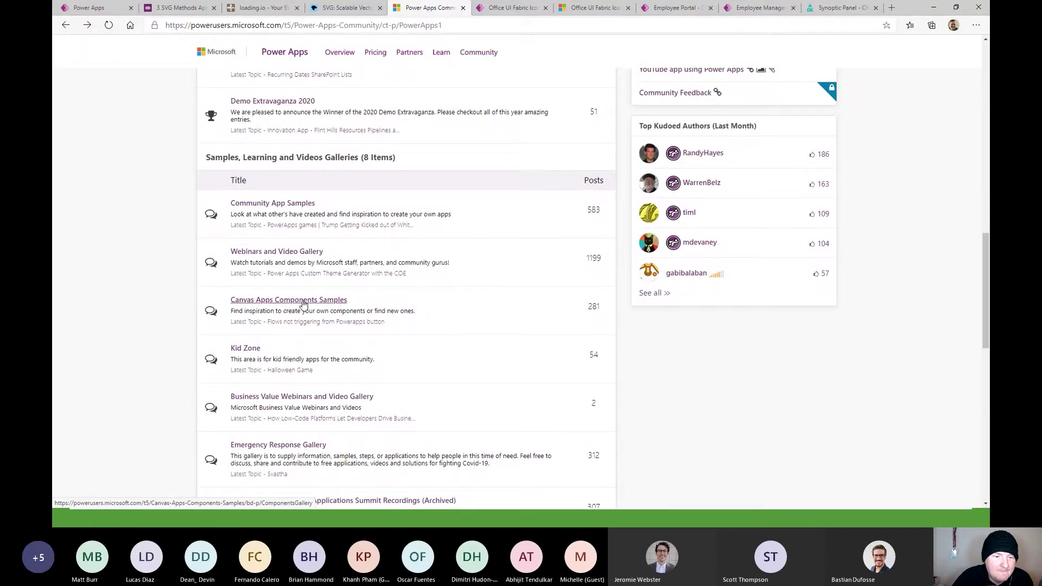
Open the Office UI Fabric Icon Generator entry in the Canvas Apps Components Samples gallery and review its description and attachments.
{"action": "left_click", "coordinate": [303, 304]}
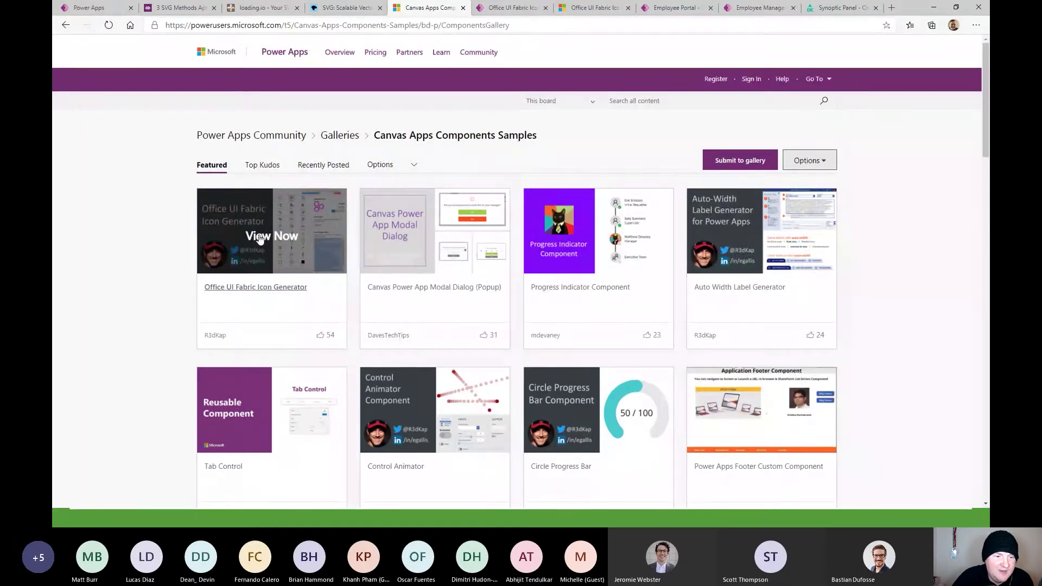
{"action": "left_click", "coordinate": [274, 292]}
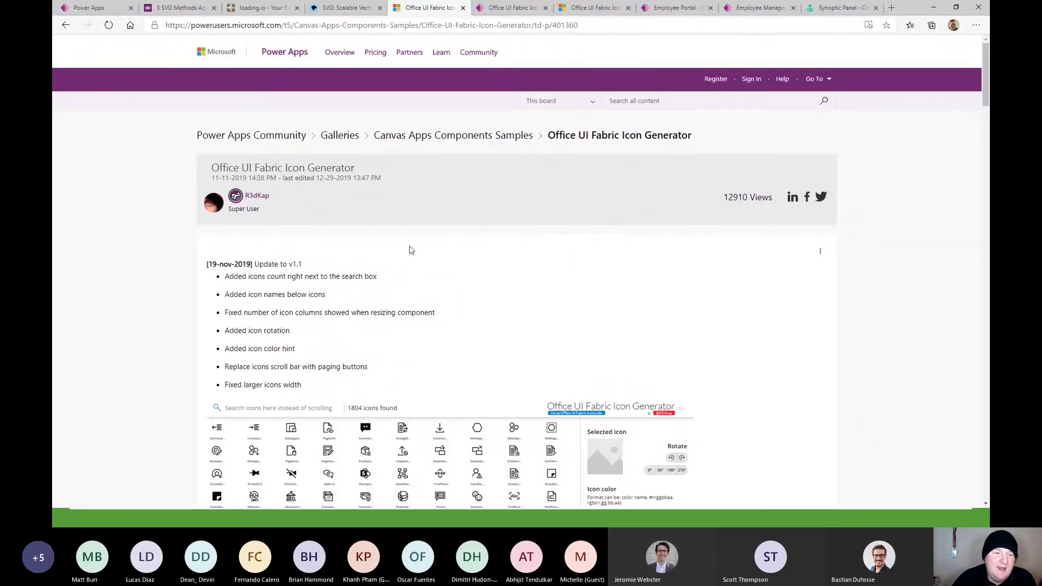
{"action": "scroll", "coordinate": [410, 250], "scroll_direction": "down", "scroll_amount": 7}
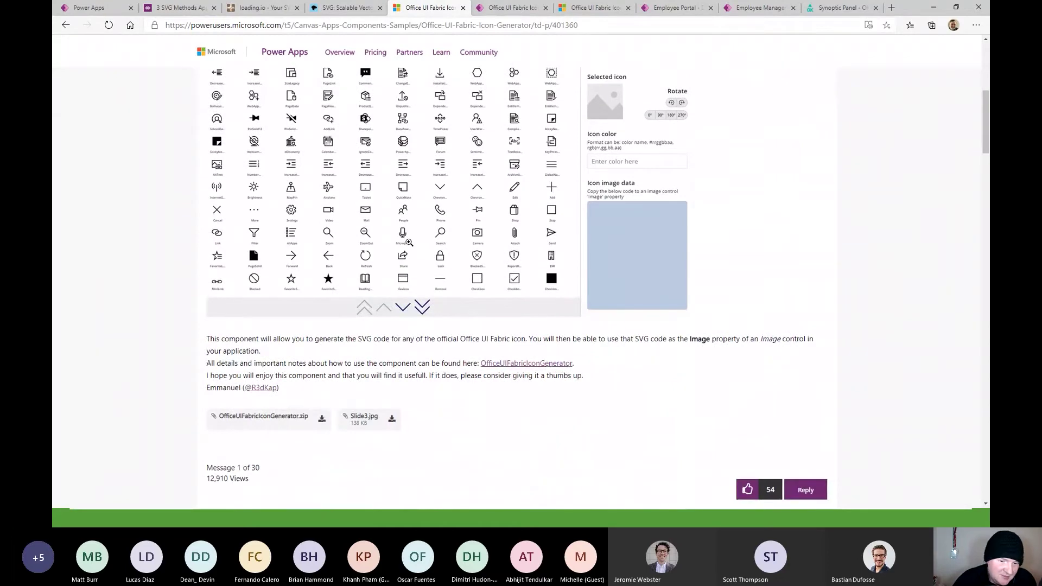
{"action": "scroll", "coordinate": [408, 241], "scroll_direction": "down", "scroll_amount": 1}
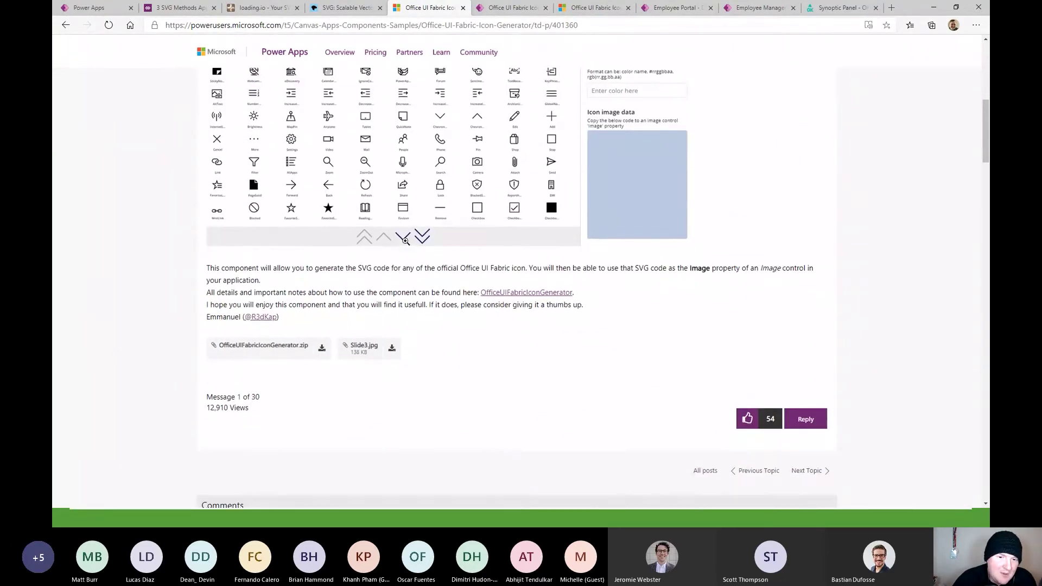
{"action": "scroll", "coordinate": [386, 257], "scroll_direction": "up", "scroll_amount": 3}
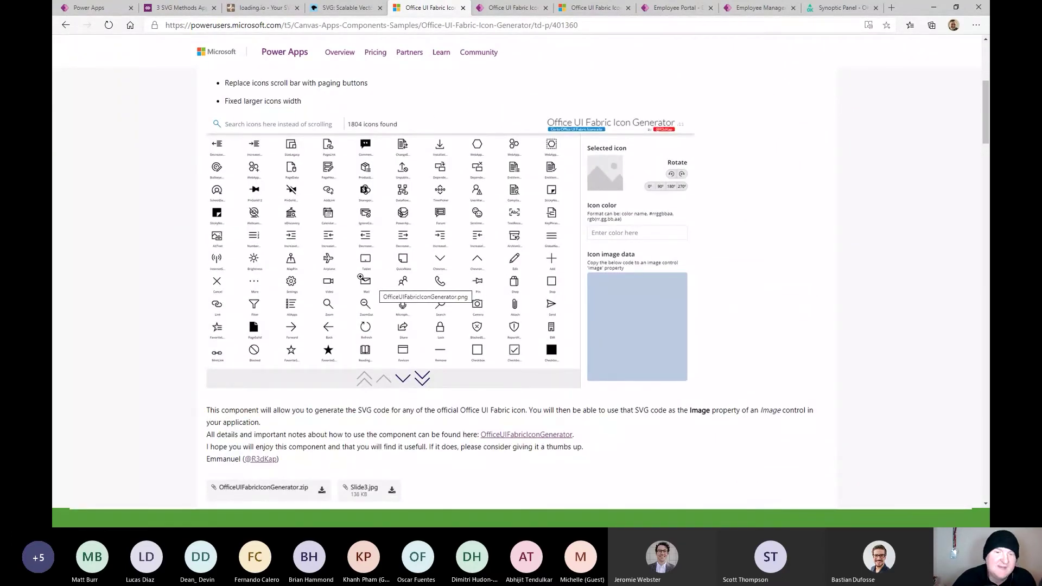
Switch to the running Office UI Fabric Icon Generator app and clear its "outlook" icon search.
{"action": "left_click", "coordinate": [502, 12]}
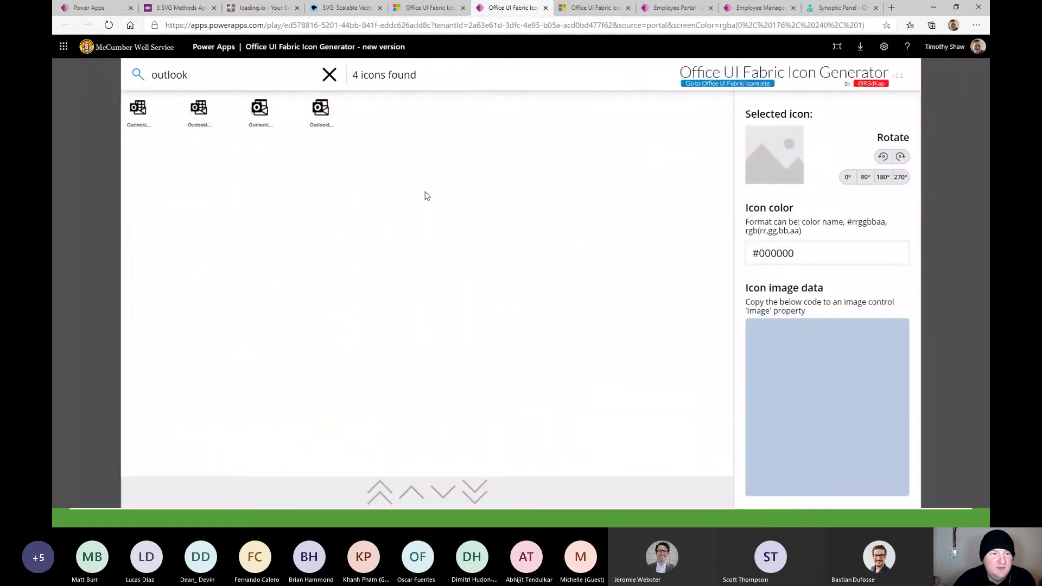
{"action": "left_click", "coordinate": [329, 75]}
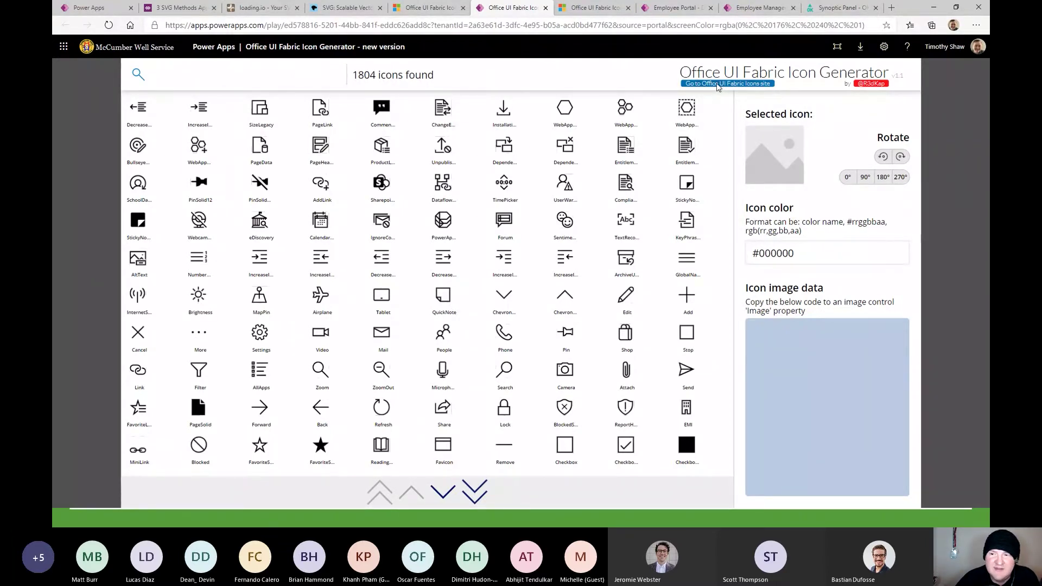
Open the Office UI Fabric Icons website from the generator app and browse the available icons.
{"action": "left_click", "coordinate": [718, 85]}
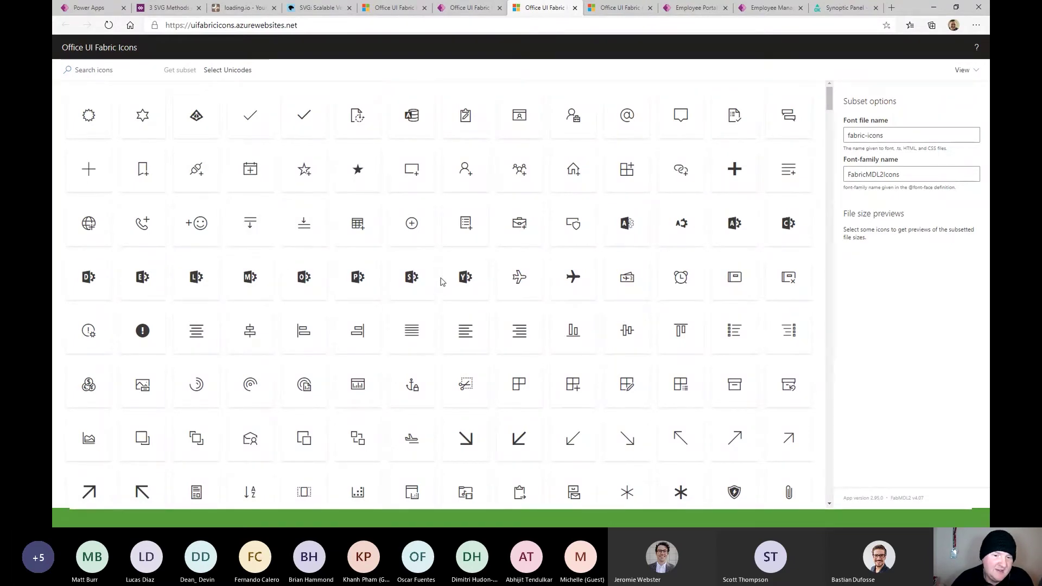
{"action": "scroll", "coordinate": [442, 276], "scroll_direction": "down", "scroll_amount": 5}
{"action": "scroll", "coordinate": [441, 275], "scroll_direction": "down", "scroll_amount": 1}
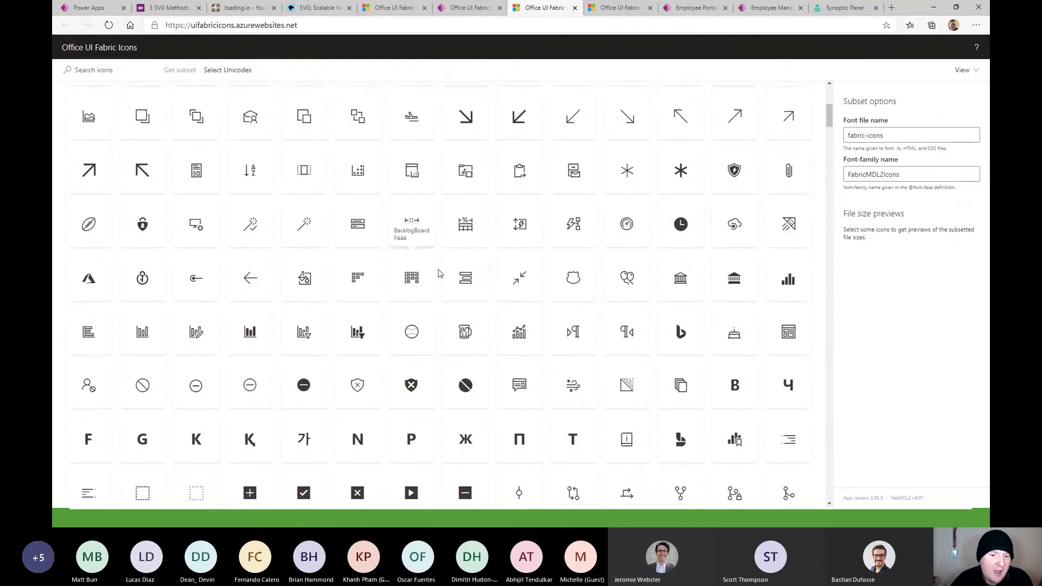
{"action": "scroll", "coordinate": [439, 273], "scroll_direction": "down", "scroll_amount": 4}
{"action": "scroll", "coordinate": [439, 273], "scroll_direction": "down", "scroll_amount": 4}
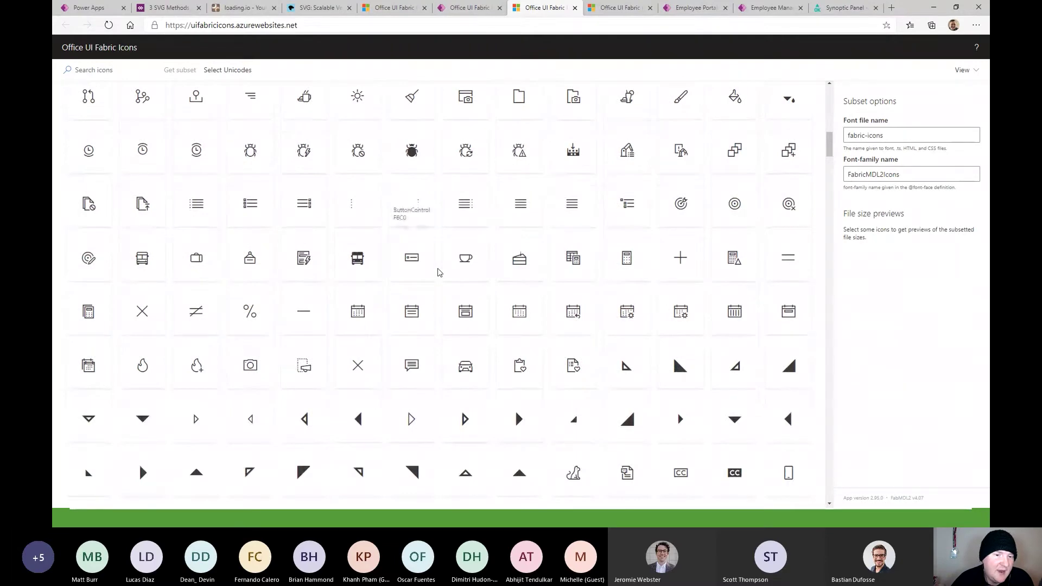
{"action": "scroll", "coordinate": [437, 272], "scroll_direction": "up", "scroll_amount": 9}
{"action": "scroll", "coordinate": [437, 271], "scroll_direction": "up", "scroll_amount": 5}
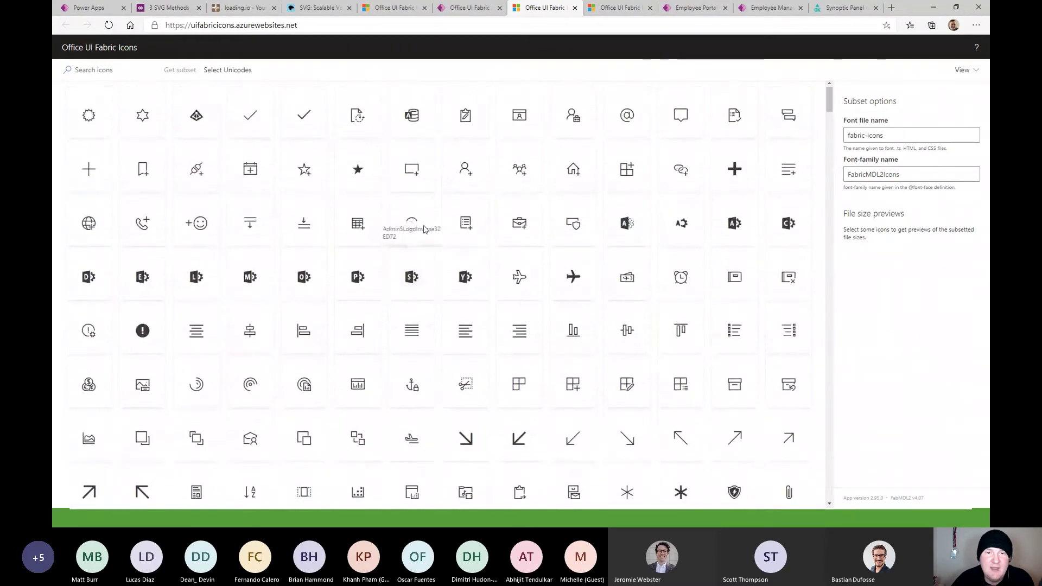
Select the Webcam2Off icon in the icon generator app and examine its color setting and generated SVG code.
{"action": "left_click", "coordinate": [458, 13]}
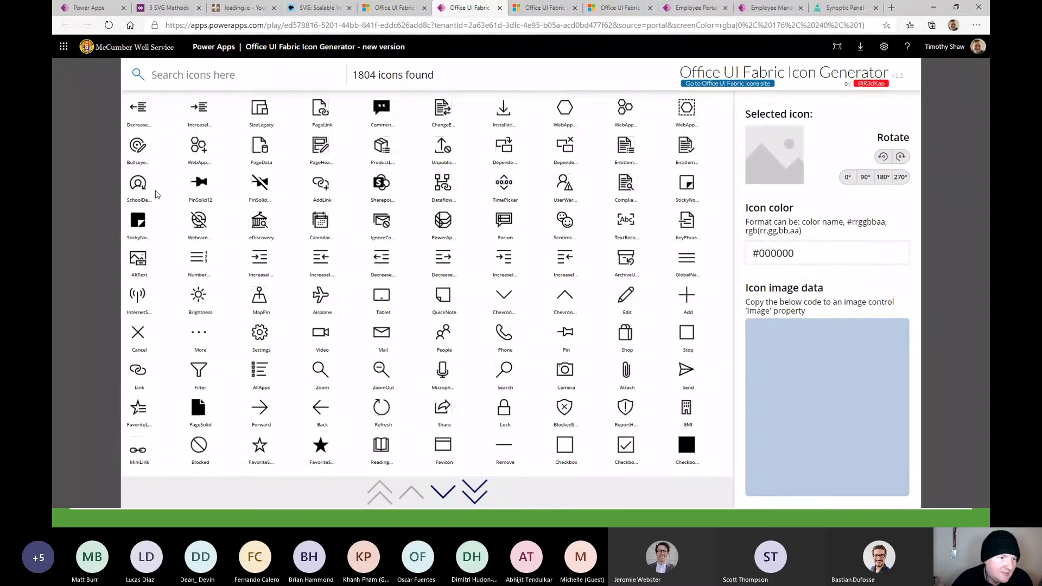
{"action": "left_click", "coordinate": [200, 223]}
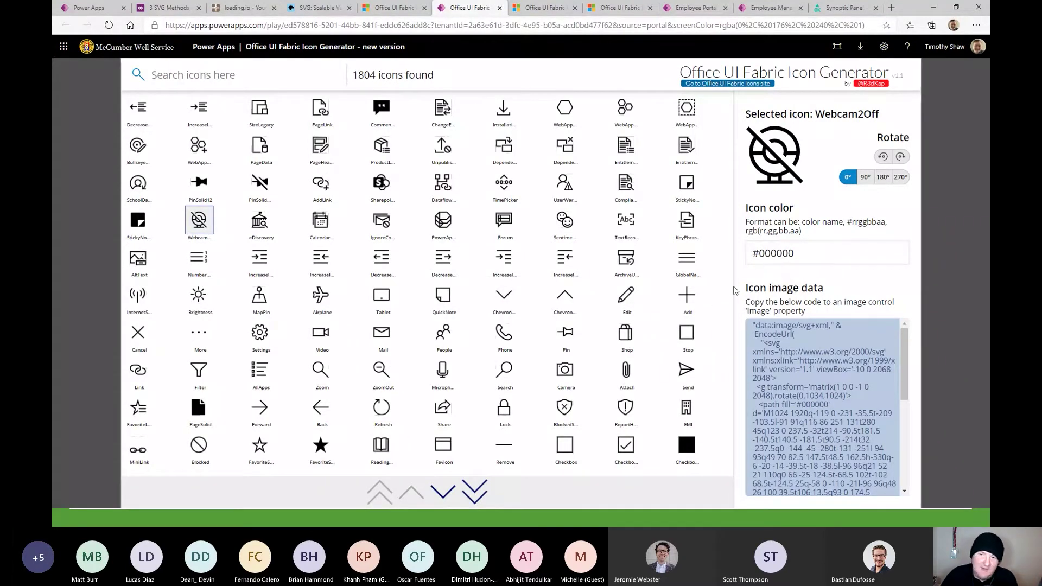
{"action": "scroll", "coordinate": [818, 376], "scroll_direction": "down", "scroll_amount": 10}
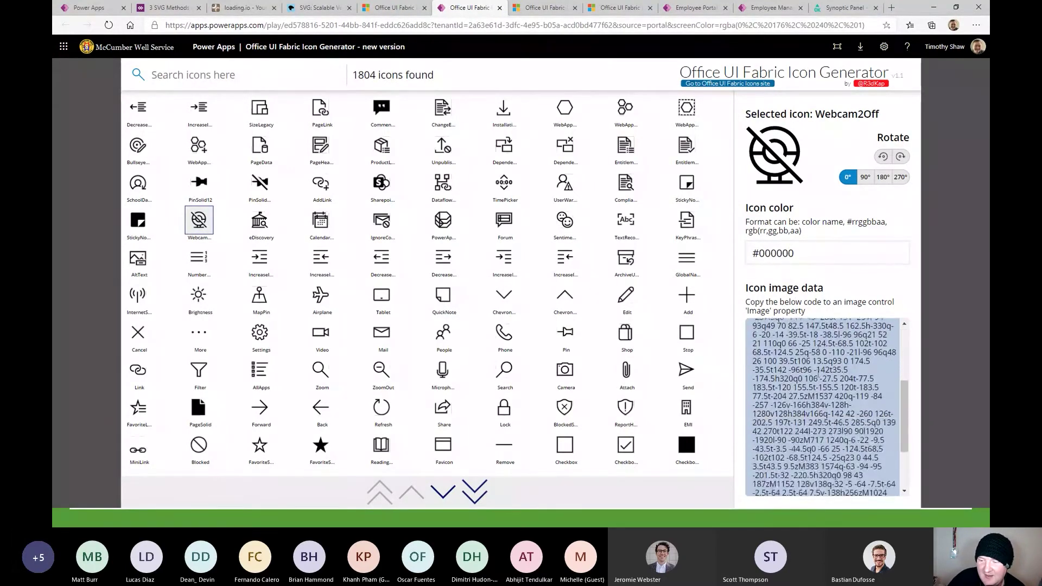
{"action": "scroll", "coordinate": [818, 376], "scroll_direction": "up", "scroll_amount": 5}
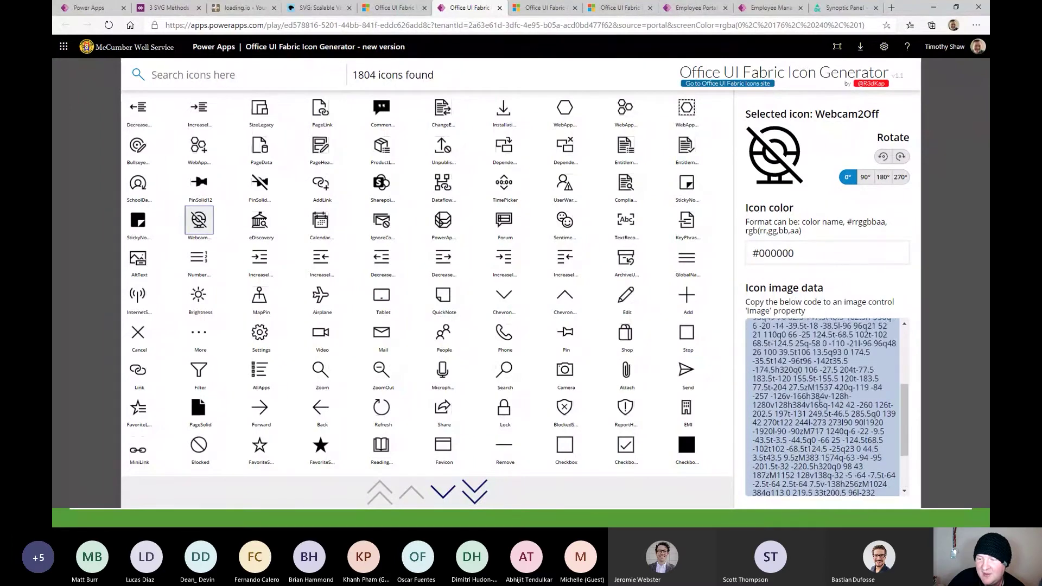
{"action": "scroll", "coordinate": [820, 401], "scroll_direction": "up", "scroll_amount": 3}
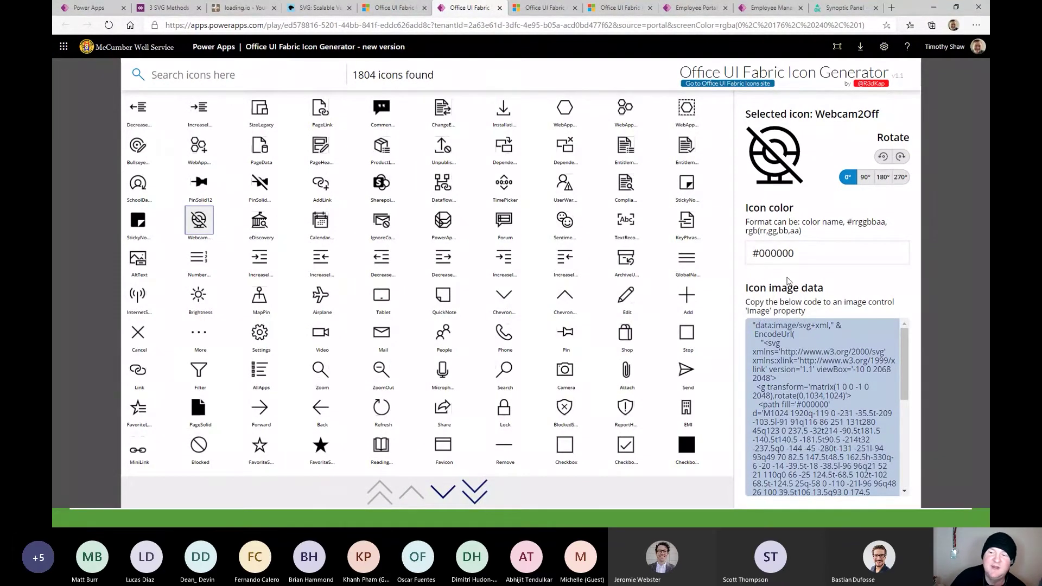
{"action": "left_click", "coordinate": [793, 253]}
{"action": "left_click_drag", "start_coordinate": [793, 254], "coordinate": [752, 253]}
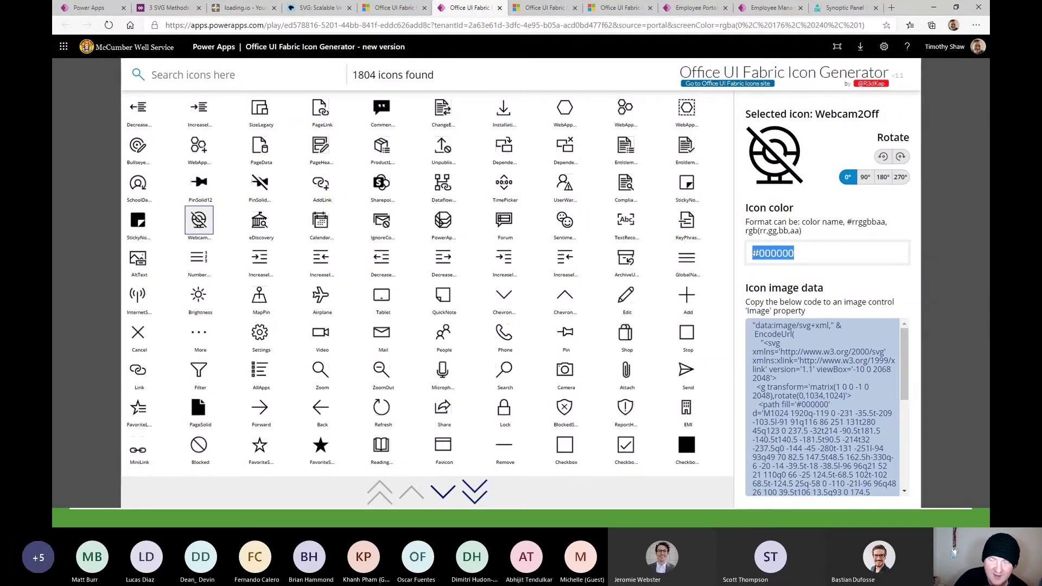
{"action": "scroll", "coordinate": [787, 337], "scroll_direction": "down", "scroll_amount": 6}
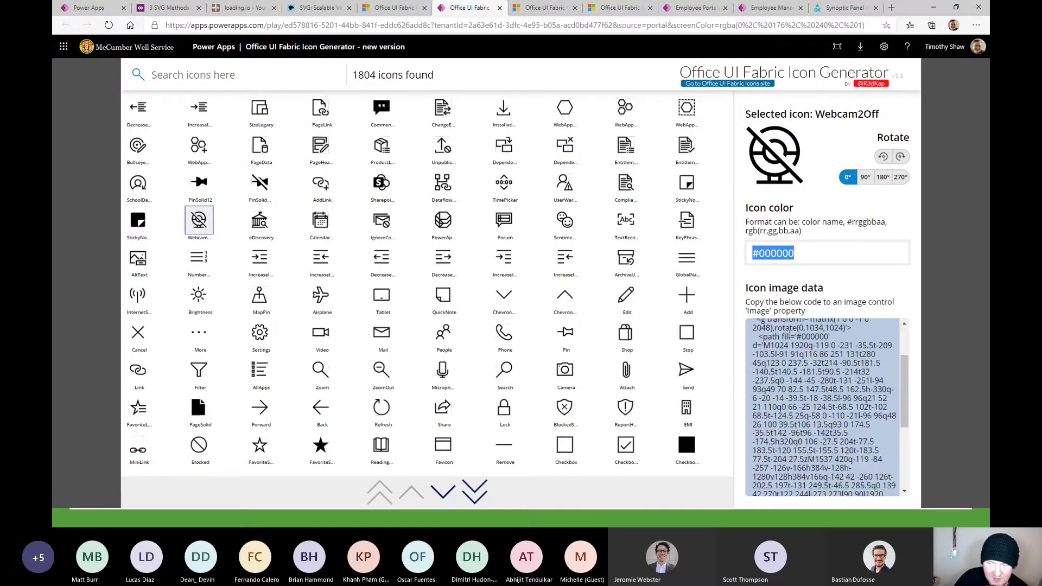
{"action": "scroll", "coordinate": [788, 337], "scroll_direction": "up", "scroll_amount": 6}
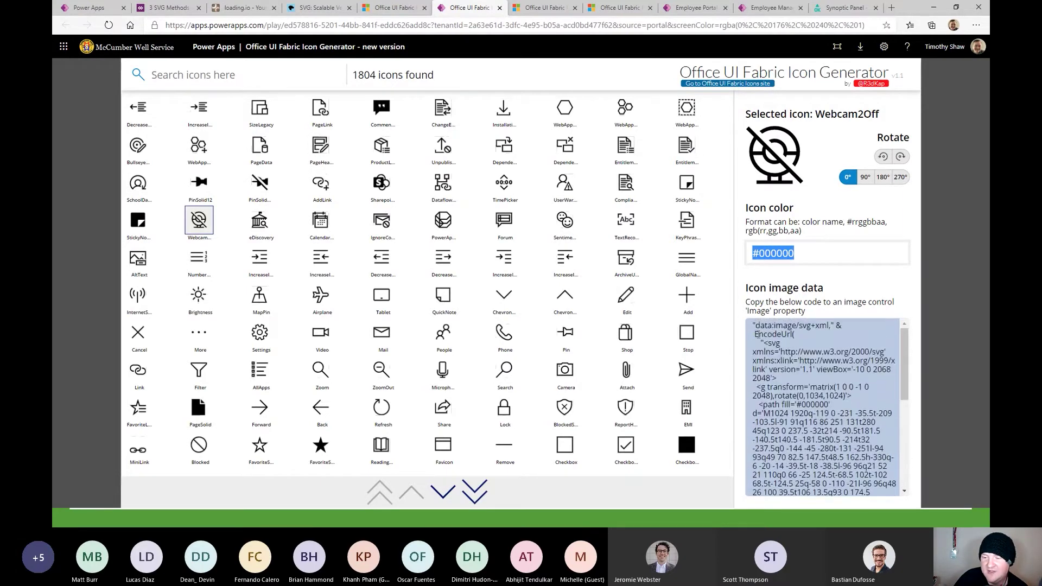
Copy the complete icon image data code of the Webcam2Off icon.
{"action": "left_click_drag", "start_coordinate": [752, 324], "coordinate": [784, 482]}
{"action": "key", "text": "ctrl+c"}
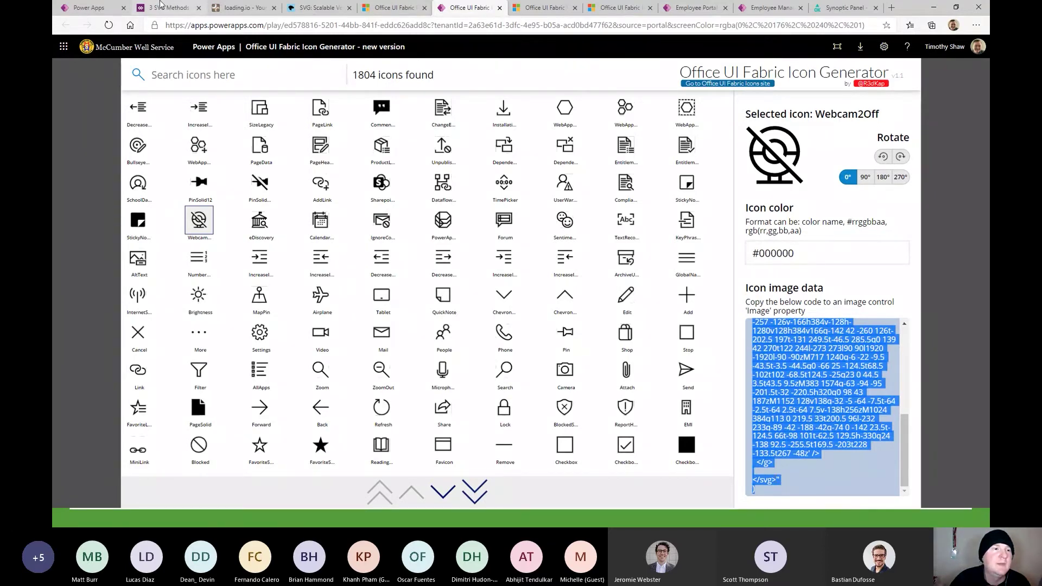
Replace the loader image's Image formula in the 3 SVG Methods App with the copied SVG code and preview the app.
{"action": "left_click", "coordinate": [166, 7]}
{"action": "left_click", "coordinate": [414, 271]}
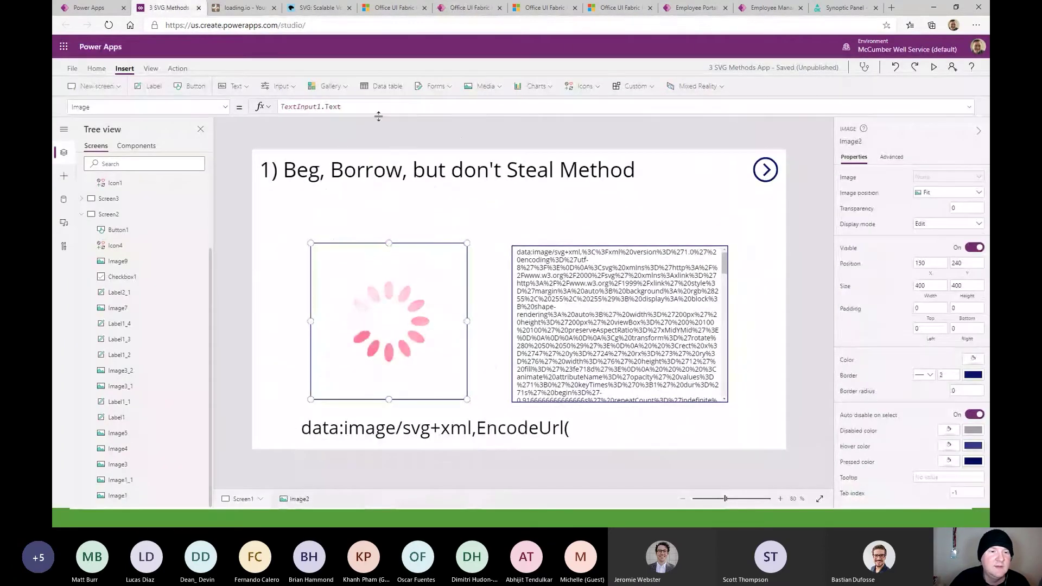
{"action": "left_click", "coordinate": [354, 108]}
{"action": "key", "text": "ctrl+a"}
{"action": "key", "text": "ctrl+v"}
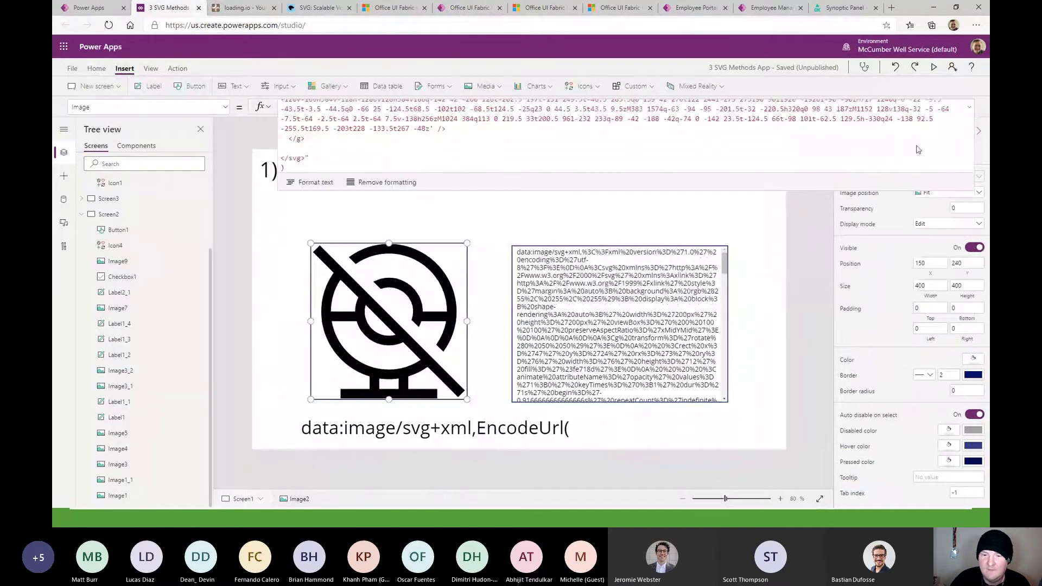
{"action": "left_click", "coordinate": [969, 108]}
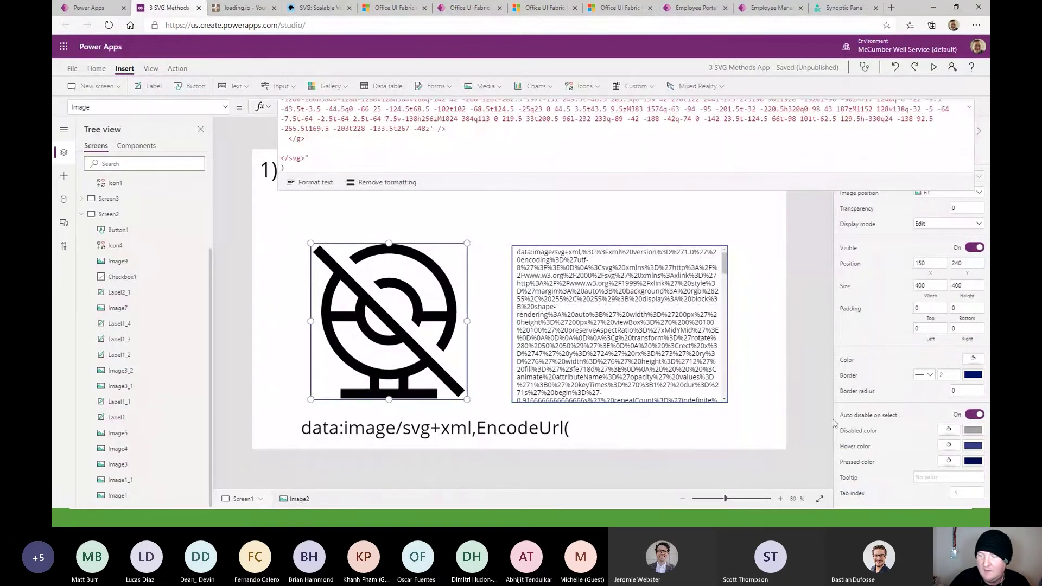
{"action": "left_click", "coordinate": [933, 66]}
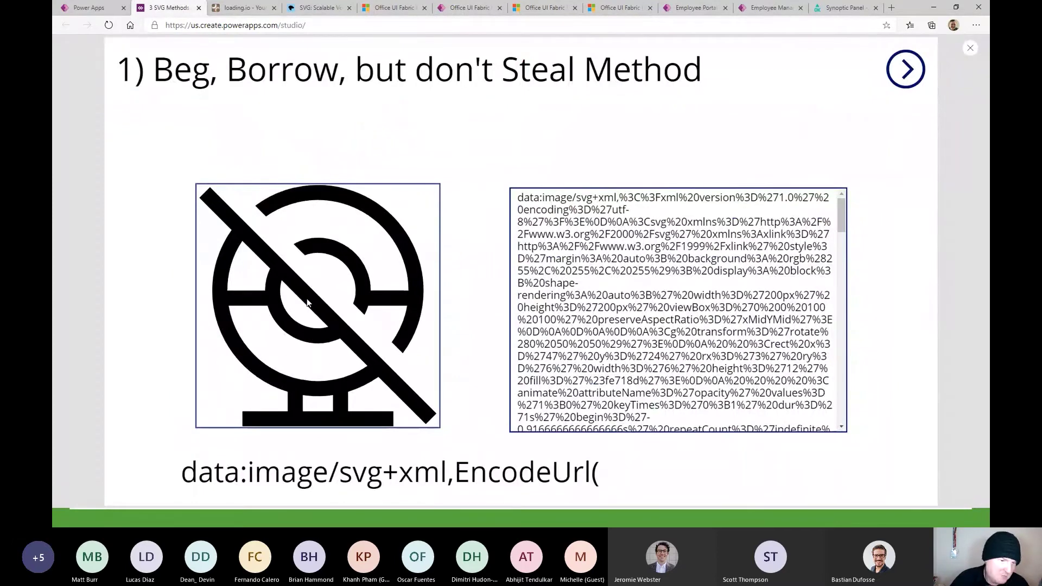
Return to the icon generator app, view its author's Twitter profile, and close that profile page.
{"action": "left_click", "coordinate": [478, 11]}
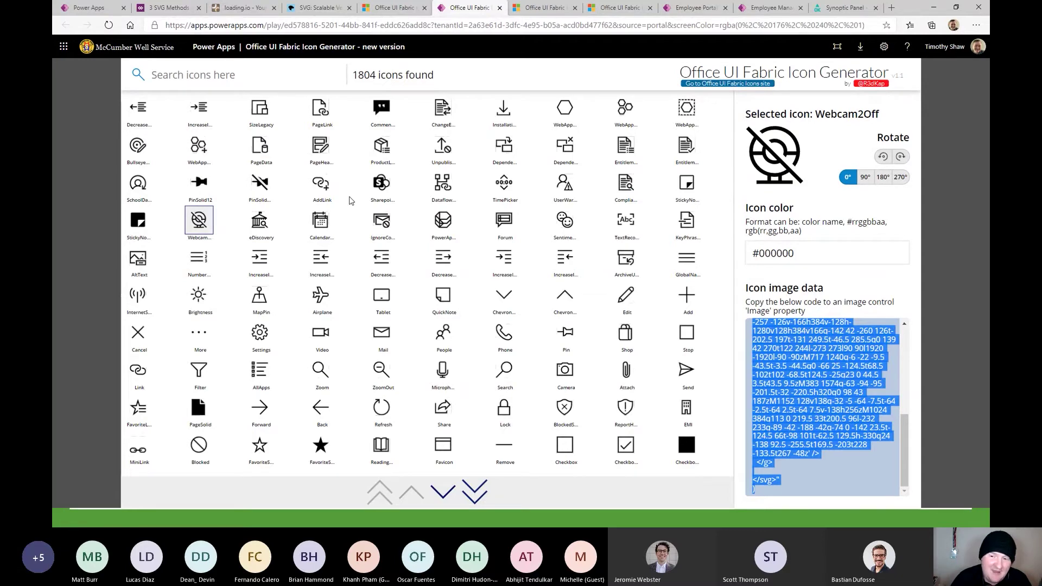
{"action": "scroll", "coordinate": [772, 418], "scroll_direction": "up", "scroll_amount": 10}
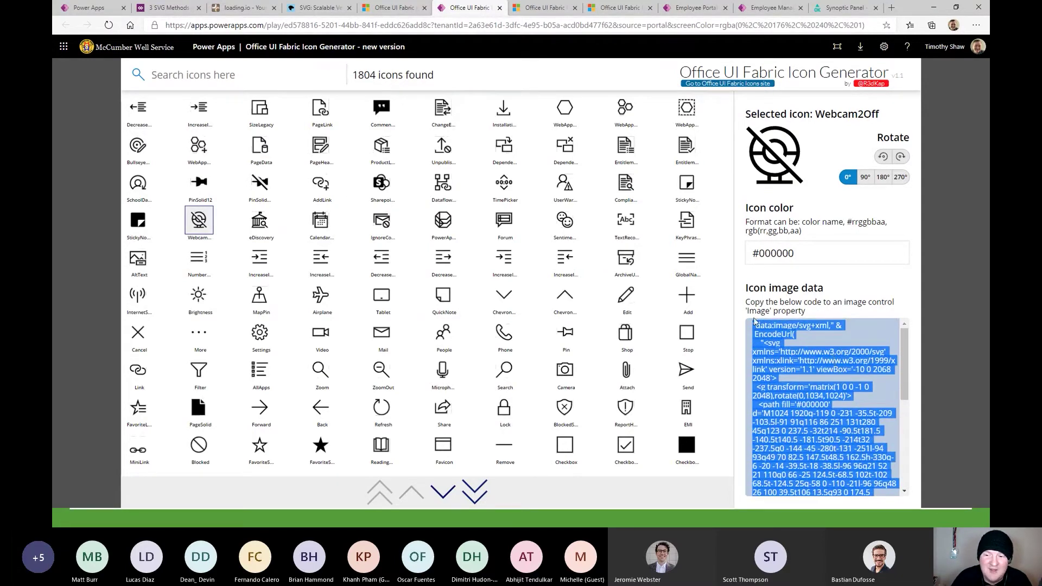
{"action": "left_click", "coordinate": [743, 321]}
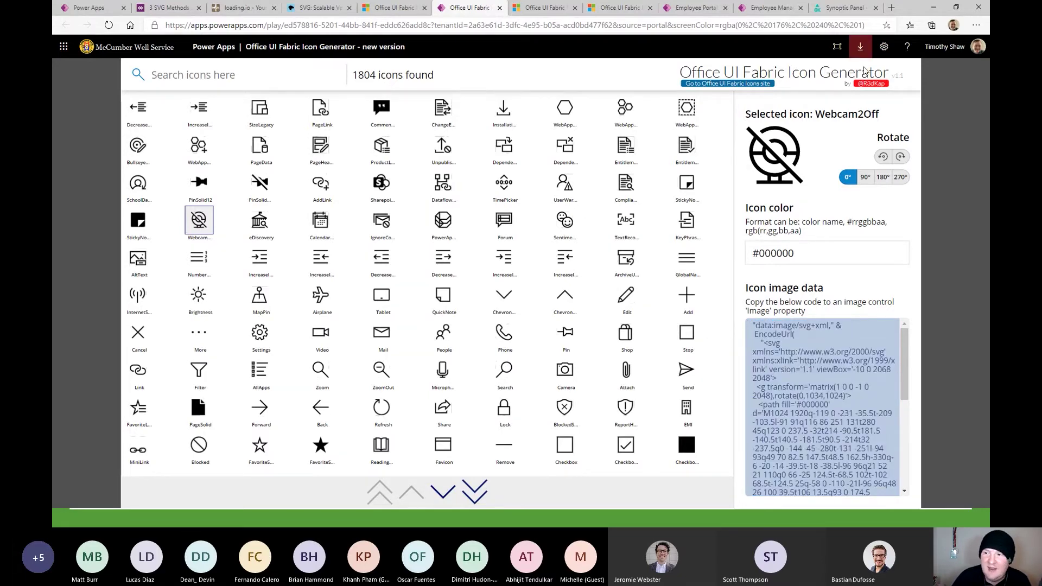
{"action": "left_click", "coordinate": [870, 83]}
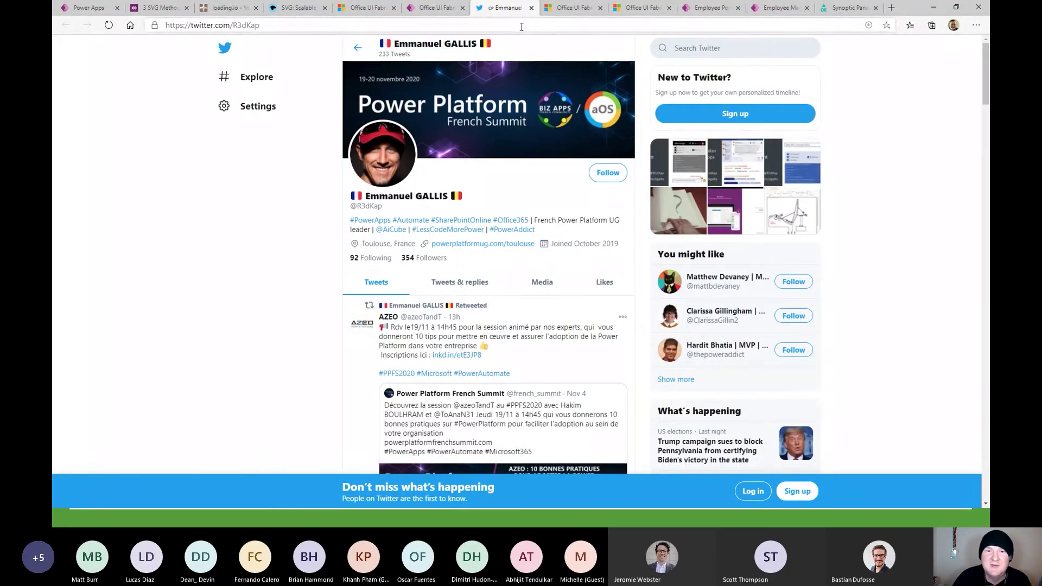
{"action": "left_click", "coordinate": [531, 8]}
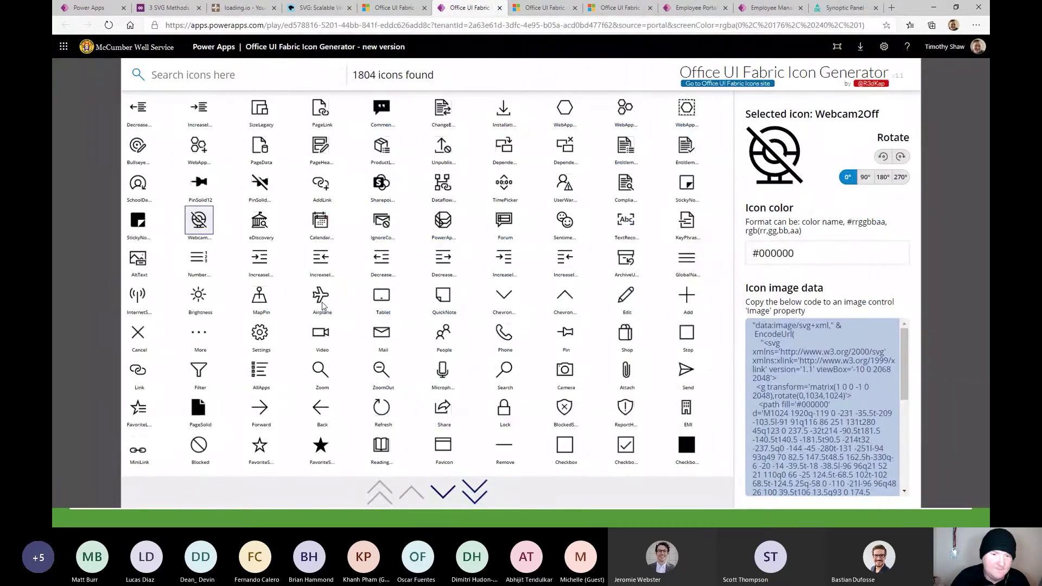
Switch to the PowerPoint slideshow and advance to the "PowerPoint to the rescue!" bullet on the DIY slide.
{"action": "key", "text": "alt+Tab"}
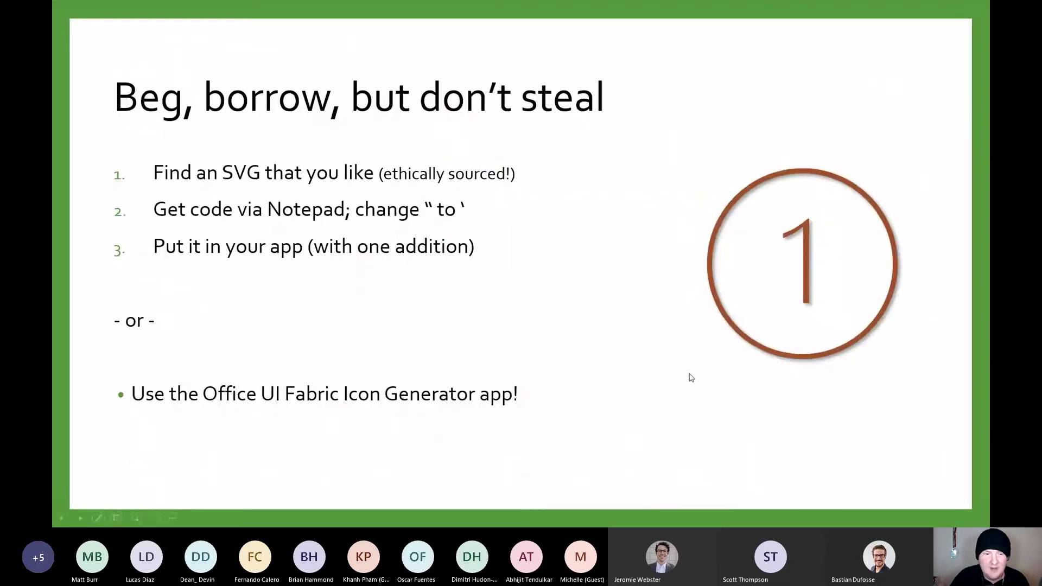
{"action": "left_click", "coordinate": [667, 334]}
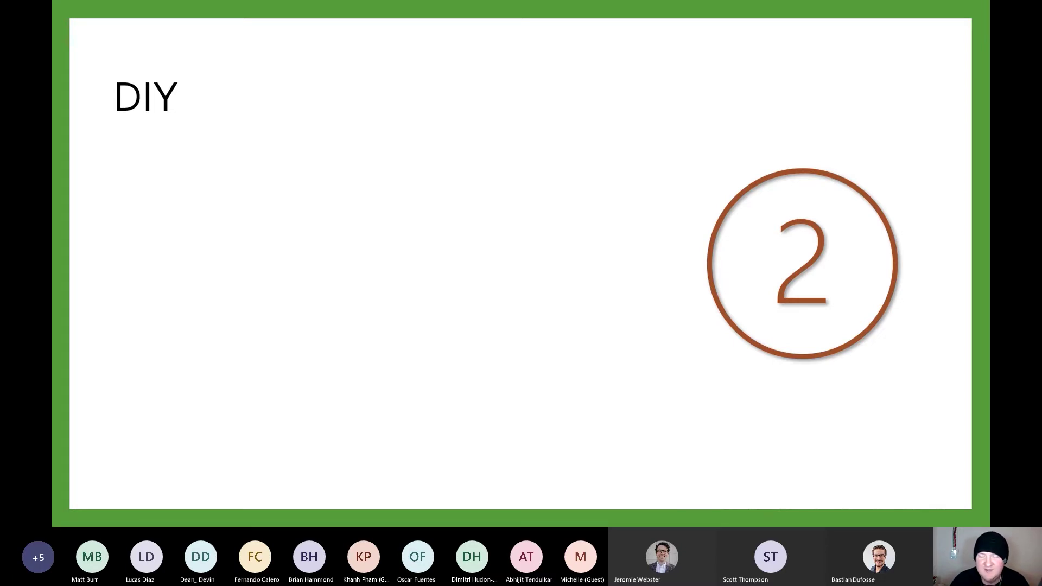
{"action": "key", "text": "Right"}
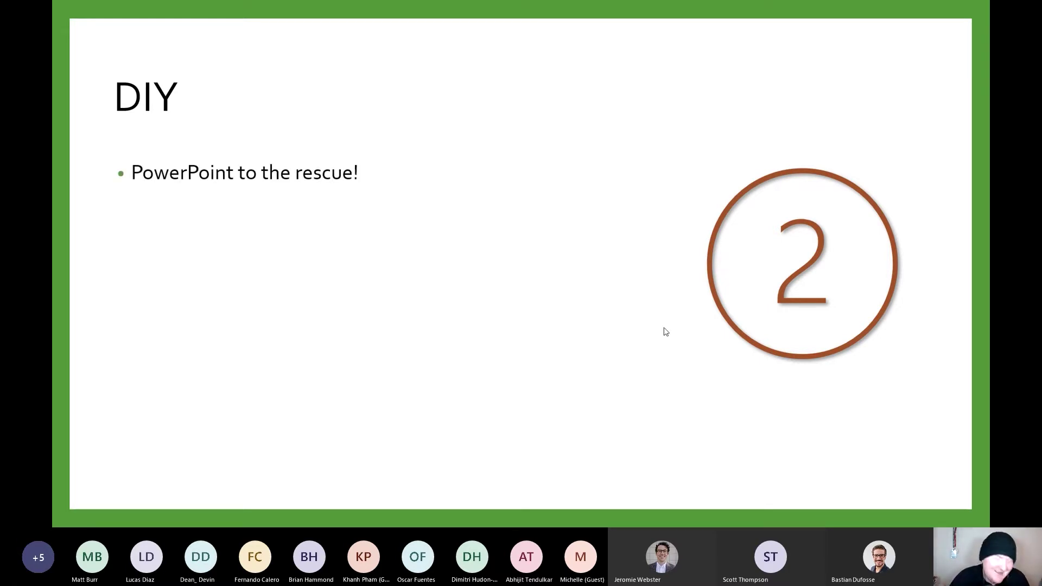
Leave the slideshow, start a new blank presentation in PowerPoint, and close the Design Ideas suggestions.
{"action": "key", "text": "alt+Tab"}
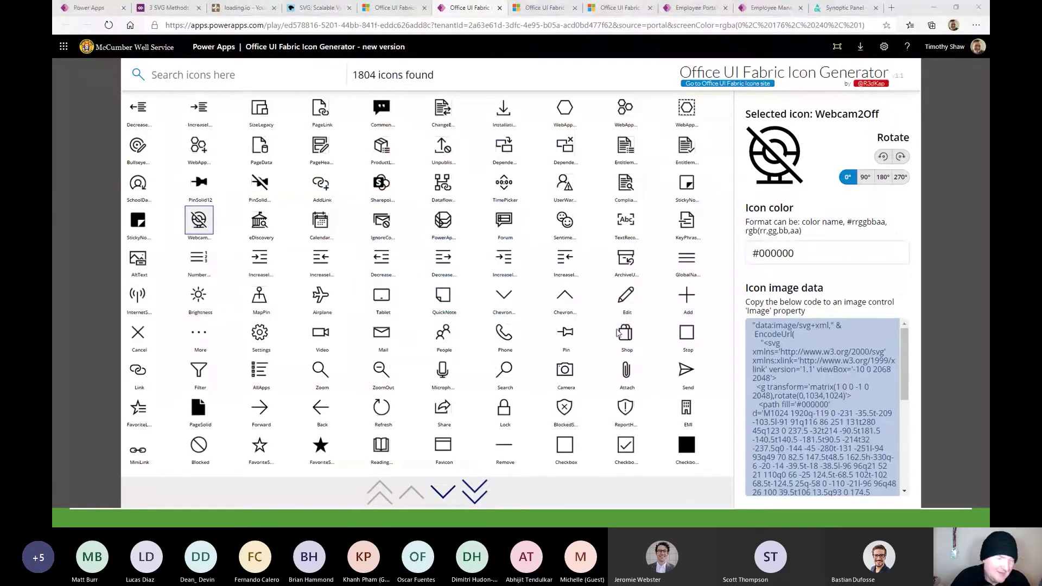
{"action": "key", "text": "super"}
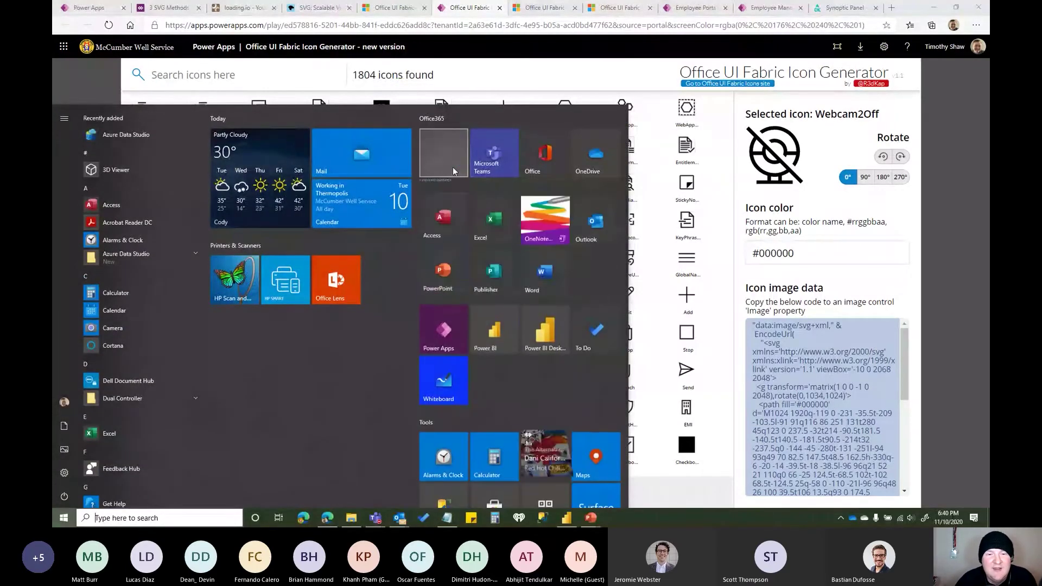
{"action": "left_click", "coordinate": [453, 167]}
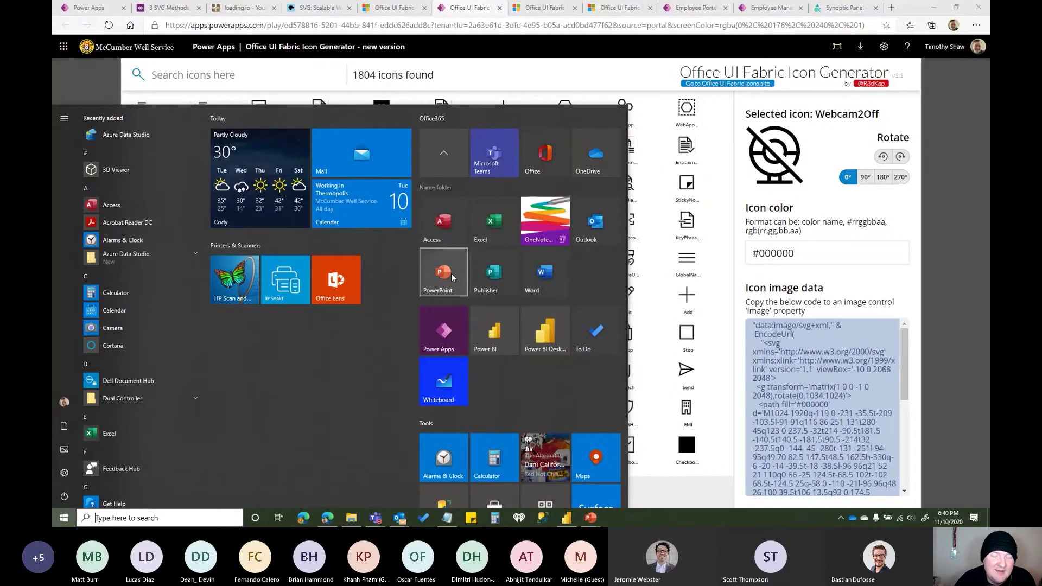
{"action": "left_click", "coordinate": [451, 278]}
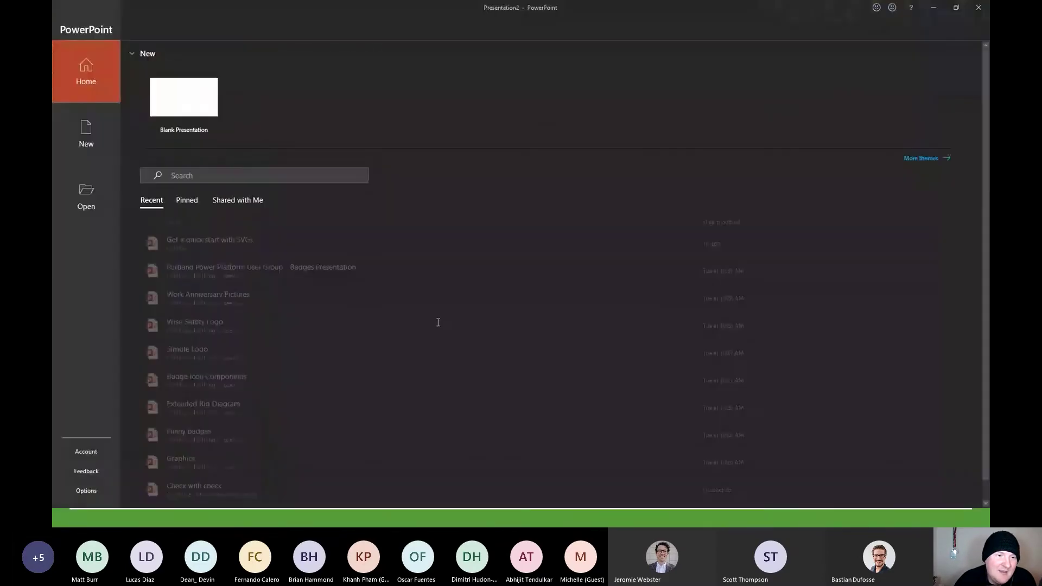
{"action": "left_click", "coordinate": [181, 107]}
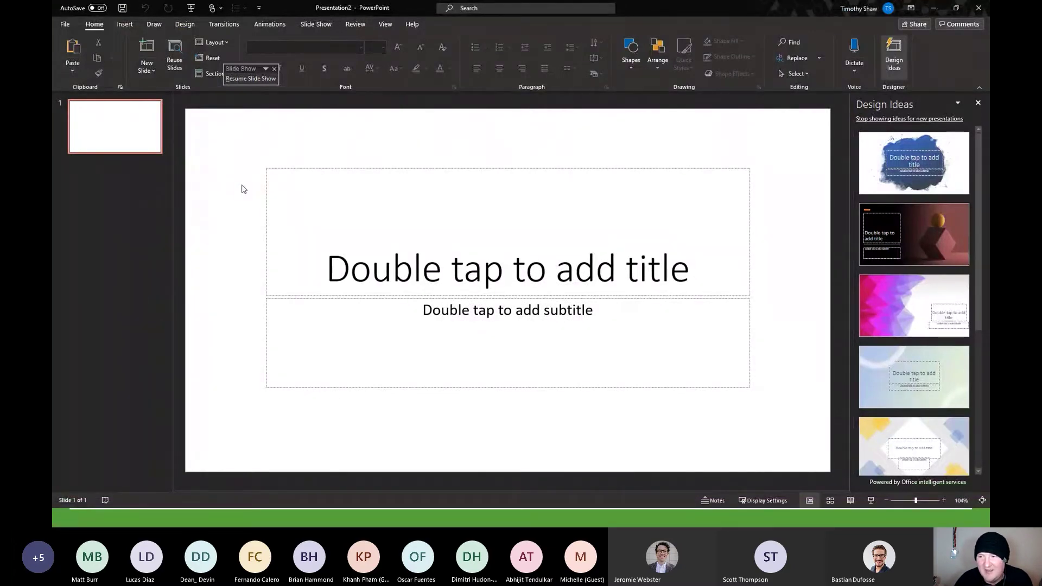
{"action": "left_click", "coordinate": [978, 103]}
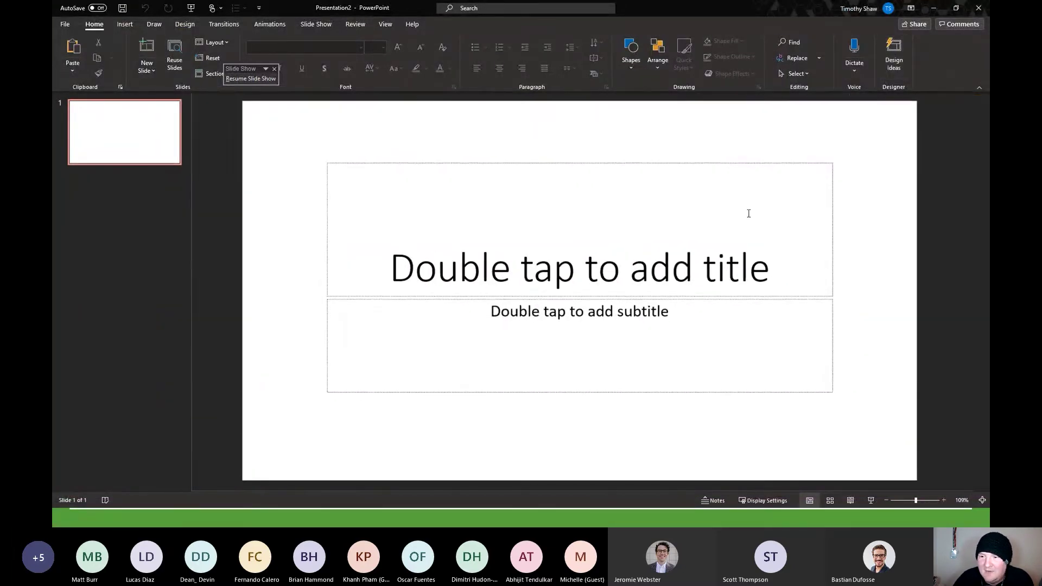
Delete the title and subtitle placeholders from the blank slide.
{"action": "left_click", "coordinate": [669, 164]}
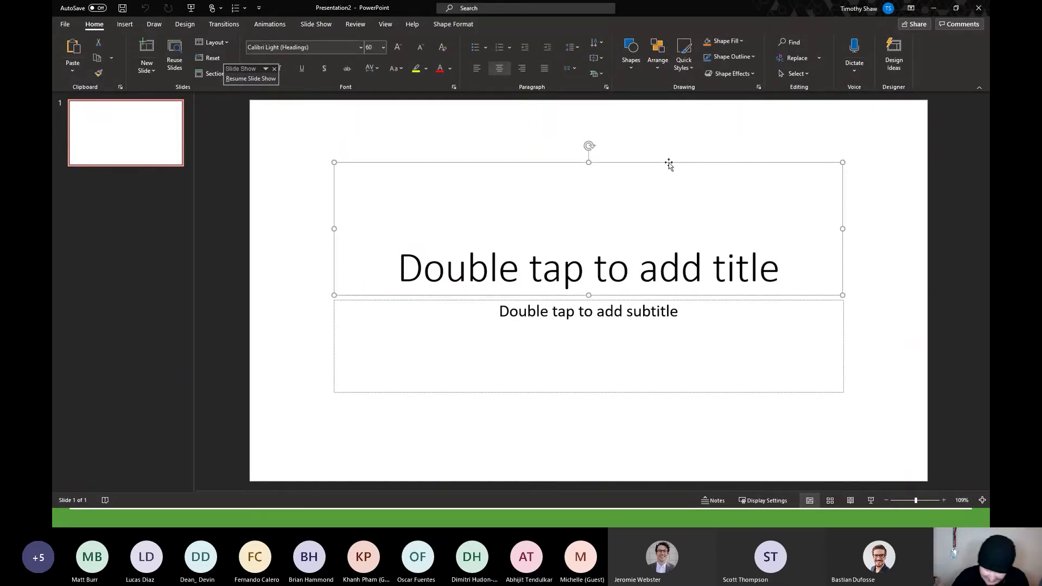
{"action": "key", "text": "Delete"}
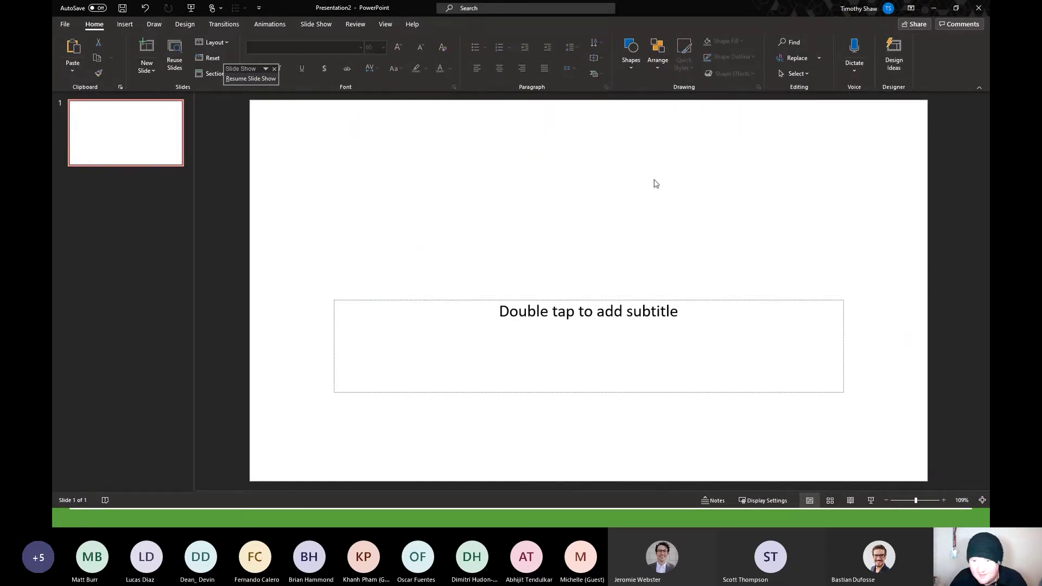
{"action": "left_click", "coordinate": [606, 302]}
{"action": "key", "text": "Delete"}
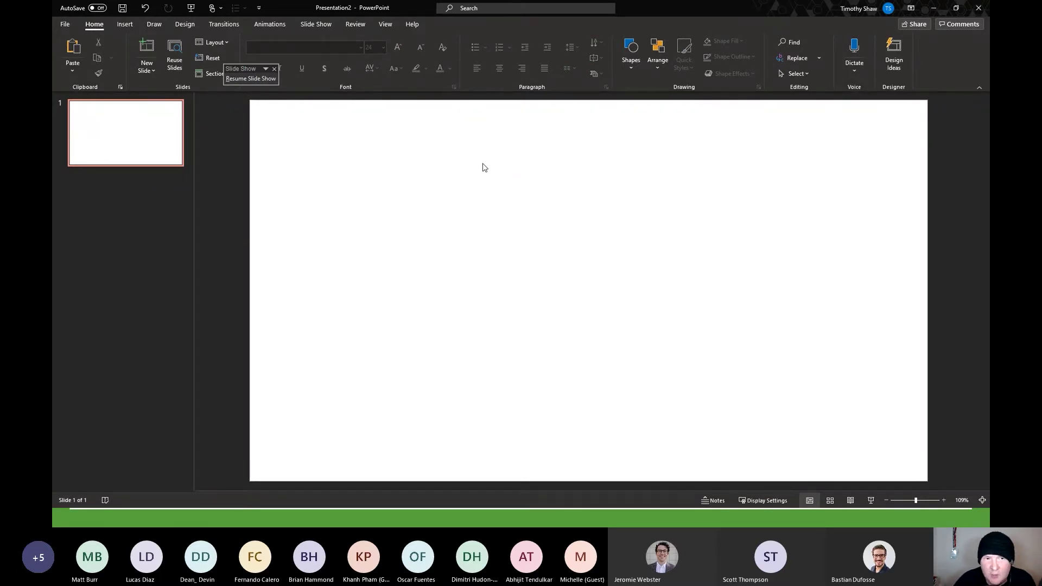
Set a custom slide width of 7.5 in with content scaled to Ensure Fit, and make the background's solid fill 100% transparent.
{"action": "left_click", "coordinate": [184, 25]}
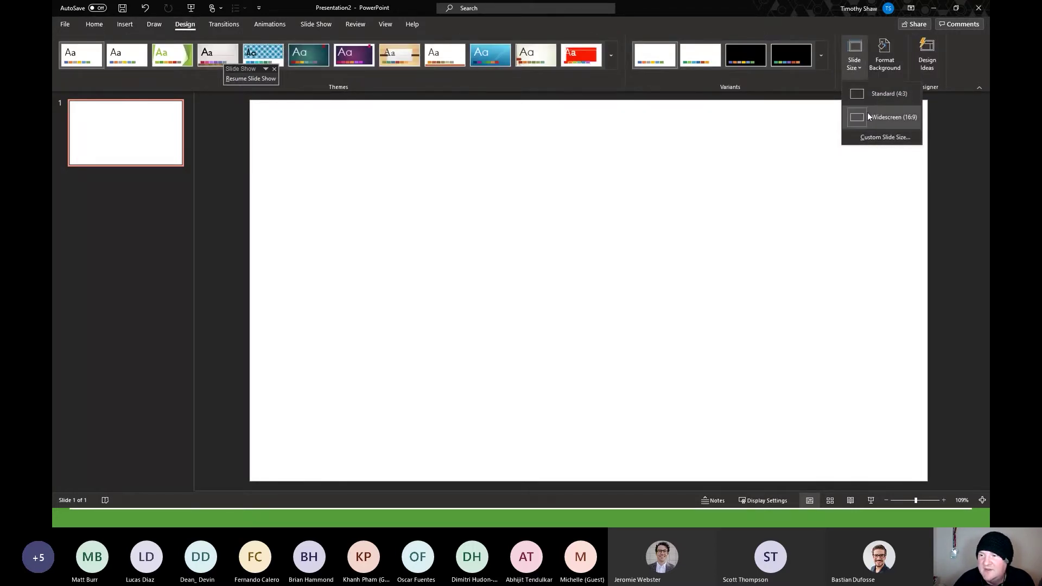
{"action": "left_click", "coordinate": [868, 137]}
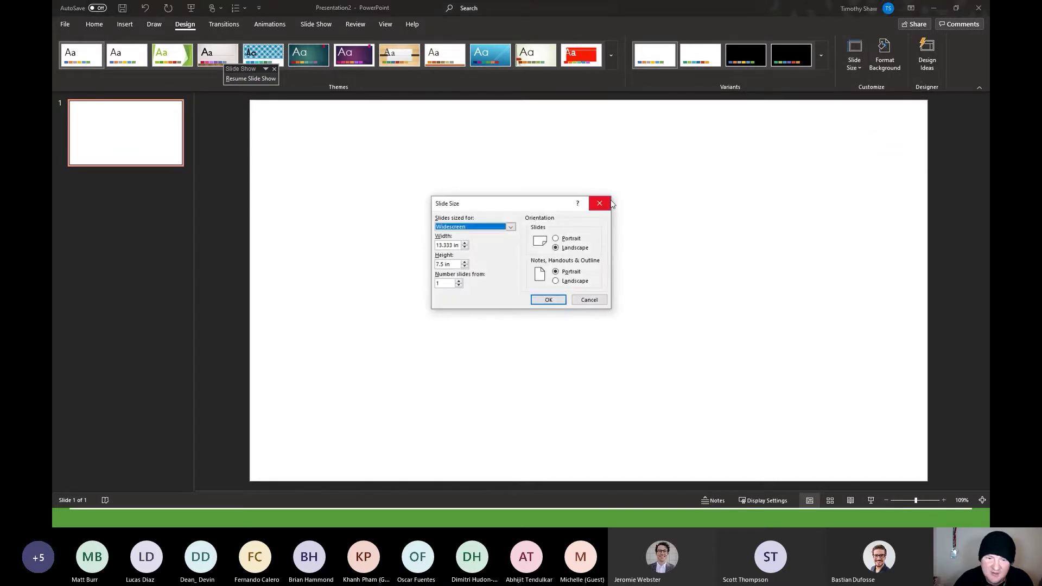
{"action": "double_click", "coordinate": [452, 245]}
{"action": "type", "text": "7"}
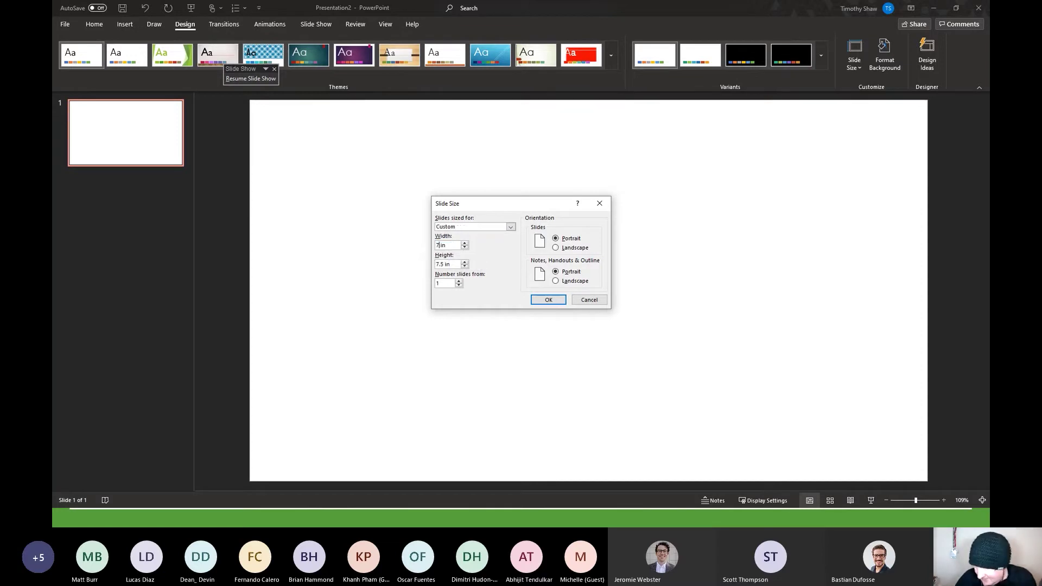
{"action": "type", "text": ".5"}
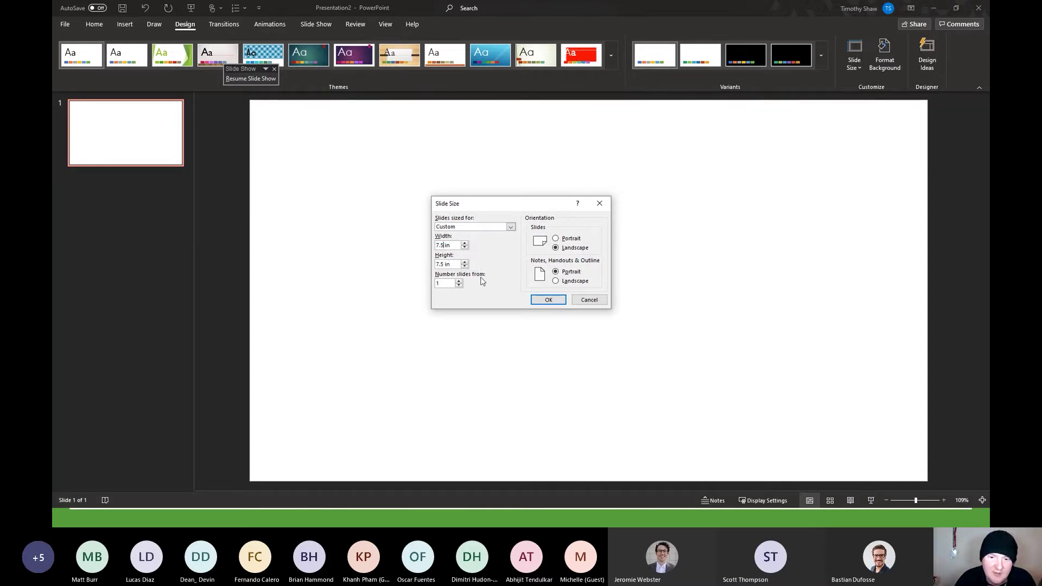
{"action": "left_click", "coordinate": [541, 301]}
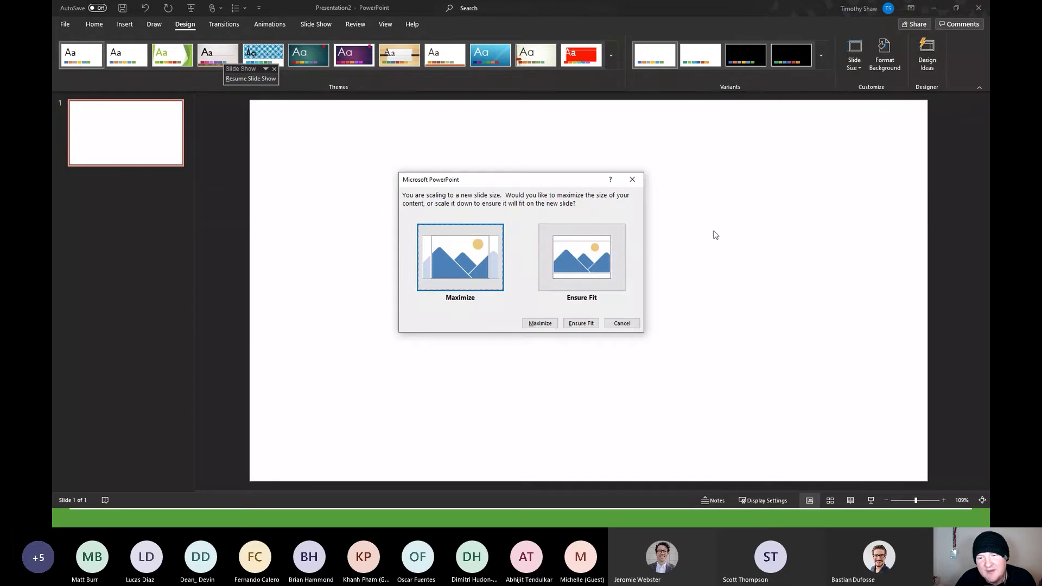
{"action": "left_click", "coordinate": [569, 263]}
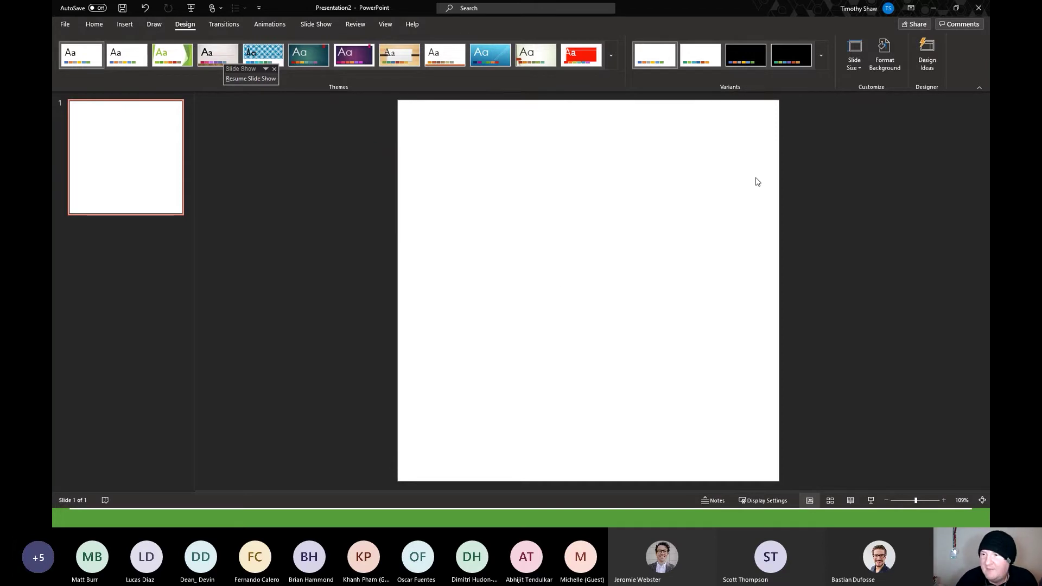
{"action": "left_click", "coordinate": [881, 61]}
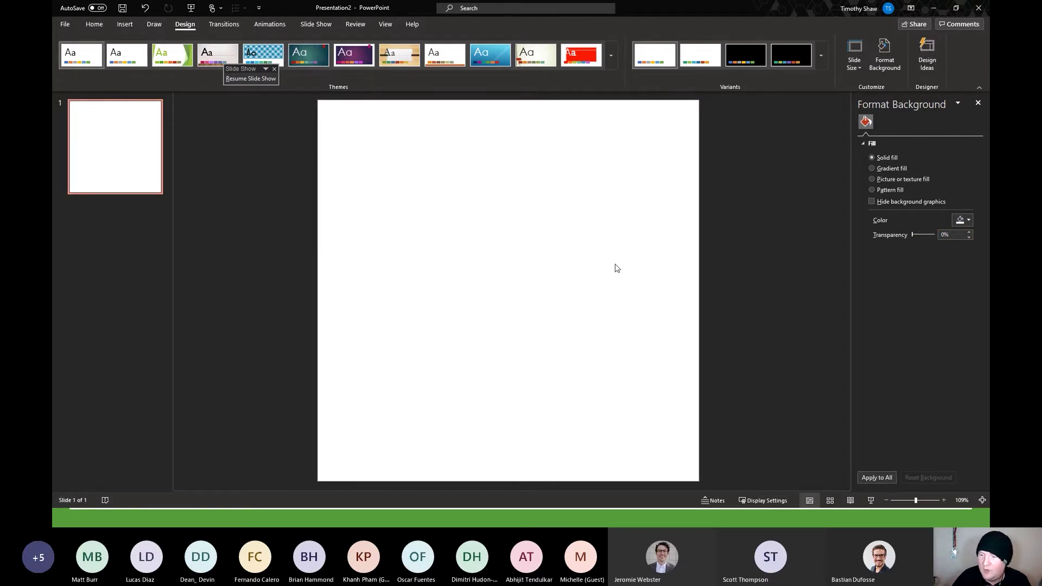
{"action": "left_click_drag", "start_coordinate": [911, 235], "coordinate": [938, 234]}
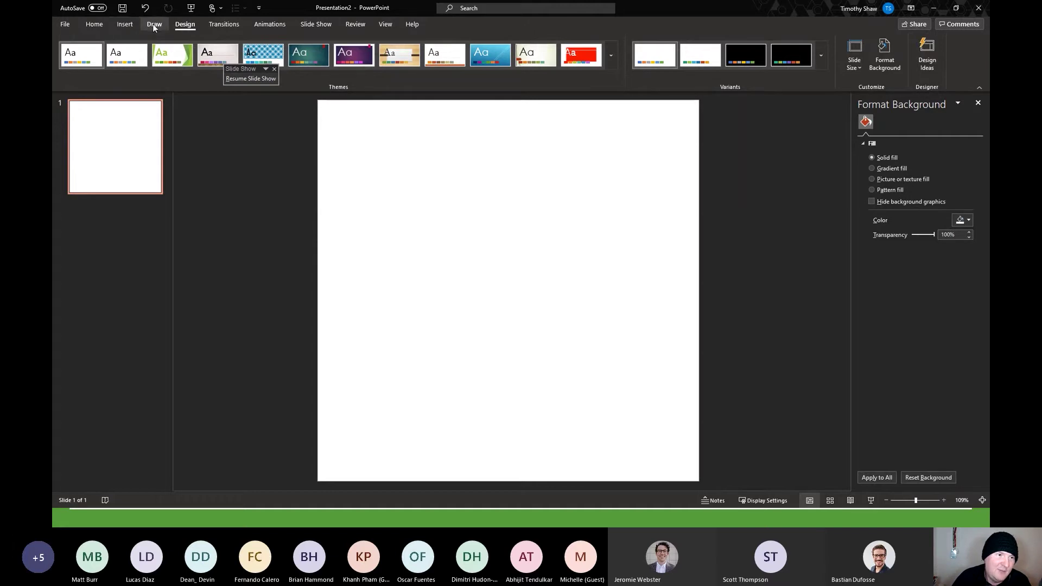
Insert the solid icon of two people seated at a table from the icon library.
{"action": "left_click", "coordinate": [122, 27]}
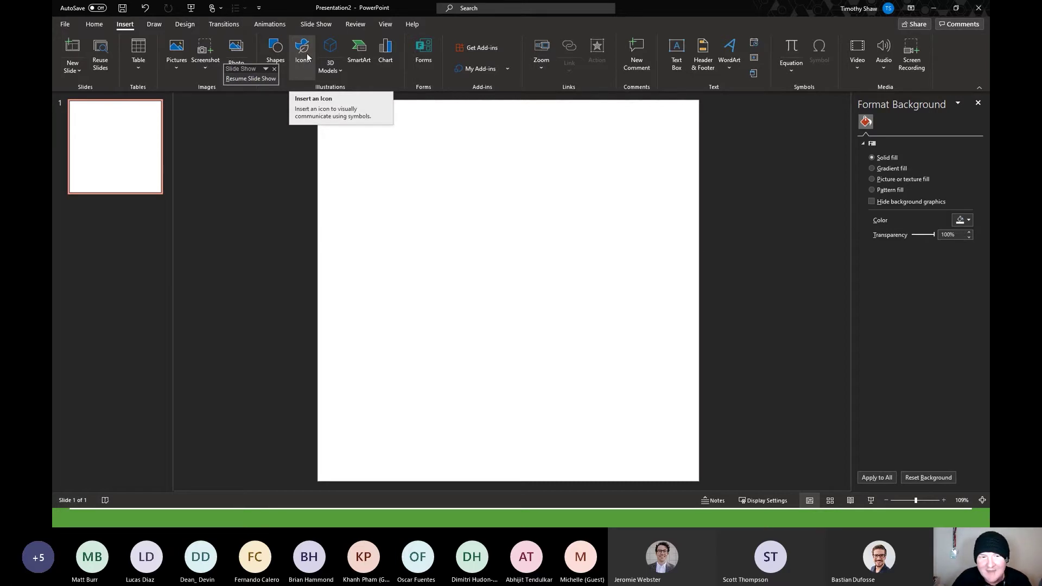
{"action": "left_click", "coordinate": [307, 57]}
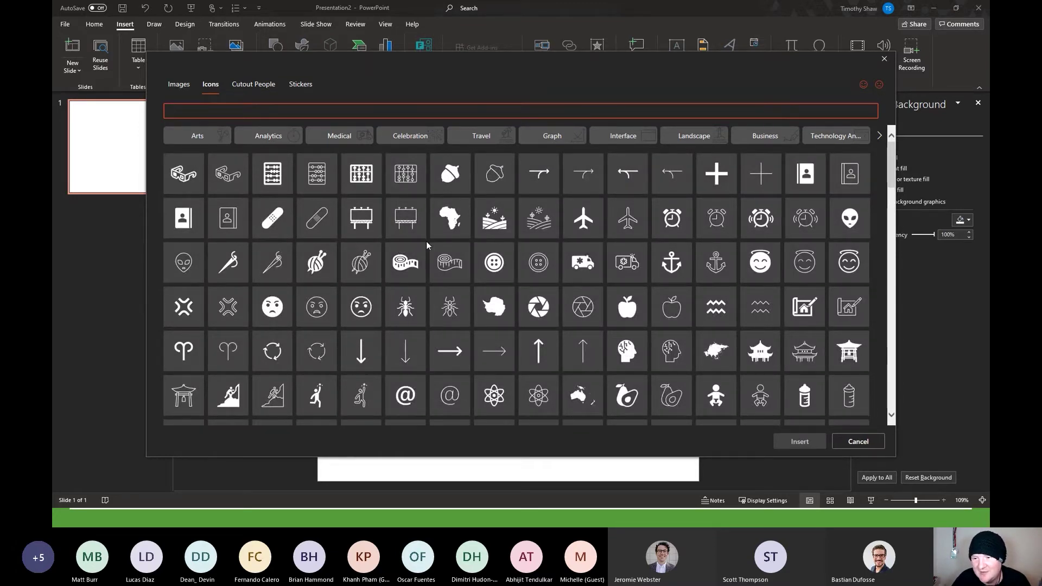
{"action": "scroll", "coordinate": [426, 240], "scroll_direction": "down", "scroll_amount": 2}
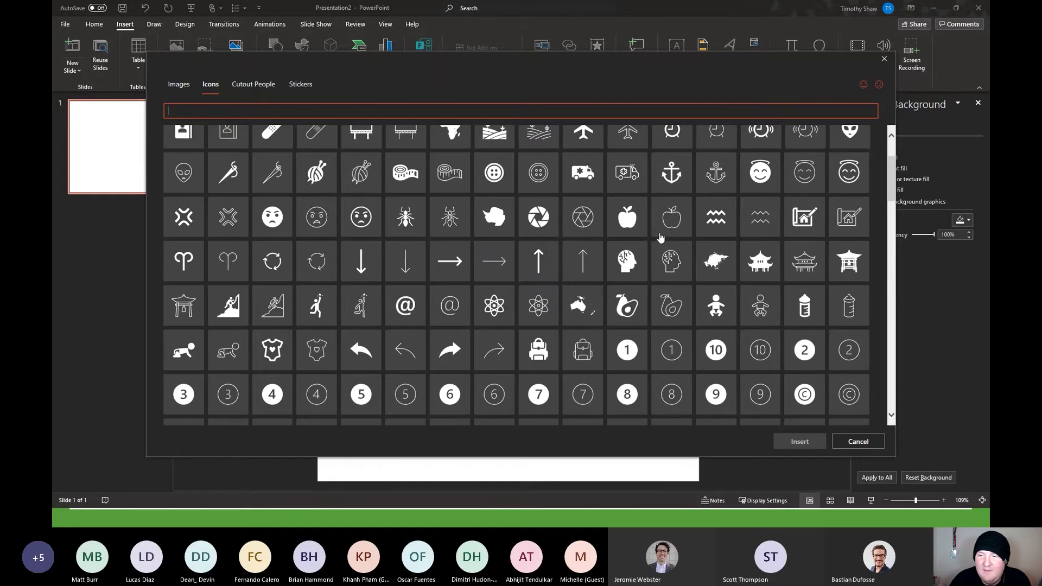
{"action": "scroll", "coordinate": [629, 228], "scroll_direction": "down", "scroll_amount": 1}
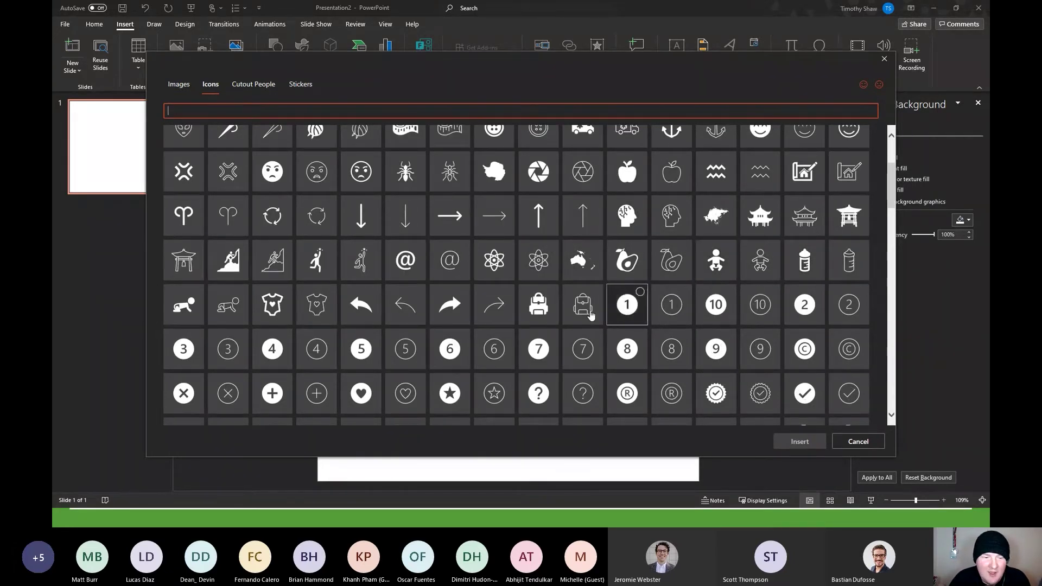
{"action": "scroll", "coordinate": [435, 290], "scroll_direction": "down", "scroll_amount": 4}
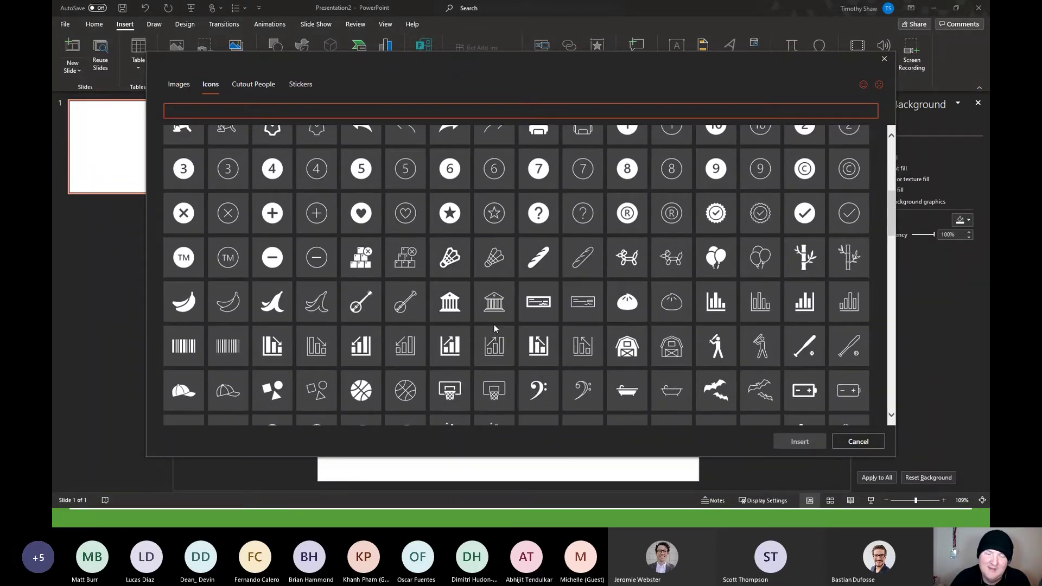
{"action": "scroll", "coordinate": [493, 323], "scroll_direction": "down", "scroll_amount": 5}
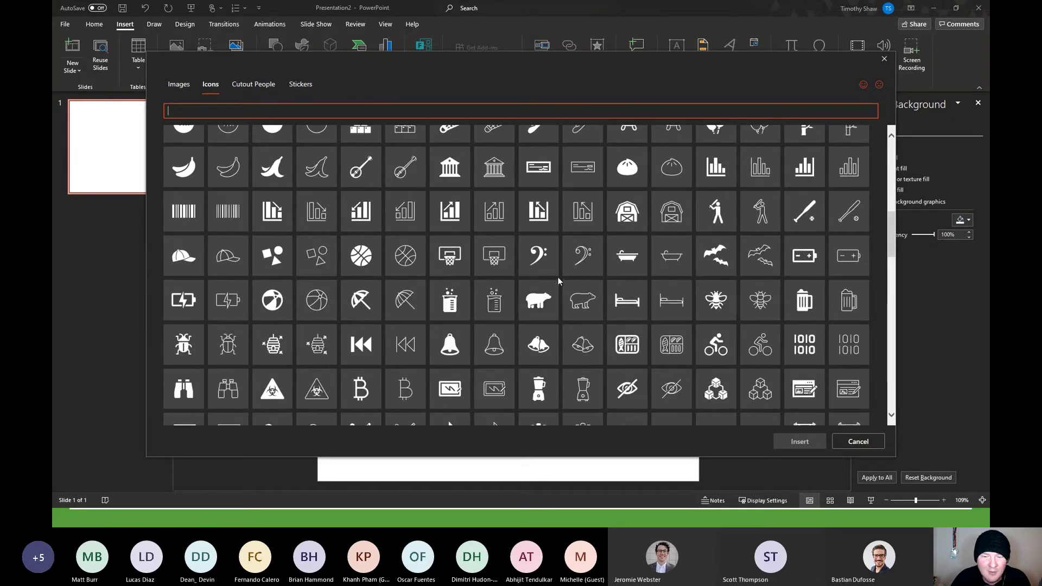
{"action": "scroll", "coordinate": [558, 276], "scroll_direction": "down", "scroll_amount": 2}
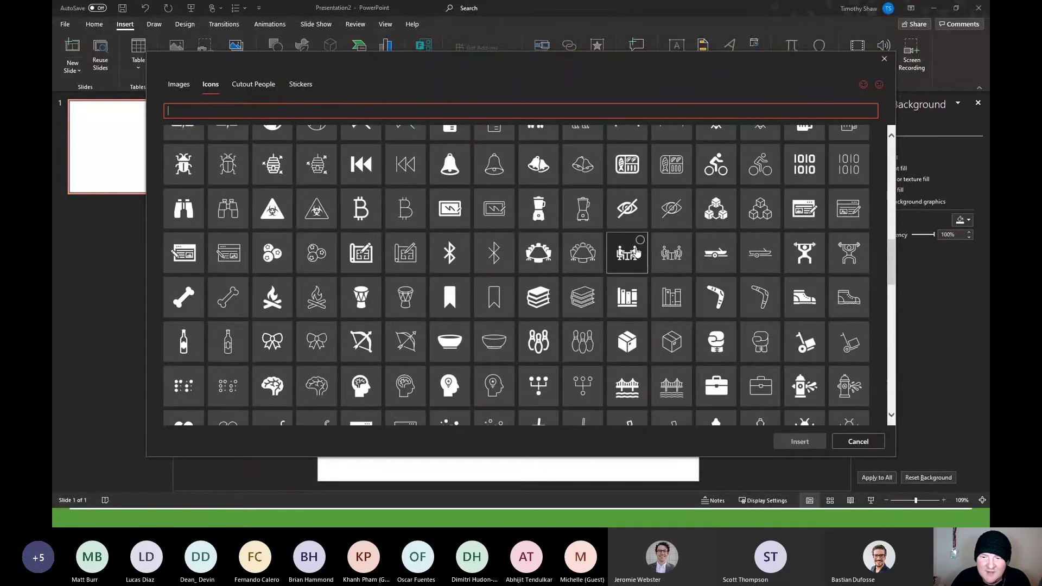
{"action": "left_click", "coordinate": [625, 259]}
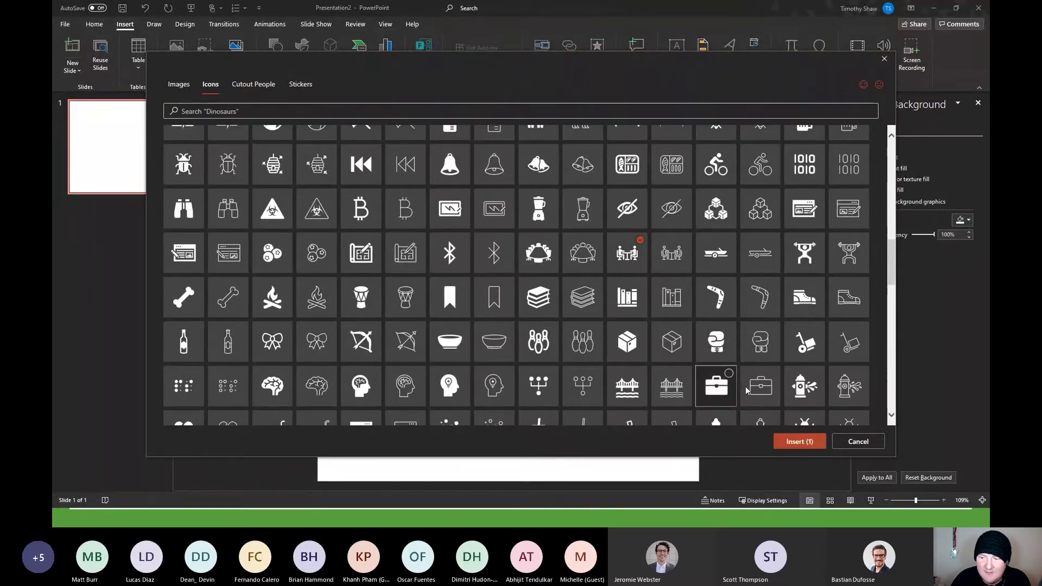
{"action": "left_click", "coordinate": [799, 441]}
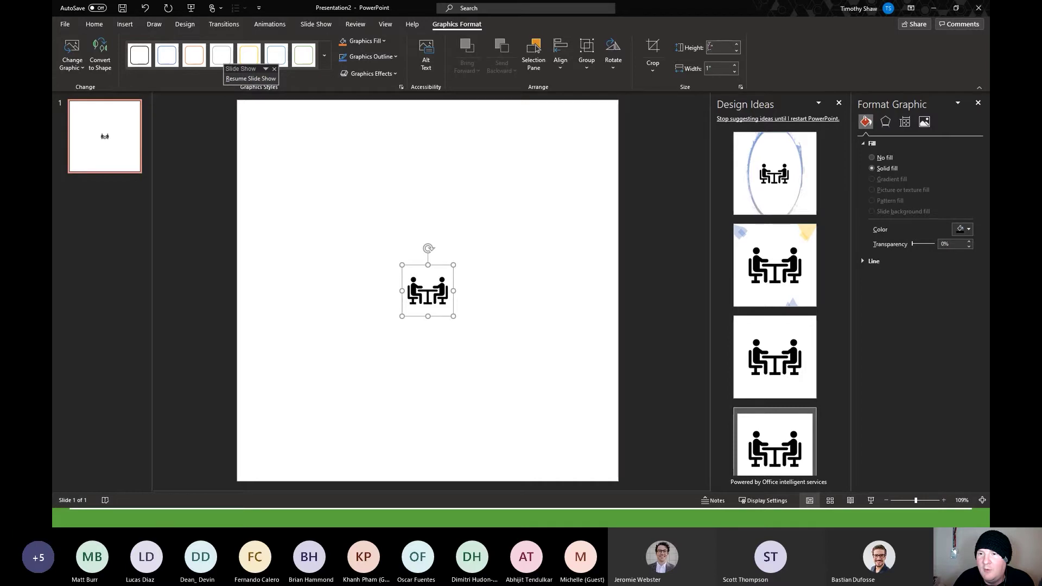
Enlarge the meeting icon to 7 by 7 inches centred on the slide, and close the Design Ideas and Format Graphic panes.
{"action": "type", "text": "7"}
{"action": "key", "text": "Return"}
{"action": "left_click_drag", "start_coordinate": [544, 400], "coordinate": [397, 249]}
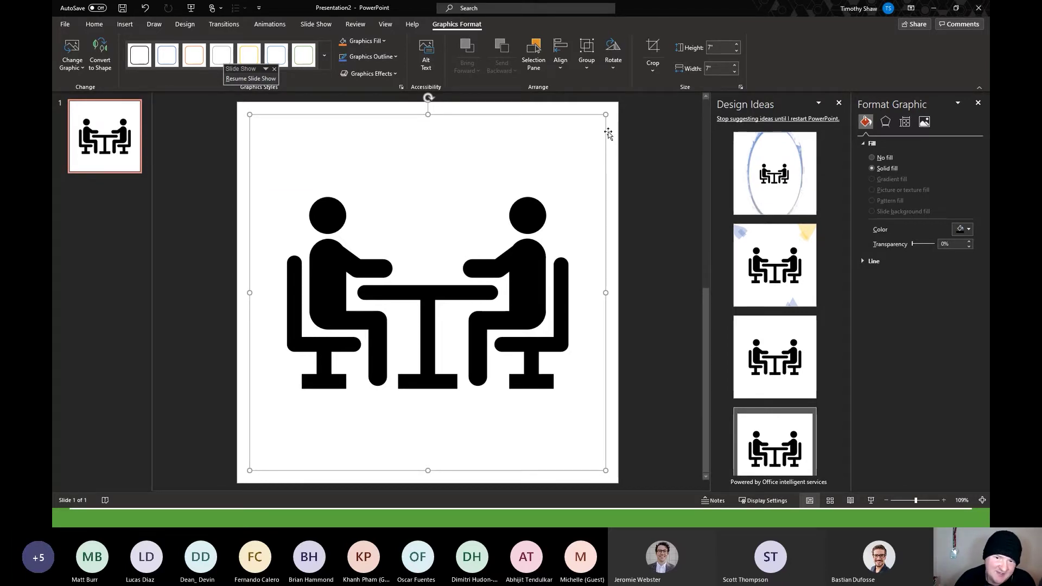
{"action": "left_click", "coordinate": [712, 48]}
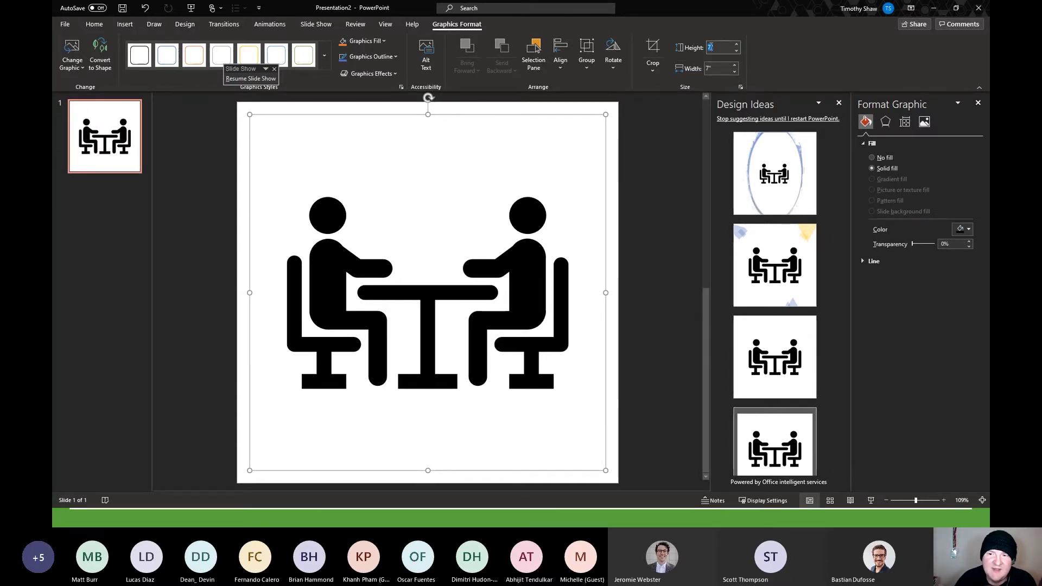
{"action": "left_click", "coordinate": [730, 46]}
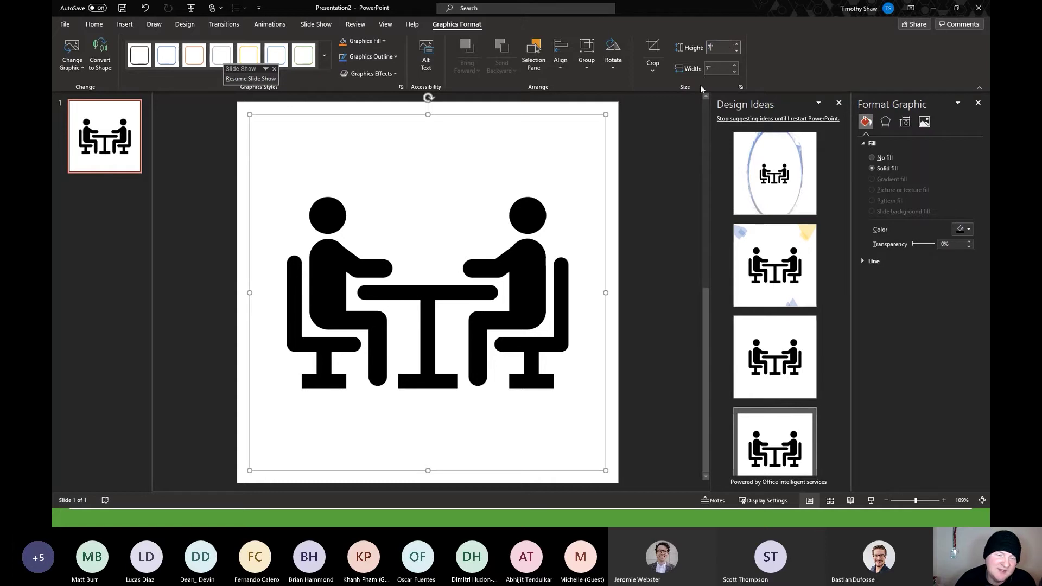
{"action": "left_click", "coordinate": [839, 104]}
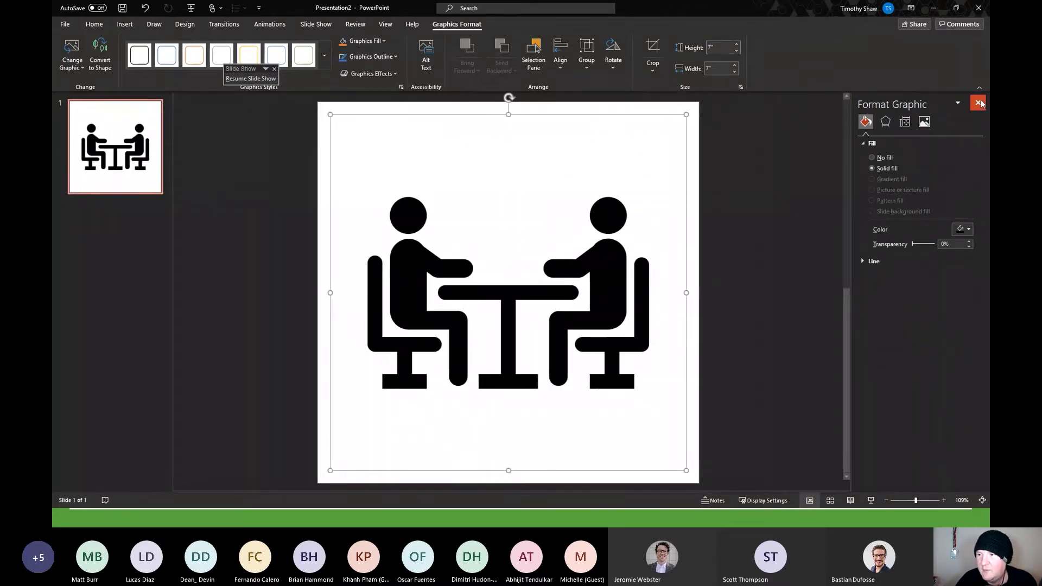
{"action": "left_click", "coordinate": [978, 104]}
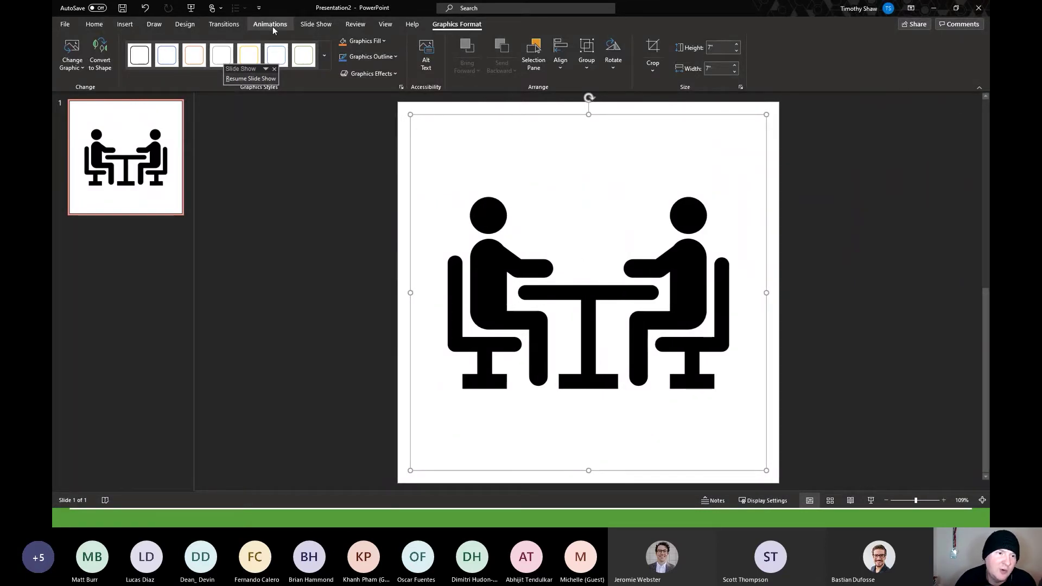
Look over the icon library and the shapes gallery without inserting anything.
{"action": "left_click", "coordinate": [124, 24]}
{"action": "left_click", "coordinate": [302, 54]}
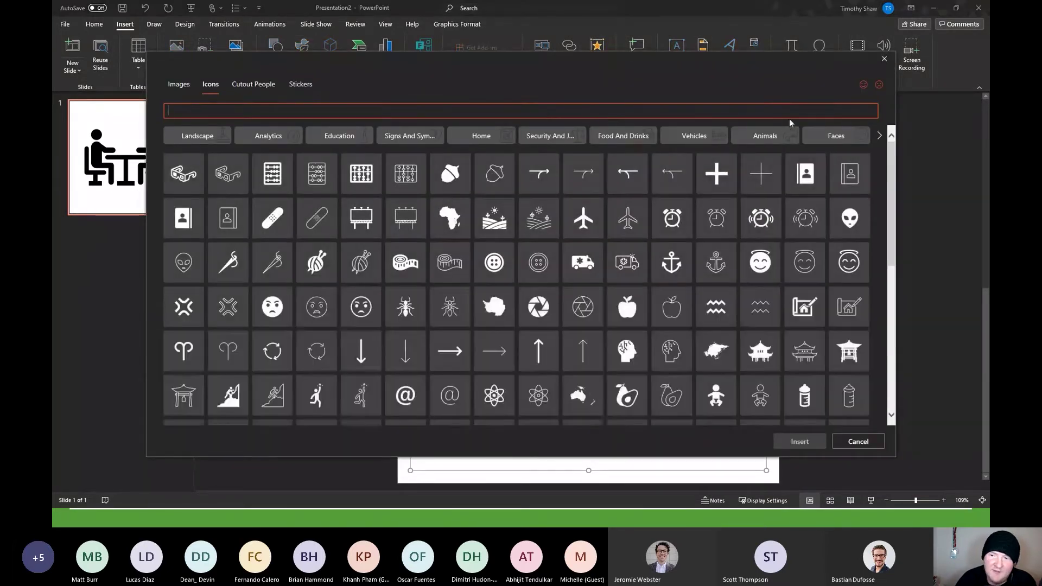
{"action": "left_click", "coordinate": [884, 59]}
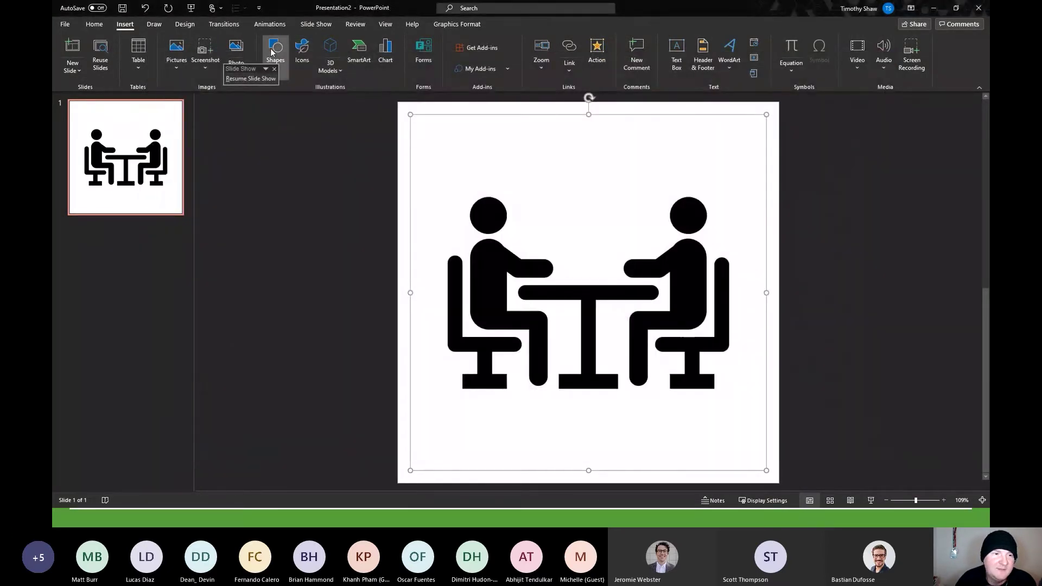
{"action": "left_click", "coordinate": [274, 52]}
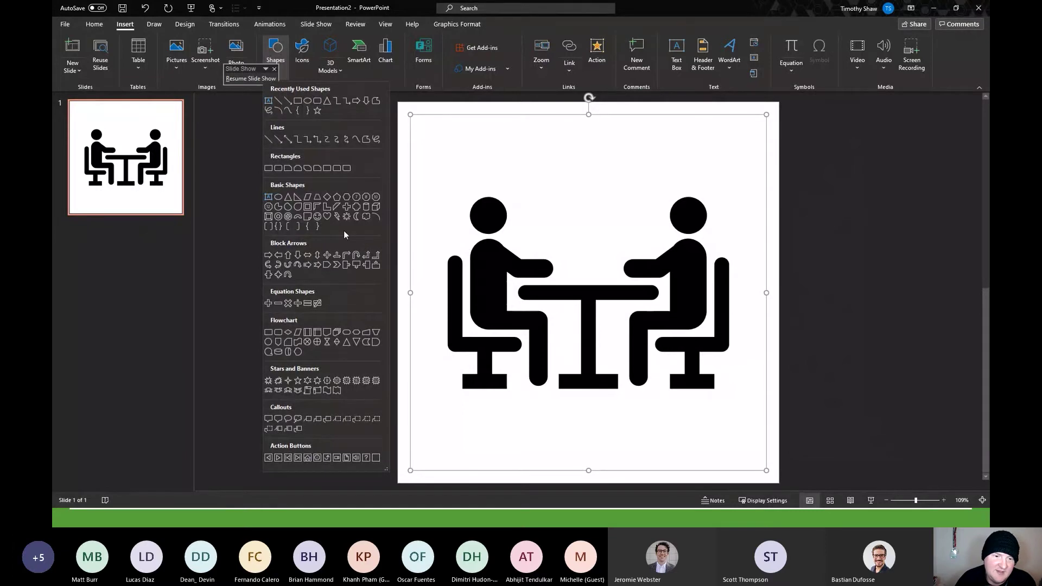
{"action": "left_click", "coordinate": [619, 200]}
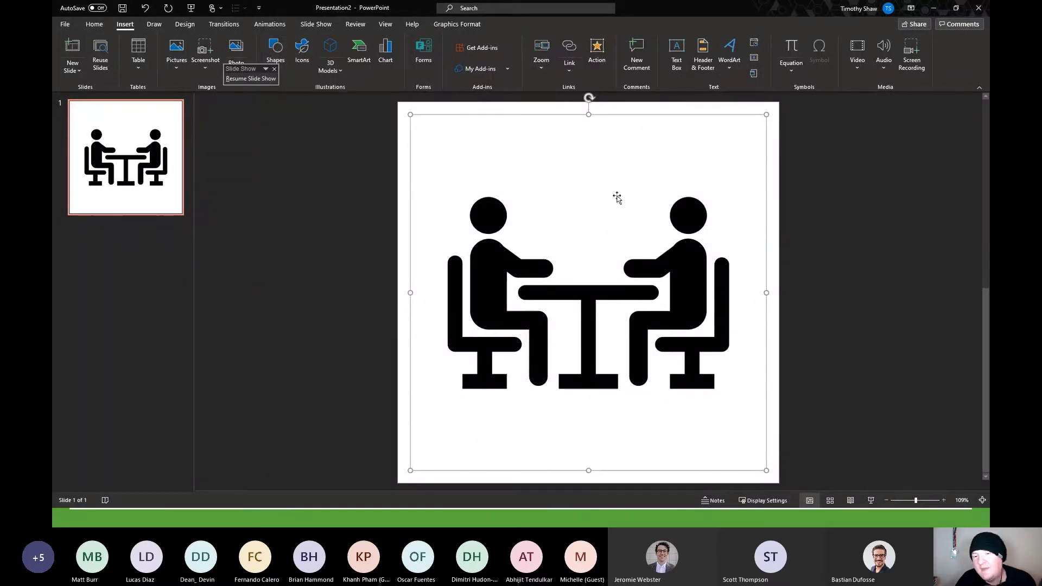
Save only the current slide to the Desktop as Presentation2 in Scalable Vector Graphics Format.
{"action": "left_click", "coordinate": [65, 24]}
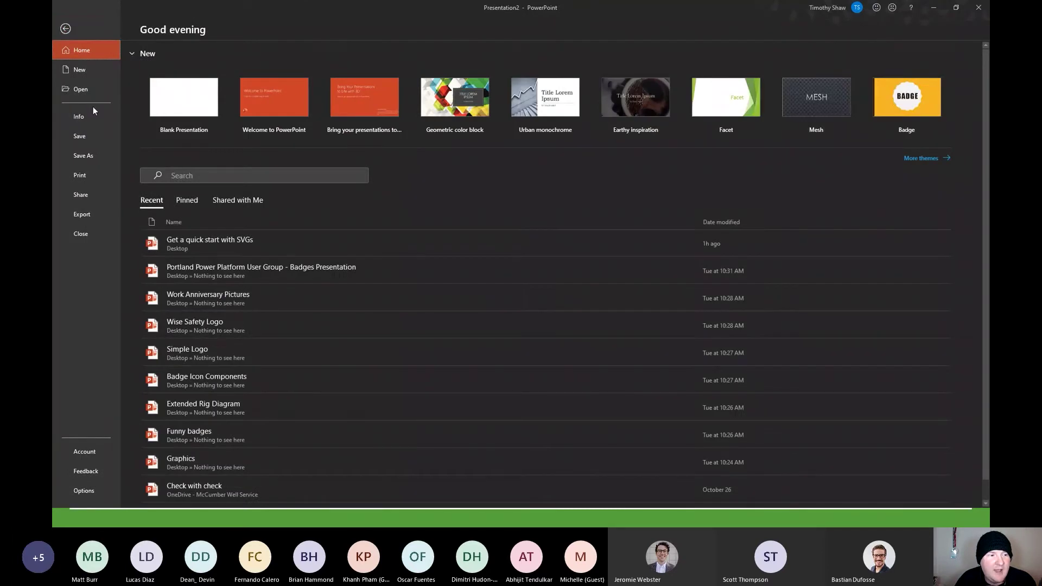
{"action": "left_click", "coordinate": [93, 157]}
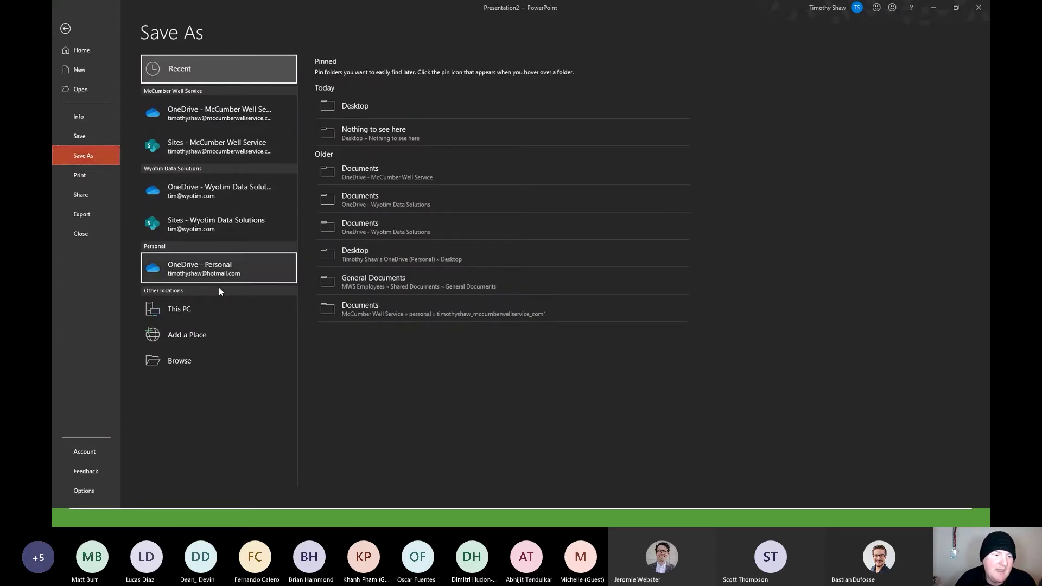
{"action": "left_click", "coordinate": [192, 363]}
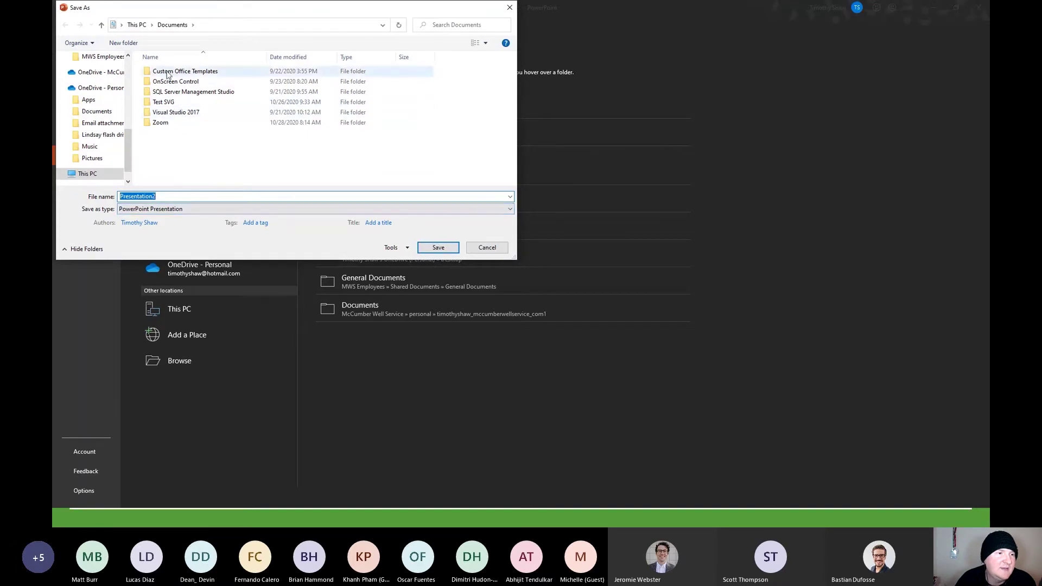
{"action": "left_click_drag", "start_coordinate": [130, 142], "coordinate": [129, 66]}
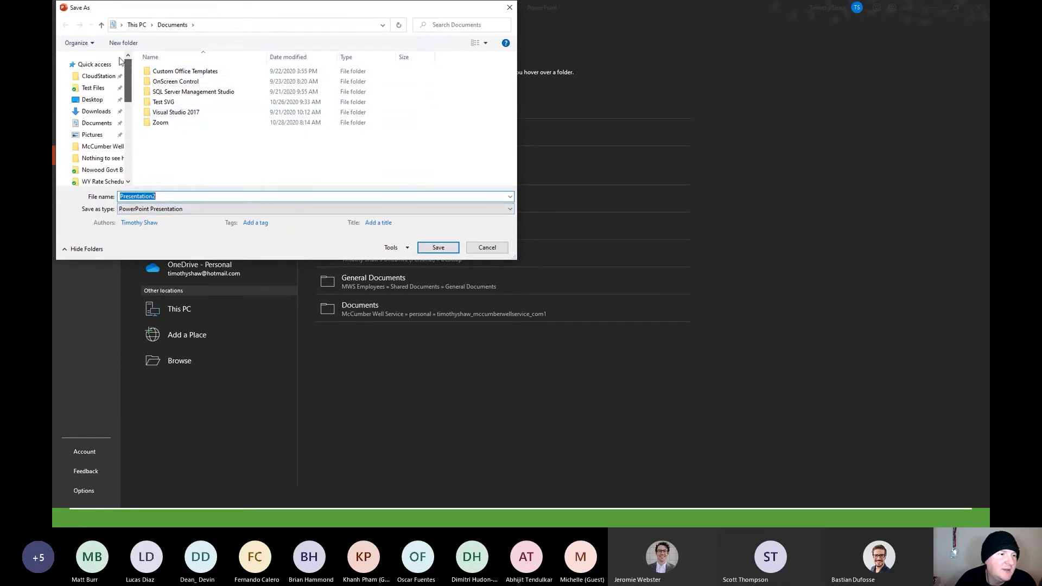
{"action": "left_click", "coordinate": [92, 99]}
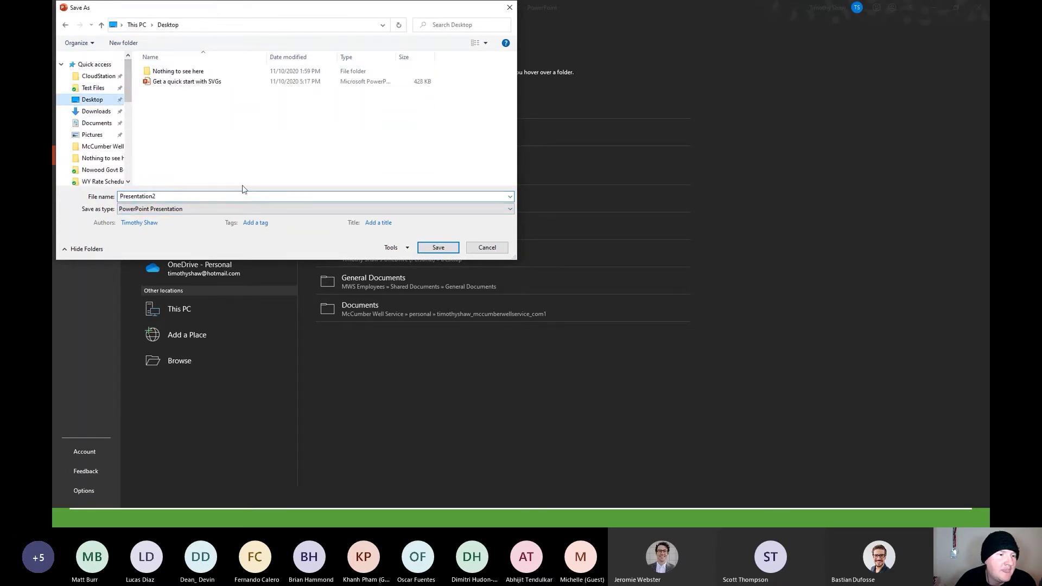
{"action": "left_click", "coordinate": [182, 210]}
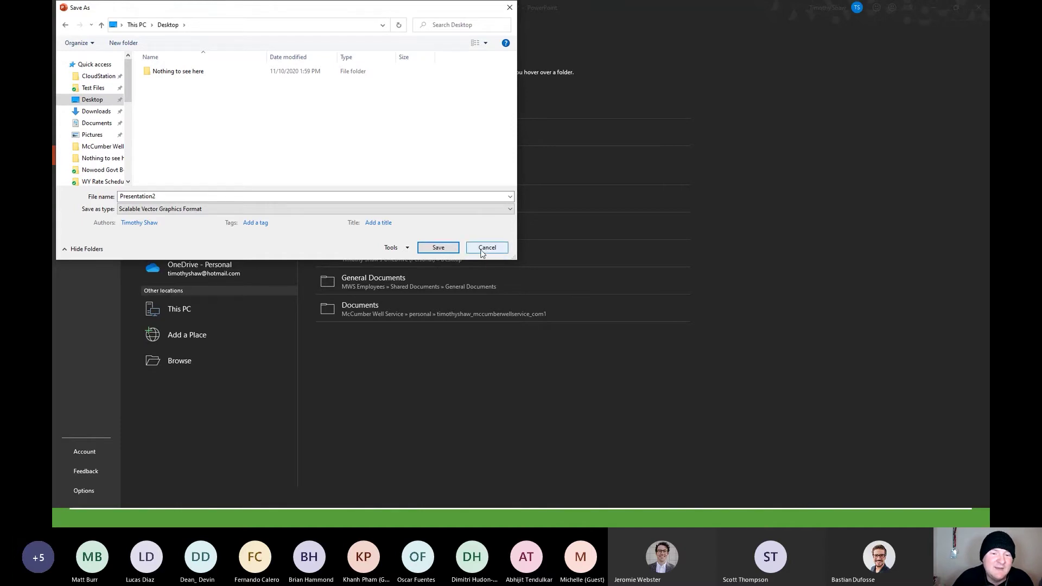
{"action": "left_click", "coordinate": [439, 248]}
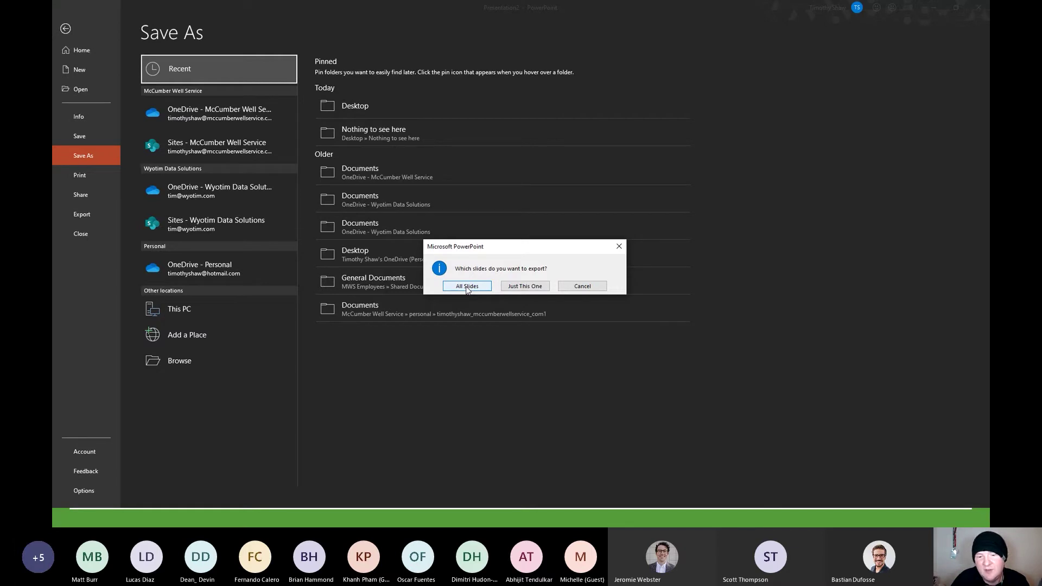
{"action": "left_click", "coordinate": [525, 286]}
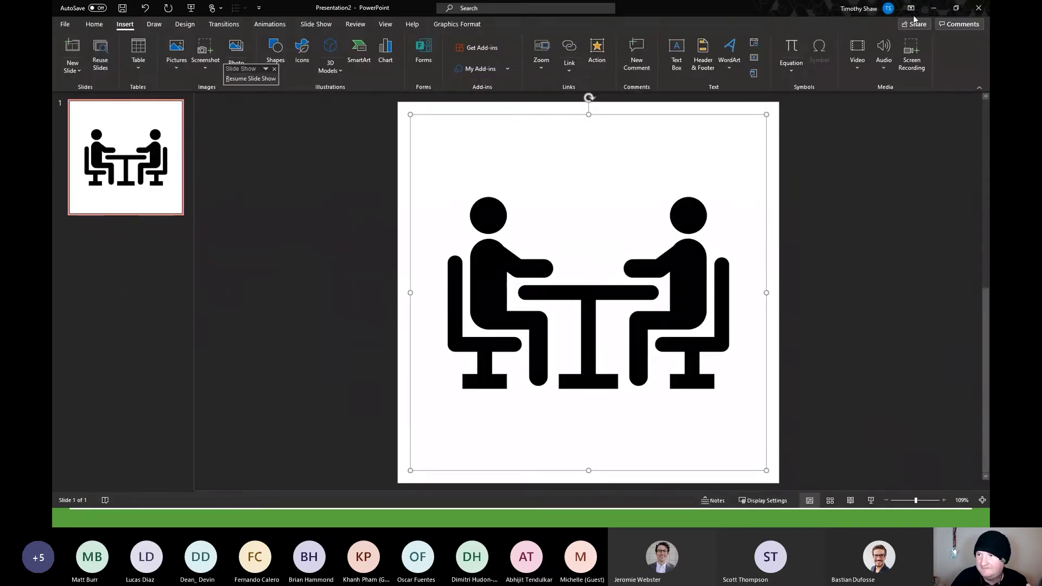
Minimize the presentation window and show the Windows desktop holding the exported file.
{"action": "left_click", "coordinate": [933, 11]}
{"action": "left_click", "coordinate": [932, 11]}
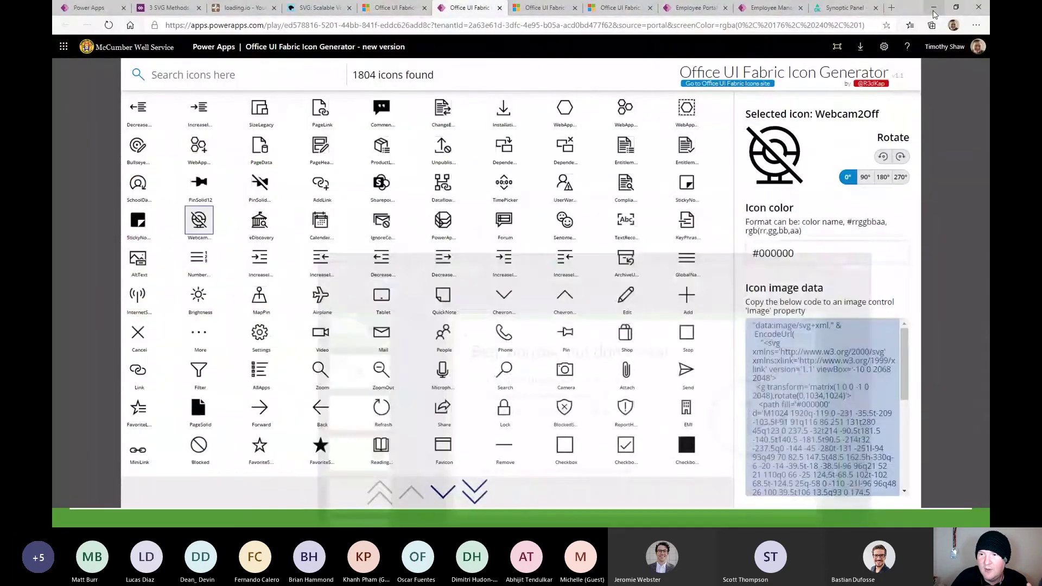
{"action": "key", "text": "alt+Tab"}
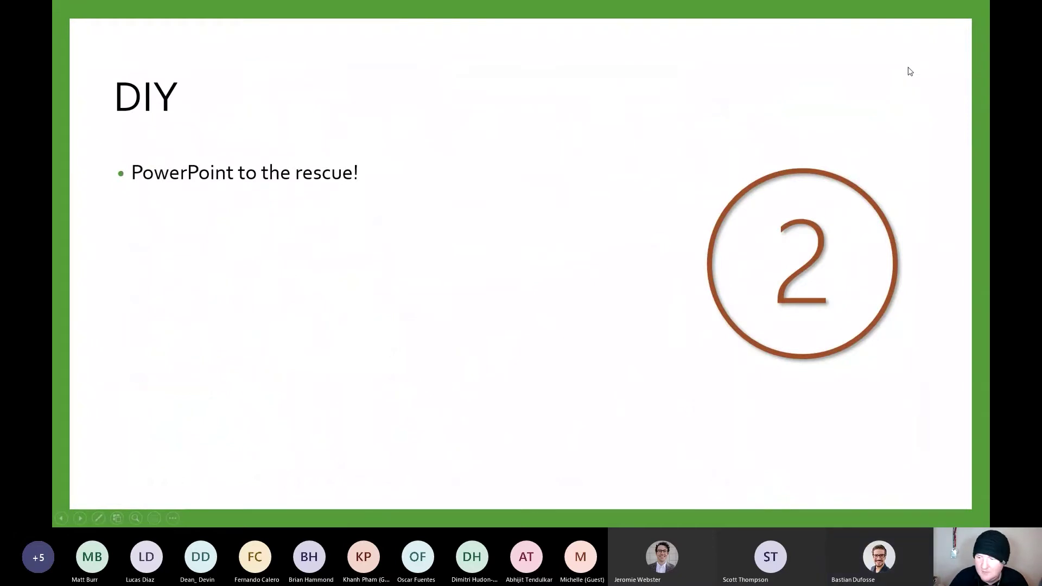
{"action": "key", "text": "alt+Tab"}
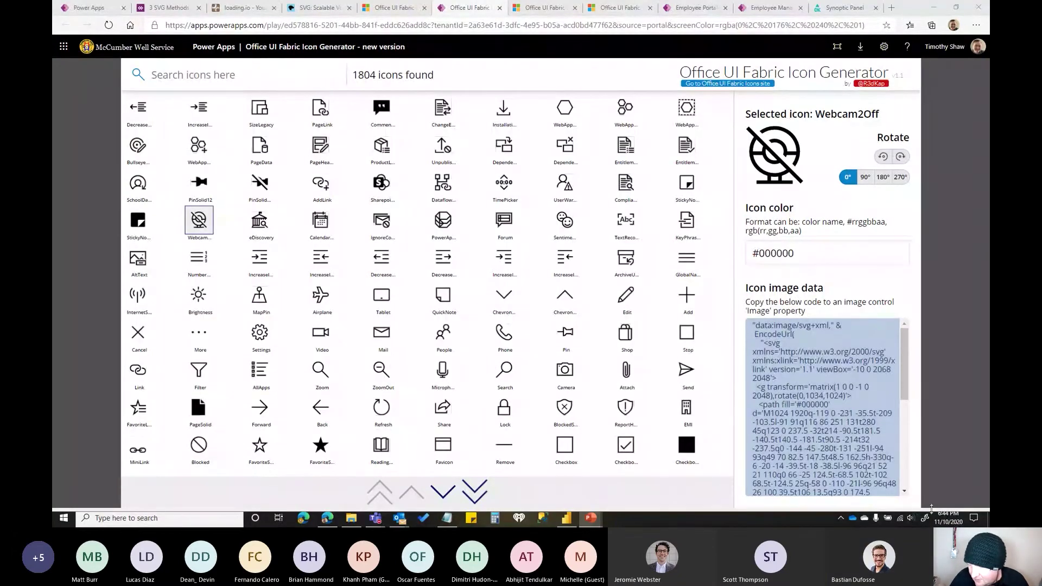
{"action": "left_click", "coordinate": [974, 518]}
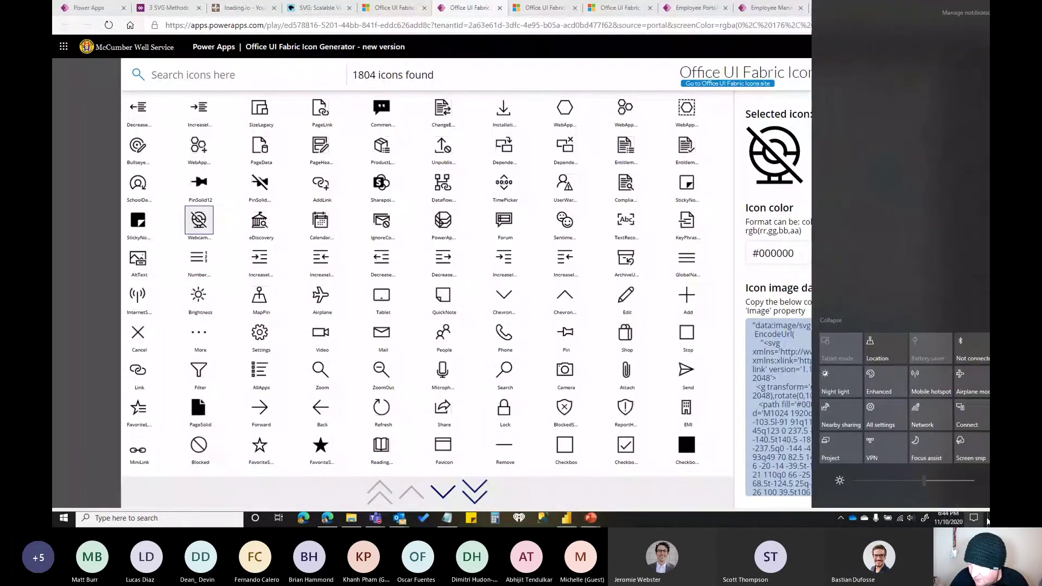
{"action": "left_click", "coordinate": [988, 519]}
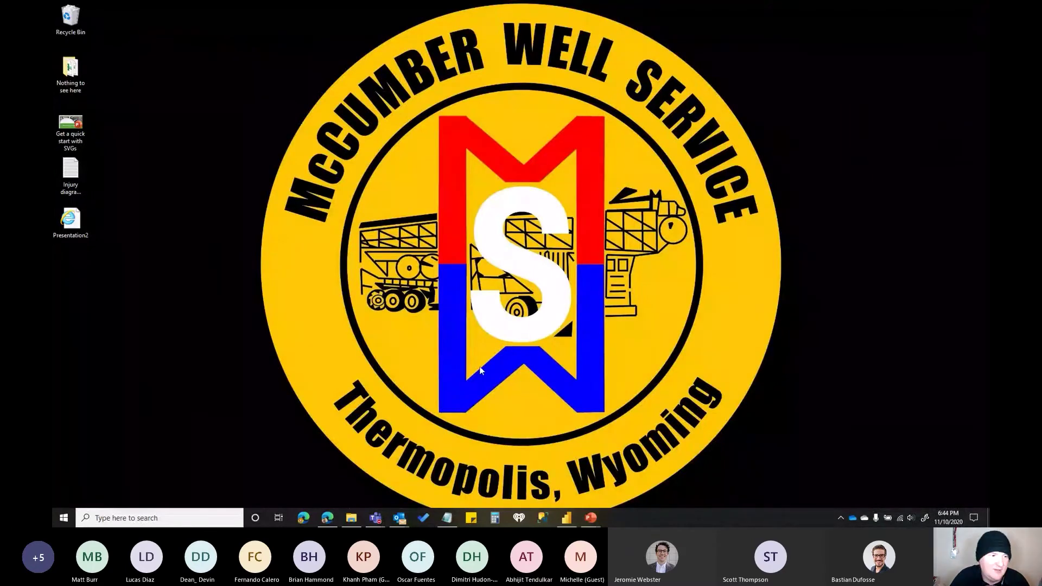
Move the Presentation2 SVG file aside on the desktop, view it in Internet Explorer and close the viewer.
{"action": "left_click", "coordinate": [72, 221]}
{"action": "left_click_drag", "start_coordinate": [72, 221], "coordinate": [113, 222]}
{"action": "double_click", "coordinate": [111, 221]}
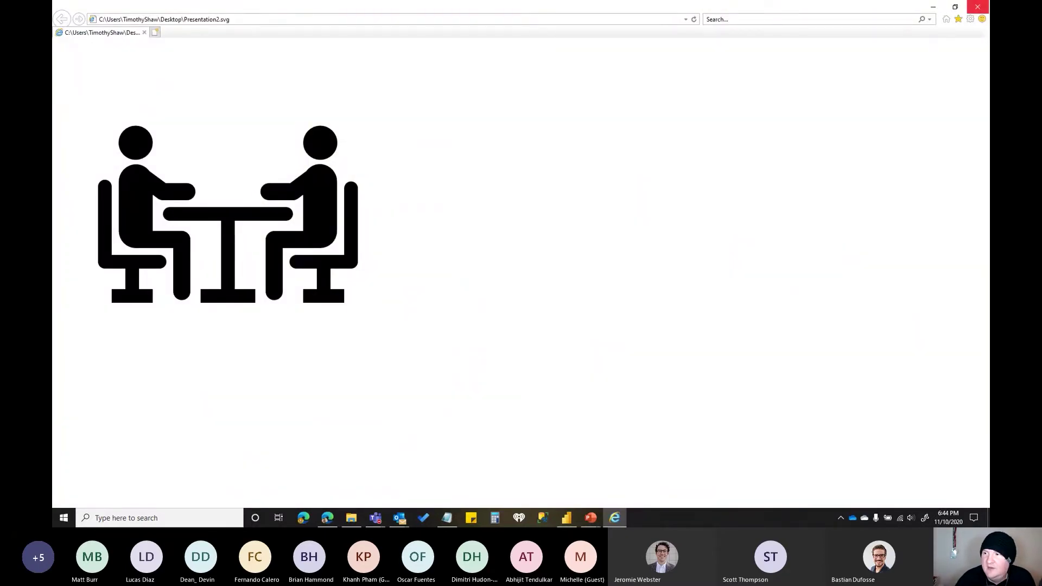
{"action": "left_click", "coordinate": [977, 6]}
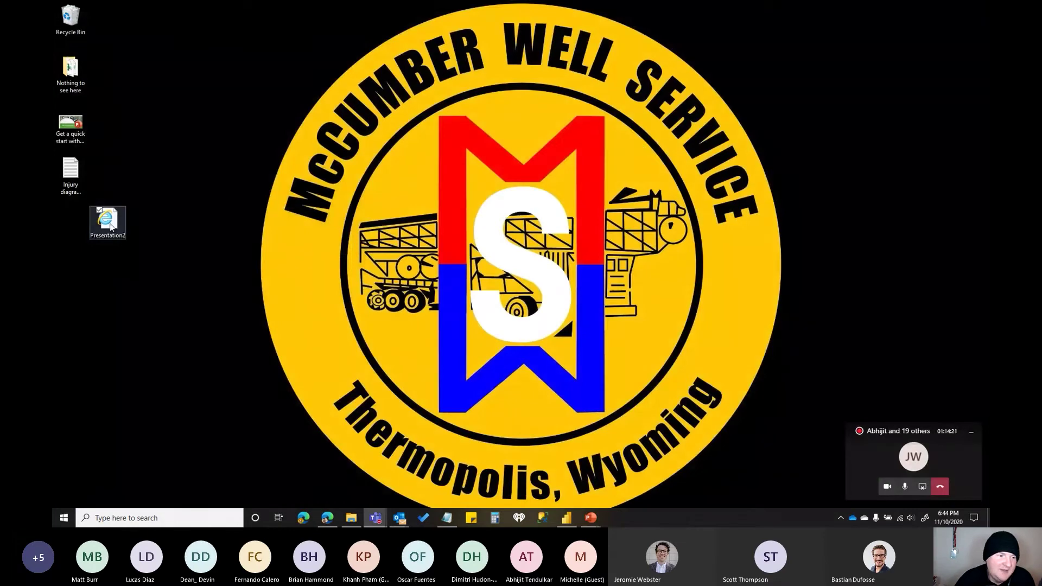
Open the Presentation2 SVG file with Notepad and move the window so its full code is in view.
{"action": "right_click", "coordinate": [112, 222]}
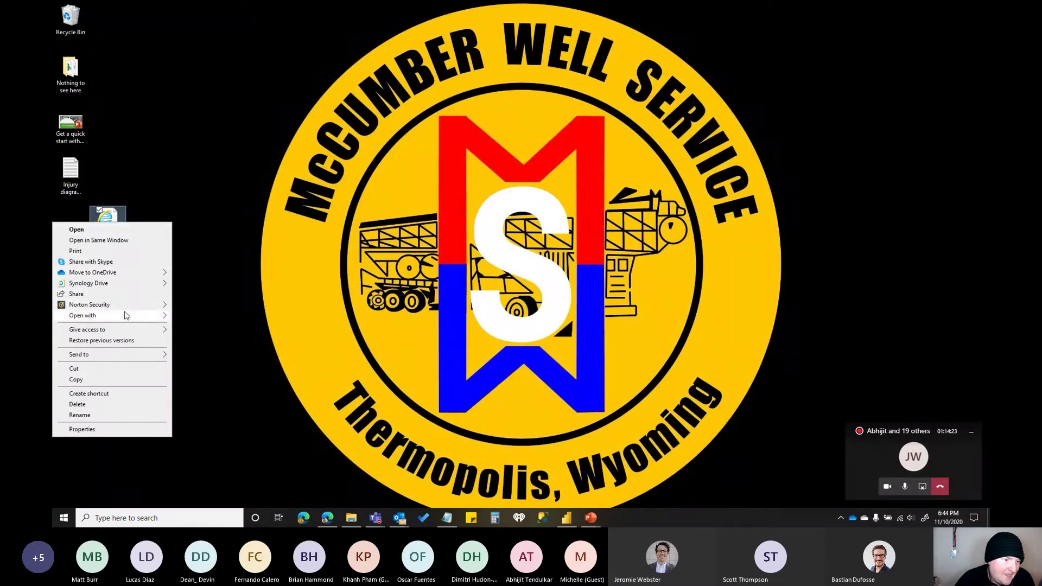
{"action": "mouse_move", "coordinate": [126, 316]}
{"action": "left_click", "coordinate": [197, 337]}
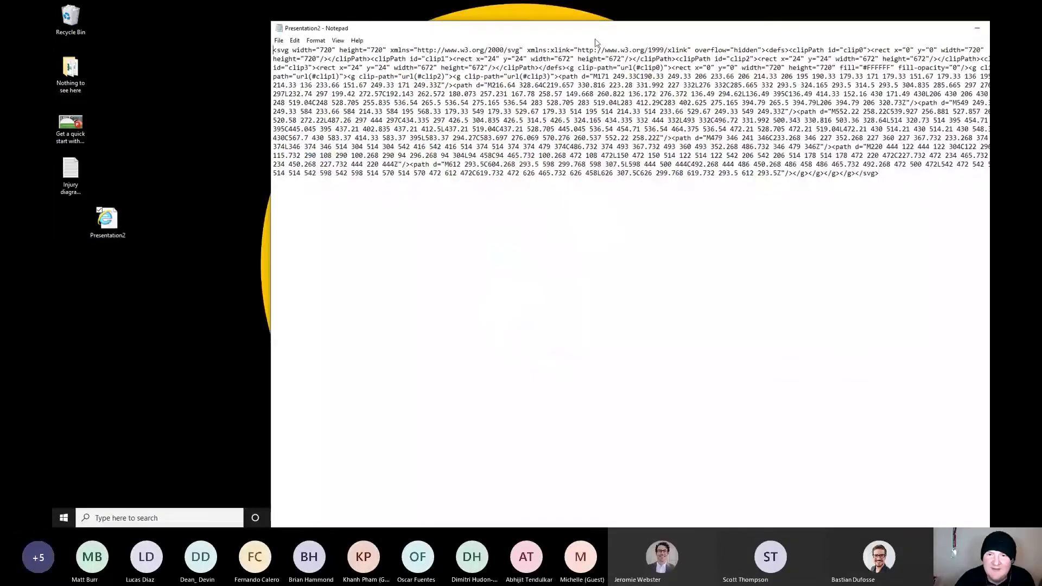
{"action": "left_click_drag", "start_coordinate": [595, 41], "coordinate": [460, 41]}
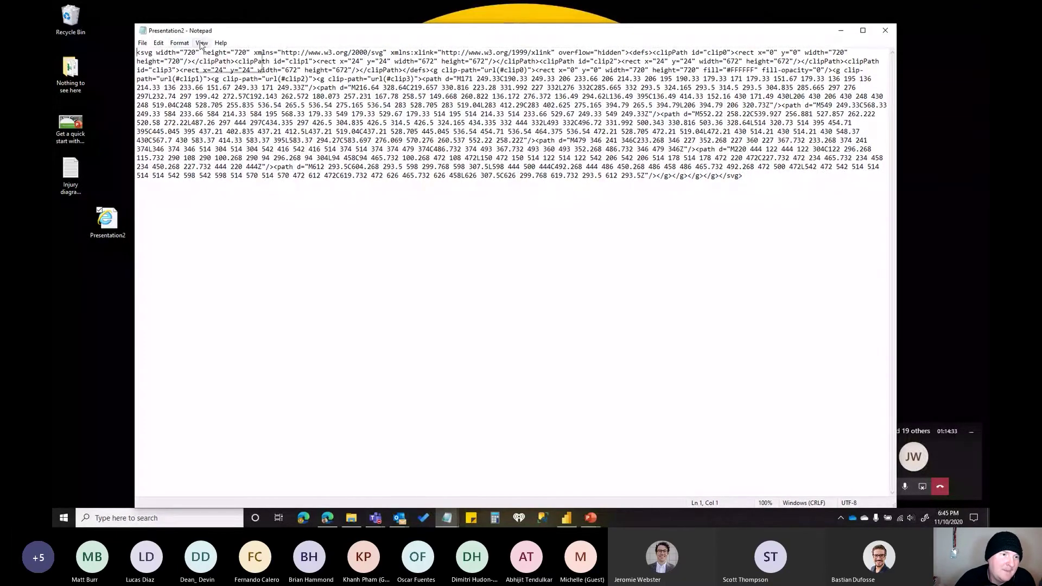
Turn Word Wrap off and back on for the SVG code in Notepad.
{"action": "left_click", "coordinate": [179, 43]}
{"action": "left_click", "coordinate": [190, 54]}
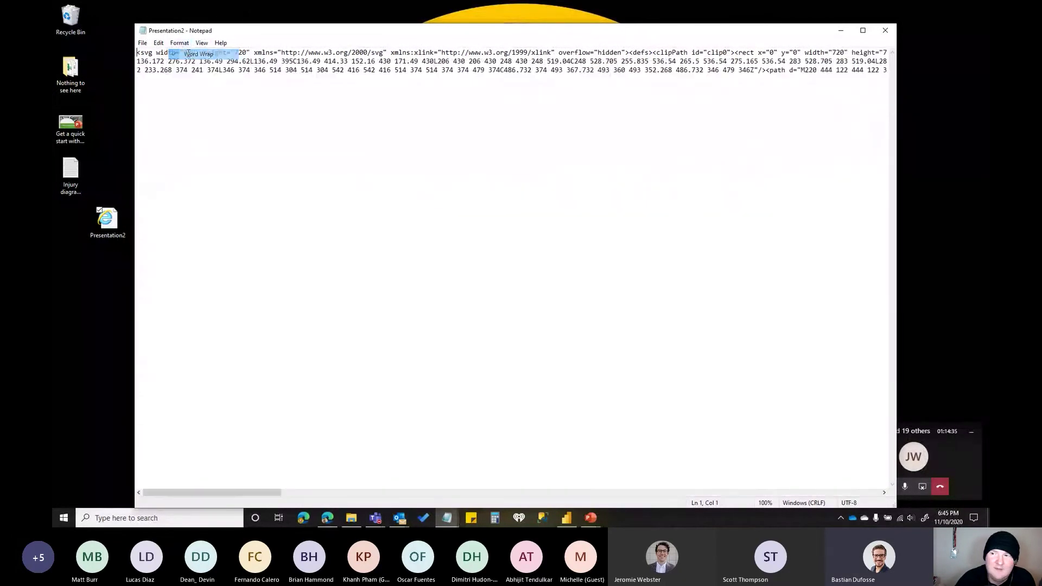
{"action": "left_click", "coordinate": [181, 43]}
{"action": "left_click", "coordinate": [188, 53]}
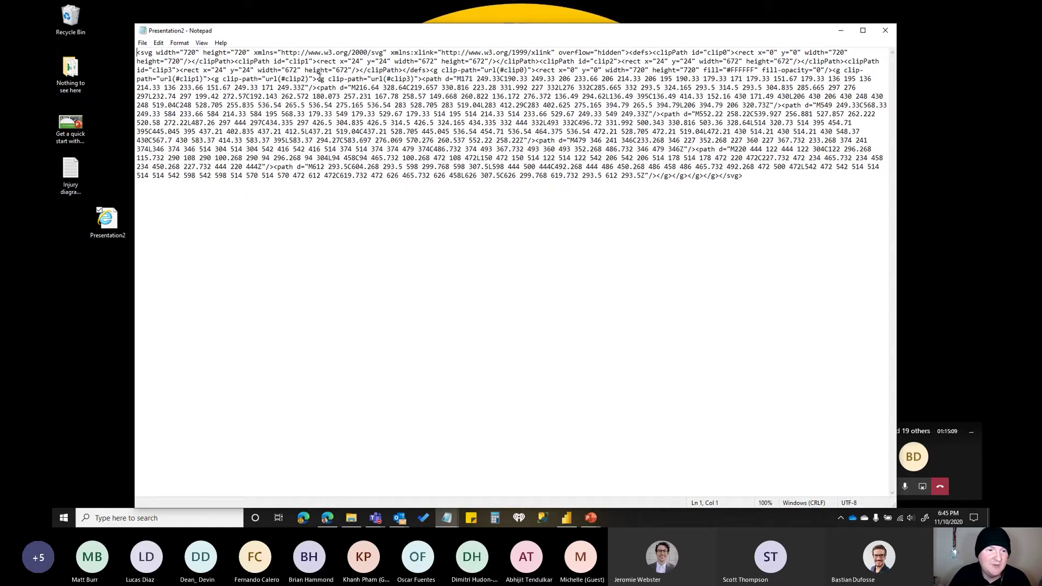
Highlight the innermost clip3 group in the SVG code, including its paths and closing tag, and minimize Notepad.
{"action": "left_click_drag", "start_coordinate": [316, 78], "coordinate": [672, 176]}
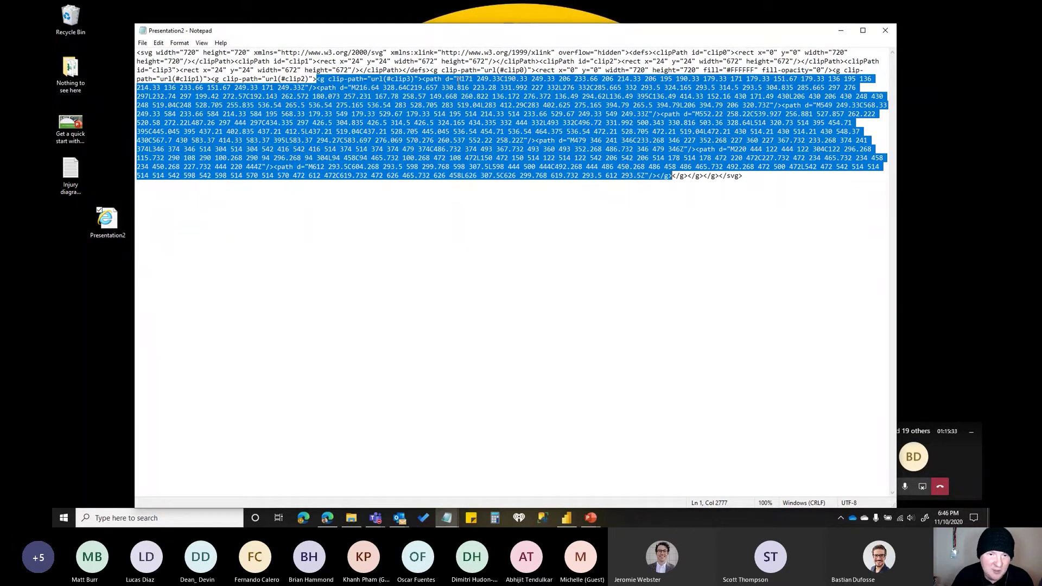
{"action": "left_click", "coordinate": [840, 30]}
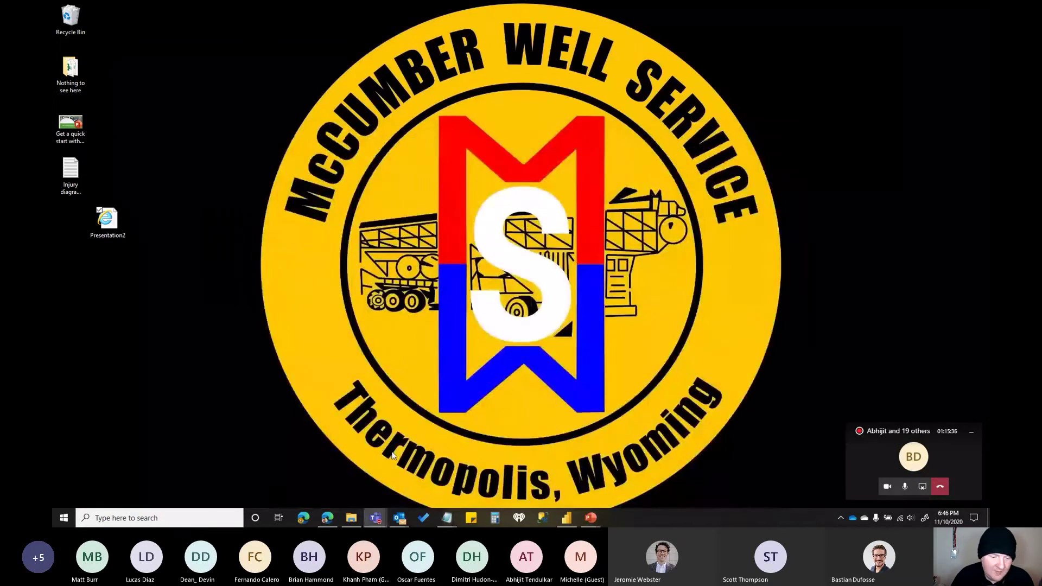
Switch to the Edge browser, search for "mdn svg" in a new tab and open MDN's SVG: Scalable Vector Graphics page.
{"action": "left_click", "coordinate": [327, 519]}
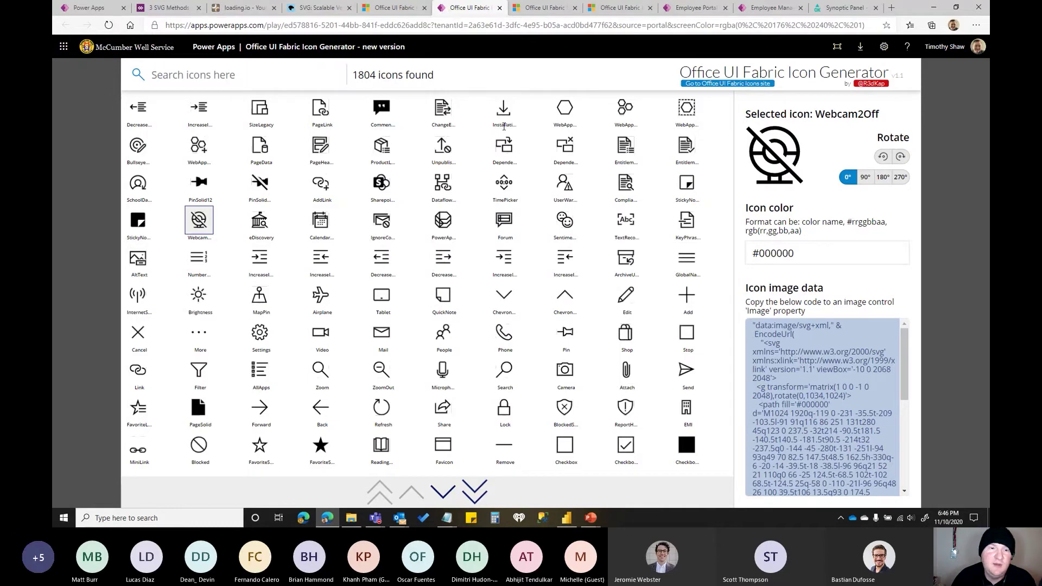
{"action": "left_click", "coordinate": [308, 11]}
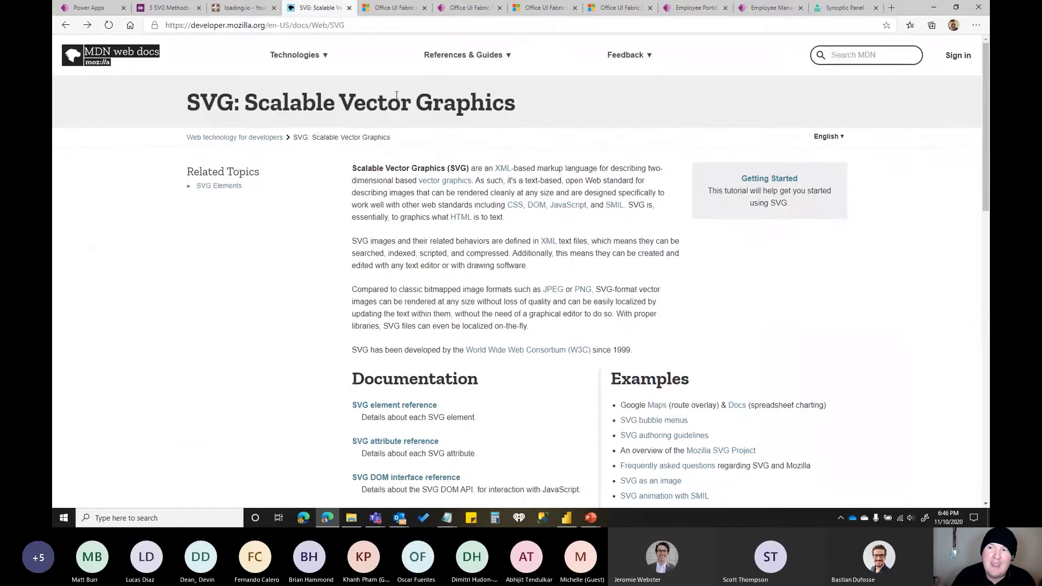
{"action": "left_click", "coordinate": [891, 8]}
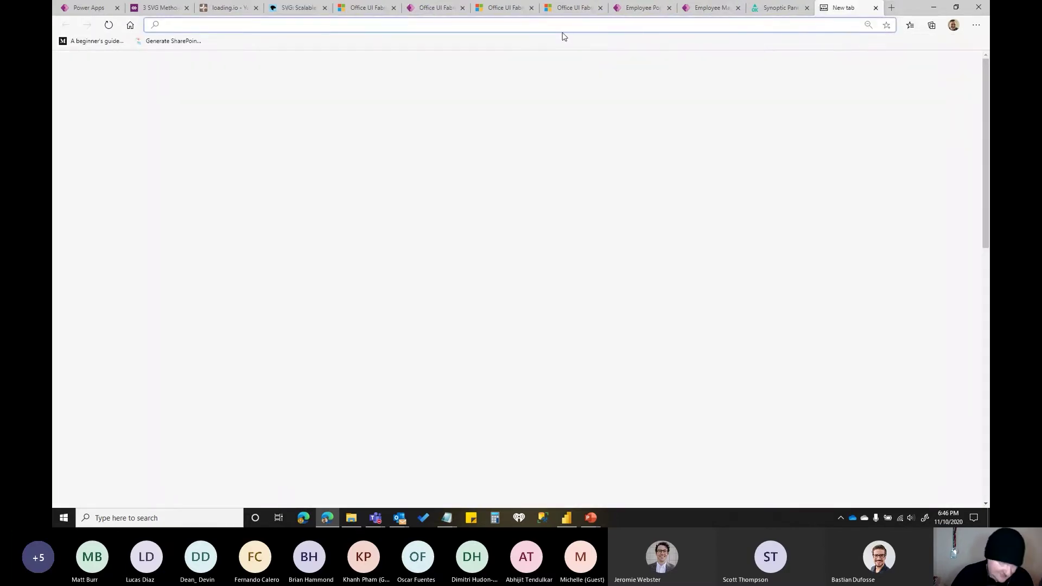
{"action": "type", "text": "mdn"}
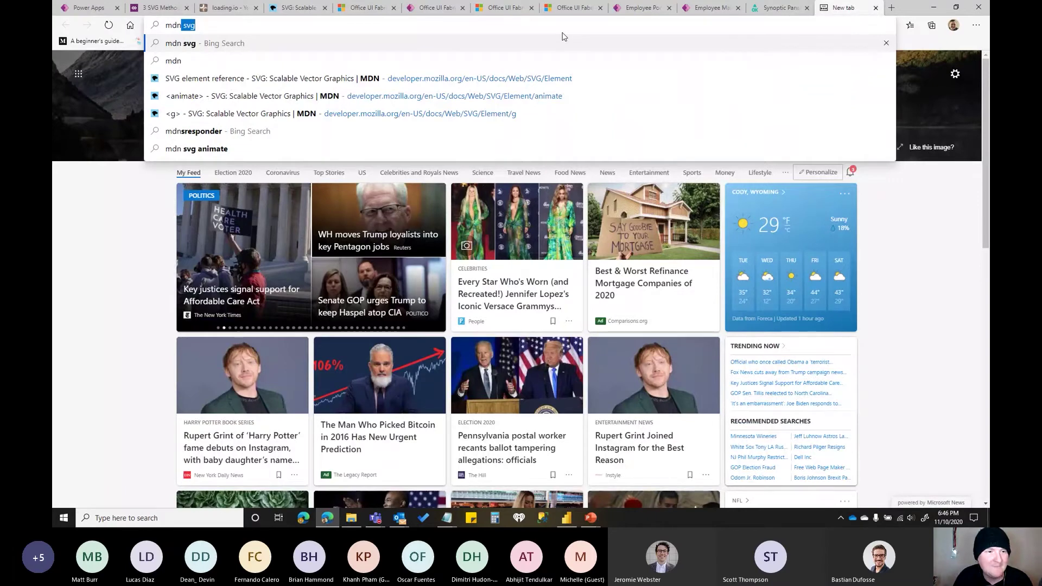
{"action": "key", "text": "Return"}
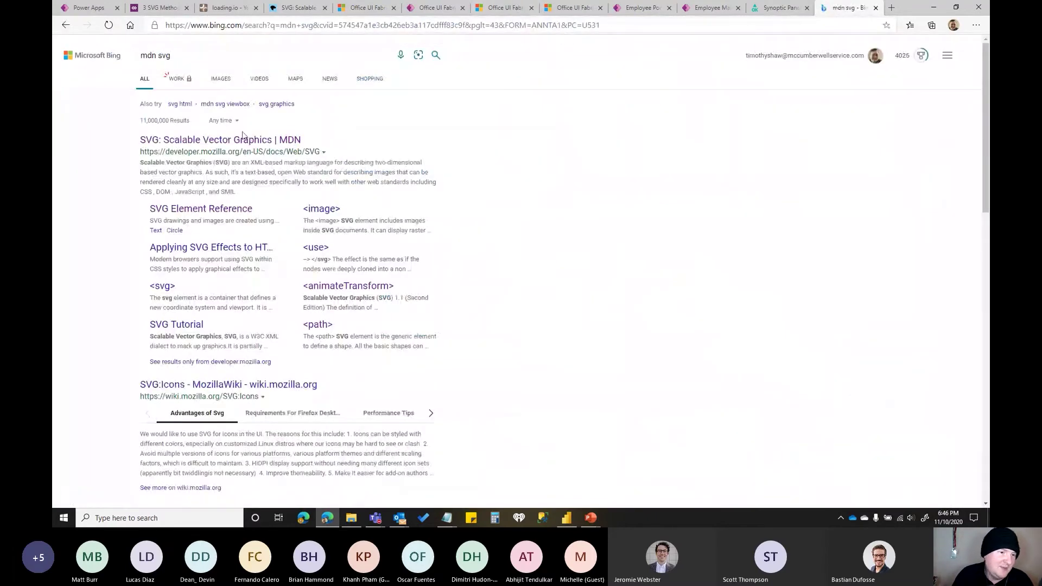
{"action": "left_click", "coordinate": [220, 142]}
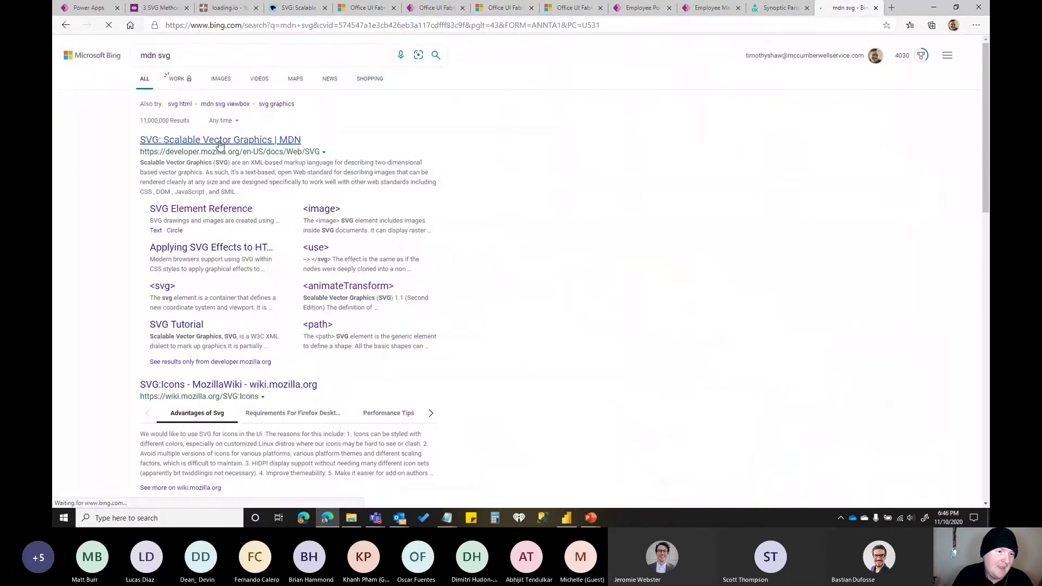
Open the SVG element reference on MDN and look through the A to Z list of SVG elements.
{"action": "scroll", "coordinate": [354, 155], "scroll_direction": "down", "scroll_amount": 3}
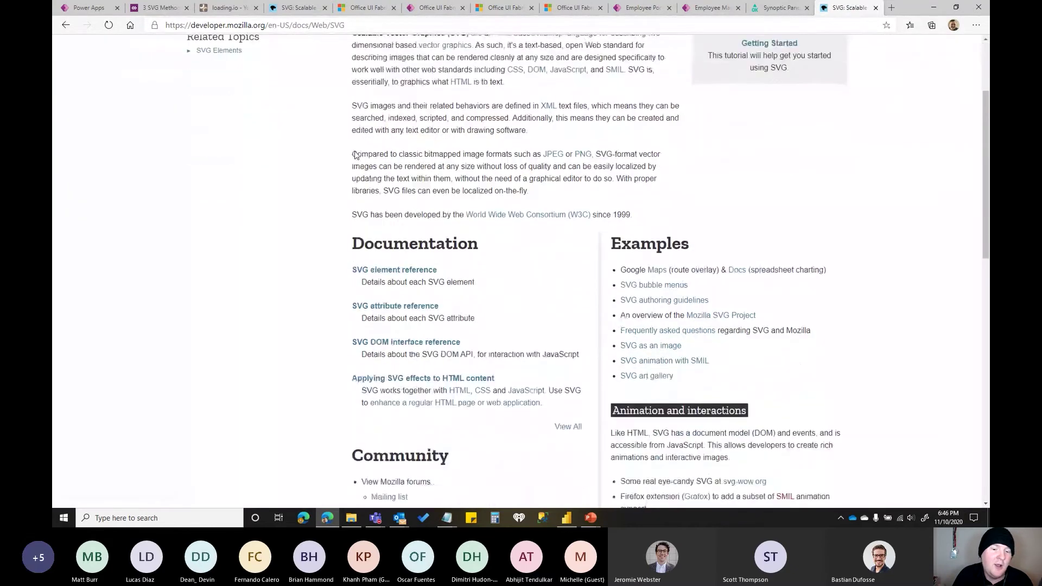
{"action": "left_click", "coordinate": [399, 263]}
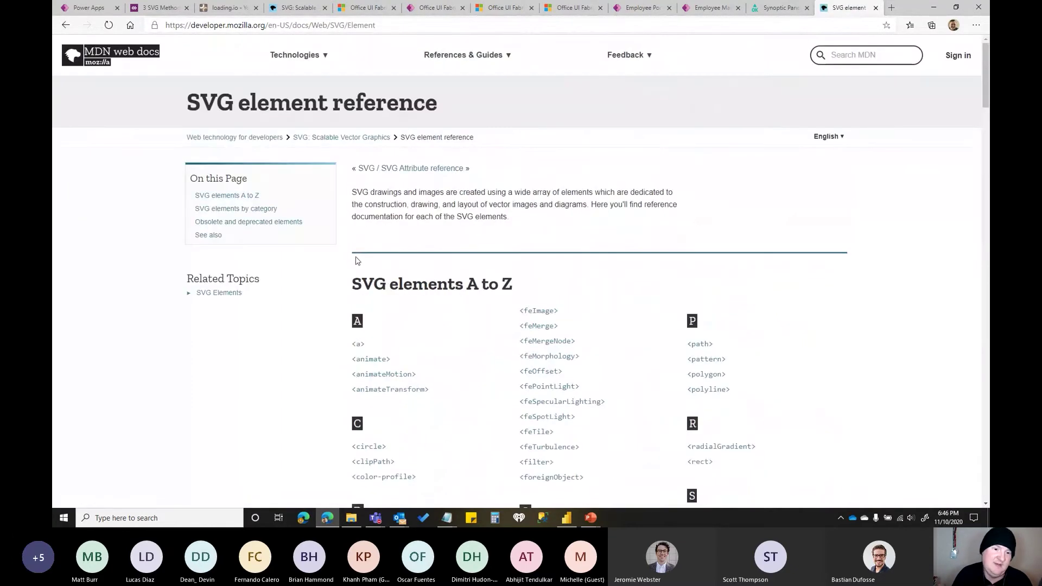
{"action": "scroll", "coordinate": [580, 204], "scroll_direction": "down", "scroll_amount": 5}
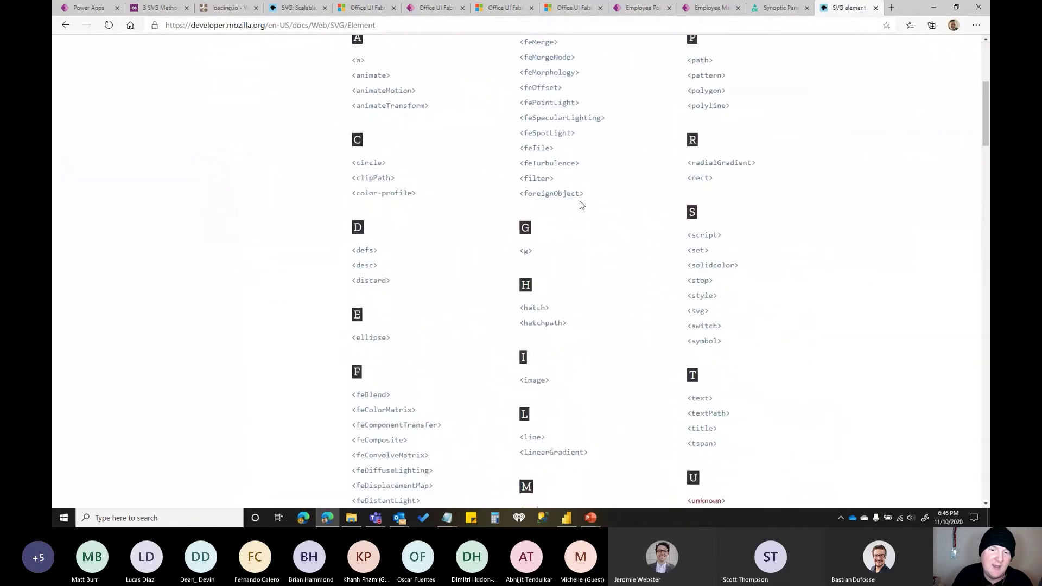
{"action": "scroll", "coordinate": [579, 205], "scroll_direction": "down", "scroll_amount": 2}
{"action": "scroll", "coordinate": [579, 204], "scroll_direction": "up", "scroll_amount": 7}
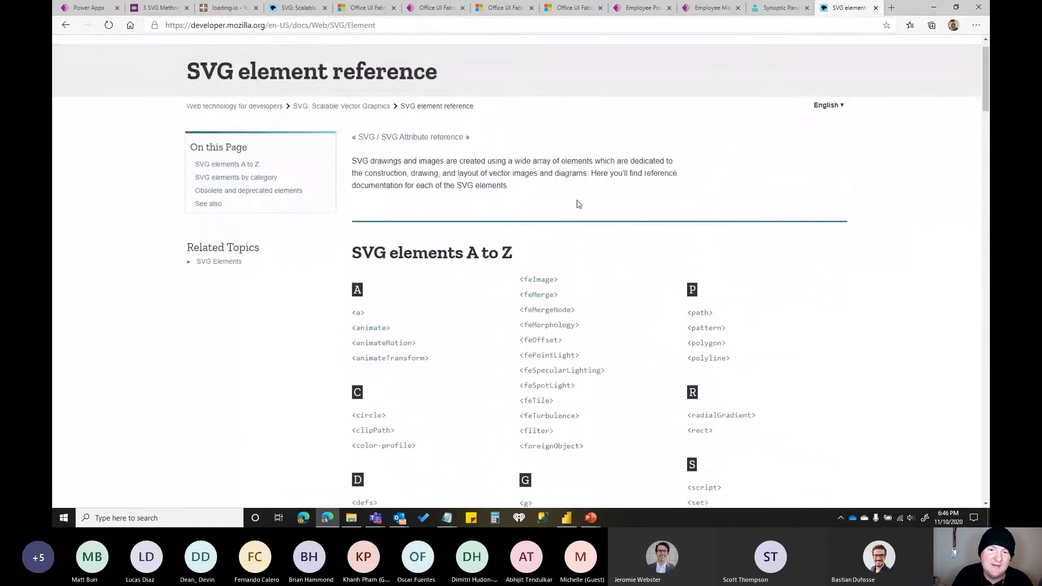
{"action": "scroll", "coordinate": [579, 204], "scroll_direction": "up", "scroll_amount": 1}
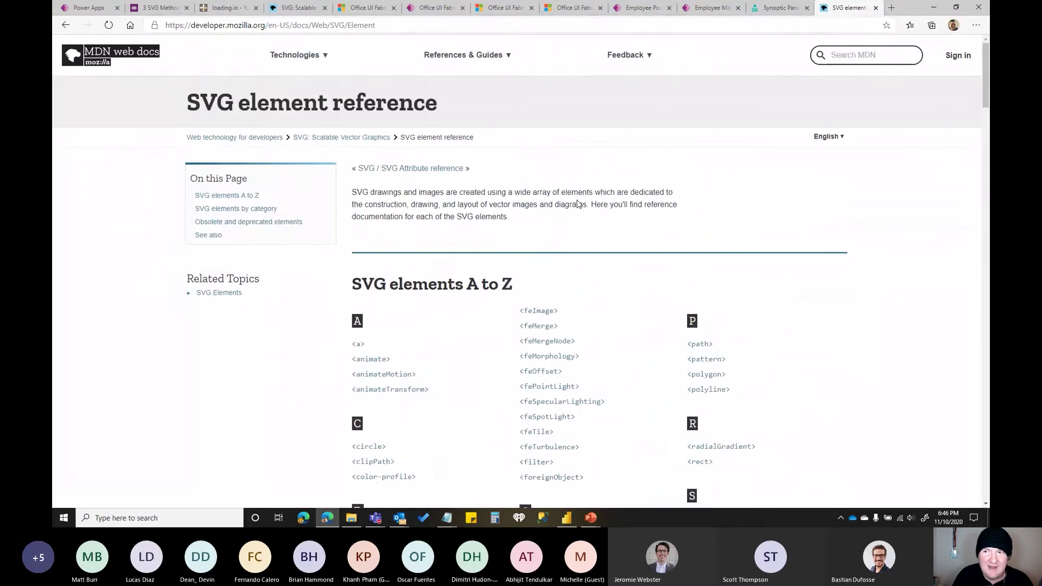
{"action": "scroll", "coordinate": [579, 205], "scroll_direction": "down", "scroll_amount": 3}
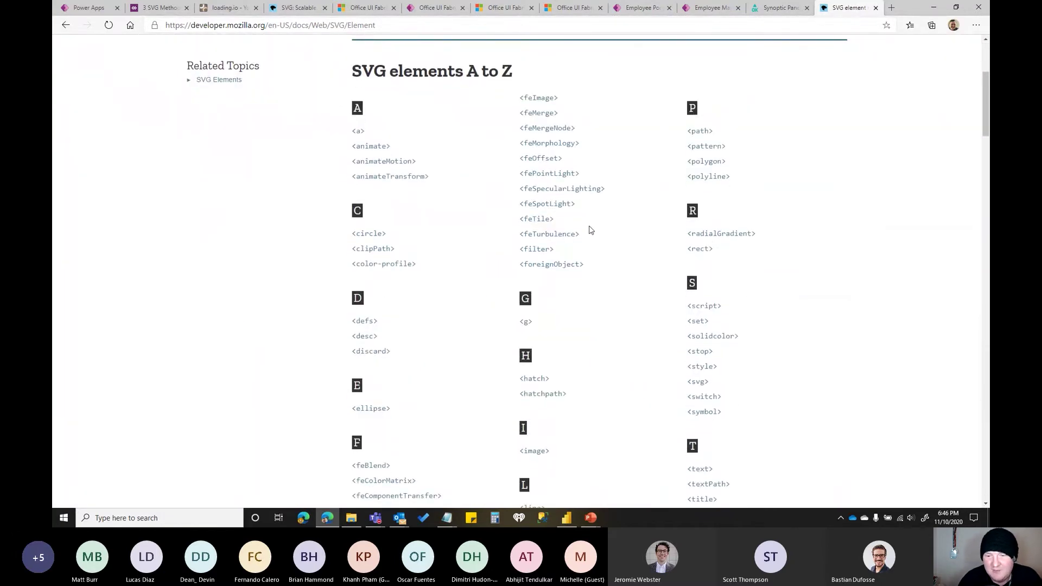
{"action": "scroll", "coordinate": [590, 218], "scroll_direction": "up", "scroll_amount": 3}
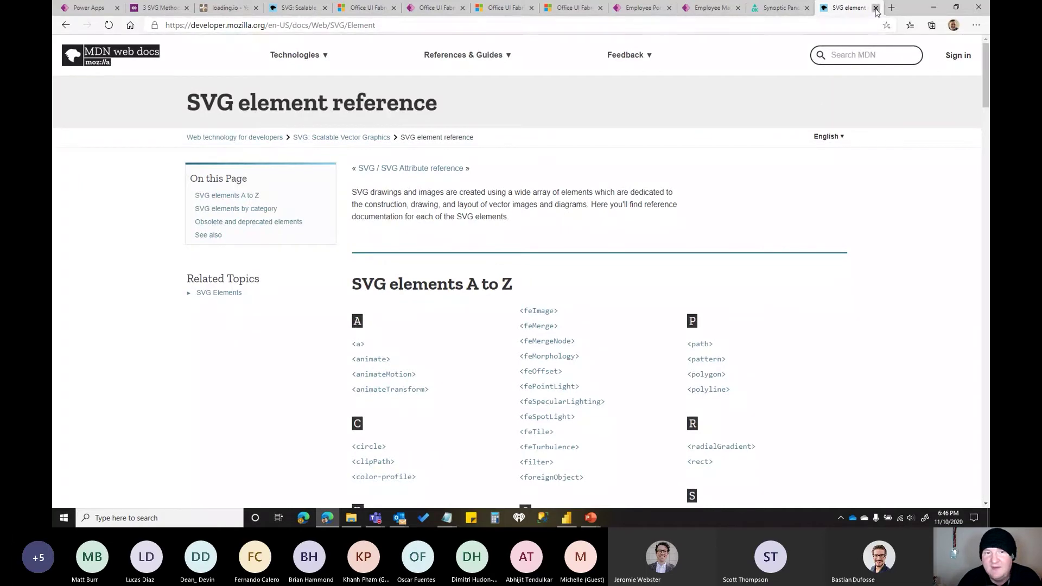
Close the MDN SVG element reference page and switch to the PowerPoint presentation with the meeting graphic.
{"action": "left_click", "coordinate": [875, 8]}
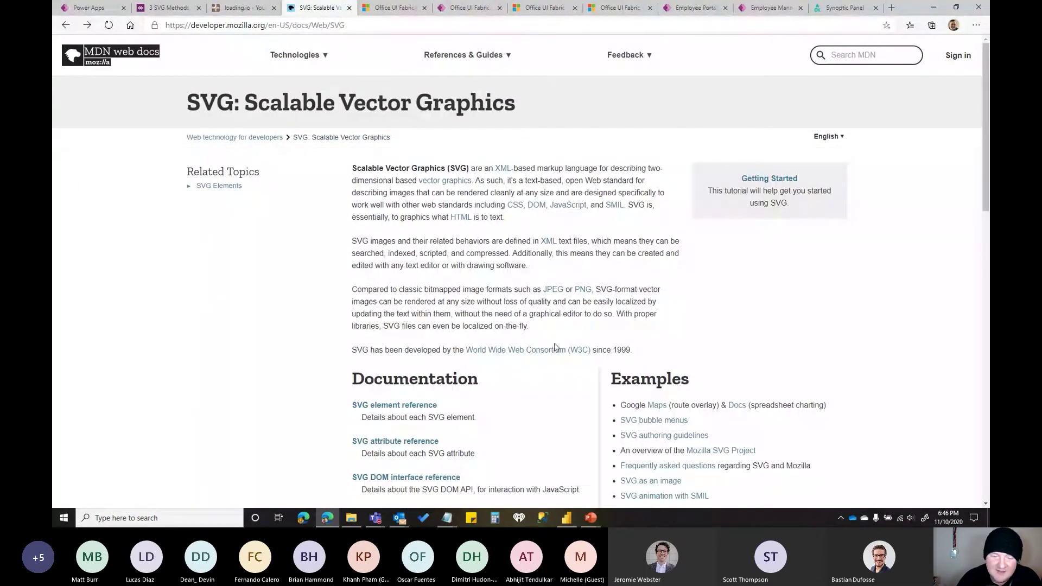
{"action": "mouse_move", "coordinate": [590, 518]}
{"action": "left_click", "coordinate": [615, 486]}
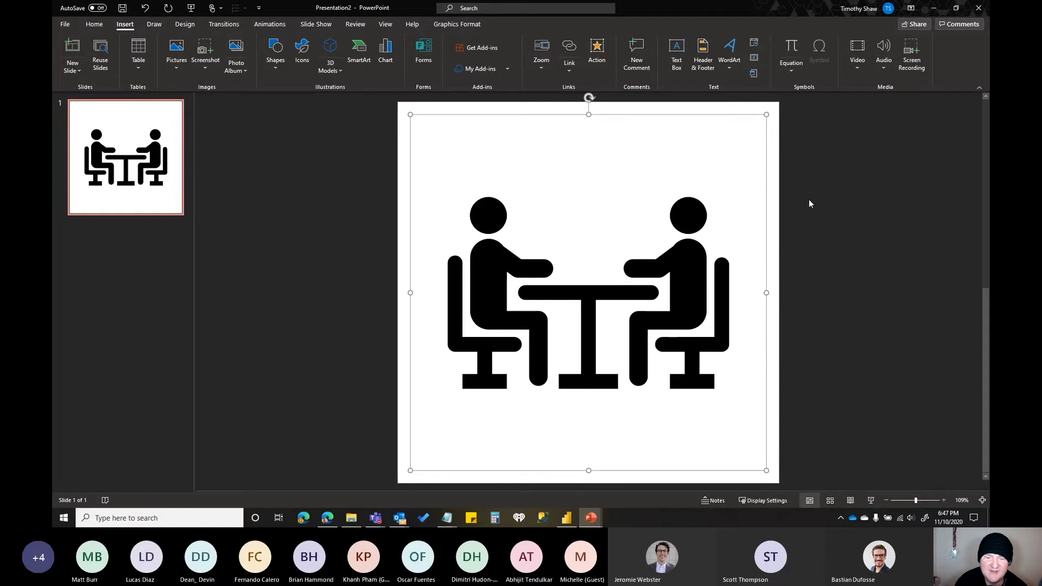
Switch back to the Edge browser, search for "w3 svg" in a new tab and open the W3Schools SVG Tutorial.
{"action": "left_click", "coordinate": [329, 518]}
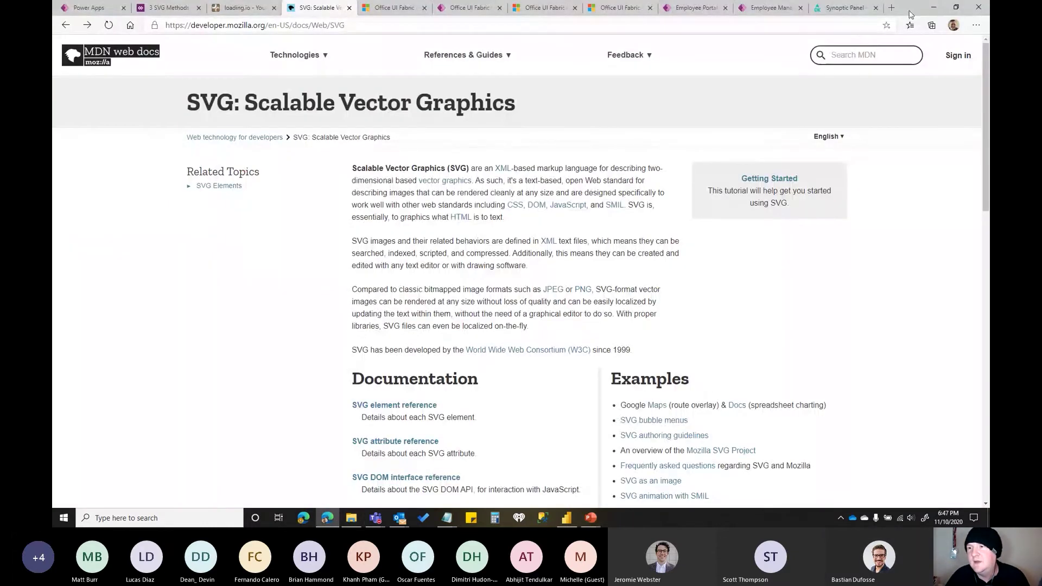
{"action": "left_click", "coordinate": [890, 8]}
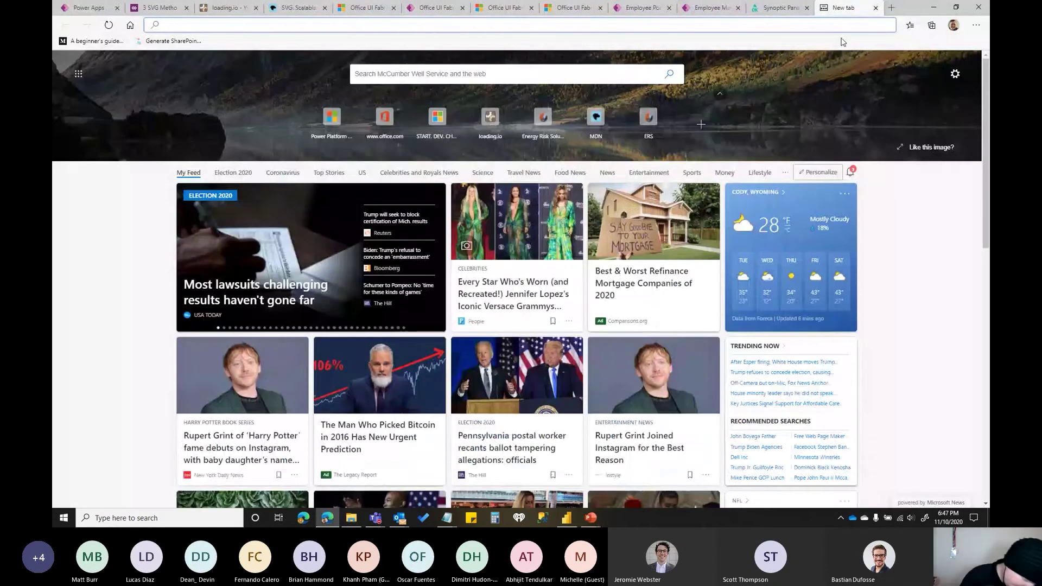
{"action": "type", "text": "w3 svg"}
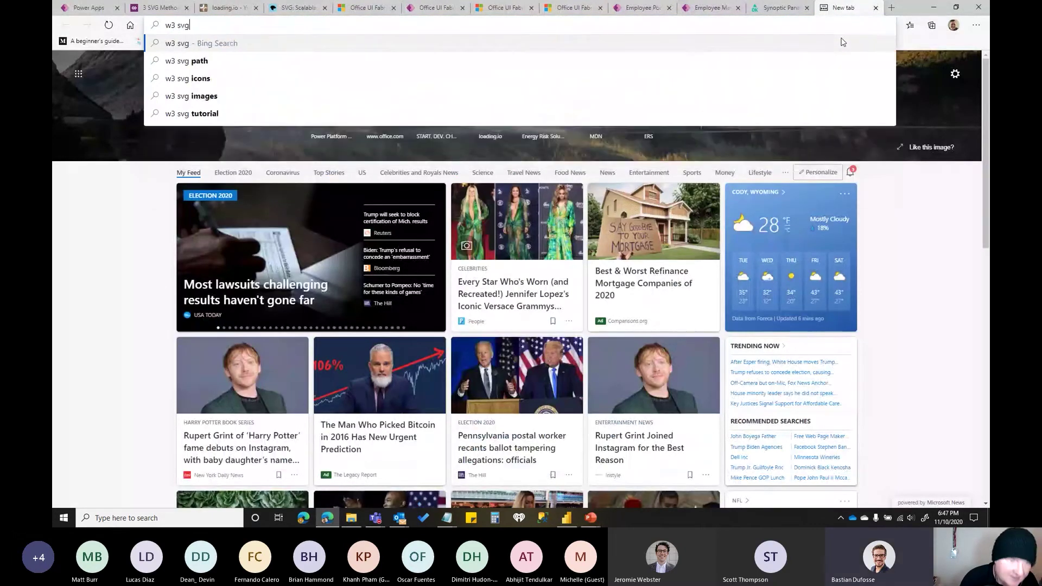
{"action": "key", "text": "Return"}
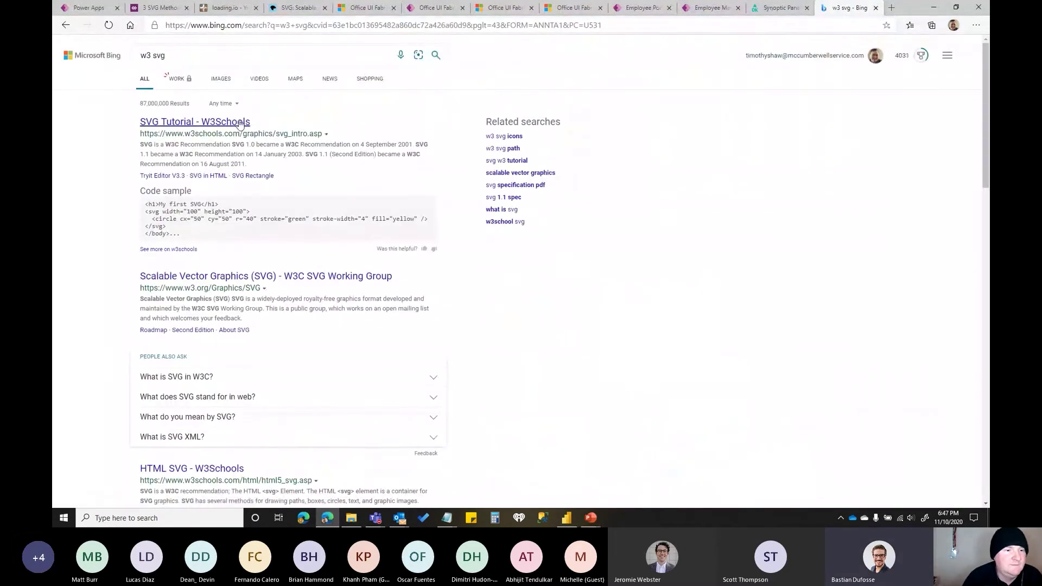
{"action": "left_click", "coordinate": [240, 124]}
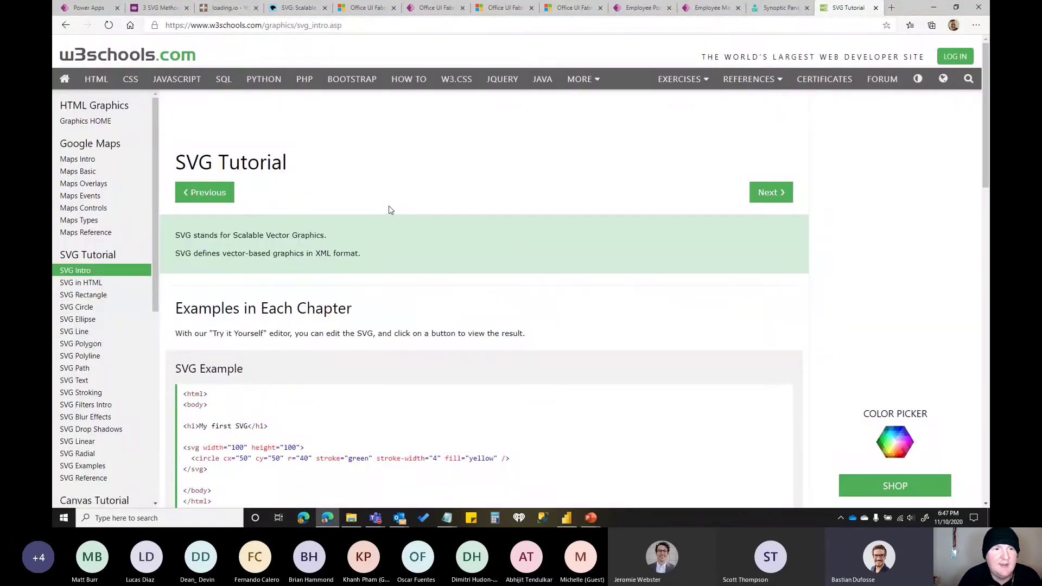
Look through the W3Schools SVG Tutorial introduction, its list of chapters and the SVG Example code.
{"action": "scroll", "coordinate": [389, 206], "scroll_direction": "down", "scroll_amount": 1}
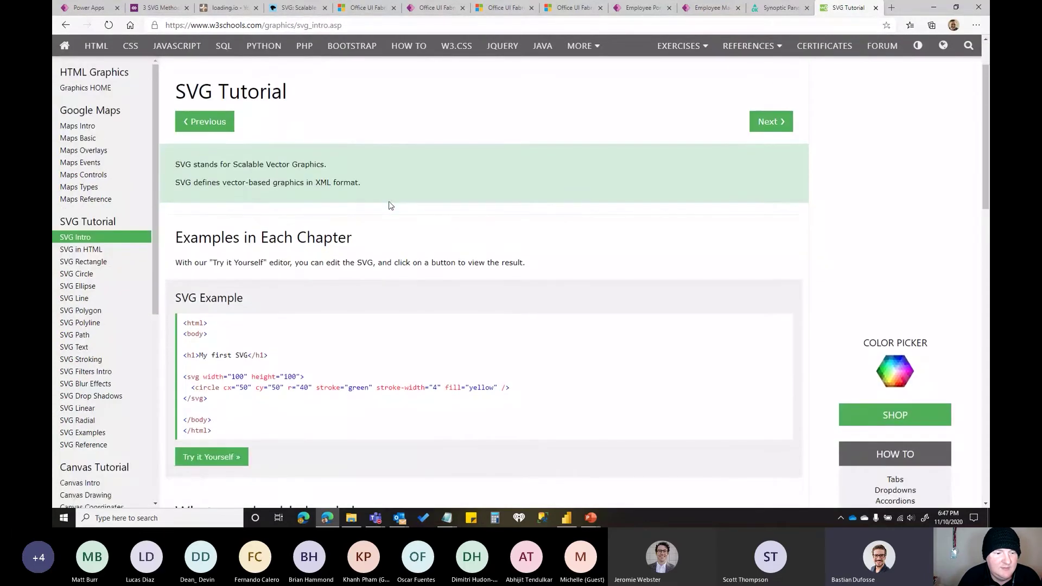
{"action": "scroll", "coordinate": [389, 206], "scroll_direction": "down", "scroll_amount": 5}
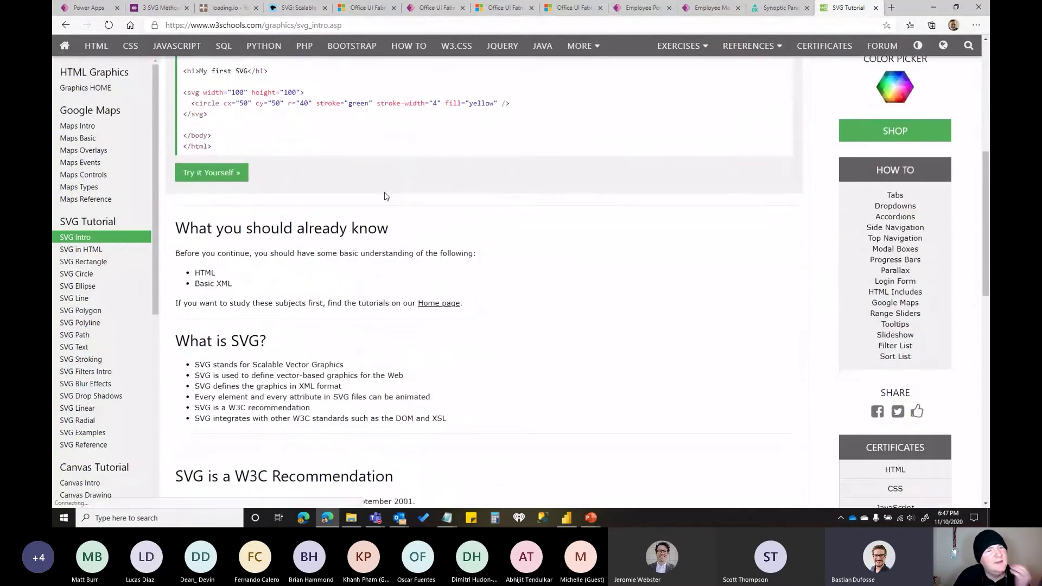
{"action": "scroll", "coordinate": [384, 196], "scroll_direction": "up", "scroll_amount": 6}
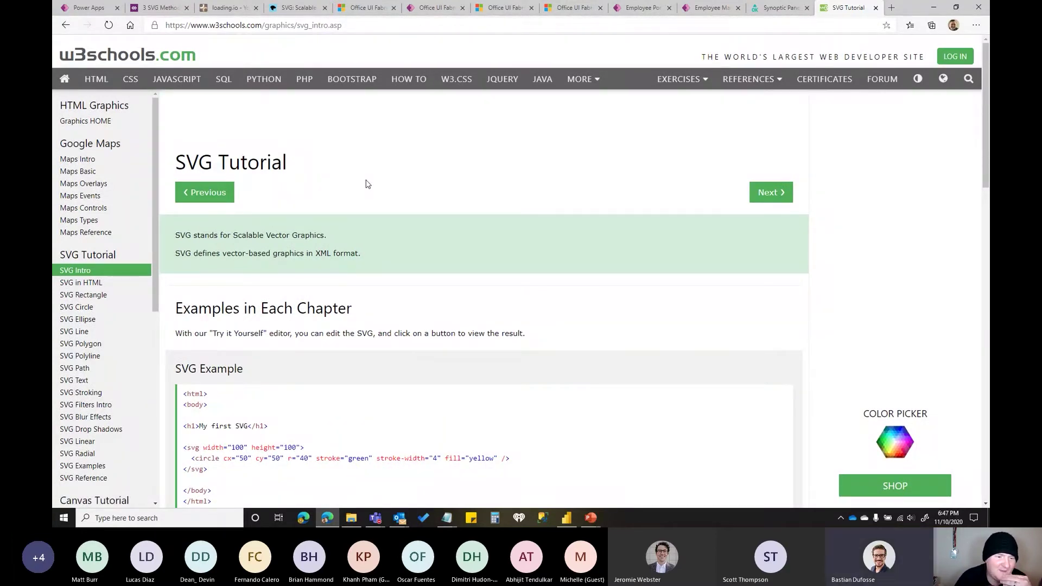
{"action": "scroll", "coordinate": [120, 326], "scroll_direction": "down", "scroll_amount": 6}
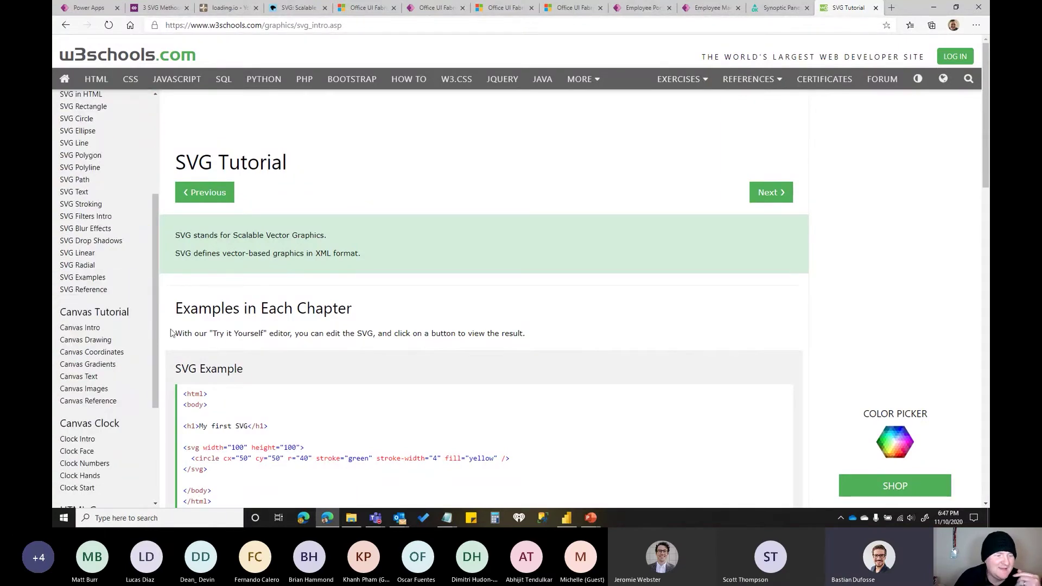
{"action": "scroll", "coordinate": [116, 319], "scroll_direction": "up", "scroll_amount": 5}
{"action": "scroll", "coordinate": [363, 257], "scroll_direction": "down", "scroll_amount": 6}
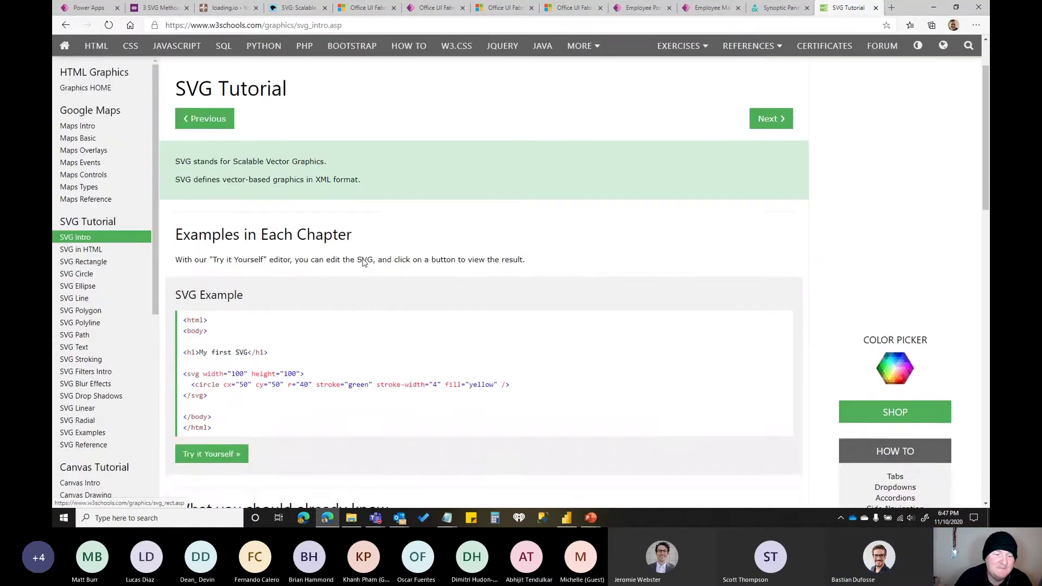
{"action": "scroll", "coordinate": [362, 250], "scroll_direction": "down", "scroll_amount": 10}
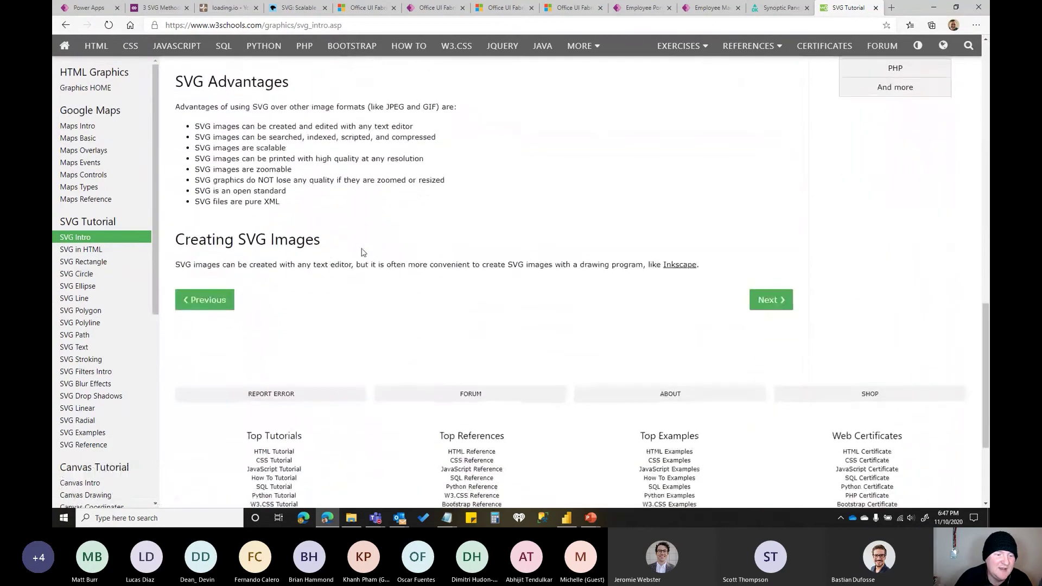
{"action": "scroll", "coordinate": [361, 249], "scroll_direction": "up", "scroll_amount": 5}
{"action": "scroll", "coordinate": [362, 249], "scroll_direction": "up", "scroll_amount": 8}
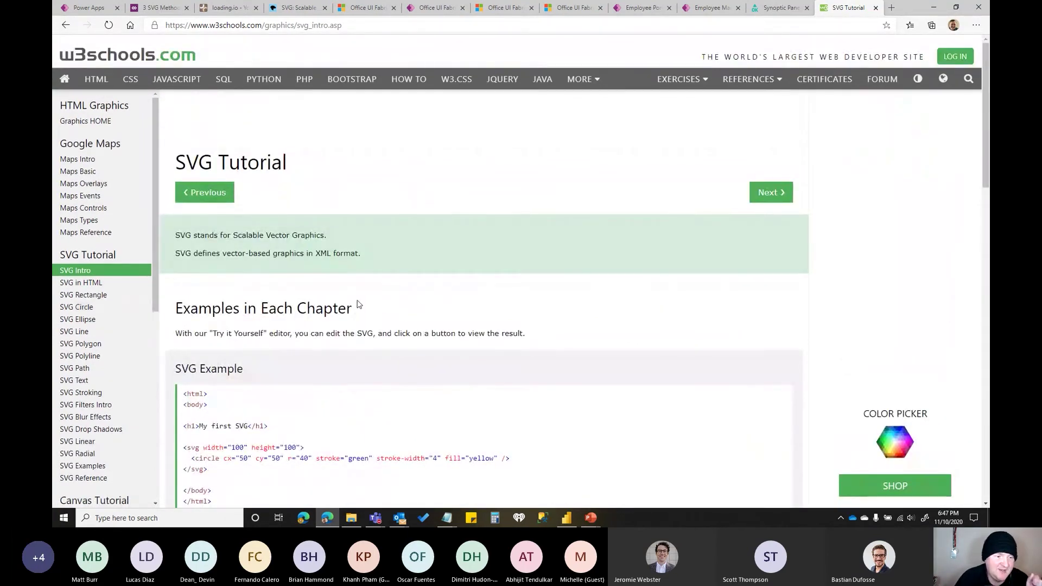
{"action": "scroll", "coordinate": [356, 299], "scroll_direction": "down", "scroll_amount": 1}
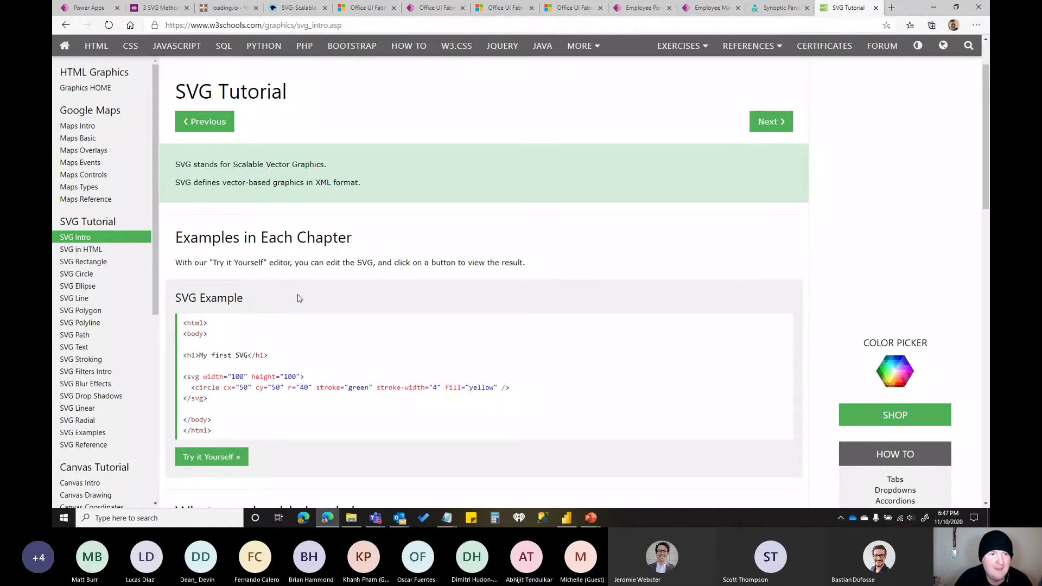
{"action": "scroll", "coordinate": [297, 299], "scroll_direction": "up", "scroll_amount": 1}
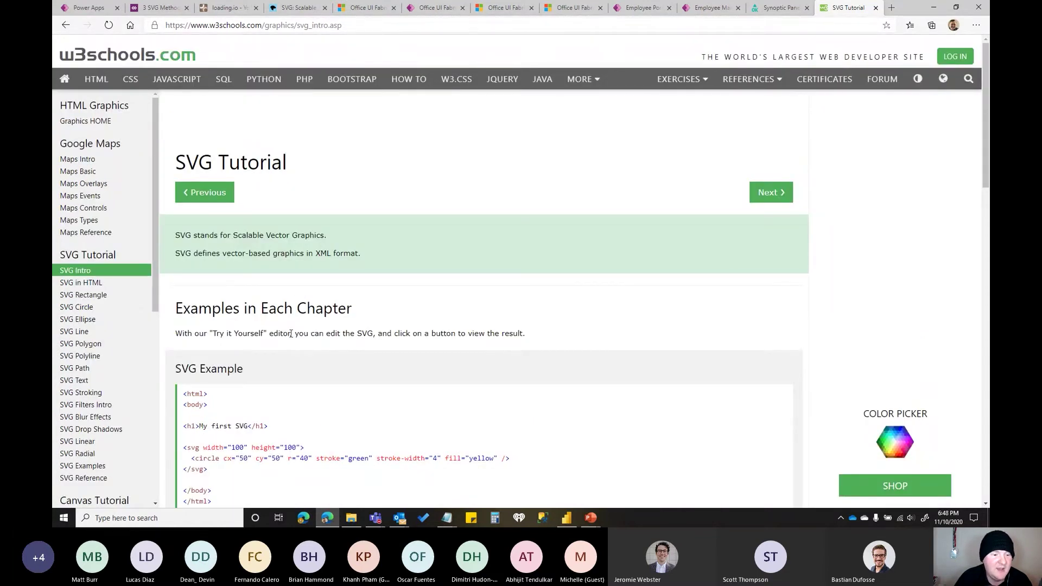
{"action": "scroll", "coordinate": [290, 329], "scroll_direction": "down", "scroll_amount": 1}
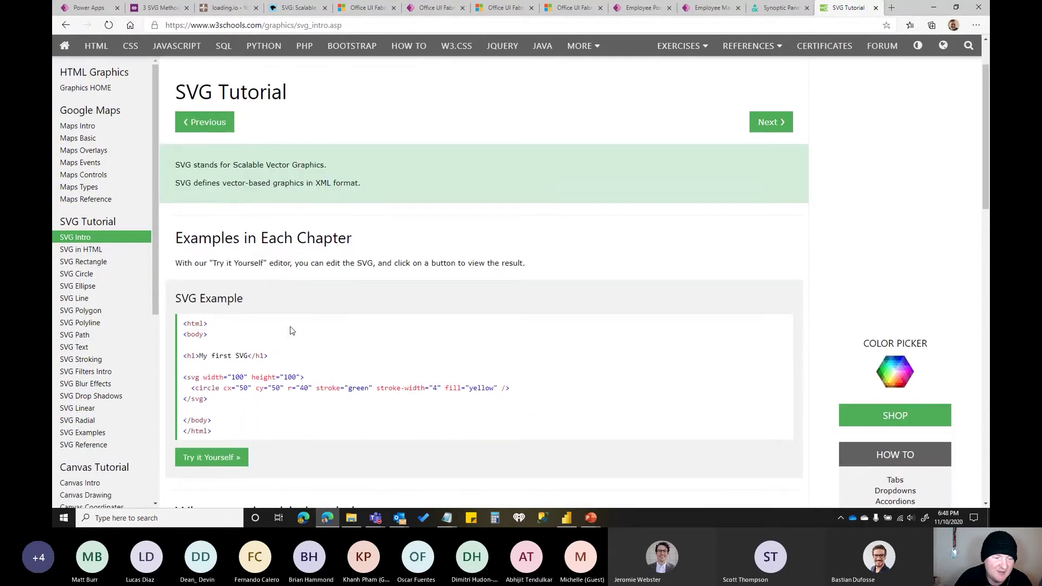
{"action": "scroll", "coordinate": [290, 328], "scroll_direction": "up", "scroll_amount": 1}
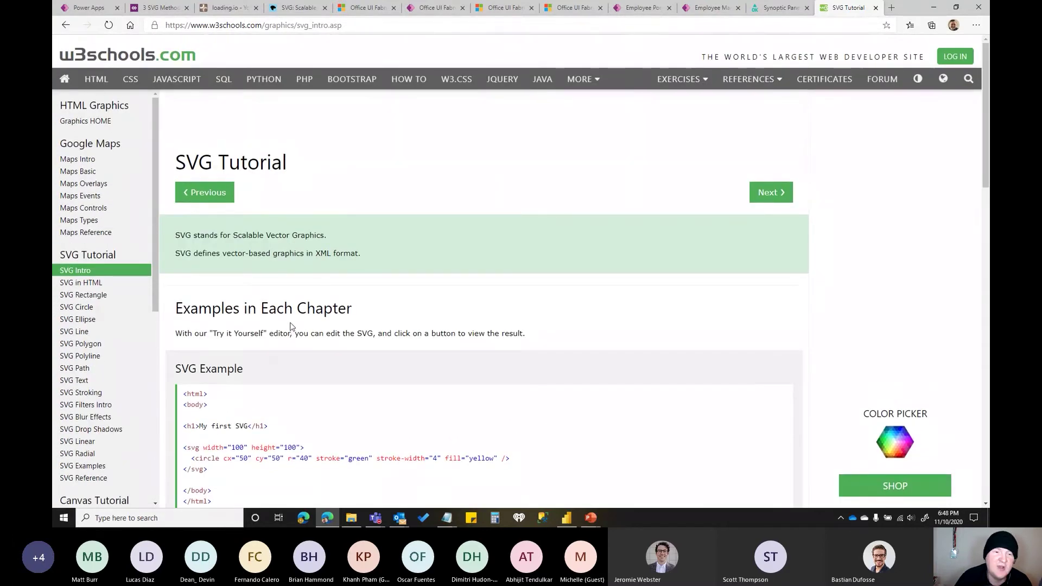
{"action": "scroll", "coordinate": [216, 411], "scroll_direction": "down", "scroll_amount": 1}
{"action": "scroll", "coordinate": [302, 247], "scroll_direction": "up", "scroll_amount": 1}
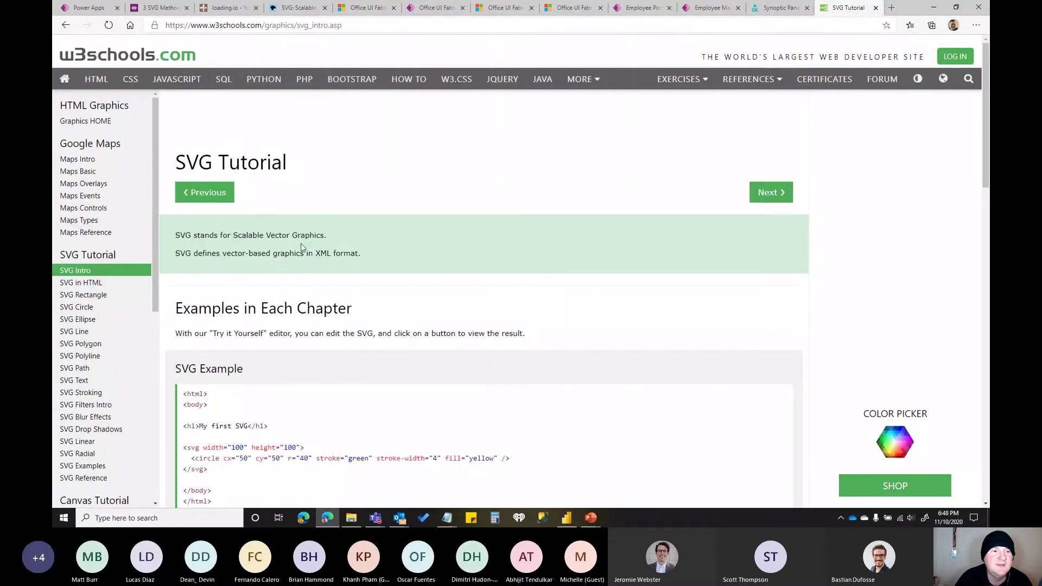
Return to the 3 SVG Methods app preview, highlight the encoded SVG text and advance to the DIY Method screen.
{"action": "left_click", "coordinate": [168, 8]}
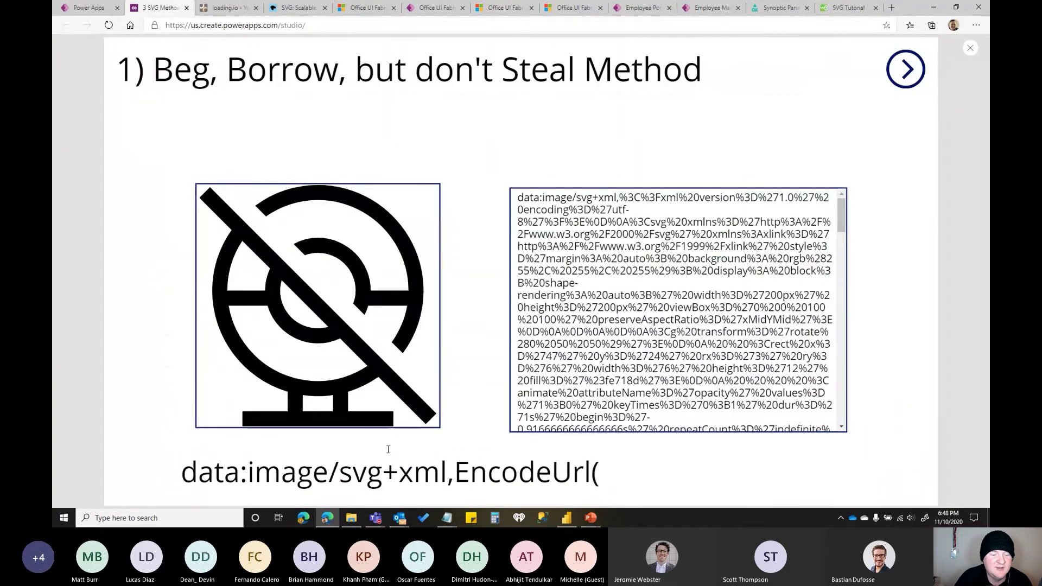
{"action": "key", "text": "ctrl+a"}
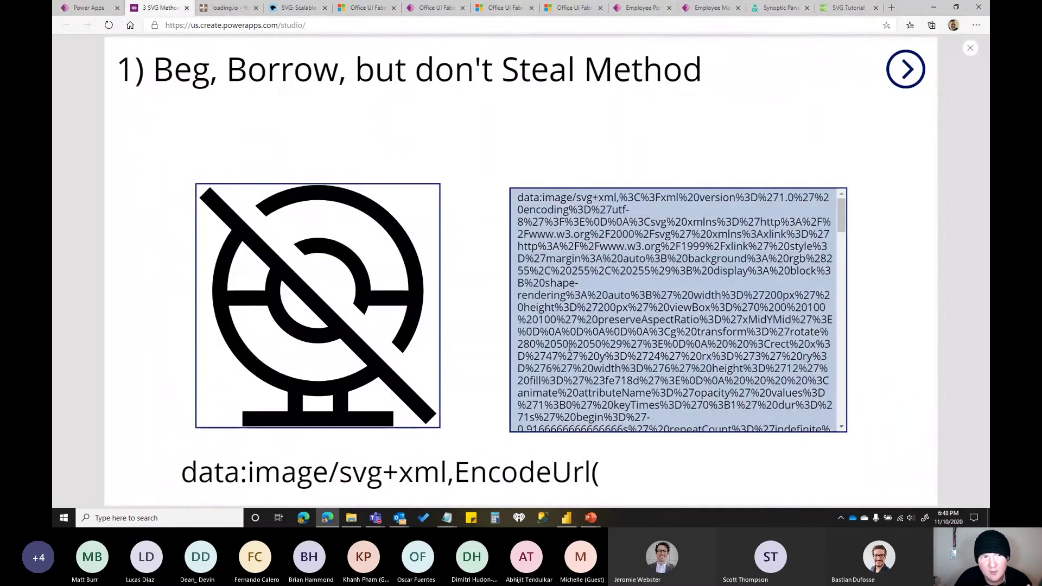
{"action": "left_click", "coordinate": [491, 274]}
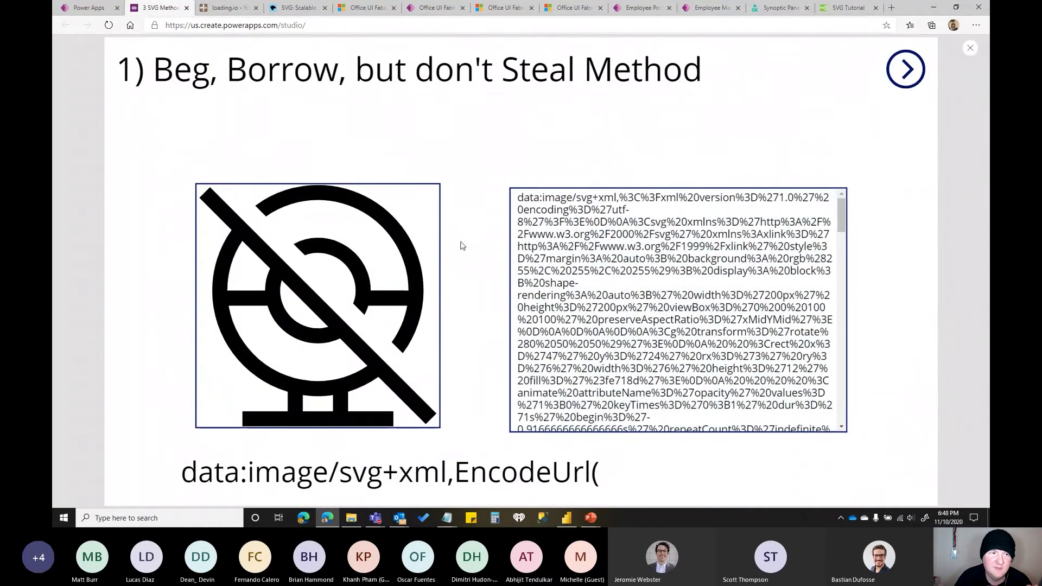
{"action": "left_click", "coordinate": [900, 76]}
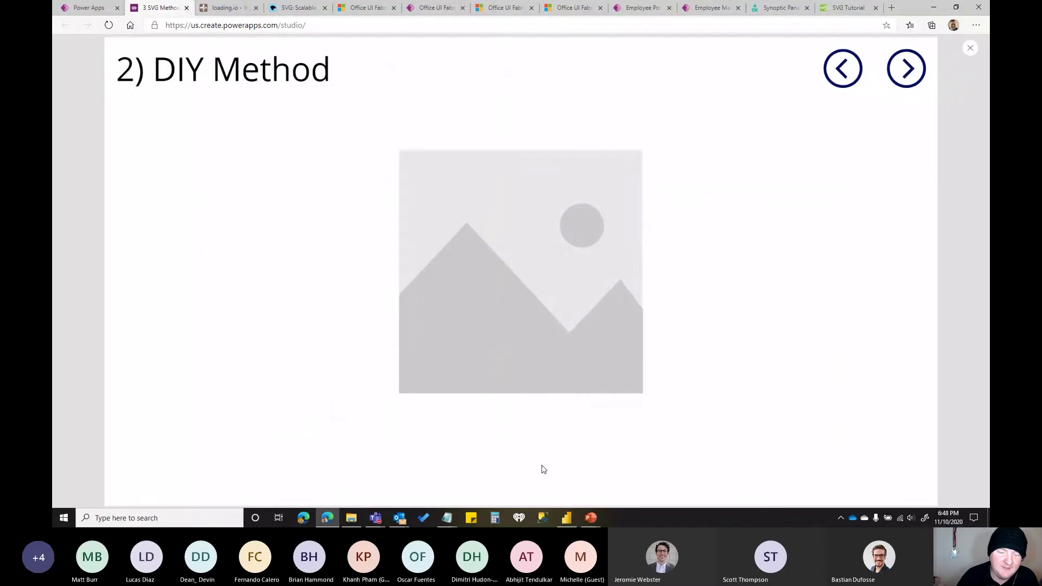
Switch to the Presentation2 SVG code in Notepad and replace all double quotes with single quotes.
{"action": "left_click", "coordinate": [446, 520]}
{"action": "left_click", "coordinate": [486, 477]}
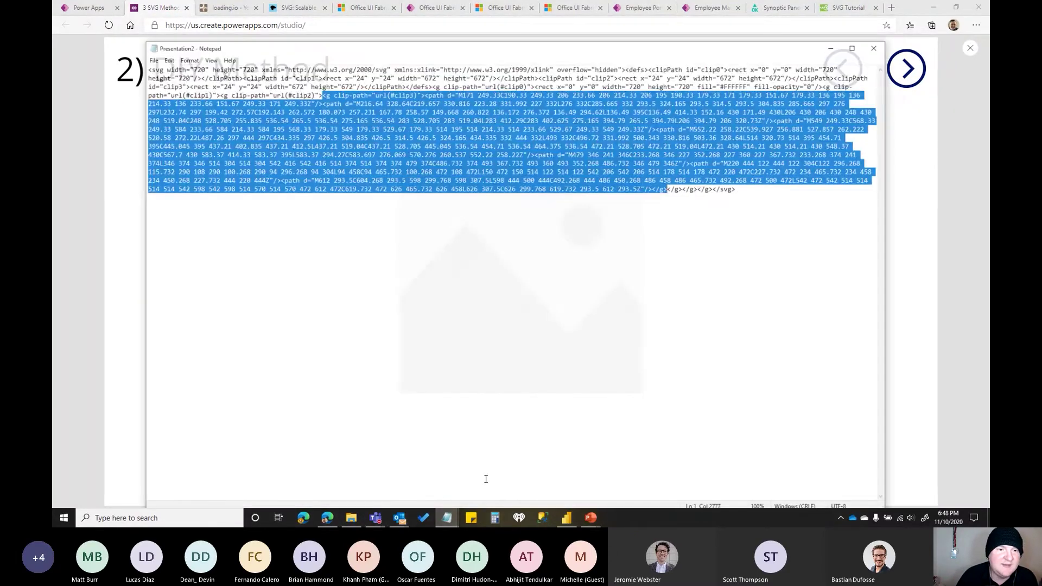
{"action": "left_click", "coordinate": [368, 175]}
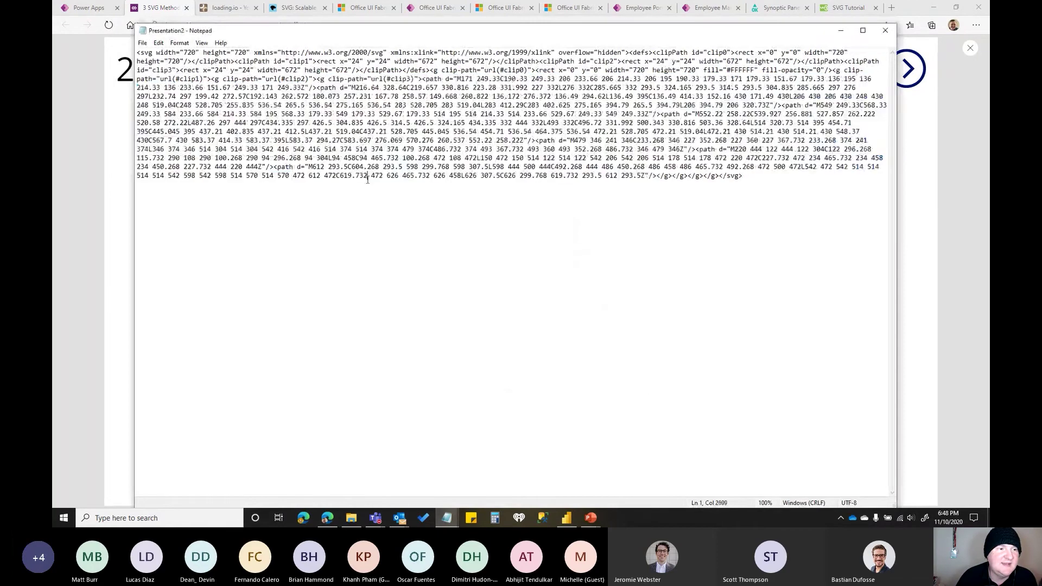
{"action": "left_click", "coordinate": [157, 43]}
{"action": "left_click", "coordinate": [187, 157]}
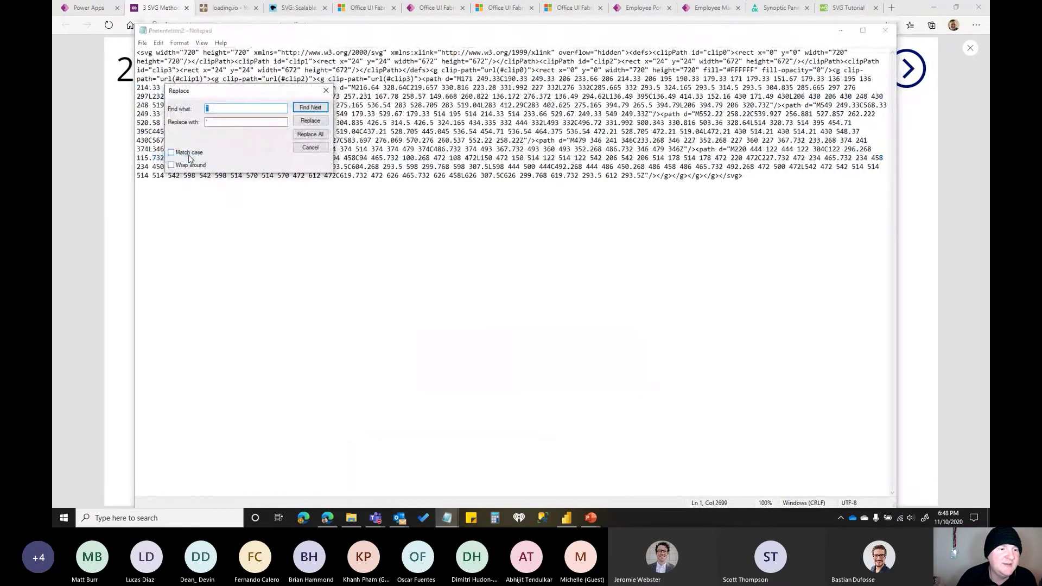
{"action": "left_click", "coordinate": [309, 134]}
Copy the entire SVG code from Notepad and return to the Power Apps preview in the browser.
{"action": "left_click", "coordinate": [140, 51]}
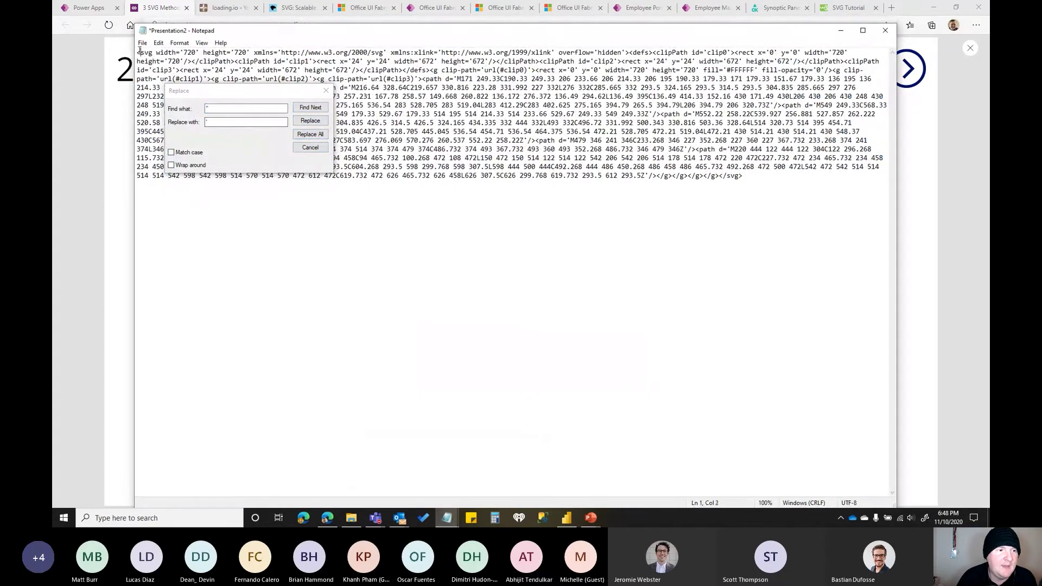
{"action": "left_click_drag", "start_coordinate": [139, 50], "coordinate": [913, 193]}
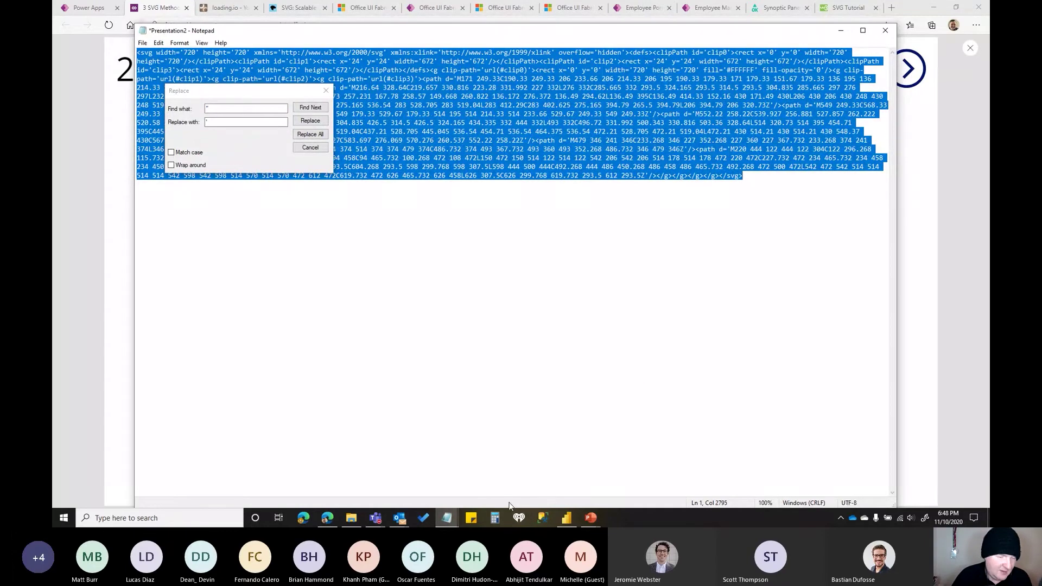
{"action": "left_click", "coordinate": [109, 280]}
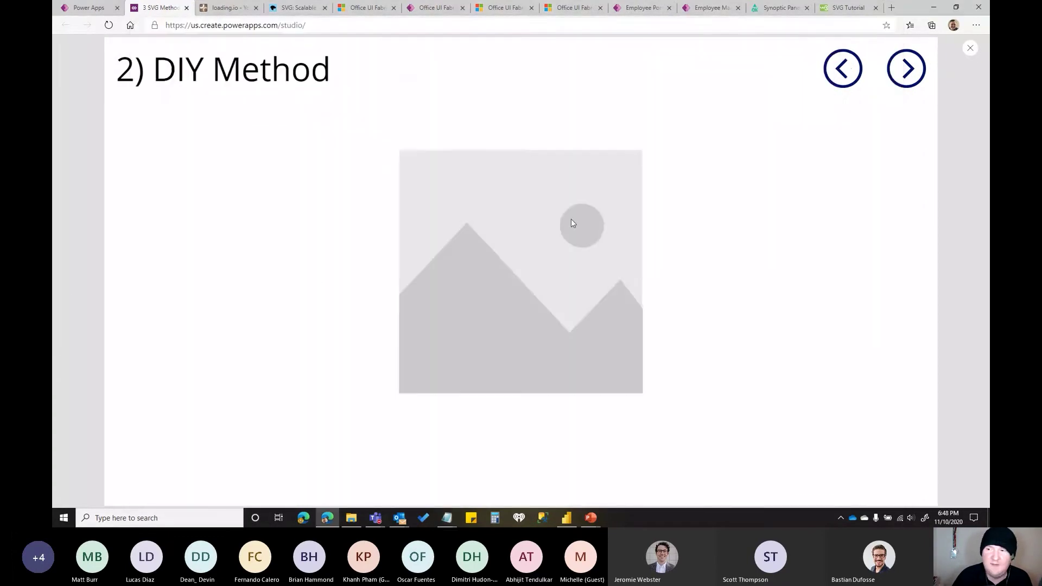
Exit the app preview and paste the SVG code between the EncodeUrl quotes in the DIY Method image's Image formula.
{"action": "left_click", "coordinate": [969, 48]}
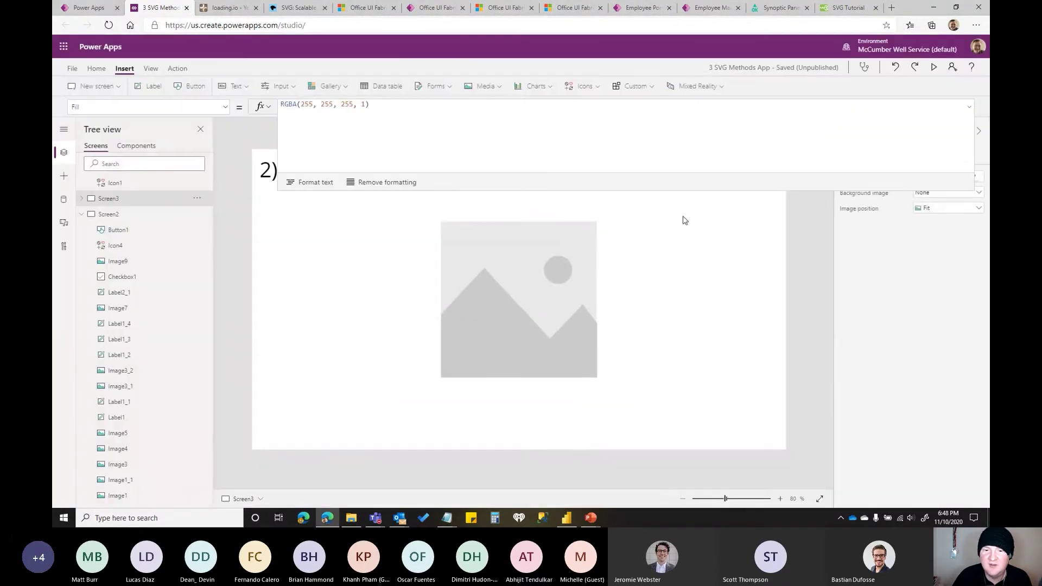
{"action": "left_click", "coordinate": [579, 253]}
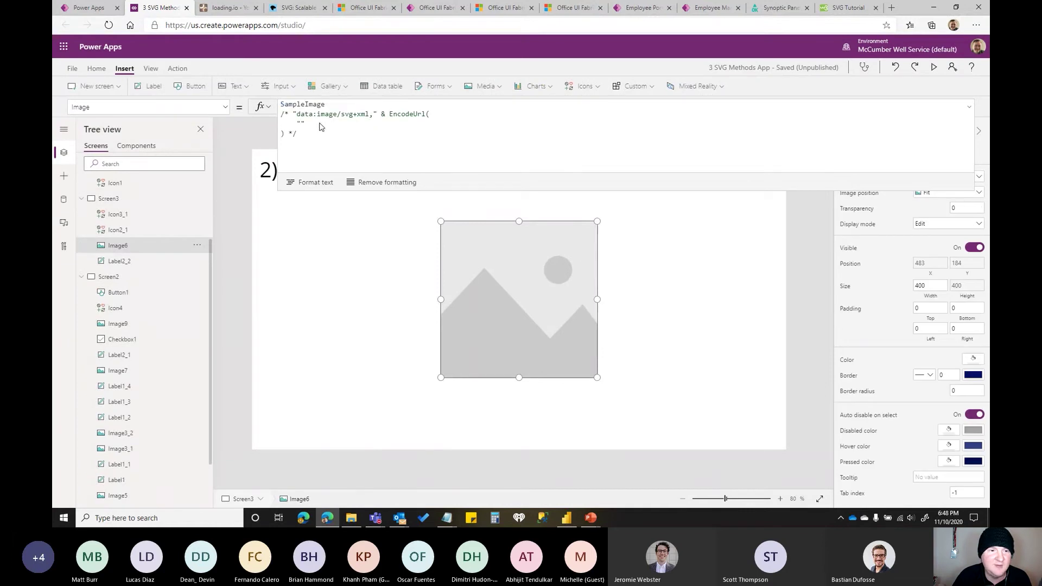
{"action": "left_click", "coordinate": [300, 122]}
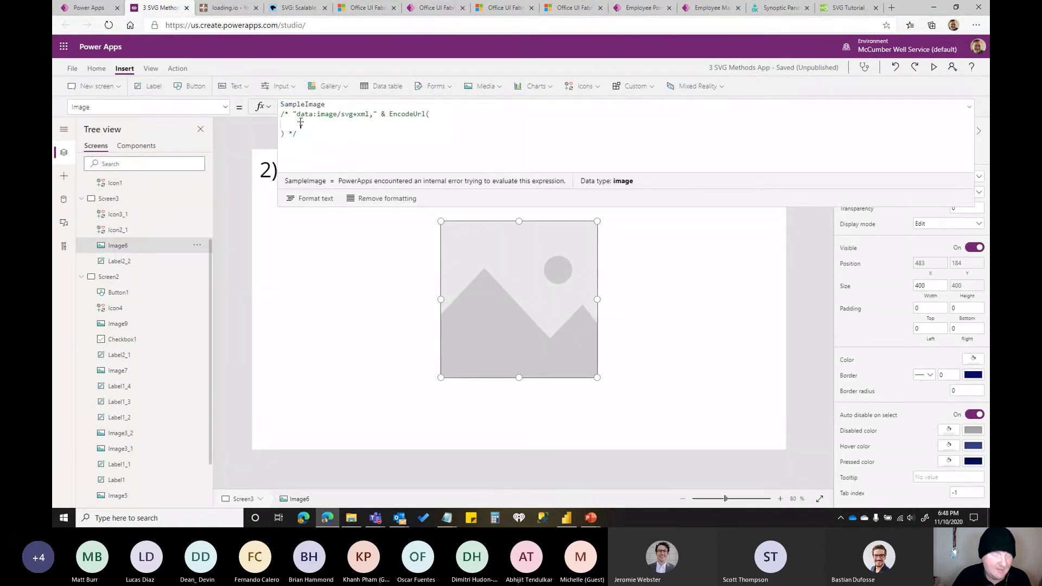
{"action": "key", "text": "ctrl+v"}
Activate the EncodeUrl formula by removing the comment markers, the SampleImage reference and the empty first line.
{"action": "left_click_drag", "start_coordinate": [297, 167], "coordinate": [284, 167]}
{"action": "key", "text": "BackSpace"}
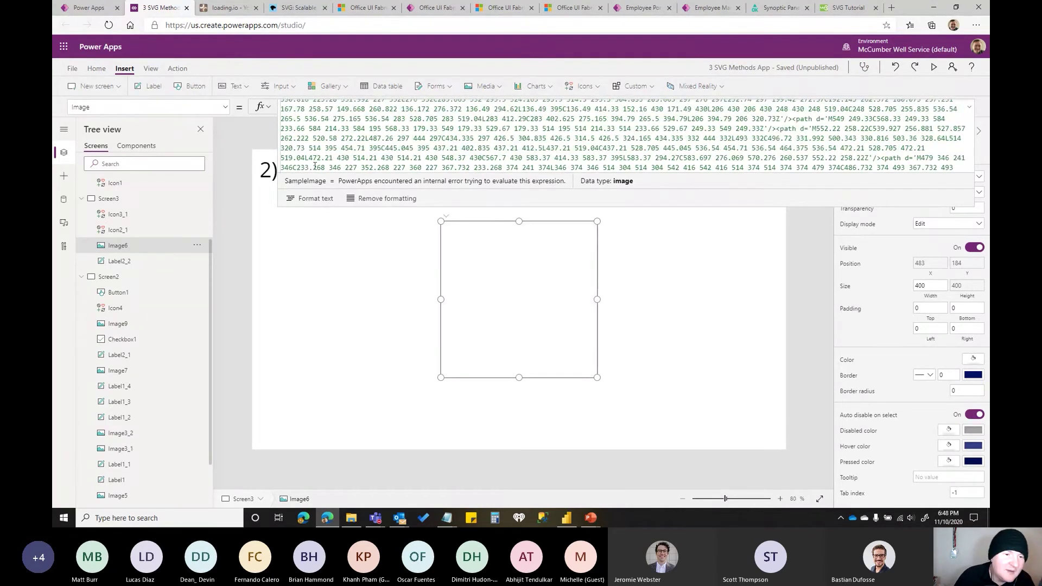
{"action": "scroll", "coordinate": [317, 149], "scroll_direction": "up", "scroll_amount": 5}
{"action": "mouse_move", "coordinate": [294, 114]}
{"action": "left_mouse_down"}
{"action": "mouse_move", "coordinate": [280, 115]}
{"action": "mouse_move", "coordinate": [280, 104]}
{"action": "left_mouse_up"}
{"action": "key", "text": "BackSpace"}
{"action": "key", "text": "BackSpace"}
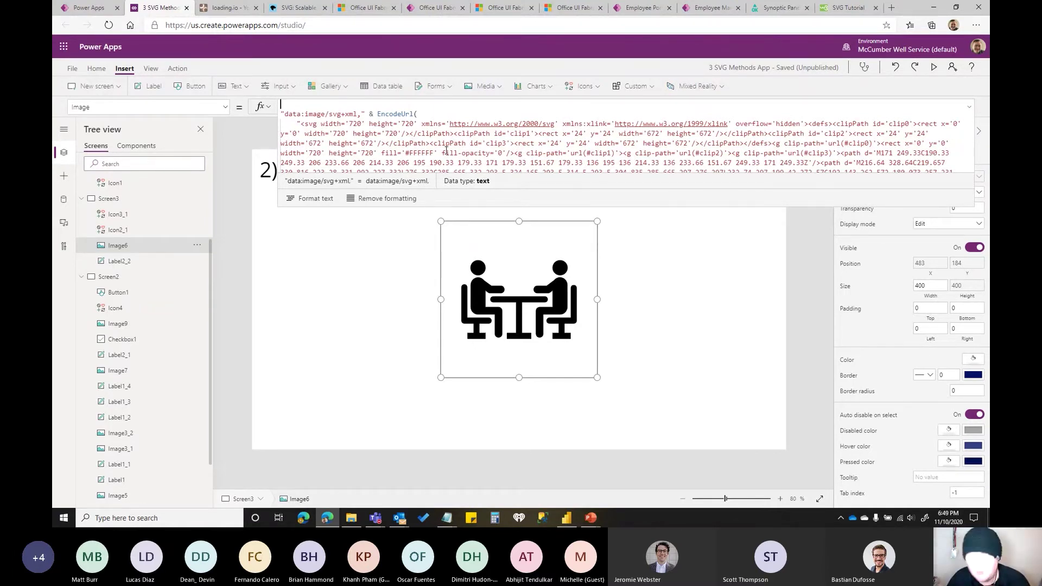
{"action": "key", "text": "Delete"}
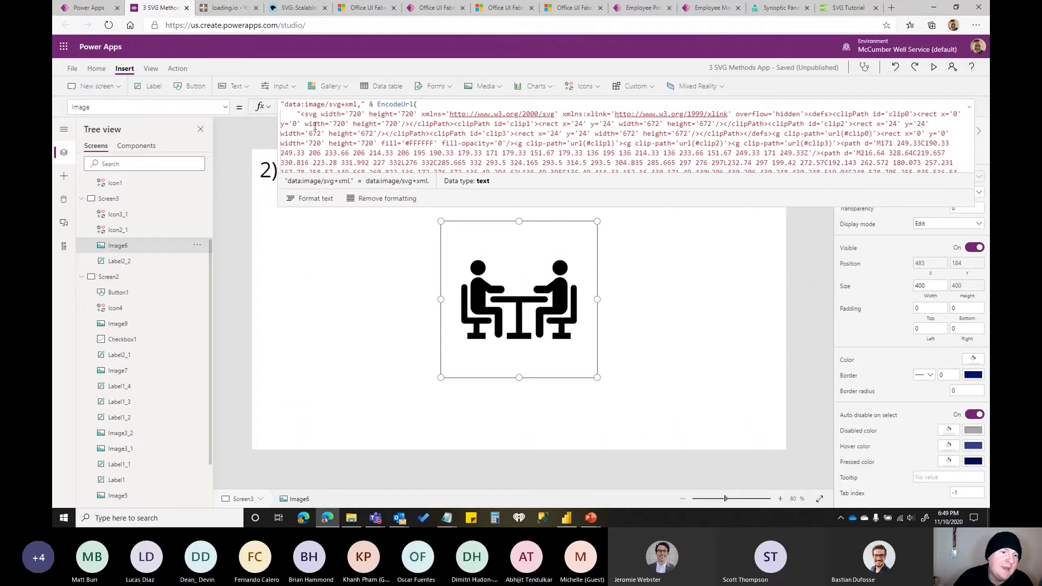
Examine the pasted SVG code inside the EncodeUrl formula of the DIY Method image and collapse the formula view.
{"action": "left_click_drag", "start_coordinate": [300, 115], "coordinate": [748, 158]}
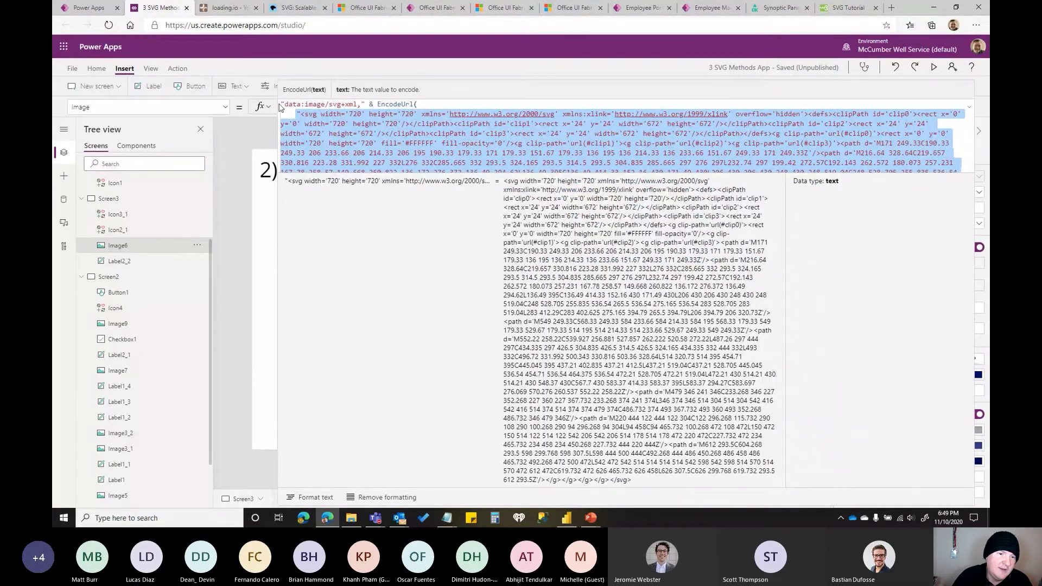
{"action": "left_click", "coordinate": [426, 103]}
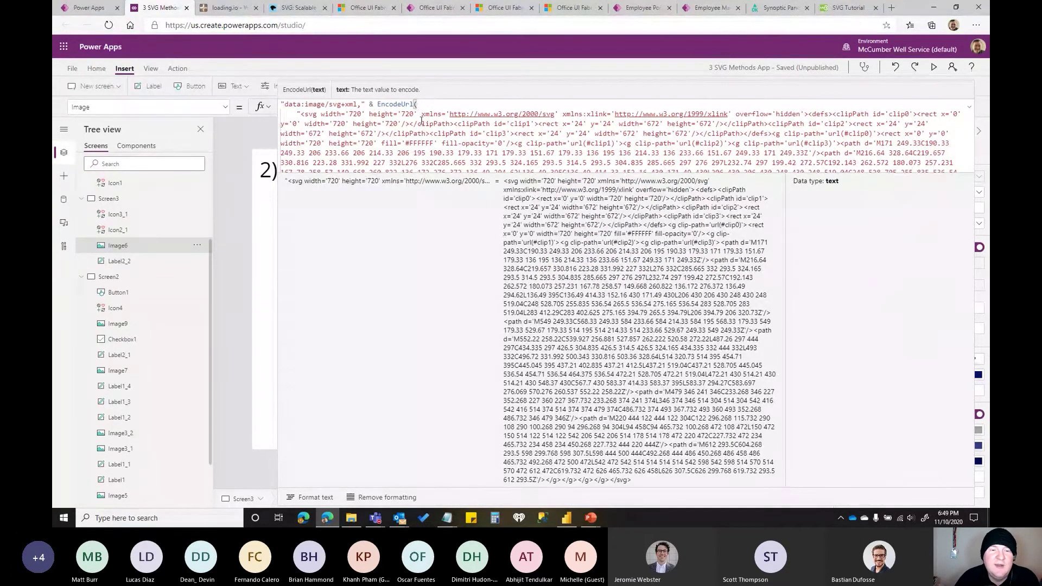
{"action": "scroll", "coordinate": [418, 120], "scroll_direction": "down", "scroll_amount": 3}
{"action": "scroll", "coordinate": [418, 120], "scroll_direction": "up", "scroll_amount": 5}
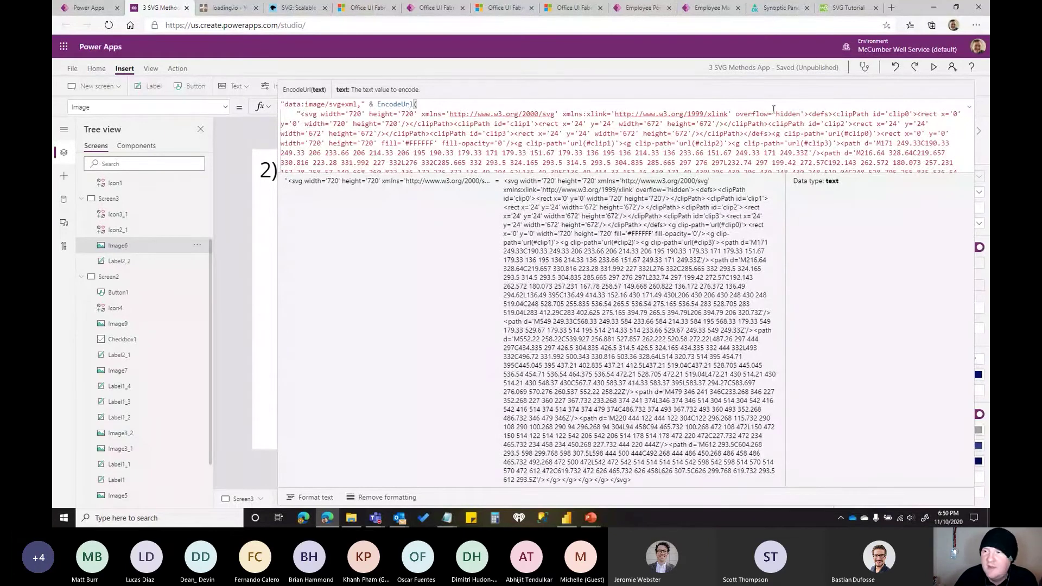
{"action": "left_click", "coordinate": [969, 108]}
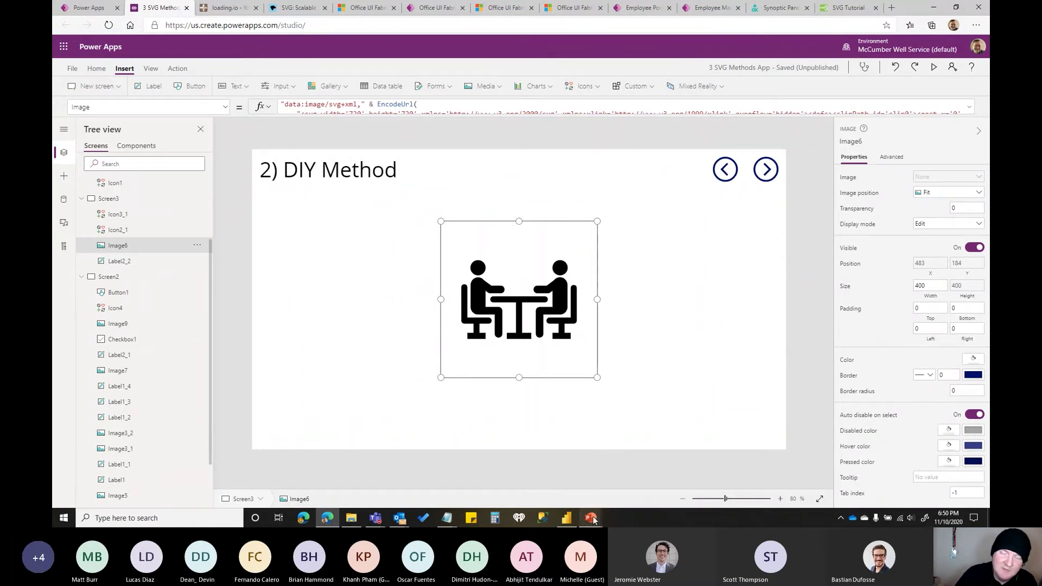
Switch to the quick start with SVGs presentation in PowerPoint and advance to the DIY slide.
{"action": "left_click", "coordinate": [590, 500]}
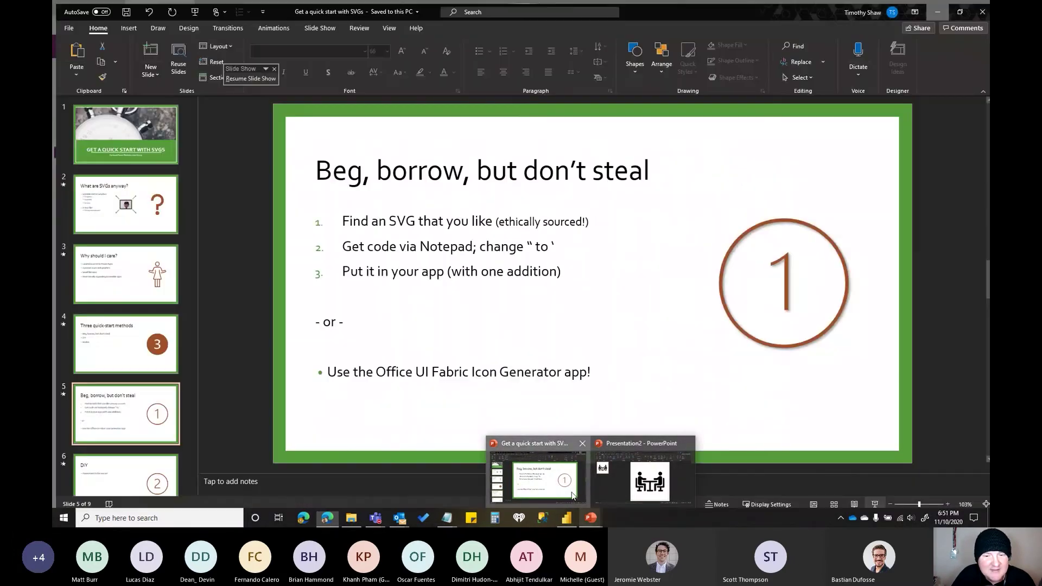
{"action": "left_click", "coordinate": [572, 495]}
{"action": "key", "text": "Page_Down"}
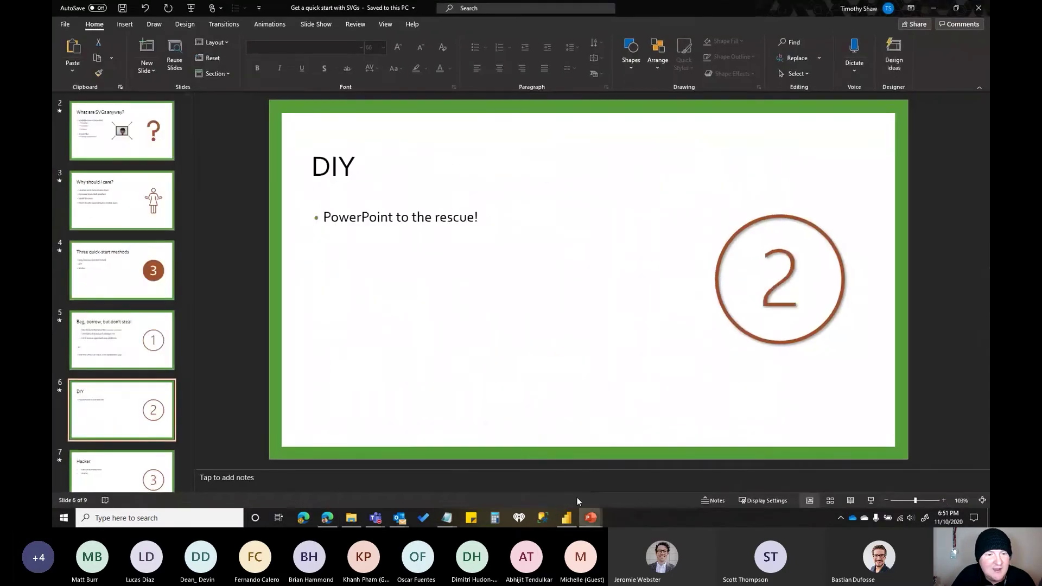
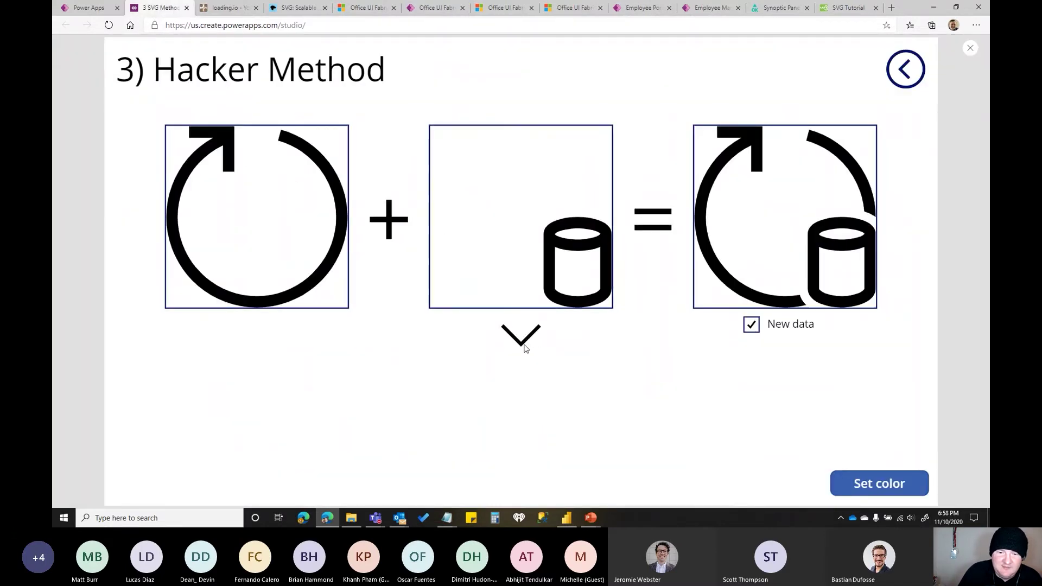
Expand the subtraction row on the Hacker Method preview, exit the preview and insert an image control at the app screen's lower-left corner.
{"action": "left_click", "coordinate": [521, 340]}
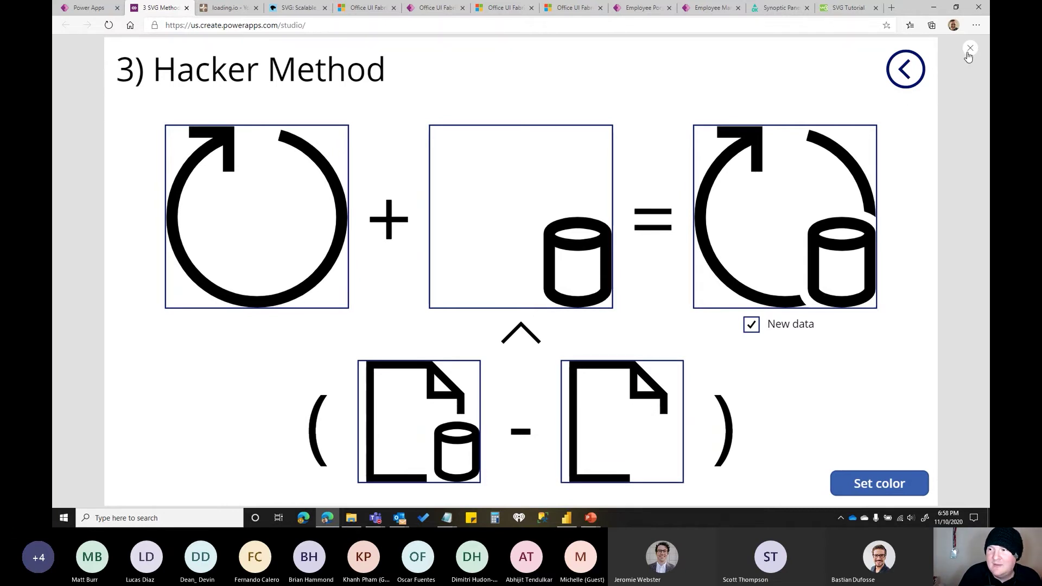
{"action": "left_click", "coordinate": [969, 50]}
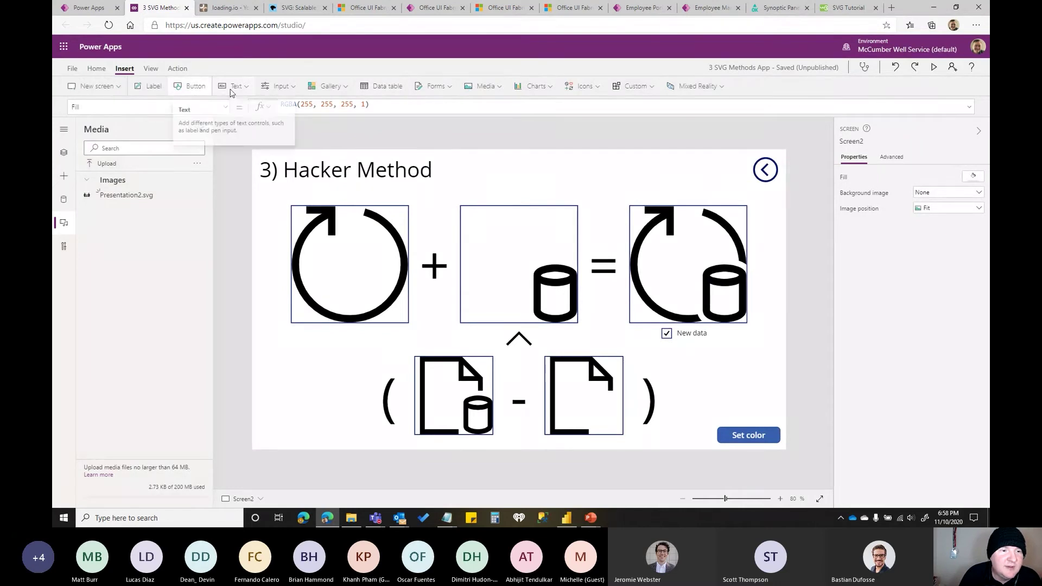
{"action": "left_click", "coordinate": [483, 86]}
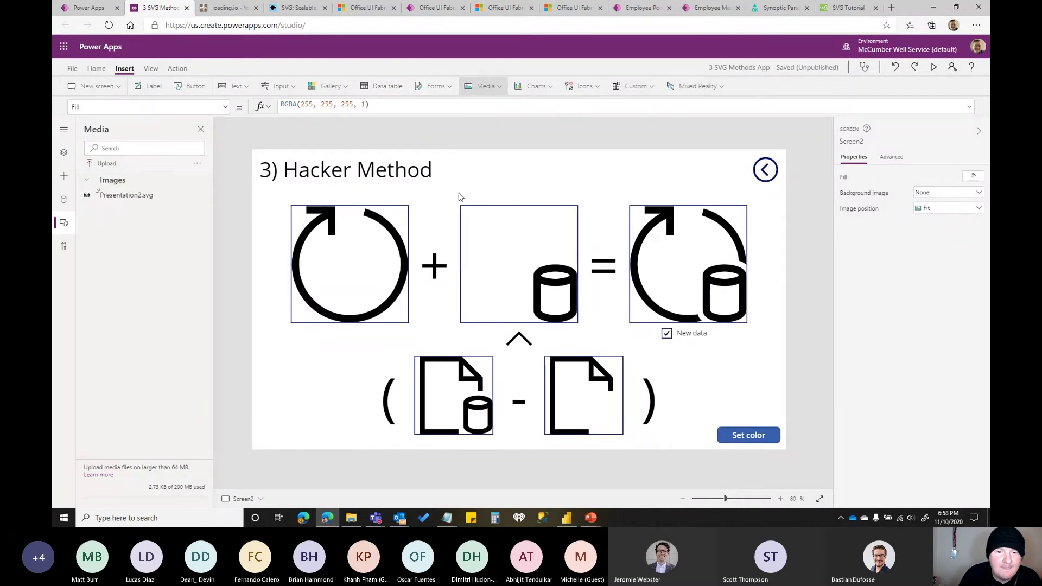
{"action": "left_click_drag", "start_coordinate": [284, 193], "coordinate": [272, 443]}
{"action": "left_click_drag", "start_coordinate": [291, 410], "coordinate": [396, 322]}
Replace SampleImage in the new image's formula with the full Image formula copied from the page-with-database icon.
{"action": "left_click", "coordinate": [474, 394]}
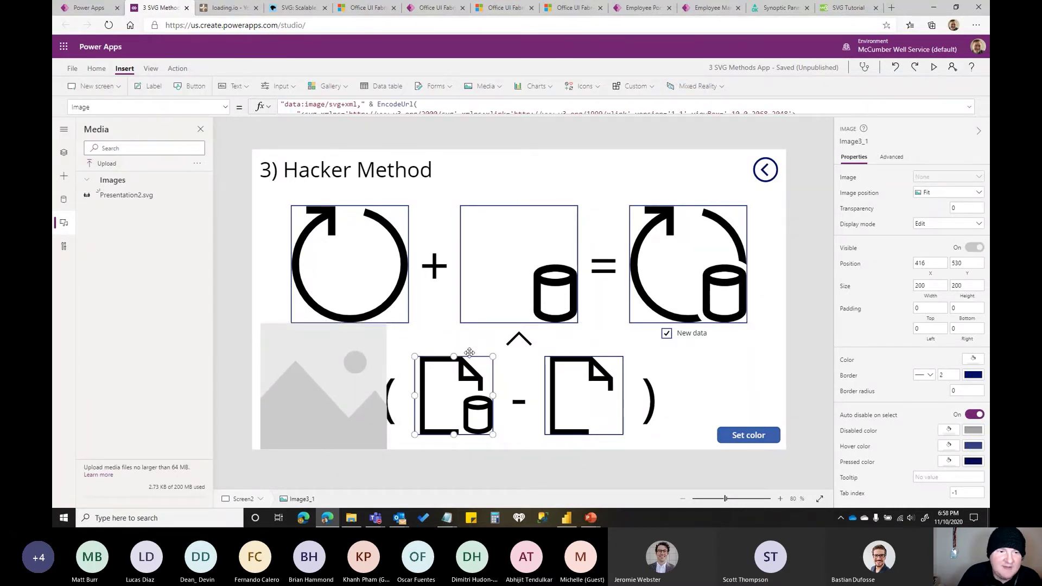
{"action": "left_click", "coordinate": [968, 107]}
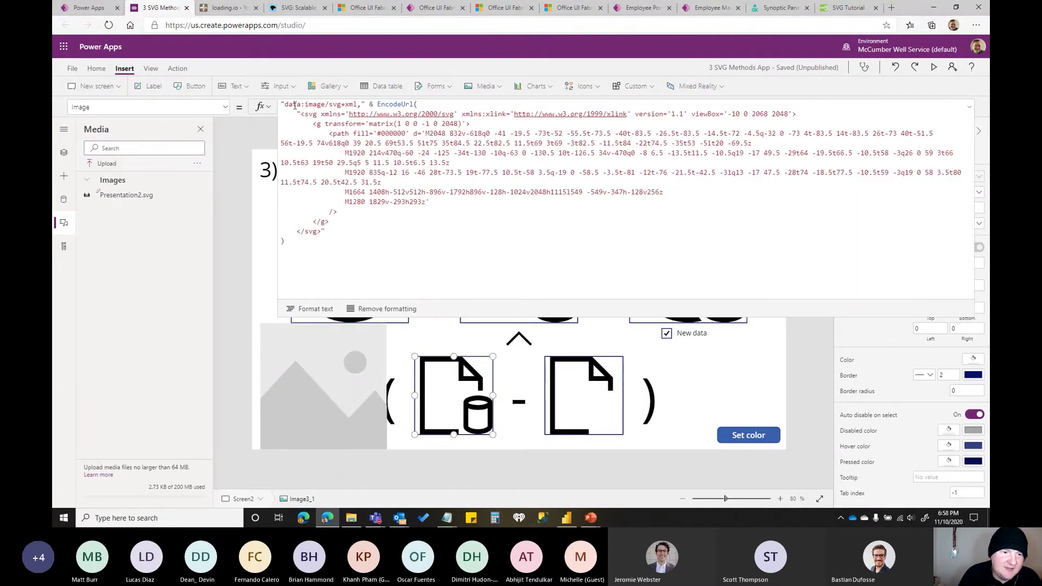
{"action": "left_click_drag", "start_coordinate": [280, 104], "coordinate": [290, 242]}
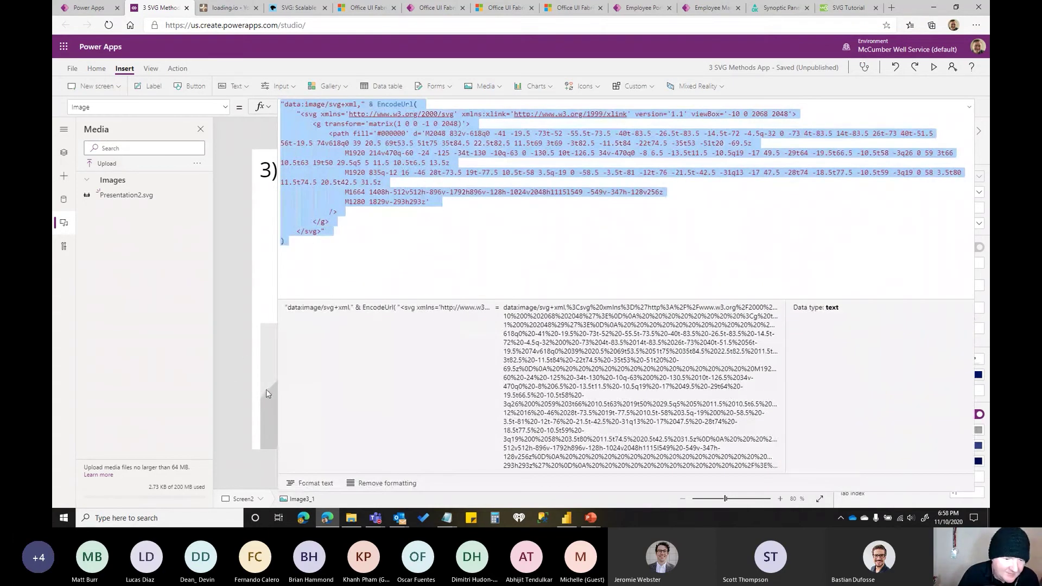
{"action": "left_click", "coordinate": [266, 389]}
{"action": "left_click_drag", "start_coordinate": [323, 107], "coordinate": [281, 106]}
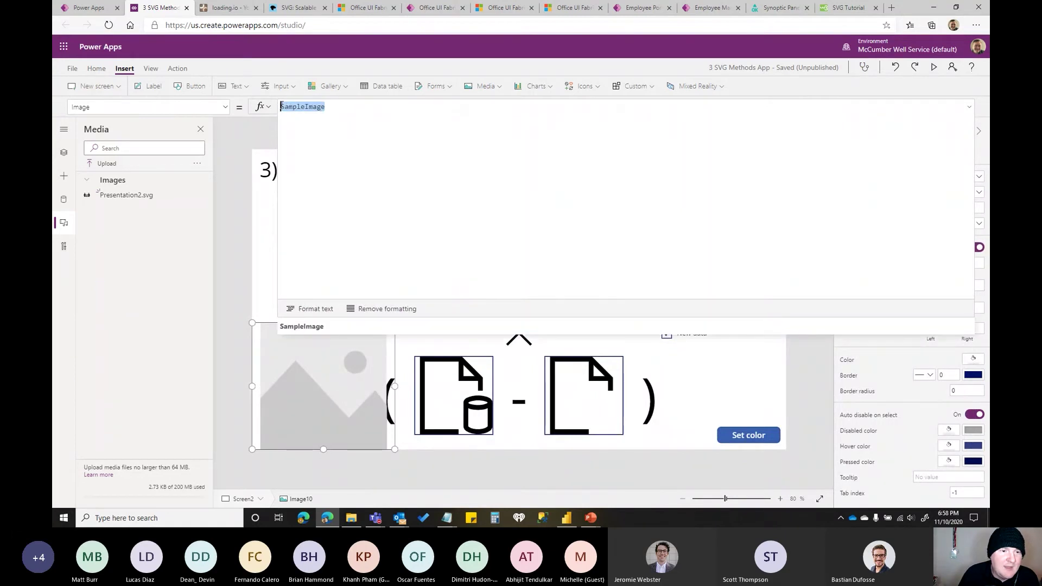
{"action": "key", "text": "ctrl+v"}
{"action": "left_click_drag", "start_coordinate": [345, 202], "coordinate": [672, 194]}
{"action": "left_click", "coordinate": [400, 196]}
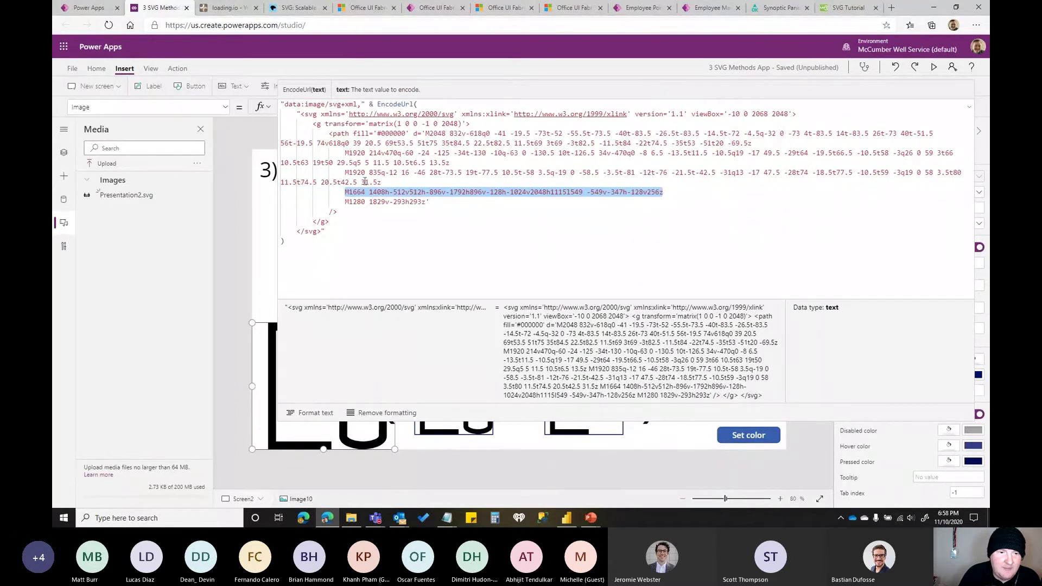
{"action": "left_click", "coordinate": [362, 173]}
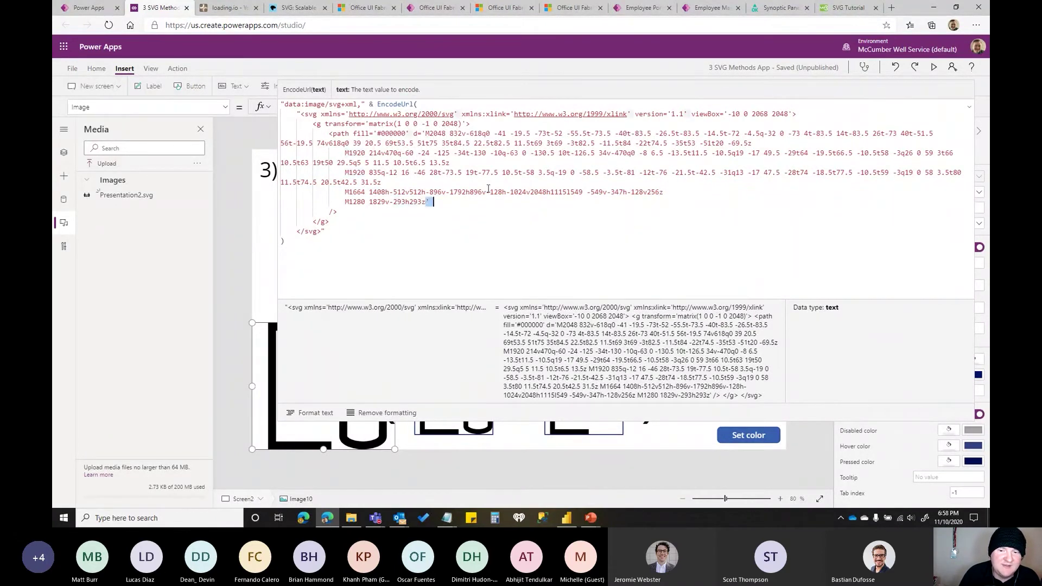
{"action": "left_click_drag", "start_coordinate": [426, 202], "coordinate": [661, 191]}
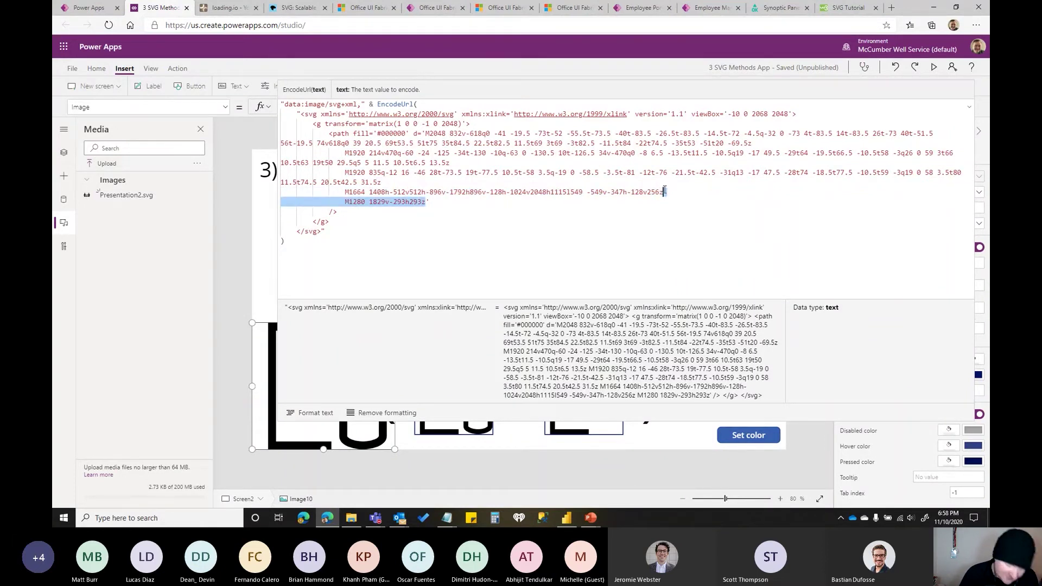
{"action": "left_click", "coordinate": [664, 191]}
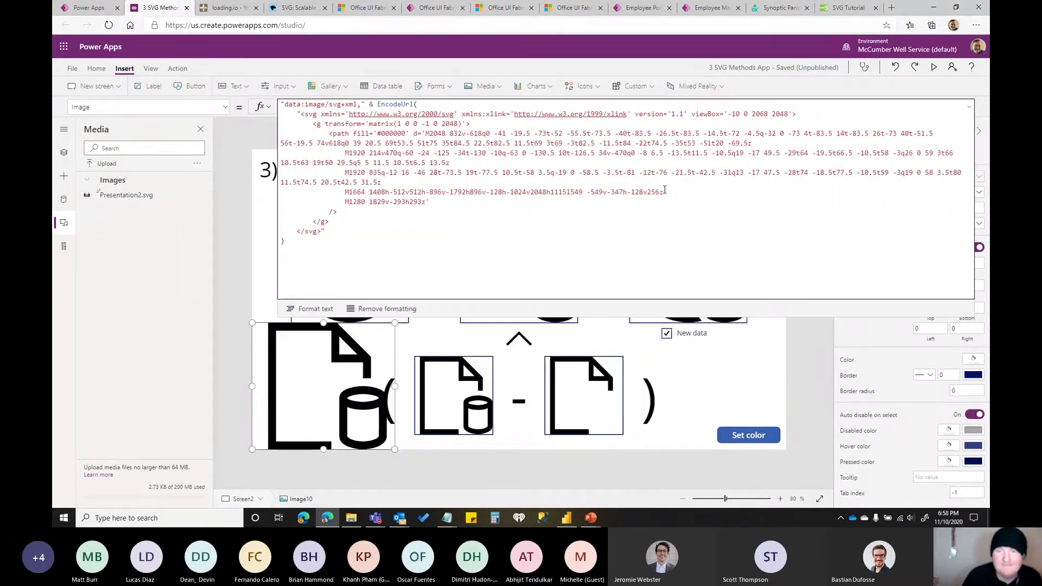
{"action": "left_click_drag", "start_coordinate": [424, 202], "coordinate": [478, 191]}
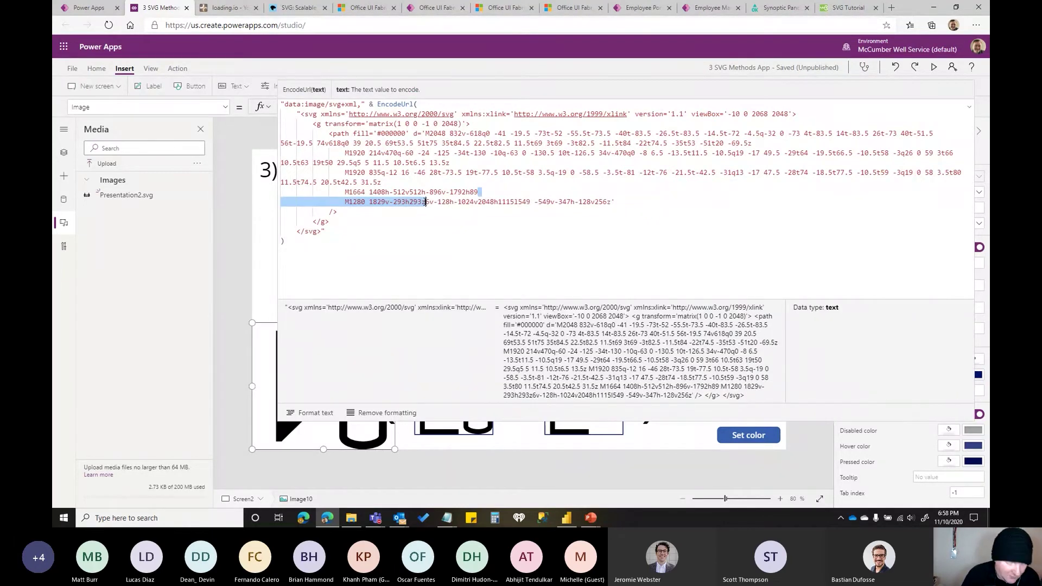
{"action": "key", "text": "ctrl+z"}
Delete the M1280 1829v-293h293z subpath from the new image's SVG code and check the result in the app preview.
{"action": "left_click_drag", "start_coordinate": [428, 201], "coordinate": [666, 189]}
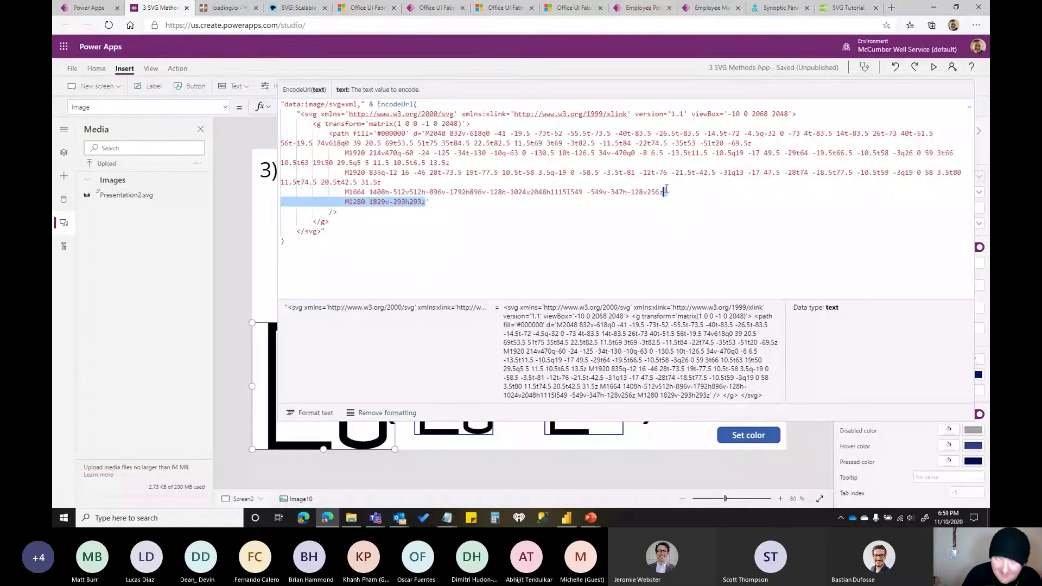
{"action": "key", "text": "Delete"}
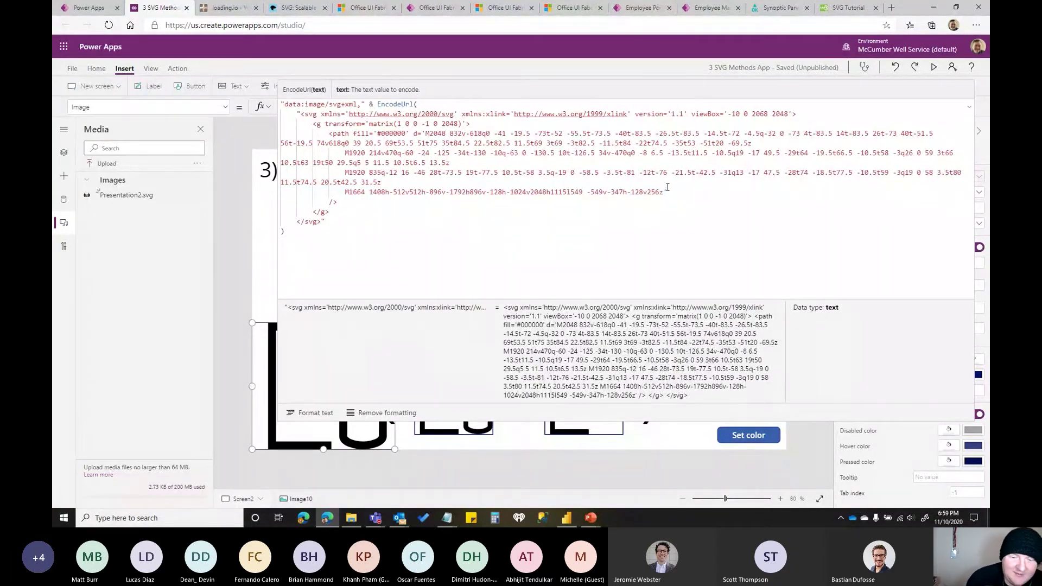
{"action": "left_click", "coordinate": [969, 107]}
{"action": "left_click", "coordinate": [933, 66]}
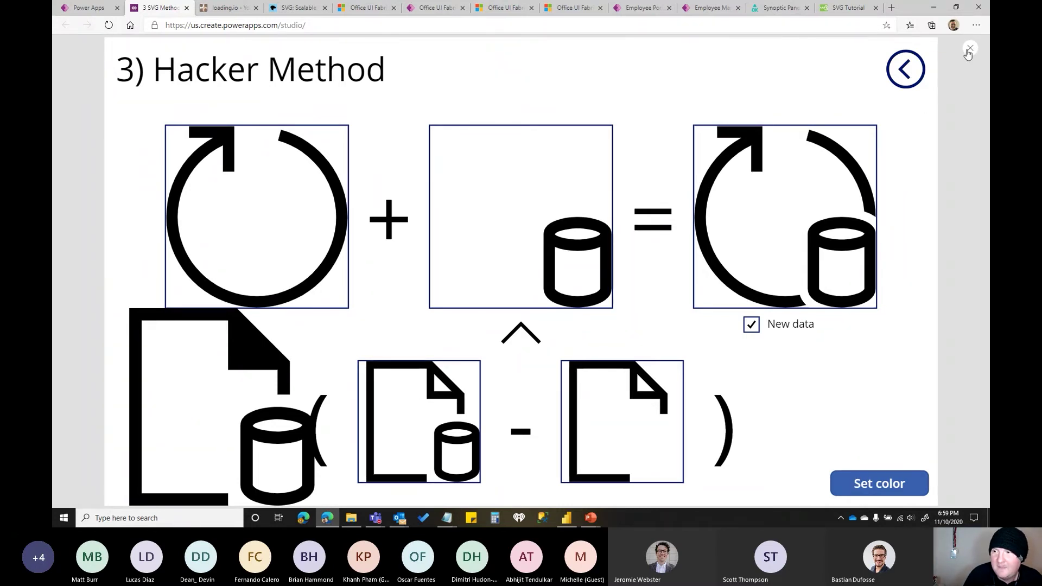
{"action": "left_click", "coordinate": [969, 50]}
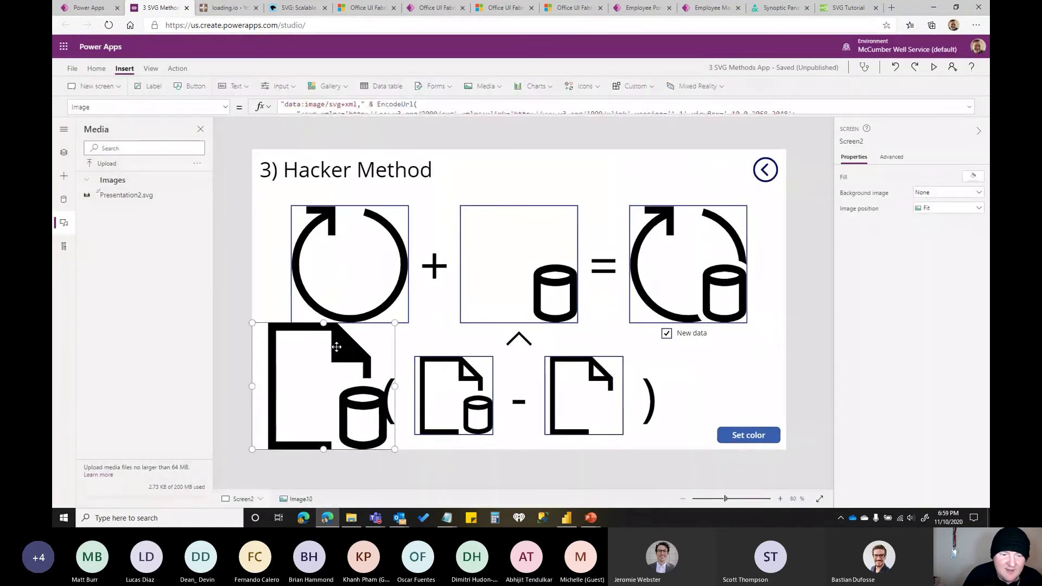
Delete the M1664 subpath line from the new image's SVG code and resize the image to 261 by 307.
{"action": "left_click", "coordinate": [969, 107]}
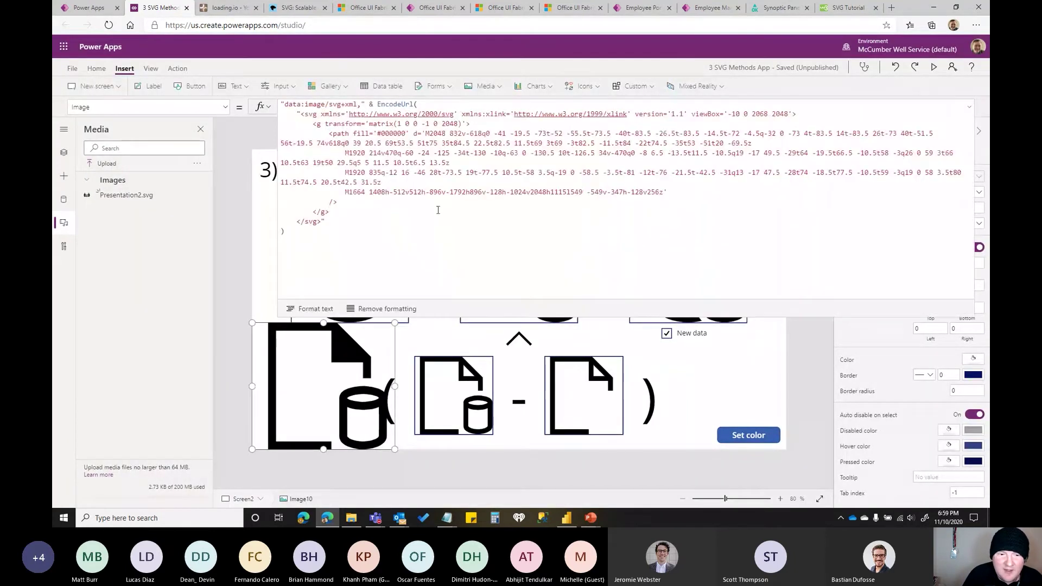
{"action": "left_click", "coordinate": [380, 183]}
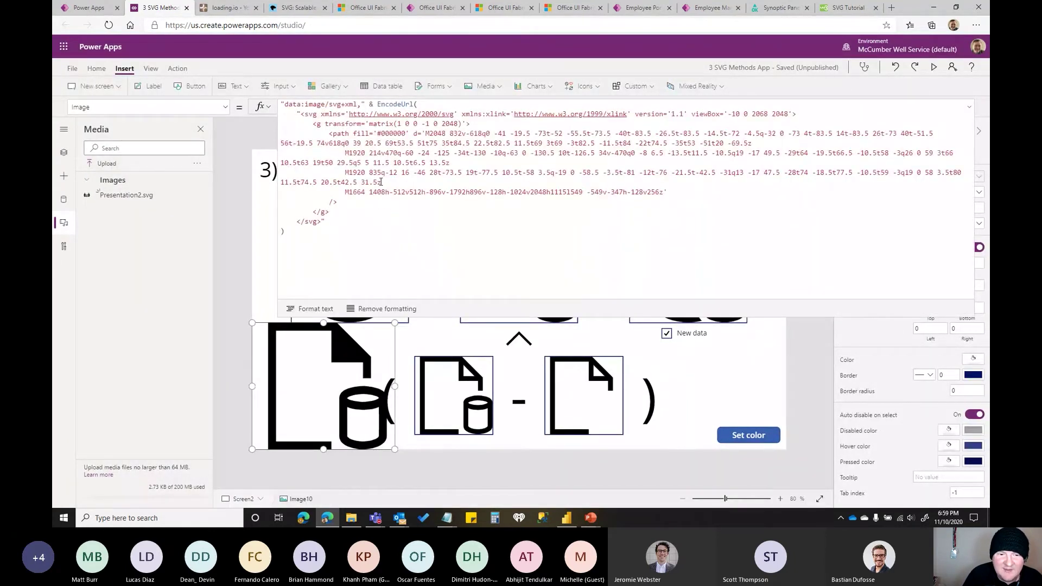
{"action": "left_click", "coordinate": [662, 191], "text": "shift"}
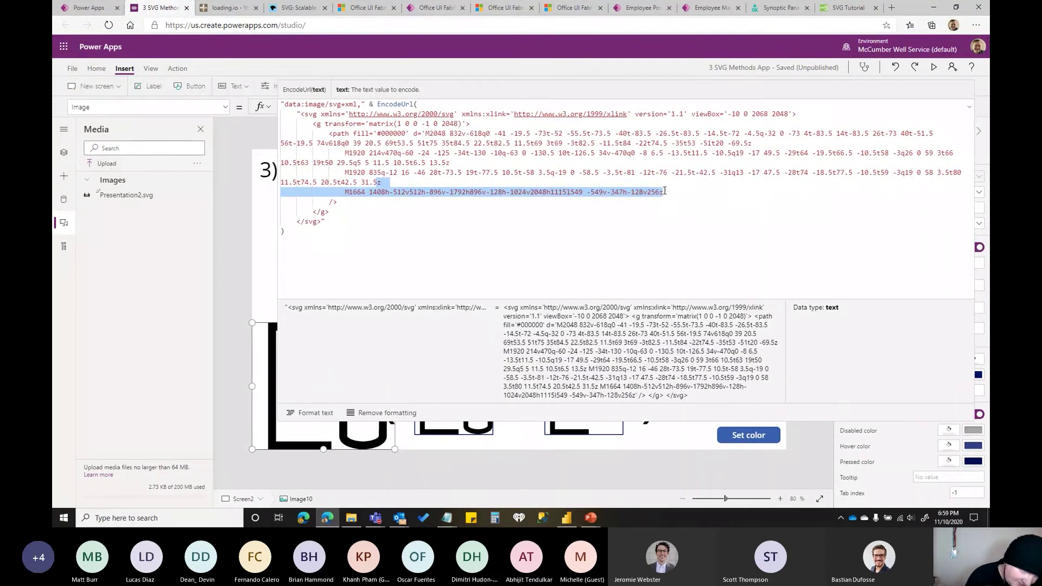
{"action": "key", "text": "Delete"}
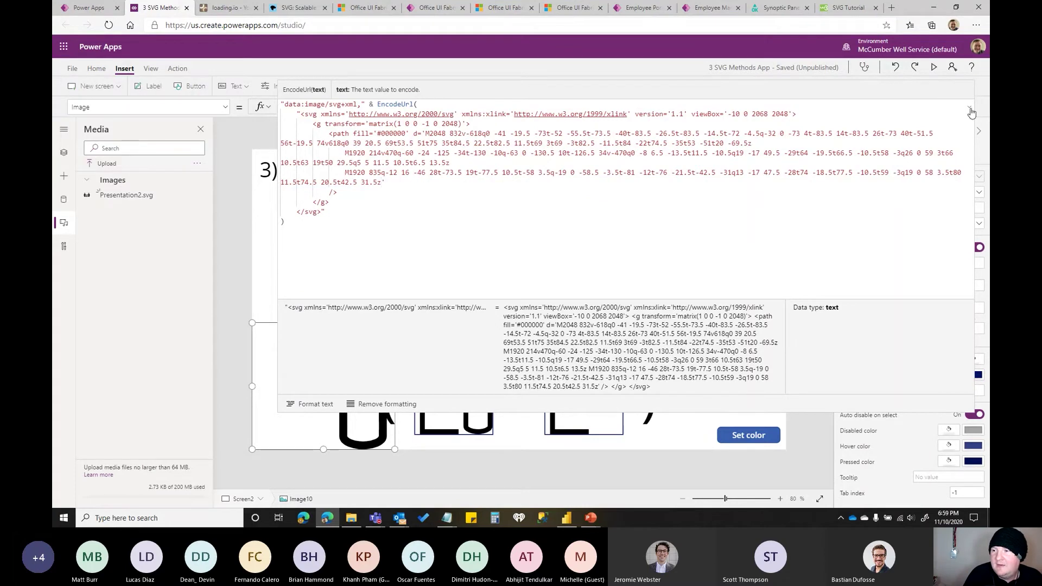
{"action": "left_click", "coordinate": [394, 351]}
{"action": "left_click_drag", "start_coordinate": [394, 449], "coordinate": [354, 439]}
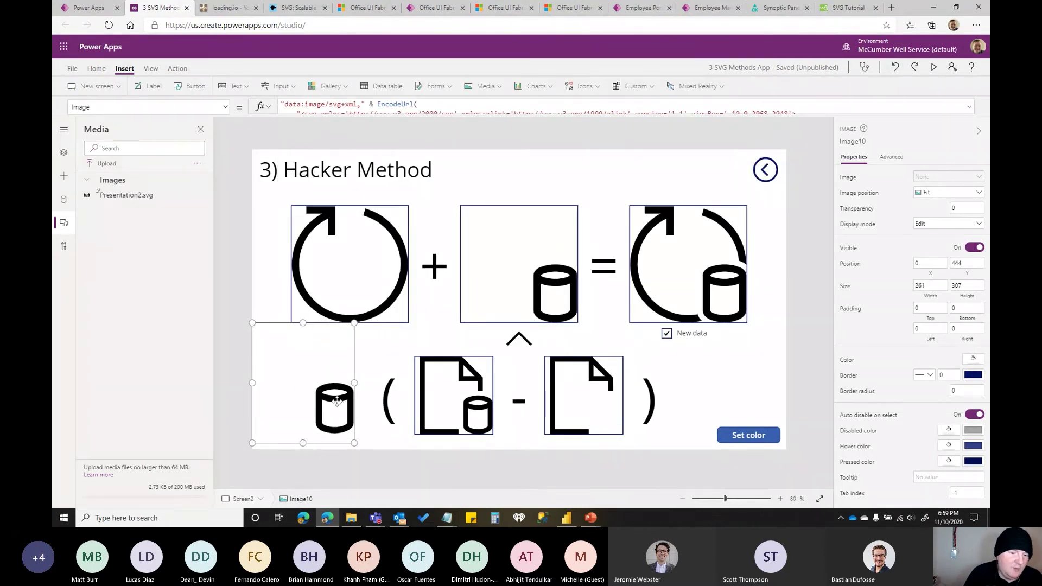
{"action": "left_click", "coordinate": [968, 107]}
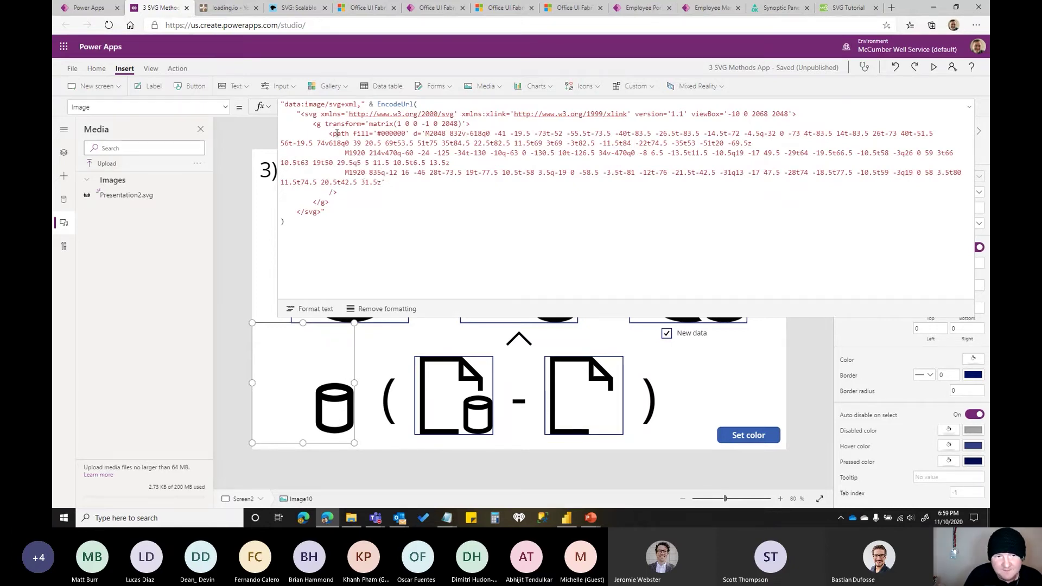
{"action": "left_click_drag", "start_coordinate": [328, 133], "coordinate": [341, 191]}
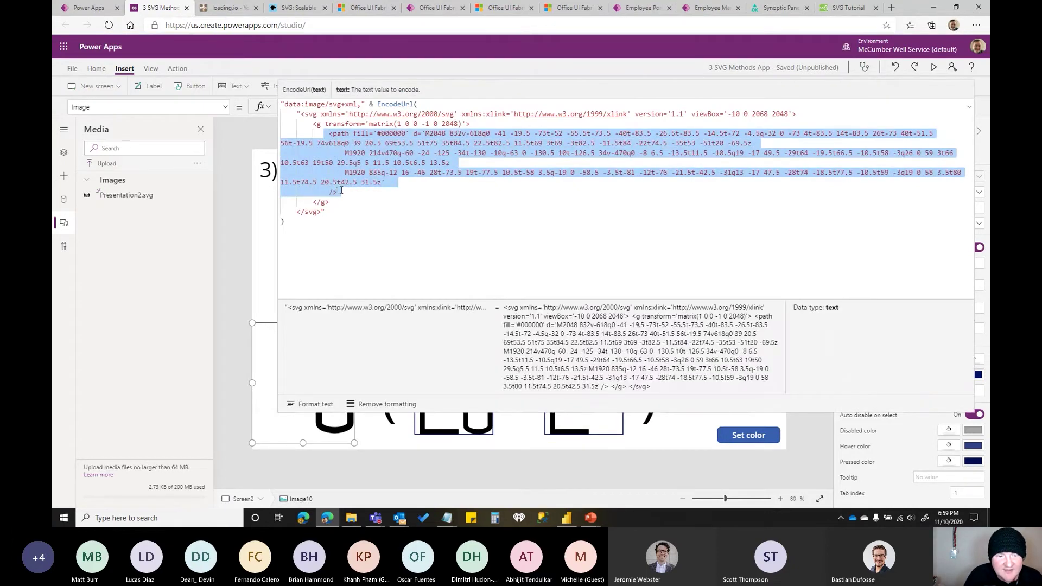
{"action": "left_click", "coordinate": [268, 279]}
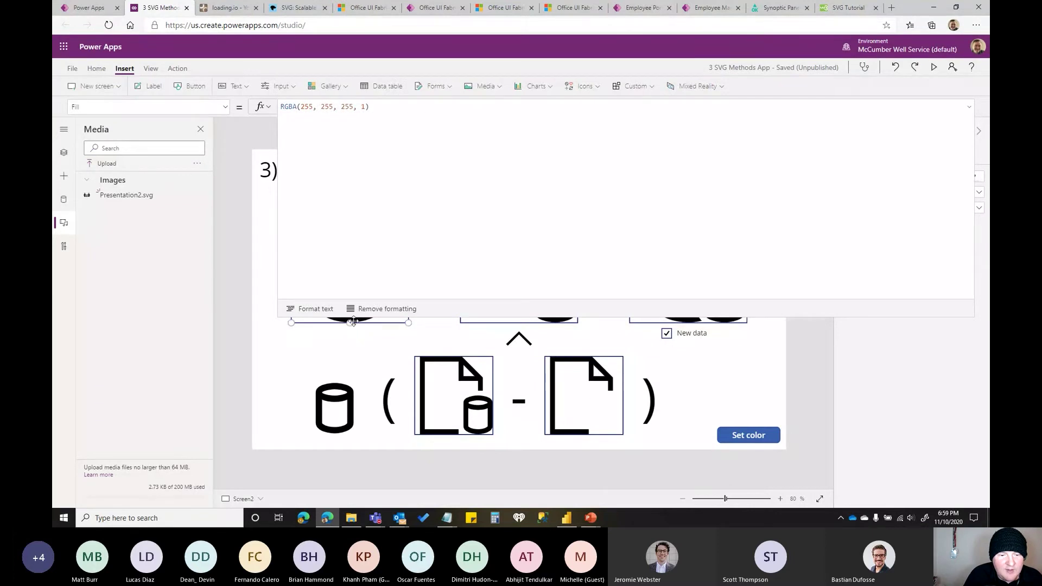
Copy the entire Image formula of the circular arrow image.
{"action": "left_click", "coordinate": [353, 322]}
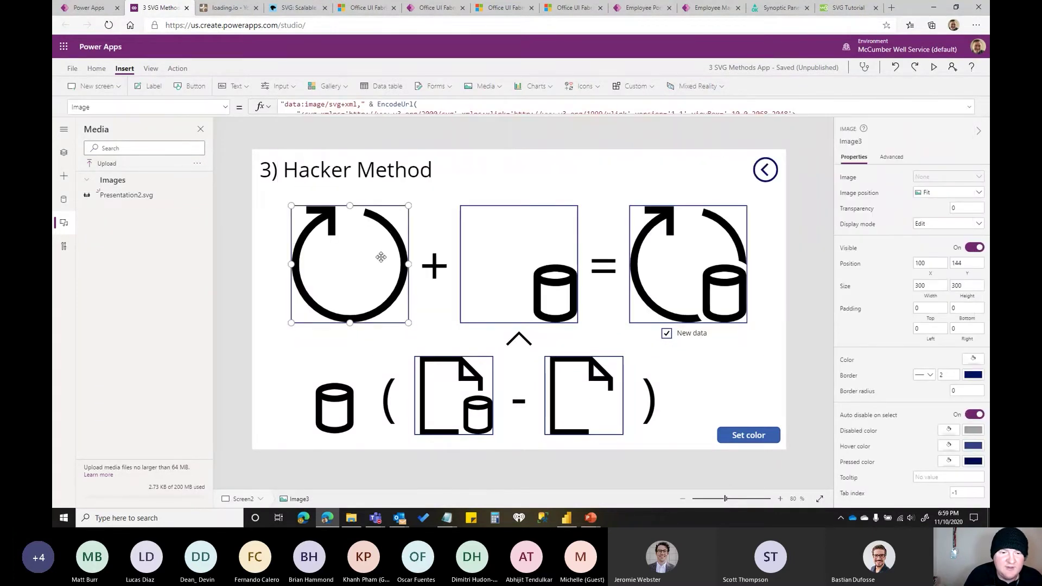
{"action": "left_click", "coordinate": [970, 111]}
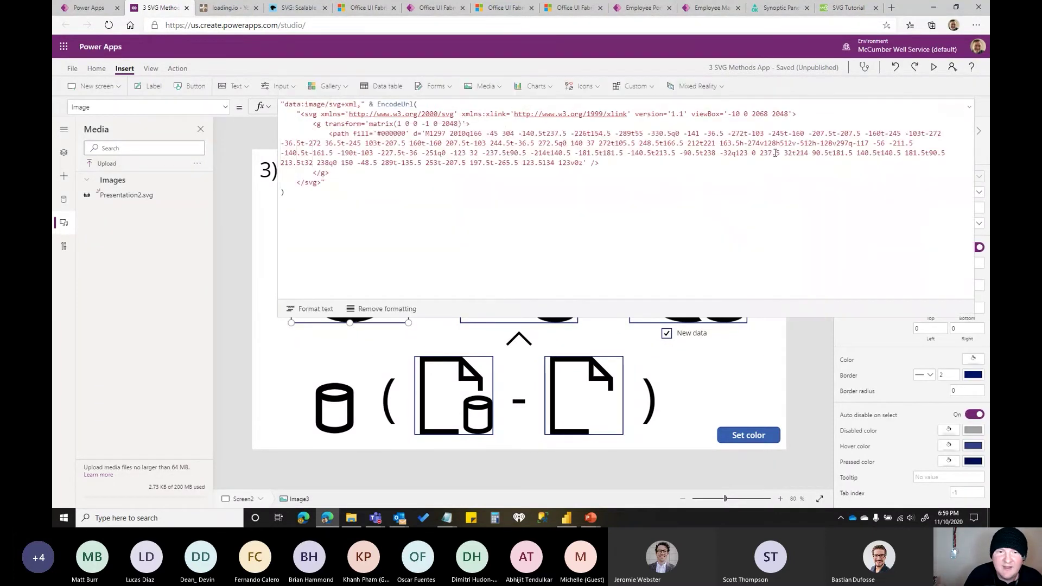
{"action": "left_click_drag", "start_coordinate": [288, 192], "coordinate": [276, 104]}
{"action": "key", "text": "ctrl+c"}
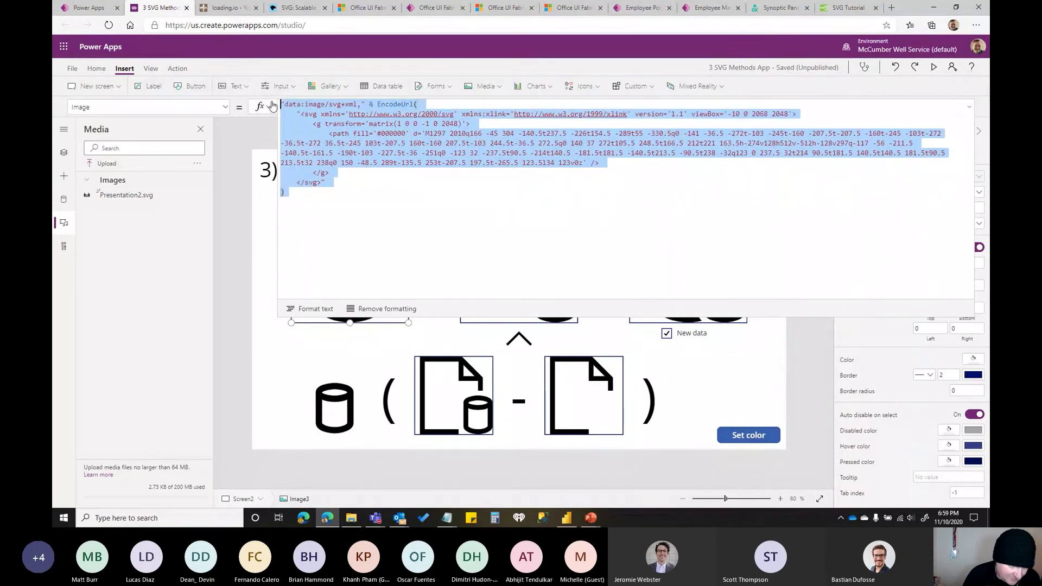
Replace the new image's entire Image formula with the copied circular arrow formula, then glance at the PageData source code in the icon generator.
{"action": "left_click", "coordinate": [257, 387]}
{"action": "left_click", "coordinate": [288, 221]}
{"action": "left_click_drag", "start_coordinate": [288, 222], "coordinate": [279, 104]}
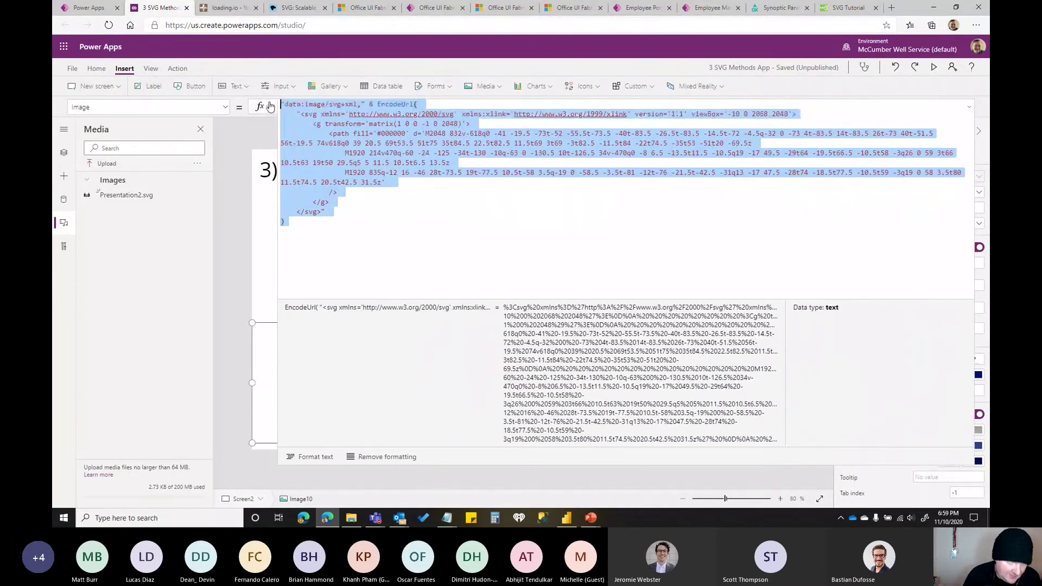
{"action": "key", "text": "ctrl+v"}
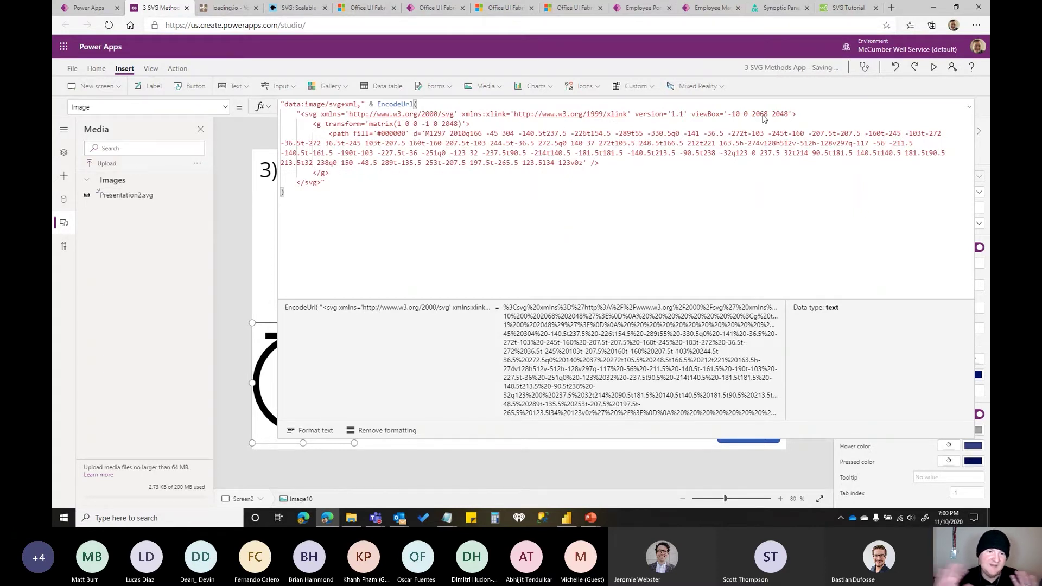
{"action": "left_click", "coordinate": [441, 7]}
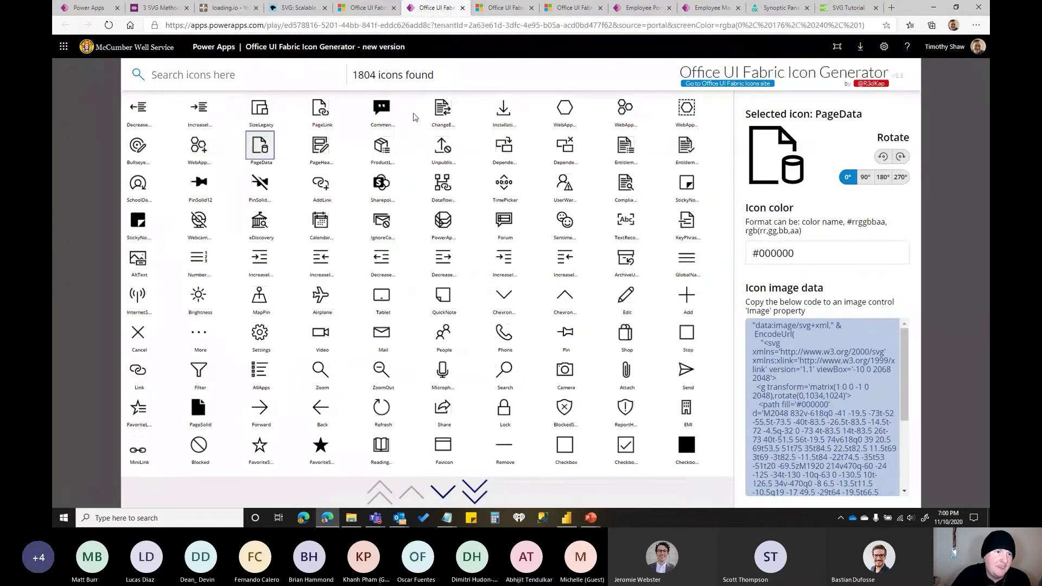
{"action": "left_click", "coordinate": [173, 8]}
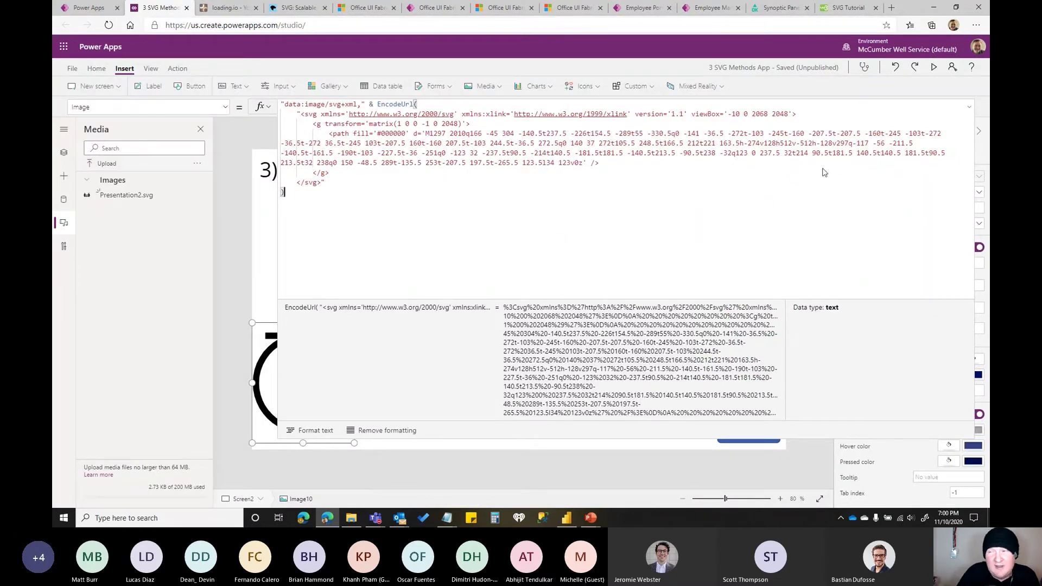
Copy the complete database path element from the database-only image and insert it below the arrow path in the new image's SVG code.
{"action": "left_click", "coordinate": [969, 107]}
{"action": "left_click", "coordinate": [547, 273]}
{"action": "left_click", "coordinate": [968, 109]}
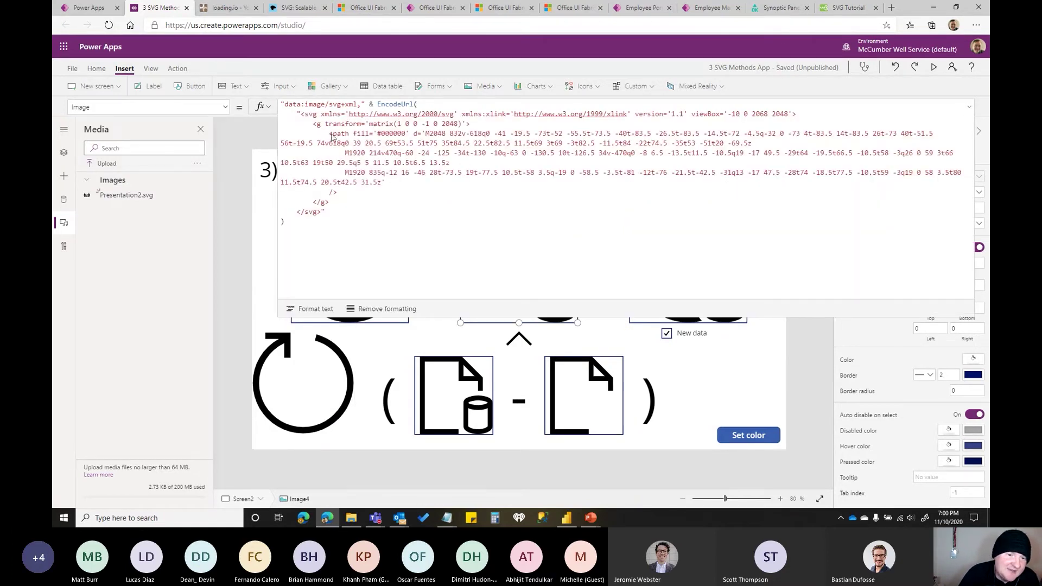
{"action": "left_click_drag", "start_coordinate": [328, 133], "coordinate": [337, 192]}
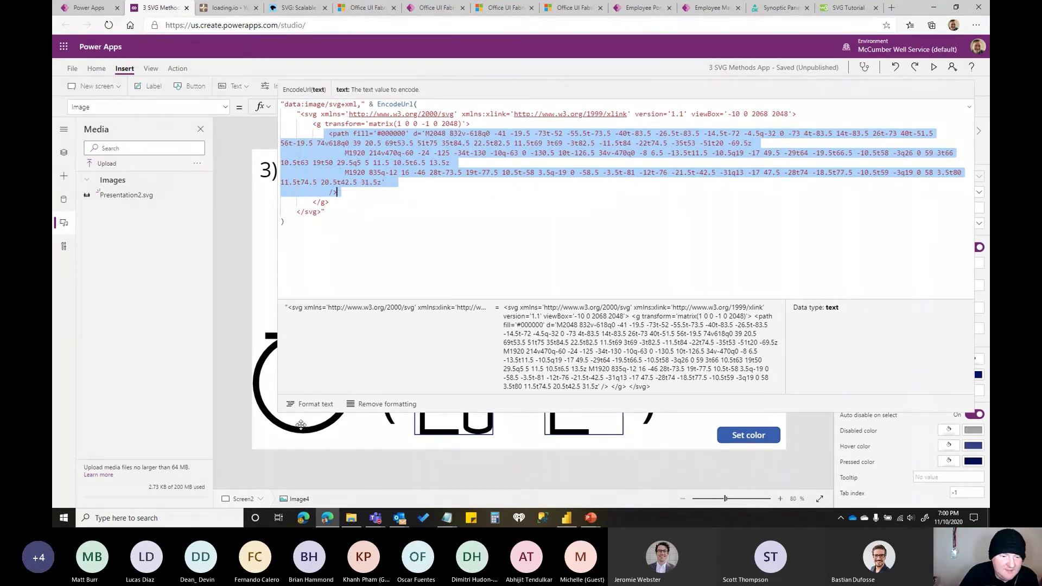
{"action": "key", "text": "ctrl+v"}
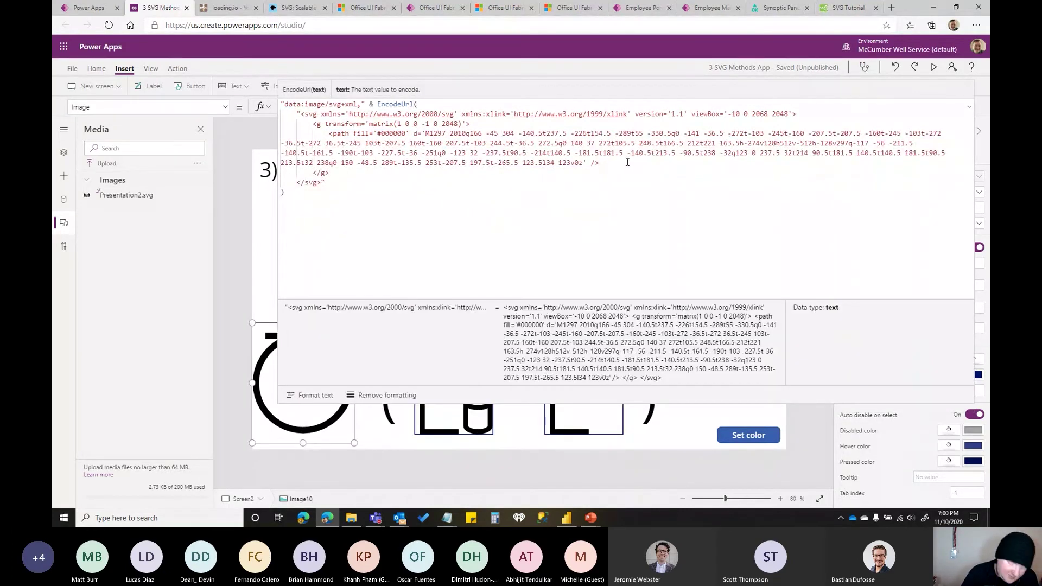
{"action": "key", "text": "Return"}
{"action": "type", "text": "<path fill='#000000' d='M2048 832v-618q0 -41 -19.5 -73t-52 -55.5t-73.5 -40t-83.5 -26.5t-83.5 -14.5t-72 -4.5q-32 0 -73 4t-83.5 14t-83.5 26t-73 40t-51.5 56t-19.5 74v618q0 39 20.5 69t53.5 51t75 35t84.5 22.5t82.5 11.5t69 3t69 -3t82.5 -11.5t84 -22t74.5 -35t53 -51t20 -69.5z                 M1920 214v470q-60 -24 -125 -34t-130 -10q-63 0 -130.5 10t-126.5 34v-470q0 -8 6.5 -13.5t11.5 -10.5q19 -17 49.5 -29t64 -19.5t66.5 -10.5t58 -3q26 0 59 3t66 10.5t63 19t50 29.5q5 5 11.5 10.5t6.5 13.5z                 M1920 835q-12 16 -46 28t-73.5 19t-77.5 10.5t-58 3.5q-19 0 -58.5 -3.5t-81 -12t-76 -21.5t-42.5 -31q13 -17 47.5 -28t74 -18.5t77.5 -10.5t59 -3q19 0 58 3.5t80 11.5t74.5 20.5t42.5 31.5z'             />"}
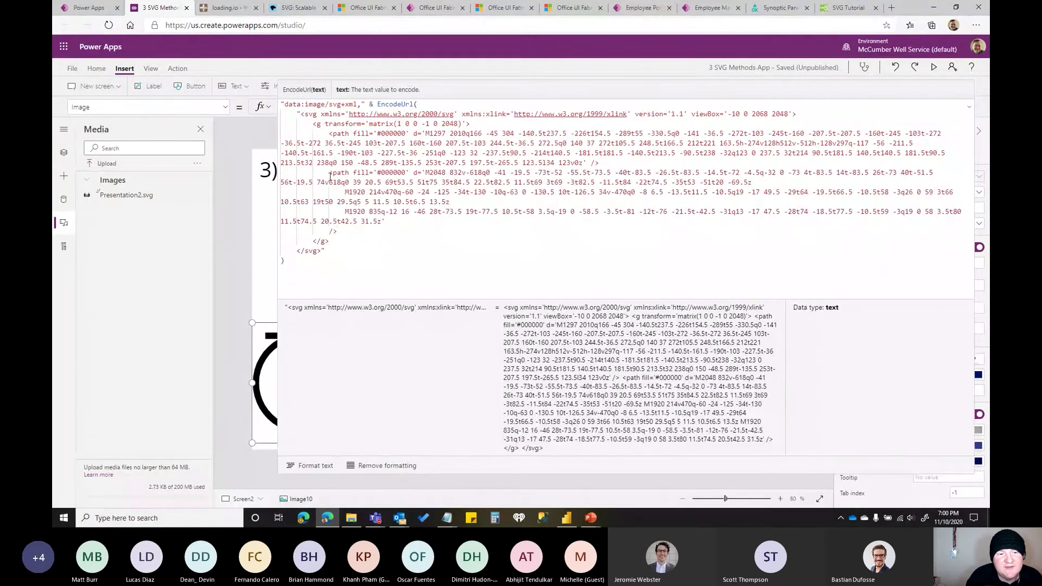
Review the inserted database path and check the combined arrow and database image in the app preview.
{"action": "left_click_drag", "start_coordinate": [329, 174], "coordinate": [337, 230]}
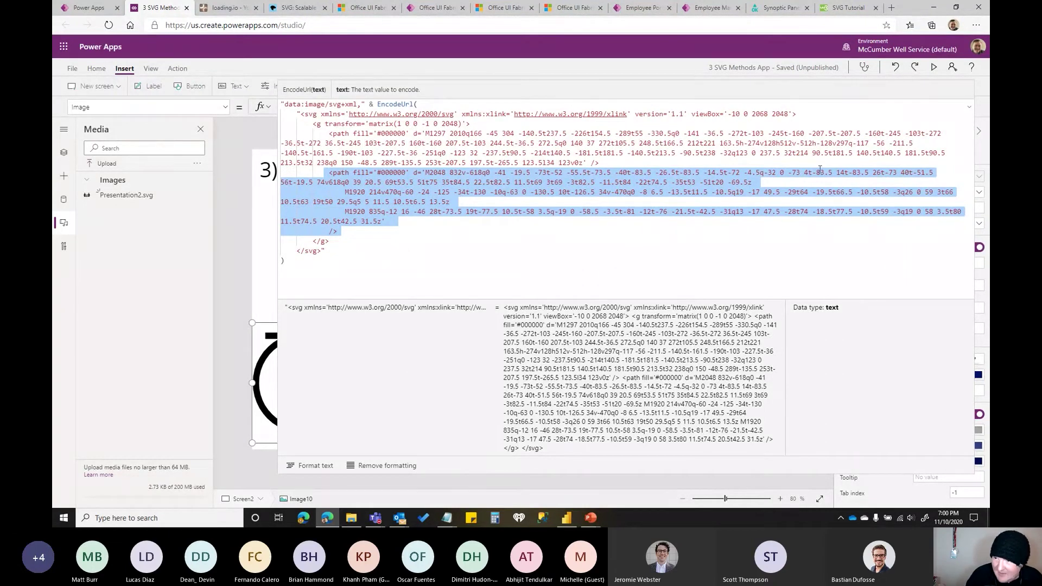
{"action": "left_click", "coordinate": [969, 109]}
{"action": "left_click", "coordinate": [933, 67]}
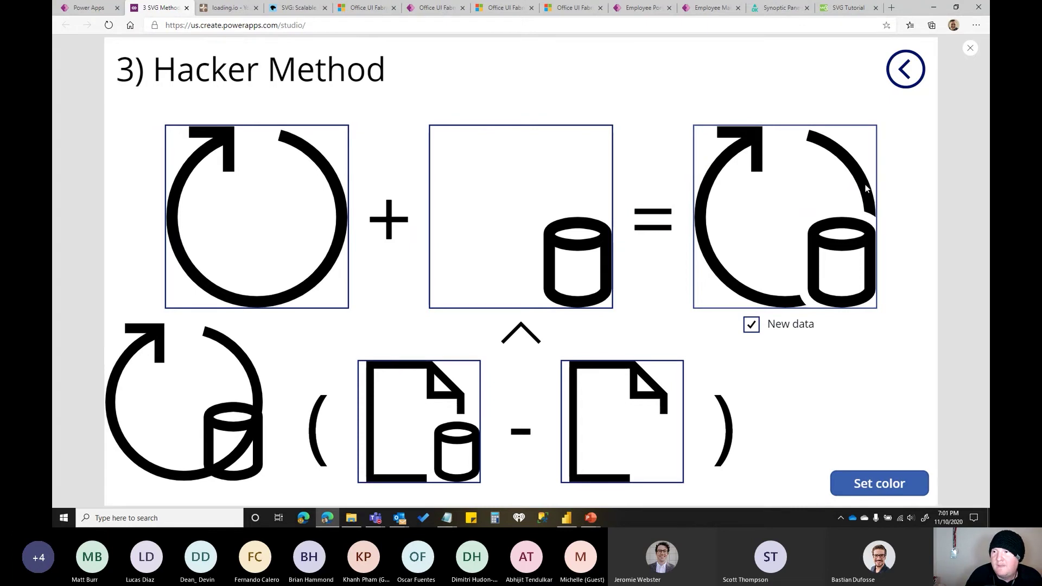
{"action": "left_click", "coordinate": [970, 48]}
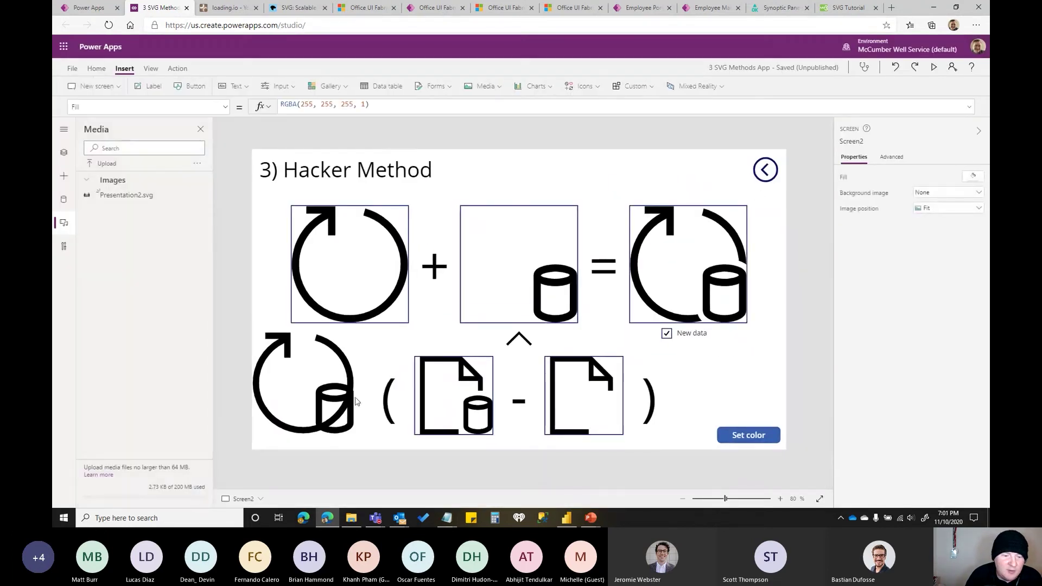
Delete the M1920 835 subpath from the database path in the new image's SVG code, keeping the closing quote, and check the canvas.
{"action": "left_click", "coordinate": [968, 107]}
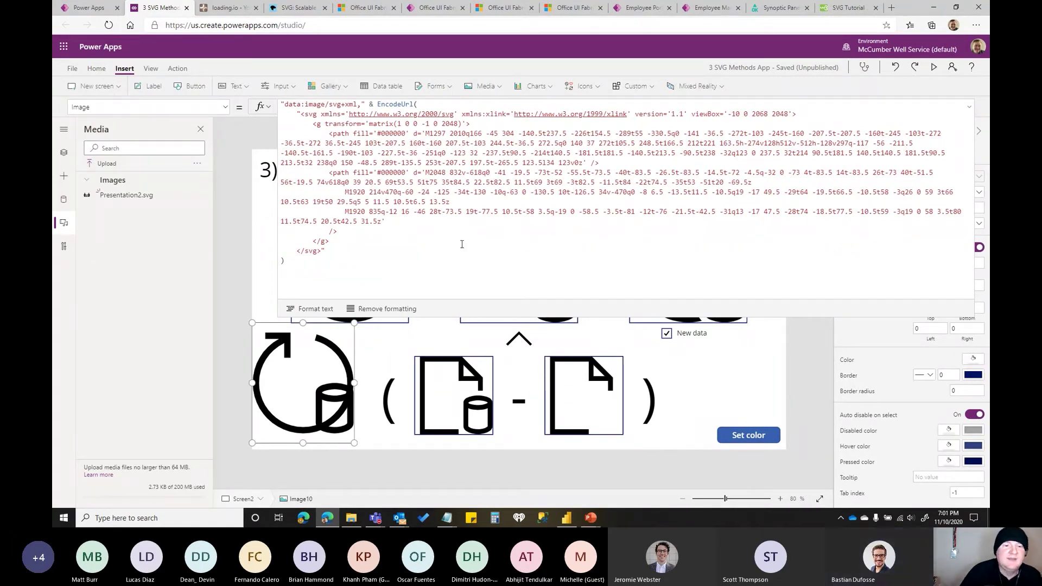
{"action": "left_click", "coordinate": [381, 222]}
{"action": "left_click_drag", "start_coordinate": [382, 222], "coordinate": [345, 212]}
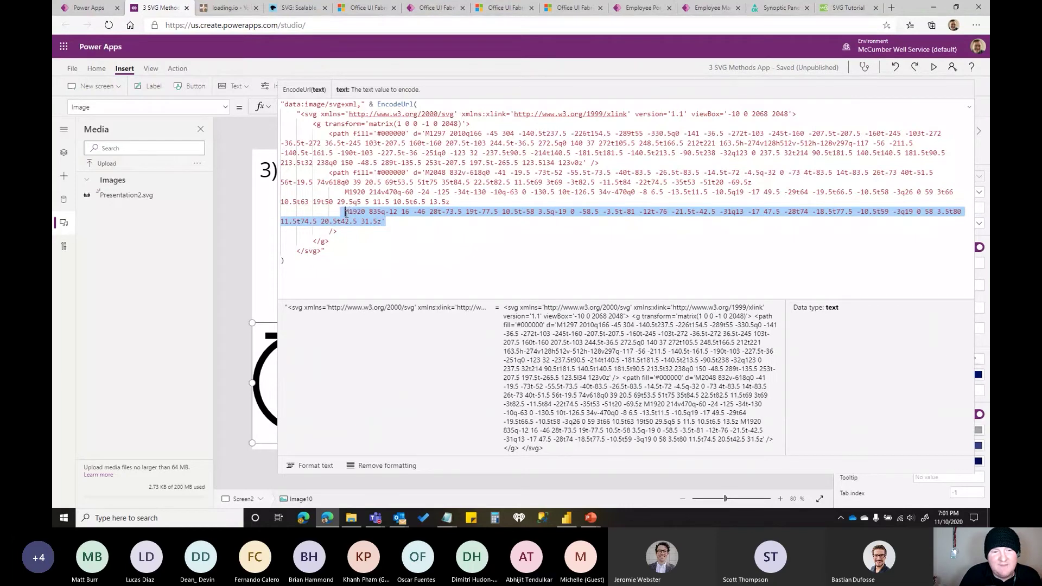
{"action": "left_click", "coordinate": [968, 107]}
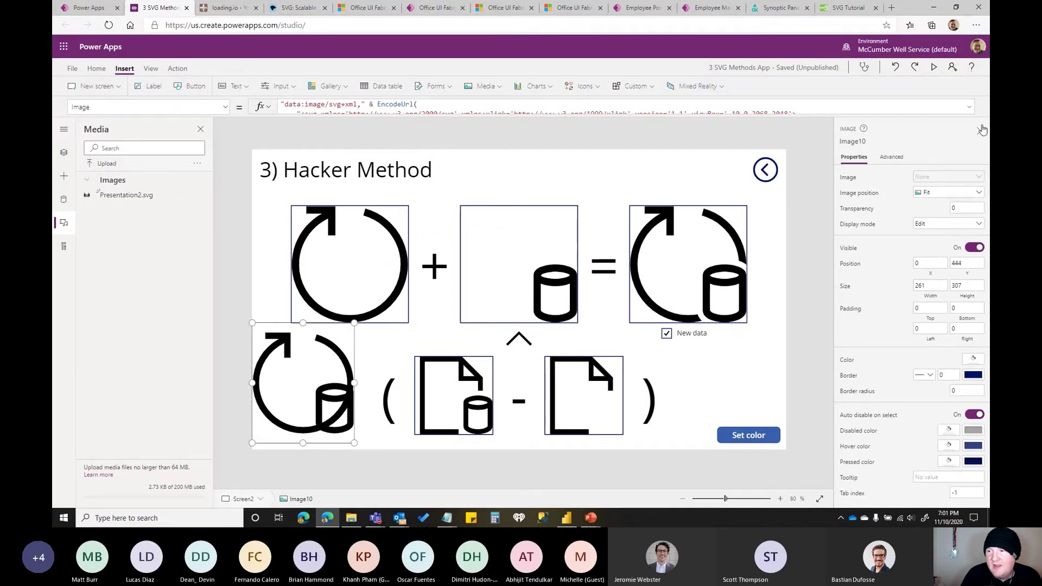
{"action": "left_click", "coordinate": [970, 108]}
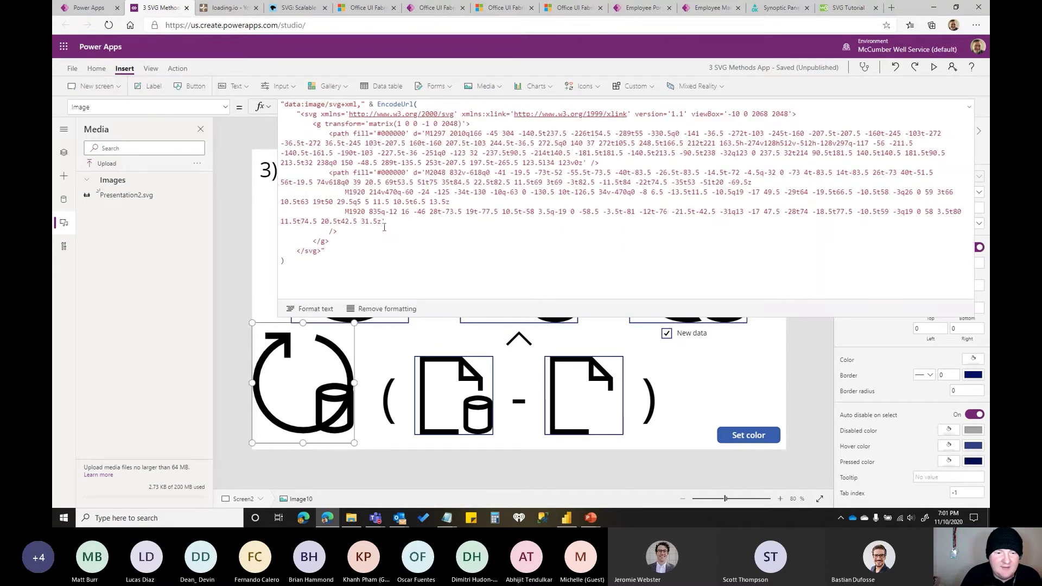
{"action": "left_click_drag", "start_coordinate": [383, 220], "coordinate": [345, 211]}
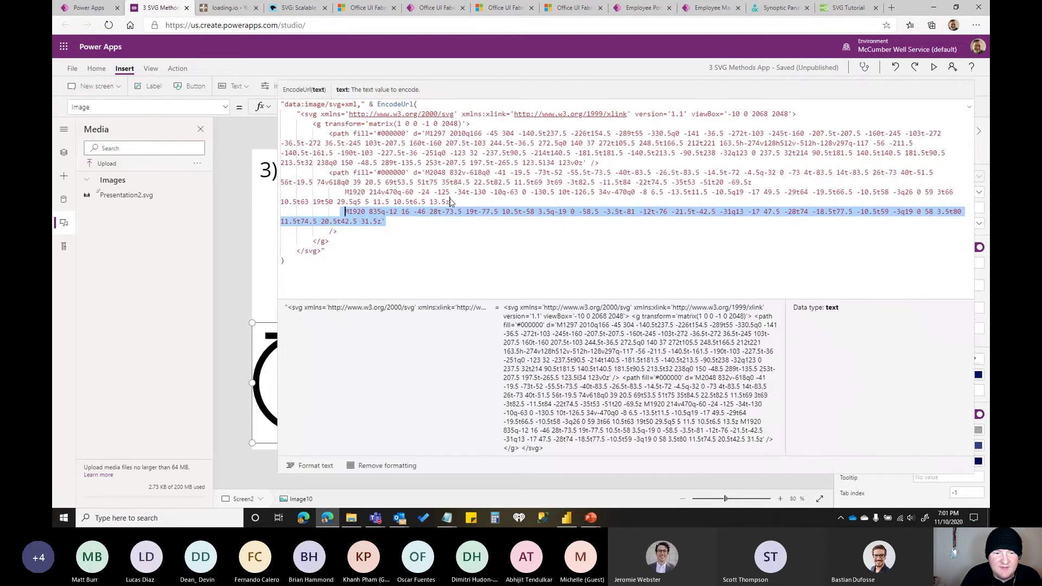
{"action": "left_click_drag", "start_coordinate": [380, 222], "coordinate": [450, 200]}
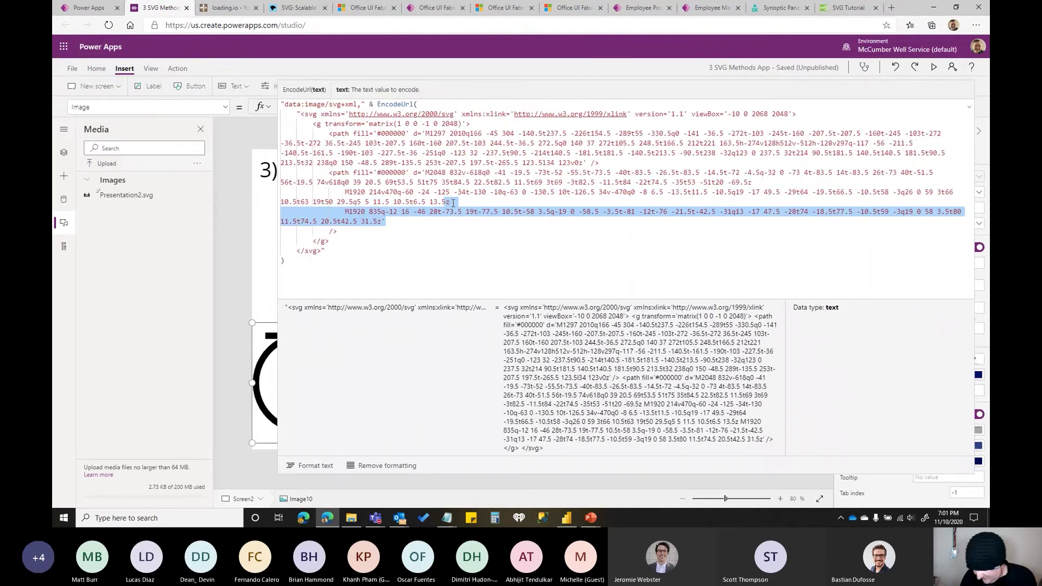
{"action": "key", "text": "BackSpace"}
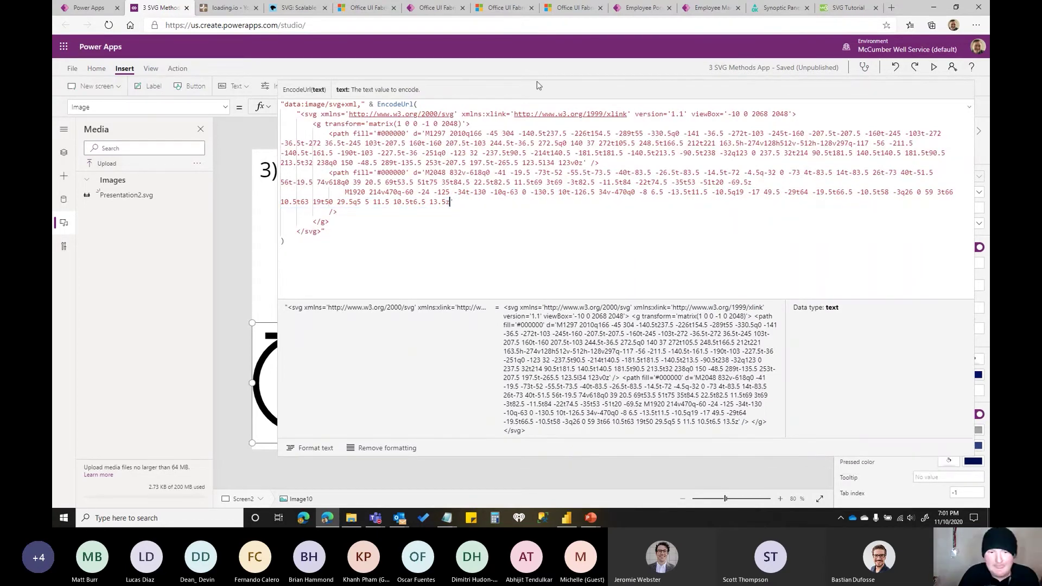
{"action": "left_click", "coordinate": [968, 108]}
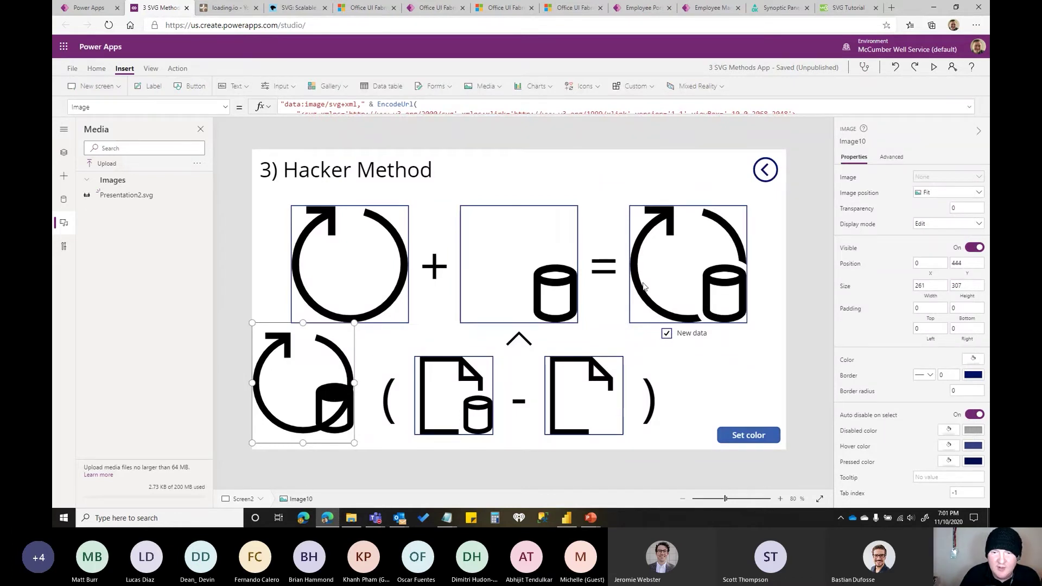
Delete the M1920 214 subpath from the database path, leaving only the M2048 outline, and check the canvas.
{"action": "left_click", "coordinate": [969, 108]}
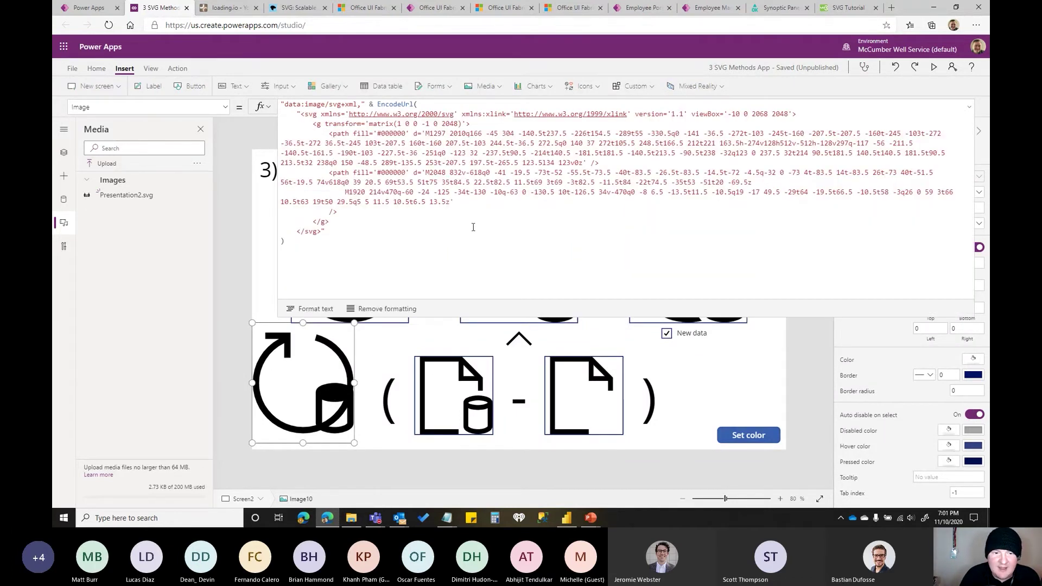
{"action": "left_click_drag", "start_coordinate": [461, 202], "coordinate": [752, 179]}
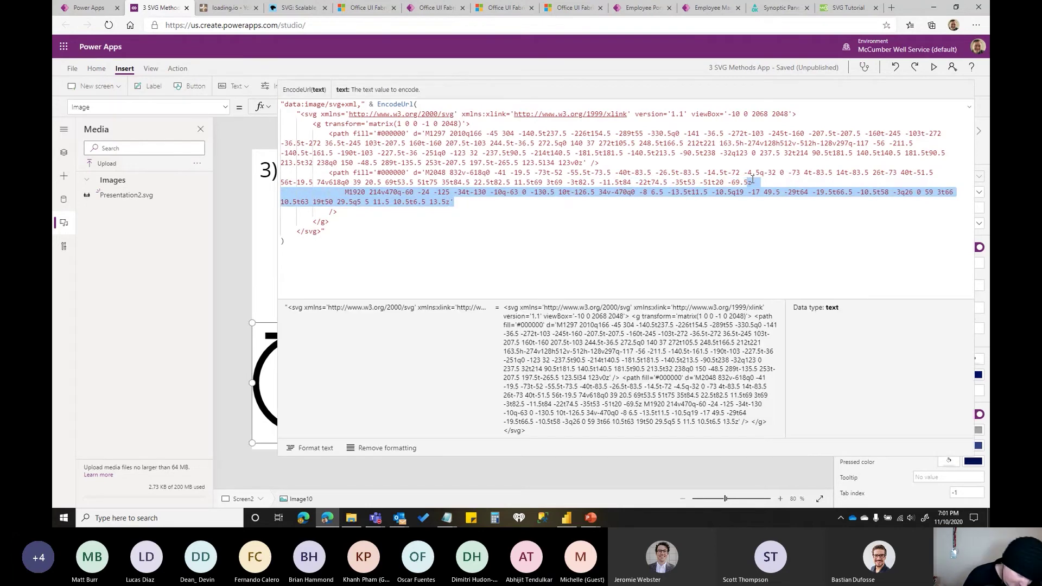
{"action": "key", "text": "BackSpace"}
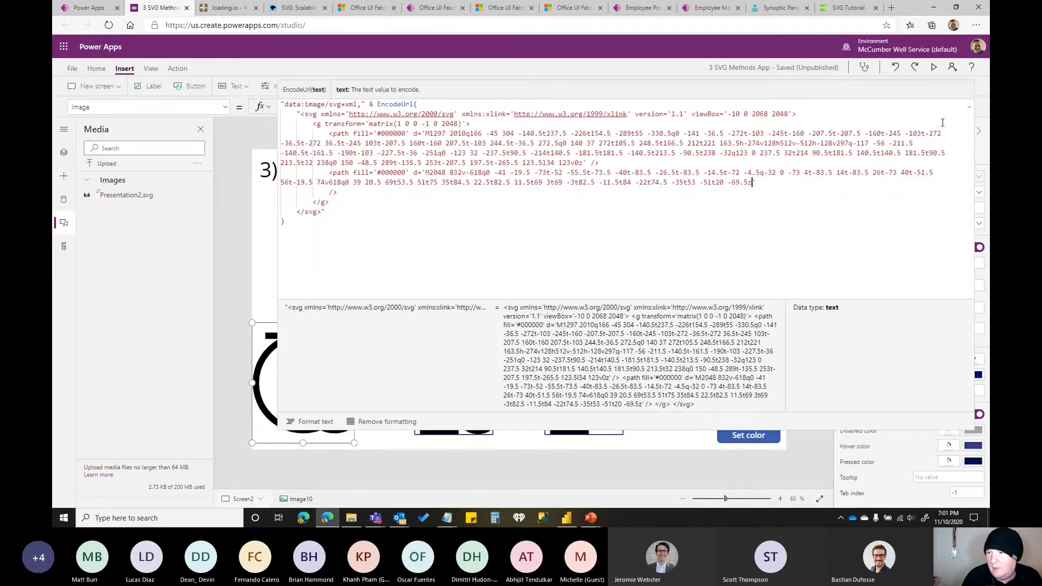
{"action": "left_click", "coordinate": [970, 110]}
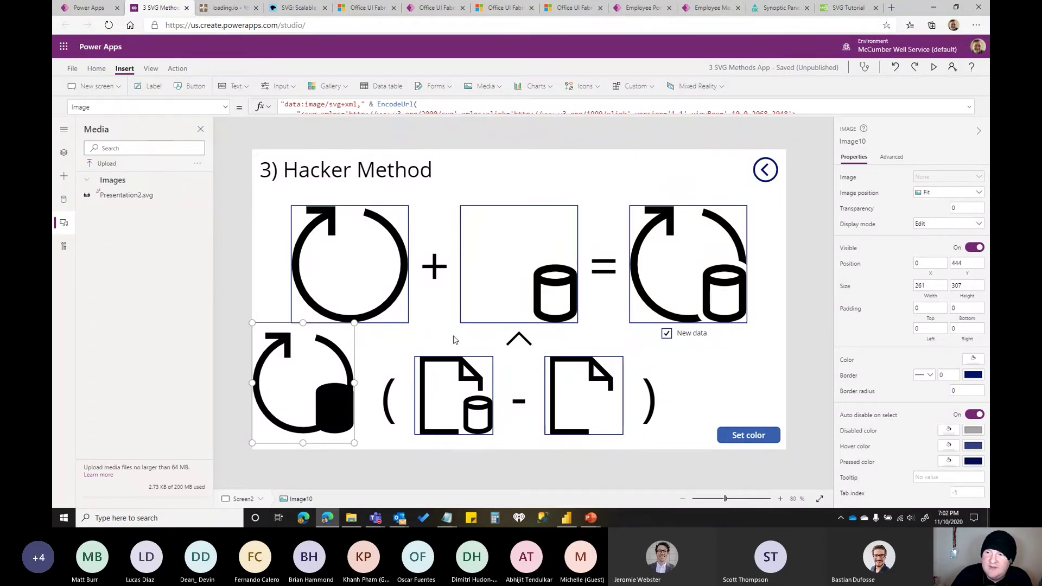
Set the fill of the M2048 database outline path to #ffffff and check the cutout in the circular arrow.
{"action": "left_click", "coordinate": [971, 107]}
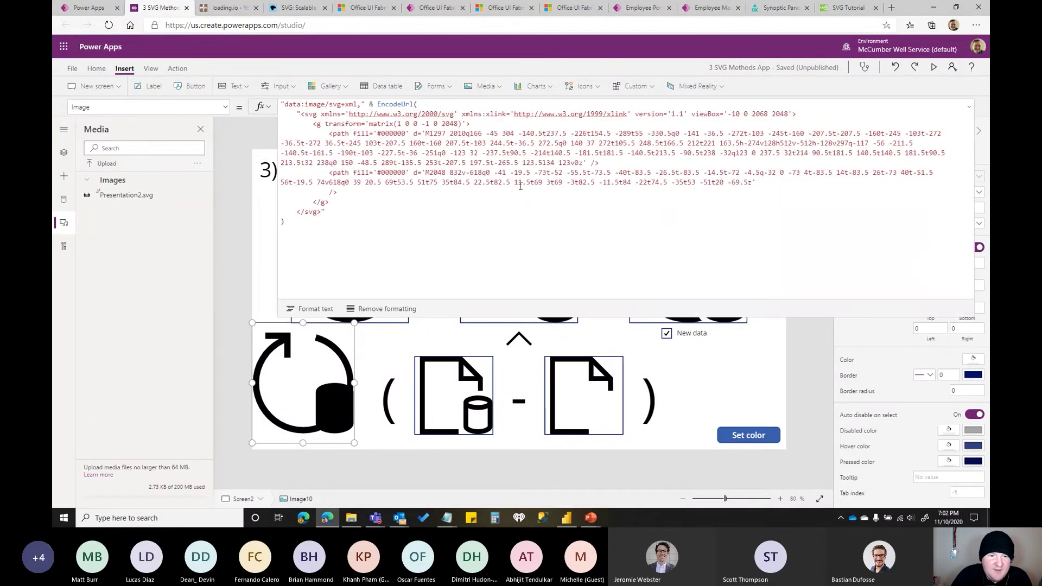
{"action": "left_click_drag", "start_coordinate": [378, 173], "coordinate": [406, 174]}
{"action": "type", "text": "ffffff"}
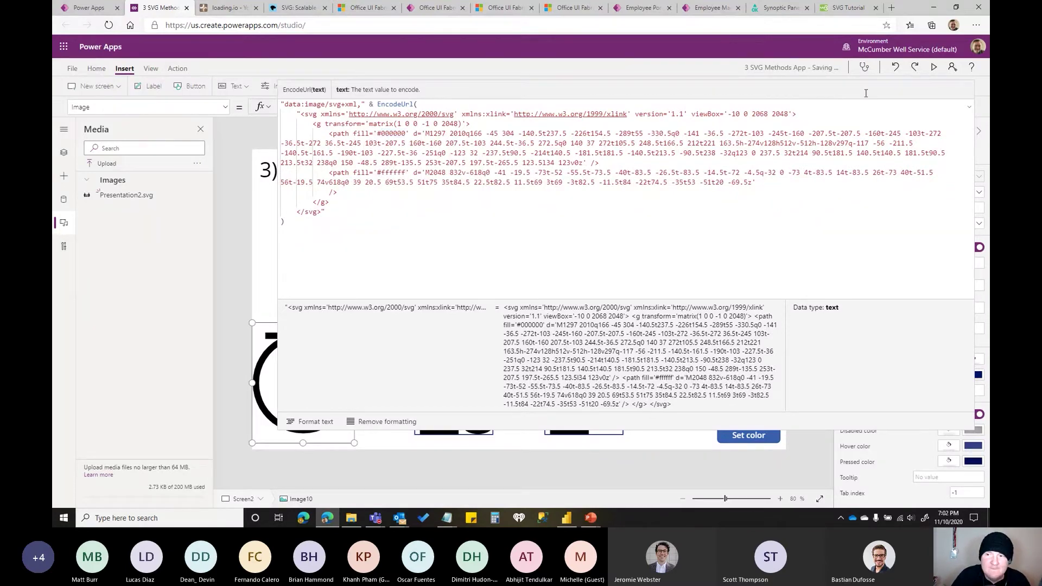
{"action": "left_click", "coordinate": [969, 111]}
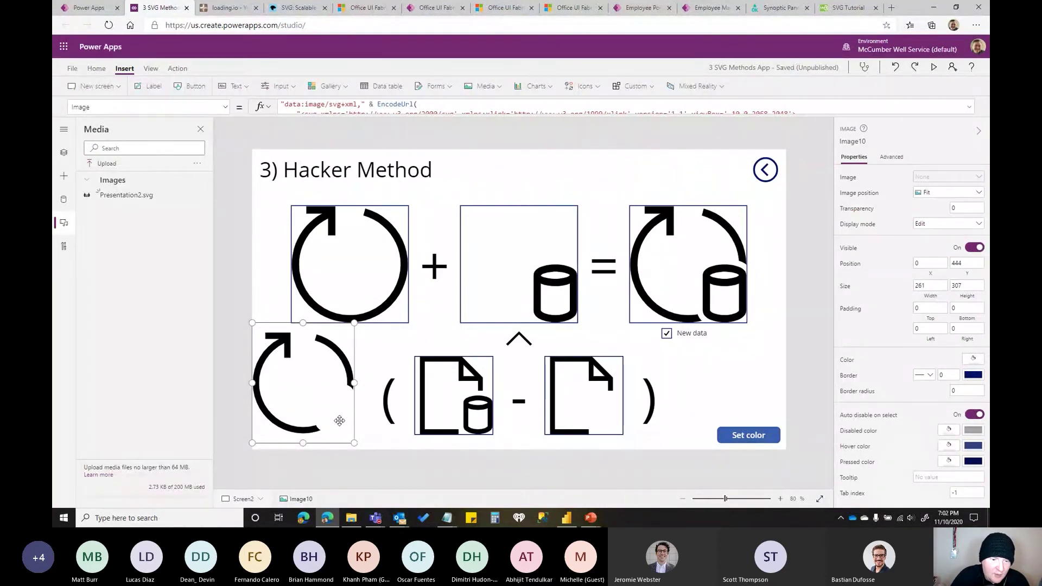
Copy the full black database path from the database-only image and append it after the white outline path in the new image's SVG code.
{"action": "left_click", "coordinate": [484, 289]}
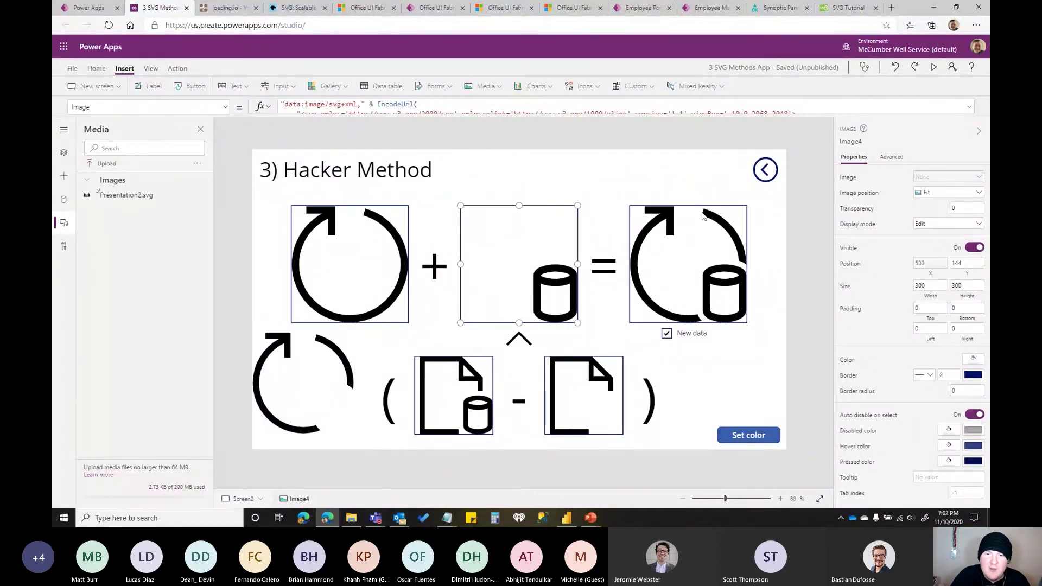
{"action": "left_click", "coordinate": [969, 112]}
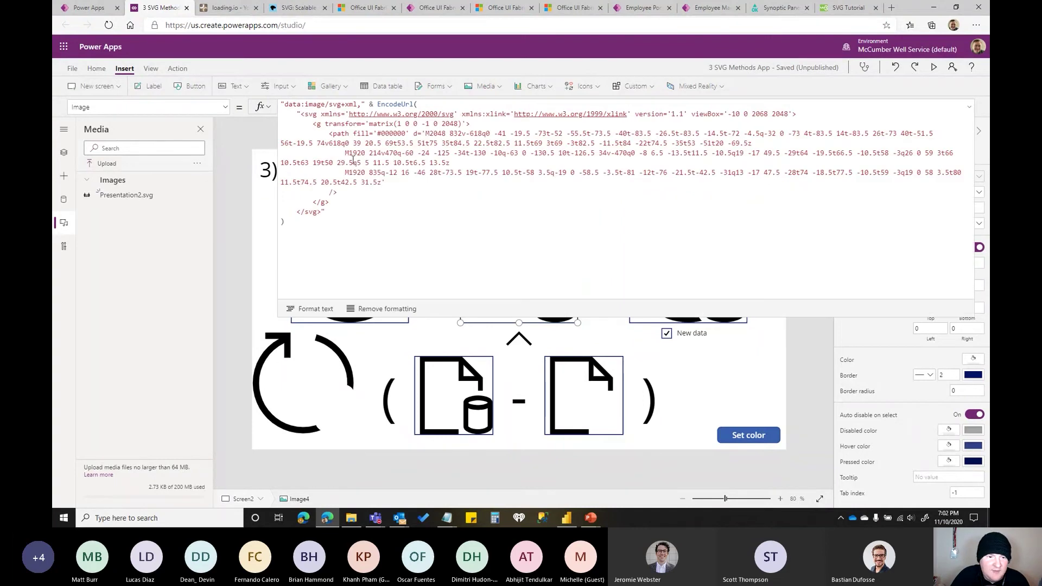
{"action": "left_click_drag", "start_coordinate": [332, 133], "coordinate": [342, 191]}
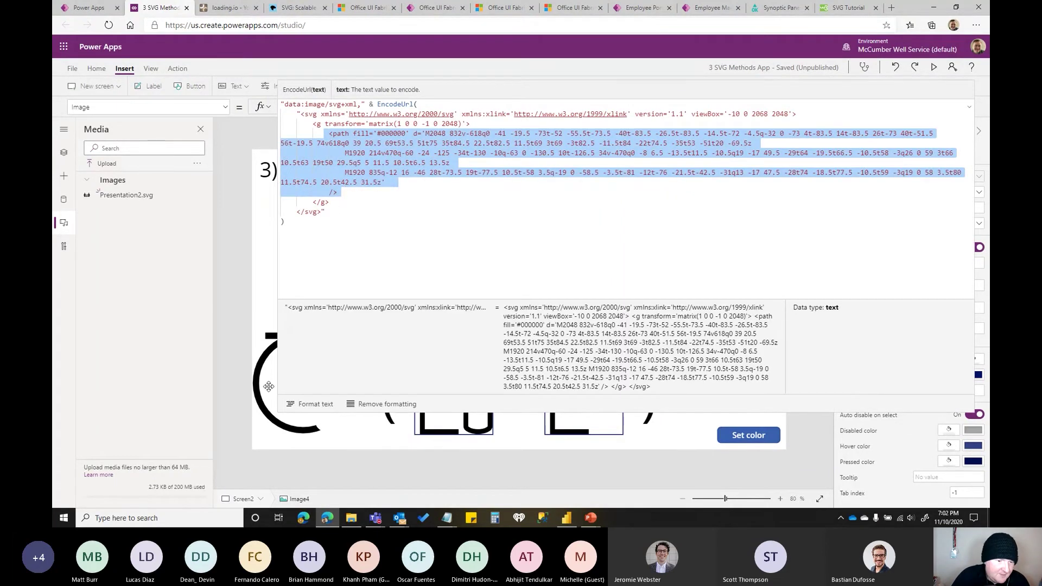
{"action": "key", "text": "ctrl+v"}
{"action": "left_click", "coordinate": [351, 195]}
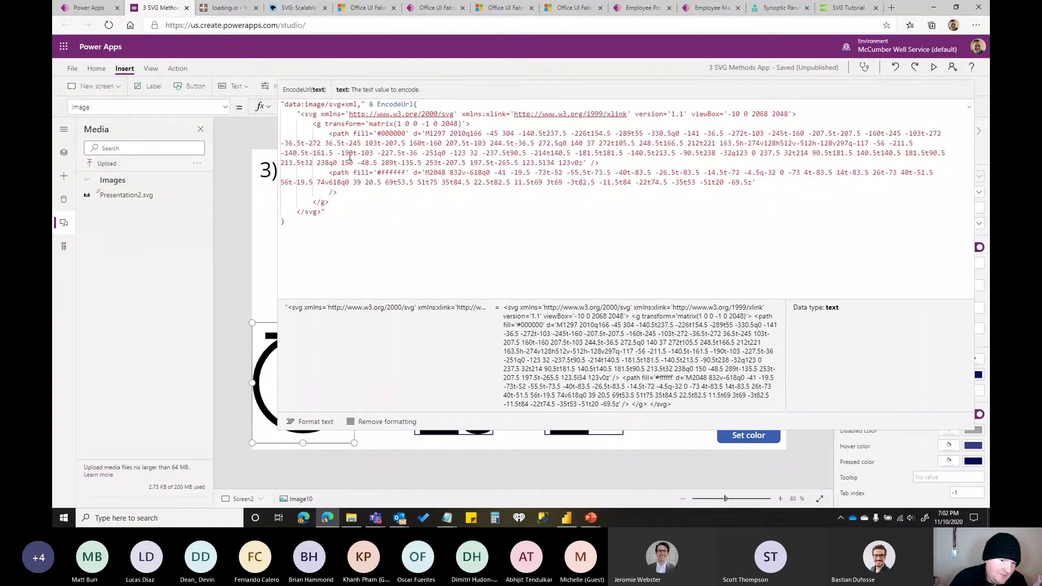
{"action": "left_click_drag", "start_coordinate": [329, 133], "coordinate": [616, 161]}
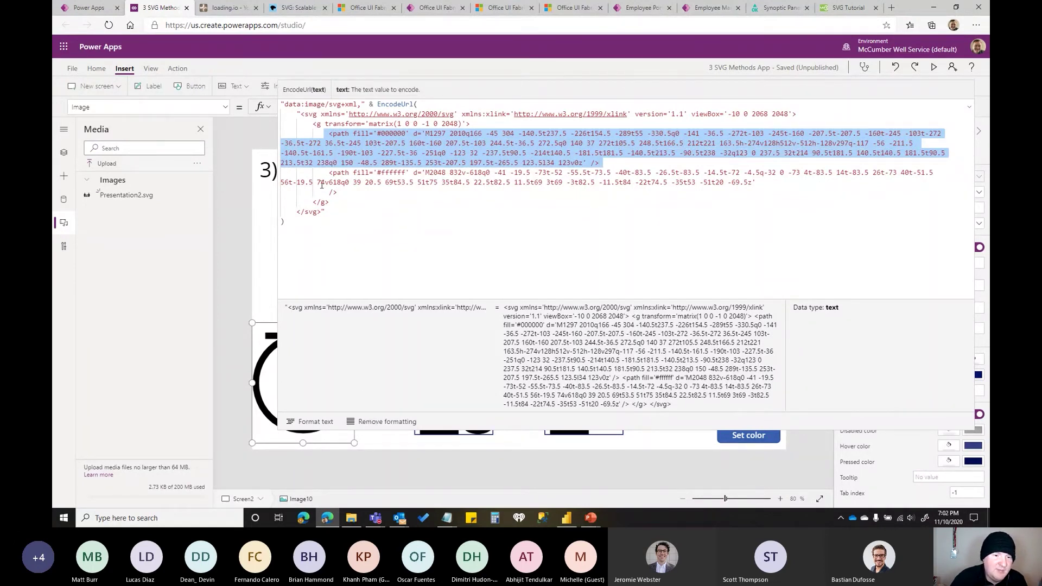
{"action": "left_click_drag", "start_coordinate": [328, 173], "coordinate": [759, 183]}
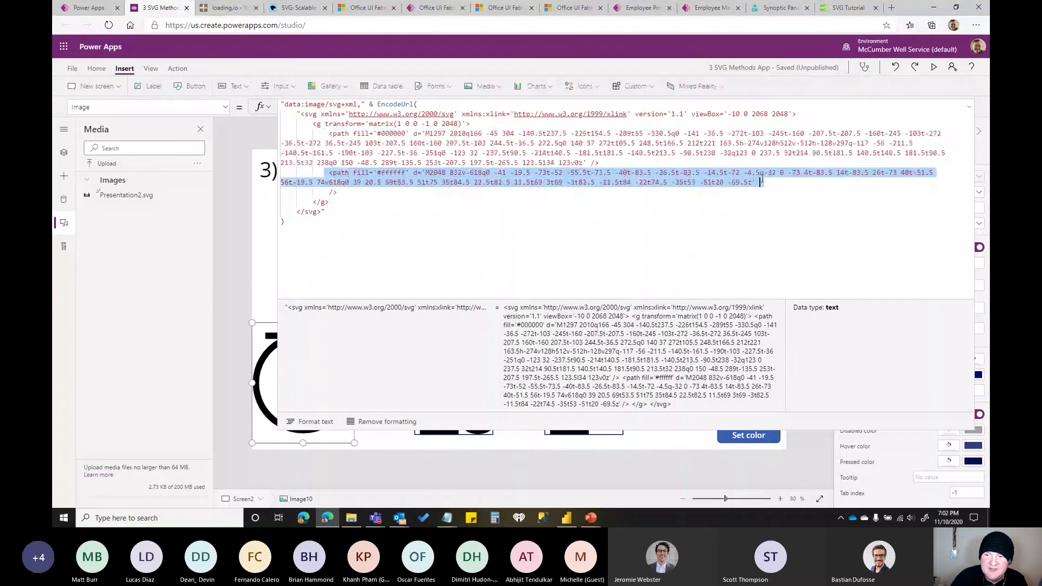
{"action": "left_click", "coordinate": [345, 192]}
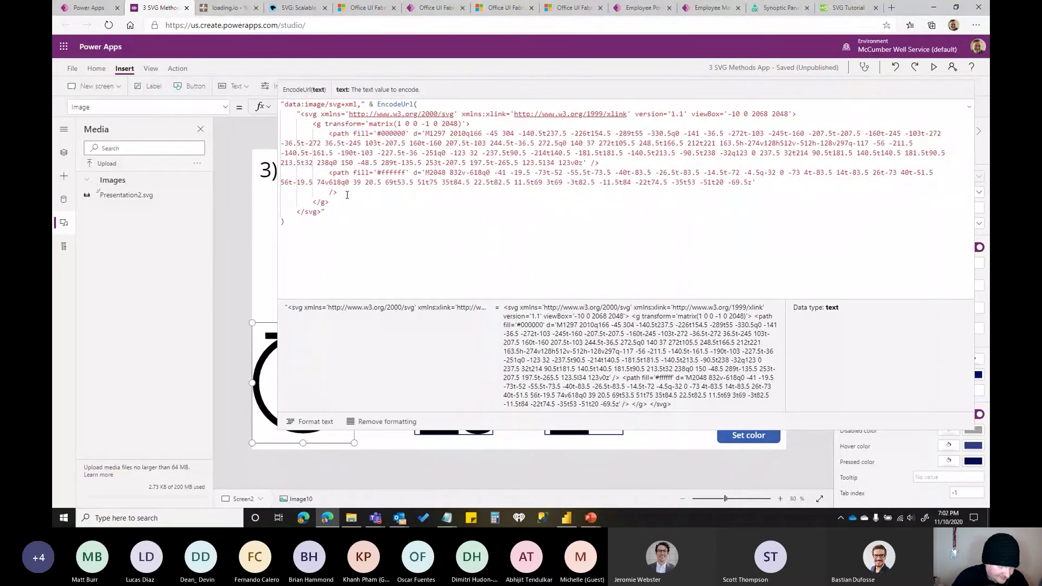
Add the full cylinder path with fill #000000 below the white path in the image's SVG formula.
{"action": "key", "text": "Return"}
{"action": "type", "text": "<path fill='#000000' d='M2048 832v-618q0 -41 -19.5 -73t-52 -55.5t-73.5 -40t-83.5 -26.5t-83.5 -14.5t-72 -4.5q-32 0 -73 4t-83.5 14t-83.5 26t-73 40t-51.5 56t-19.5 74v618q0 39 20.5 69t53.5 51t75 35t84.5 22.5t82.5 11.5t69 3t69 -3t82.5 -11.5t84 -22t74.5 -35t53 -51t20 -69.5z                 M1920 214v470q-60 -24 -125 -34t-130 -10q-63 0 -130.5 10t-126.5 34v-470q0 -8 6.5 -13.5t11.5 -10.5q19 -17 49.5 -29t64 -19.5t66.5 -10.5t58 -3q26 0 59 3t66 10.5t63 19t50 29.5q5 5 11.5 10.5t6.5 13.5z                 M1920 835q-12 16 -46 28t-73.5 19t-77.5 10.5t-58 3.5q-19 0 -58.5 -3.5t-81 -12t-76 -21.5t-42.5 -31q13 -17 47.5 -28t74 -18.5t77.5 -10.5t59 -3q19 0 58 3.5t80 11.5t74.5 20.5t42.5 31.5z'             />"}
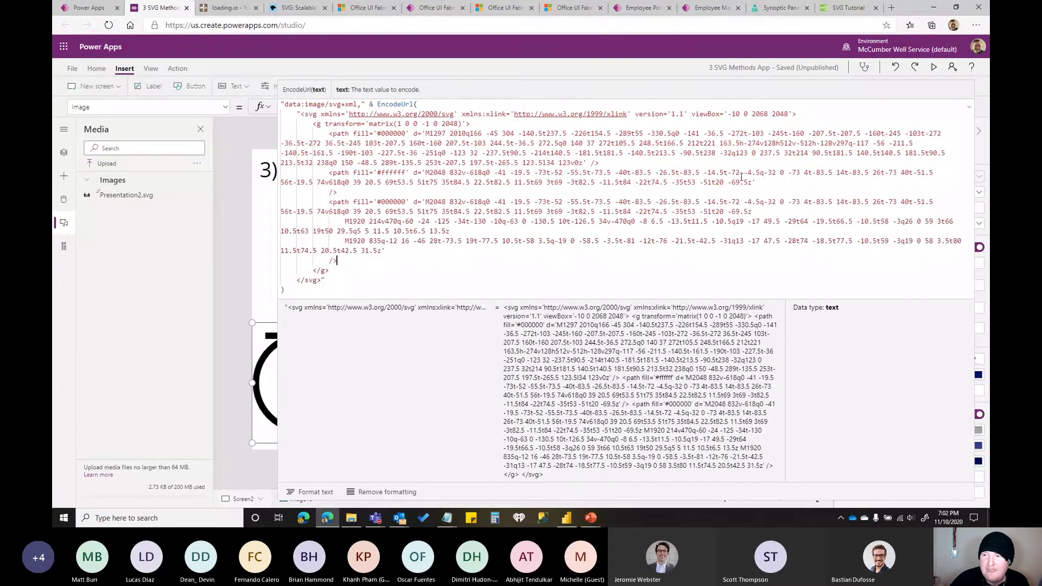
{"action": "left_click", "coordinate": [970, 110]}
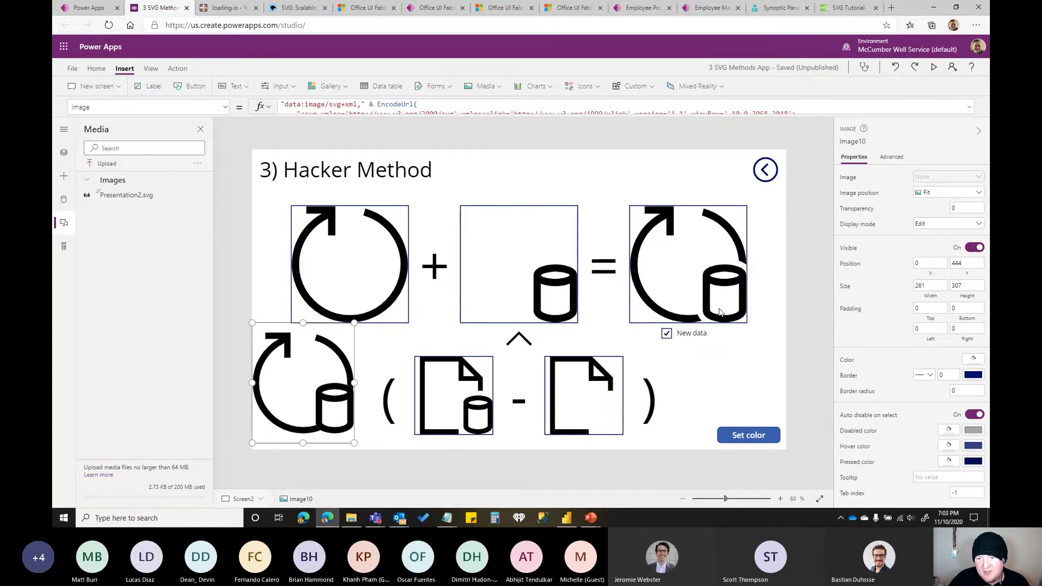
Add the attribute stroke='#ffffff' to the white-filled cylinder path in the image's SVG formula.
{"action": "left_click", "coordinate": [969, 107]}
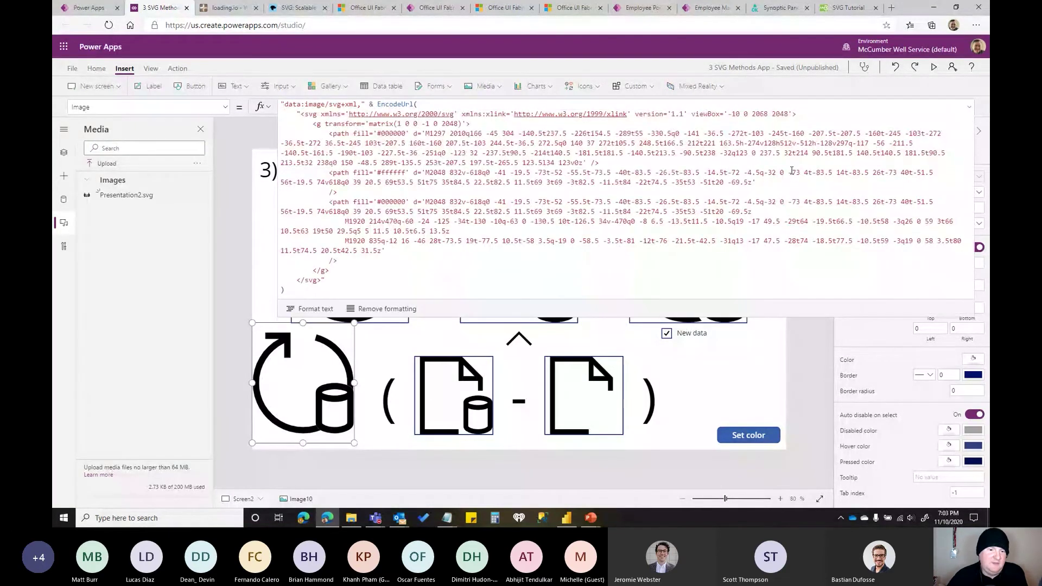
{"action": "left_click", "coordinate": [415, 173]}
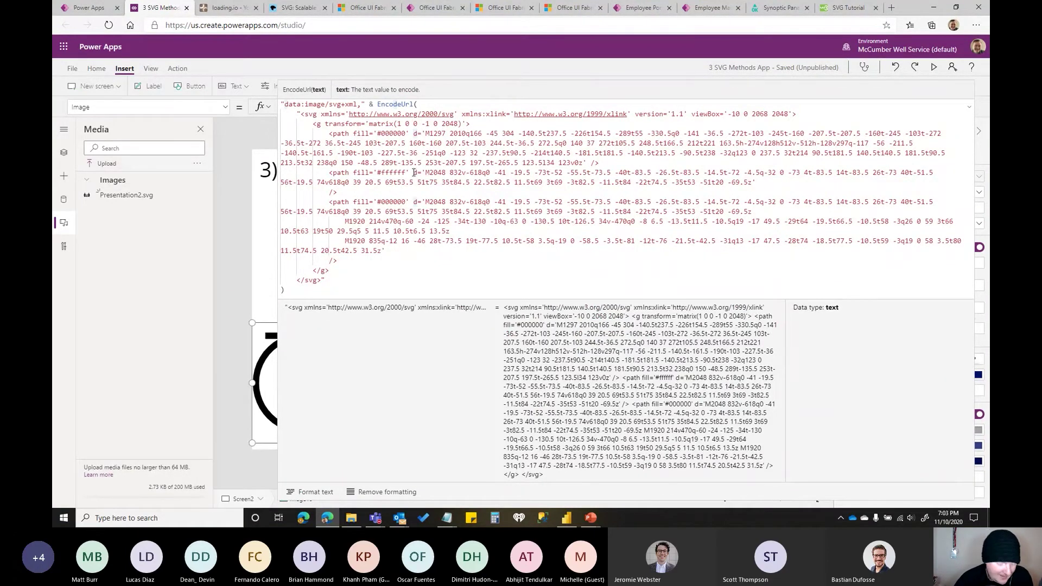
{"action": "type", "text": "stroke"}
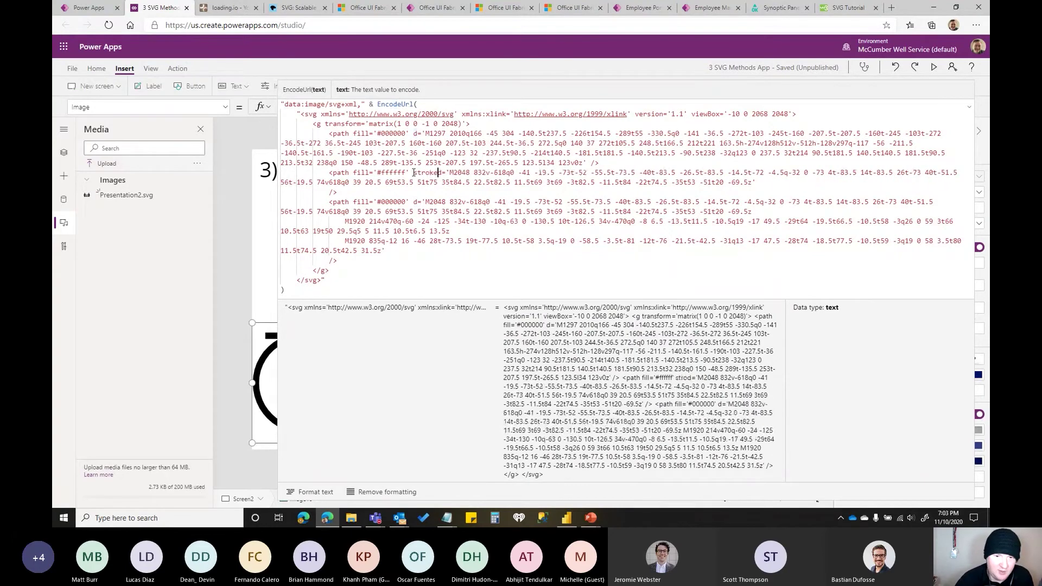
{"action": "type", "text": "="}
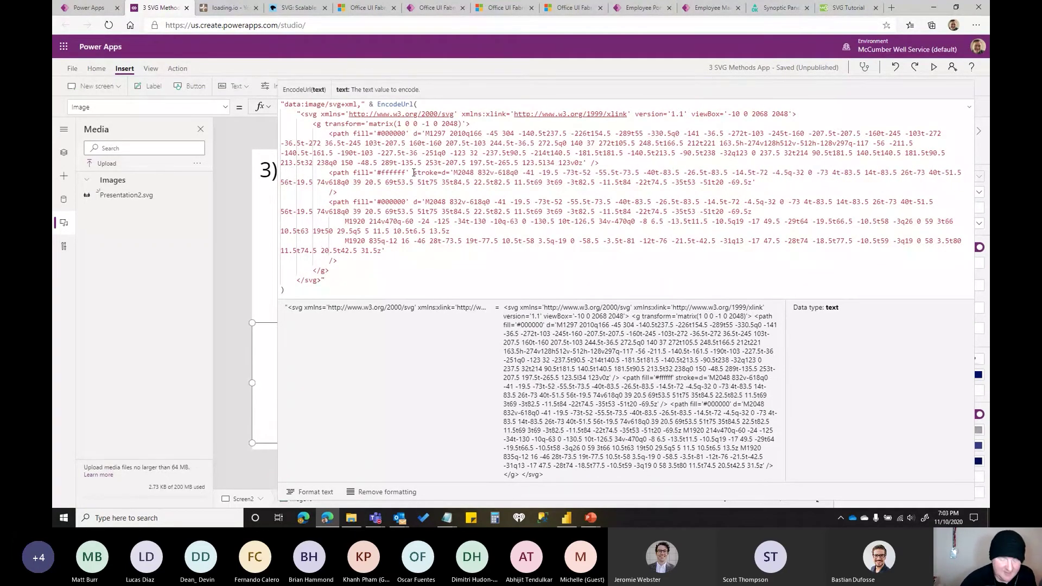
{"action": "type", "text": "'"}
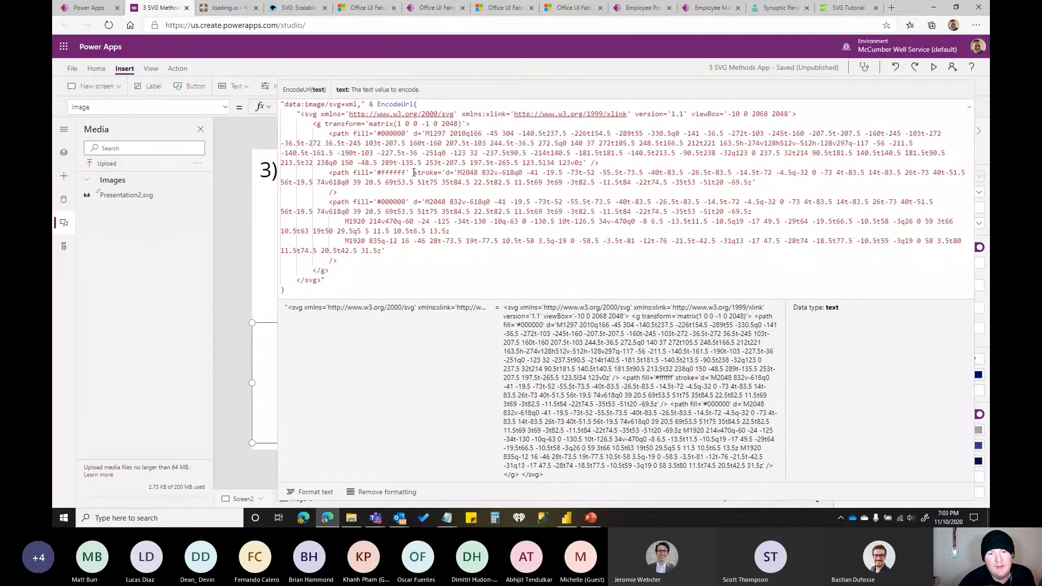
{"action": "type", "text": "#ffffff"}
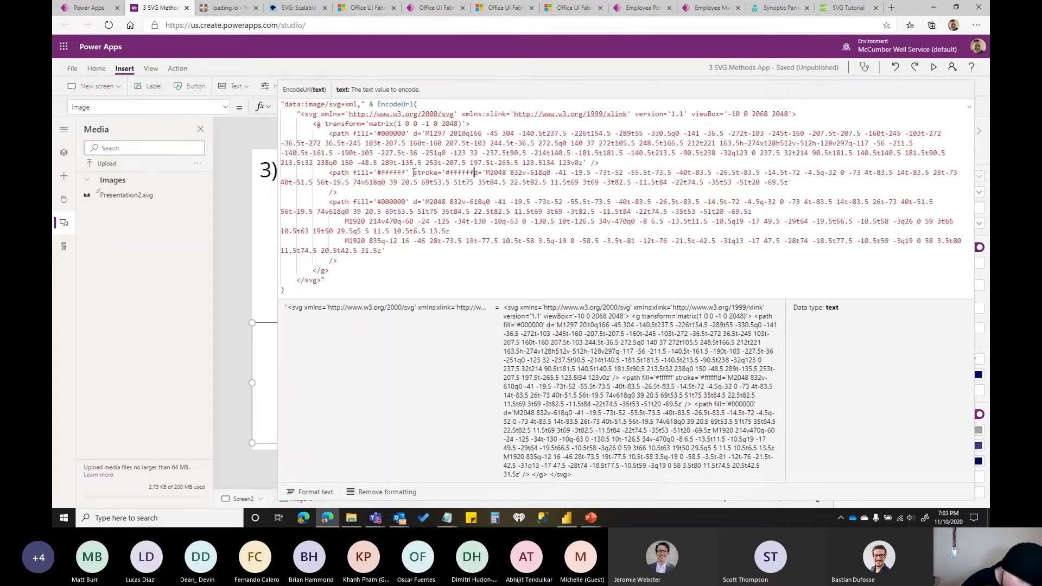
{"action": "type", "text": "'"}
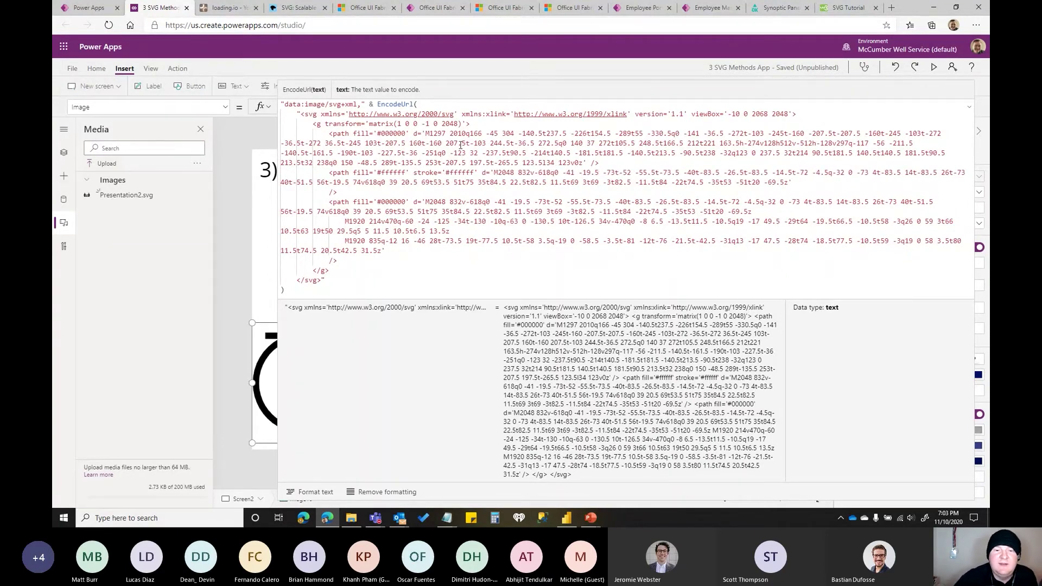
{"action": "left_click", "coordinate": [324, 453]}
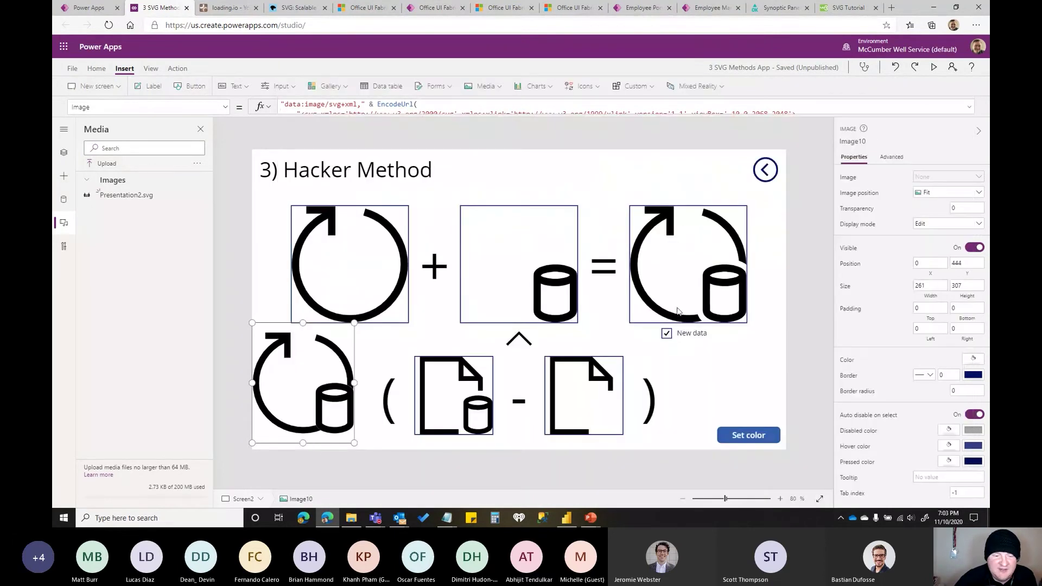
Examine up close the white outline separating the cylinder from the circular arrow in the new icon.
{"action": "left_click", "coordinate": [780, 498]}
{"action": "left_click", "coordinate": [780, 499]}
{"action": "left_click", "coordinate": [780, 499]}
{"action": "left_click", "coordinate": [780, 499]}
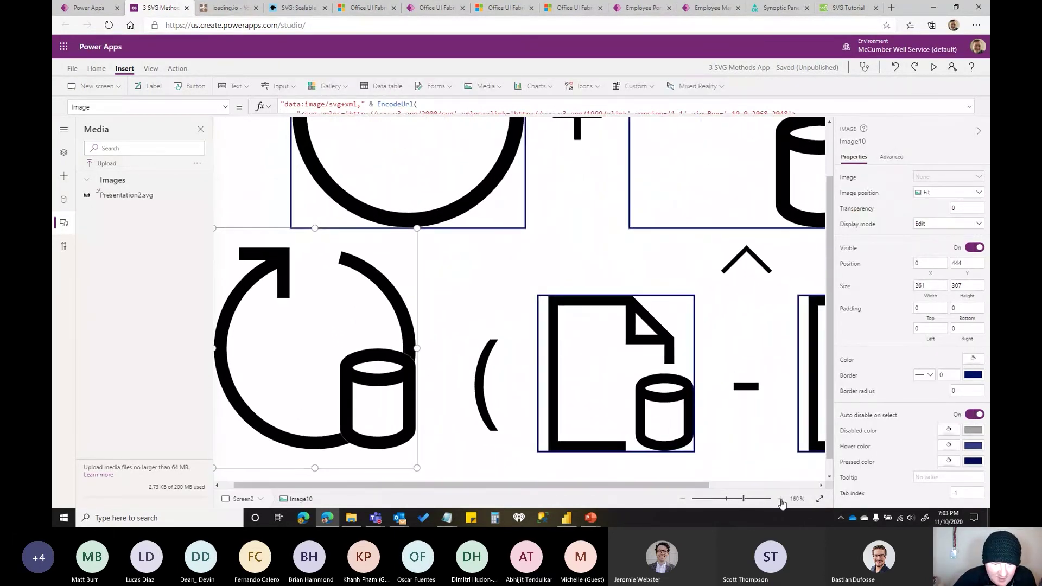
{"action": "left_click", "coordinate": [780, 499]}
{"action": "left_click", "coordinate": [781, 498]}
{"action": "left_click", "coordinate": [780, 499]}
{"action": "left_click", "coordinate": [781, 499]}
{"action": "left_click", "coordinate": [780, 499]}
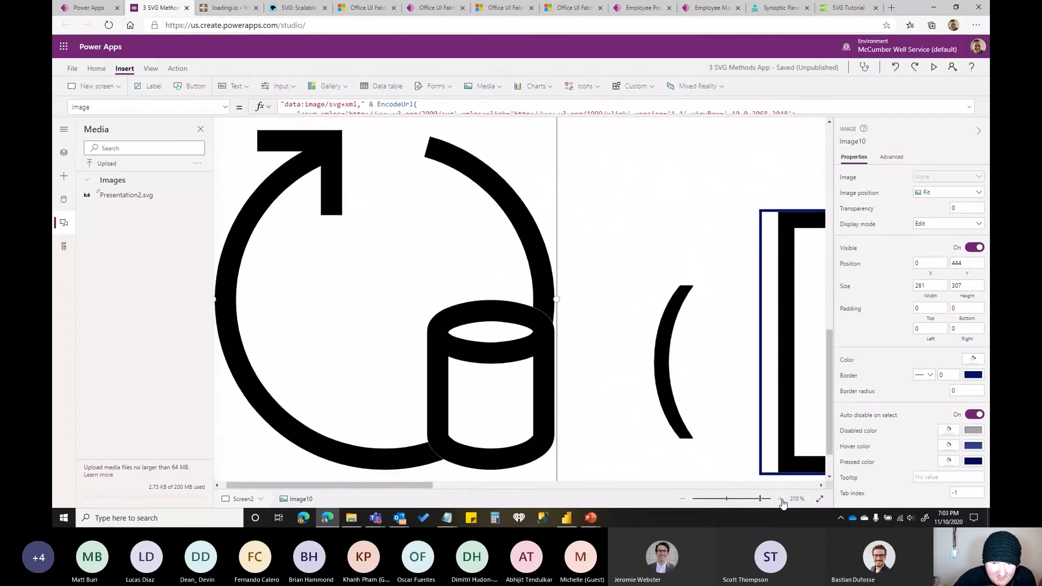
{"action": "left_click", "coordinate": [780, 499]}
{"action": "left_click", "coordinate": [780, 498]}
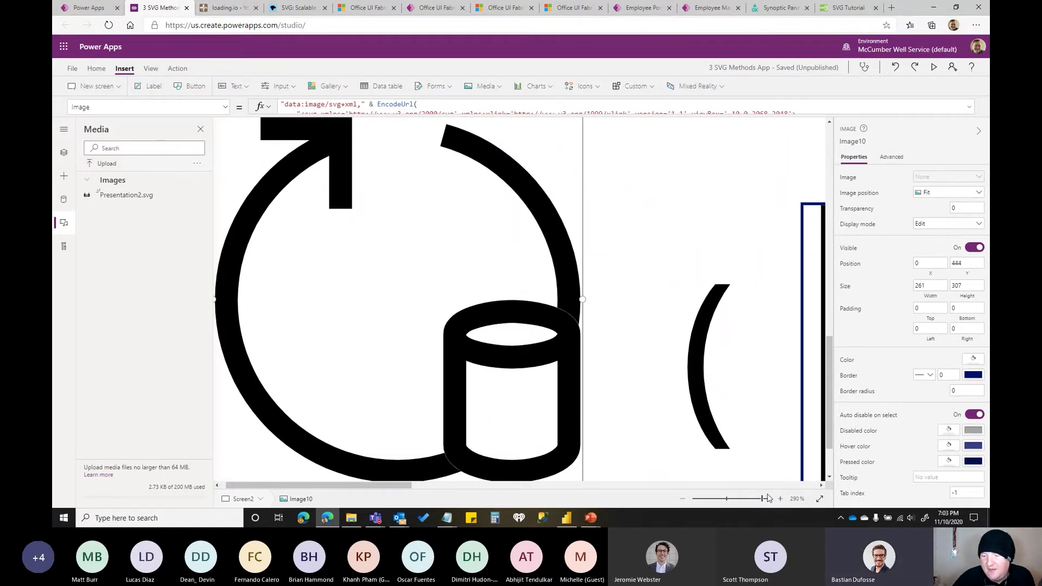
{"action": "left_click", "coordinate": [819, 498]}
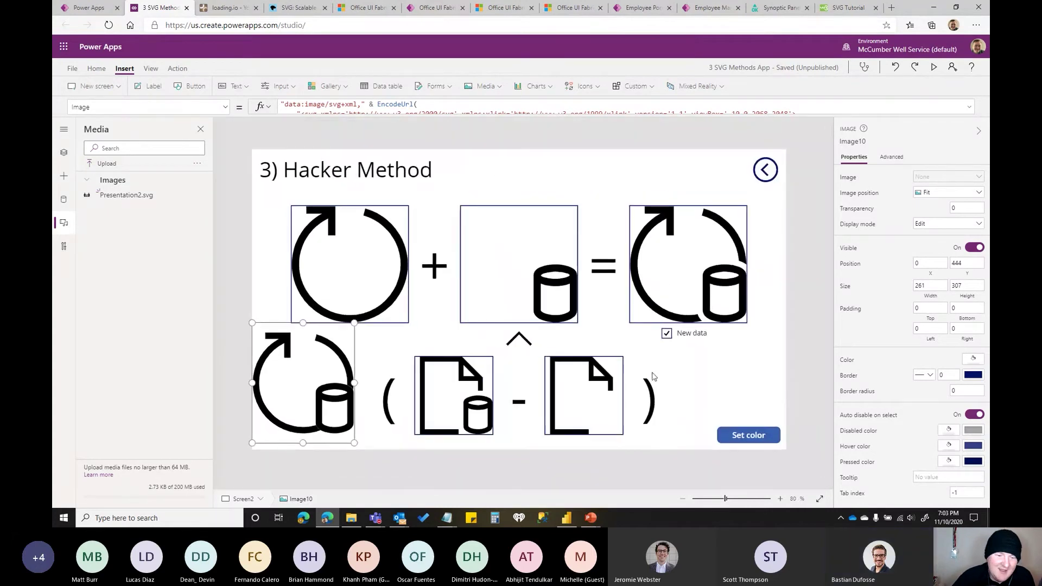
Add the attribute stroke-width='50' to the white cylinder path in the image's SVG formula.
{"action": "left_click", "coordinate": [971, 110]}
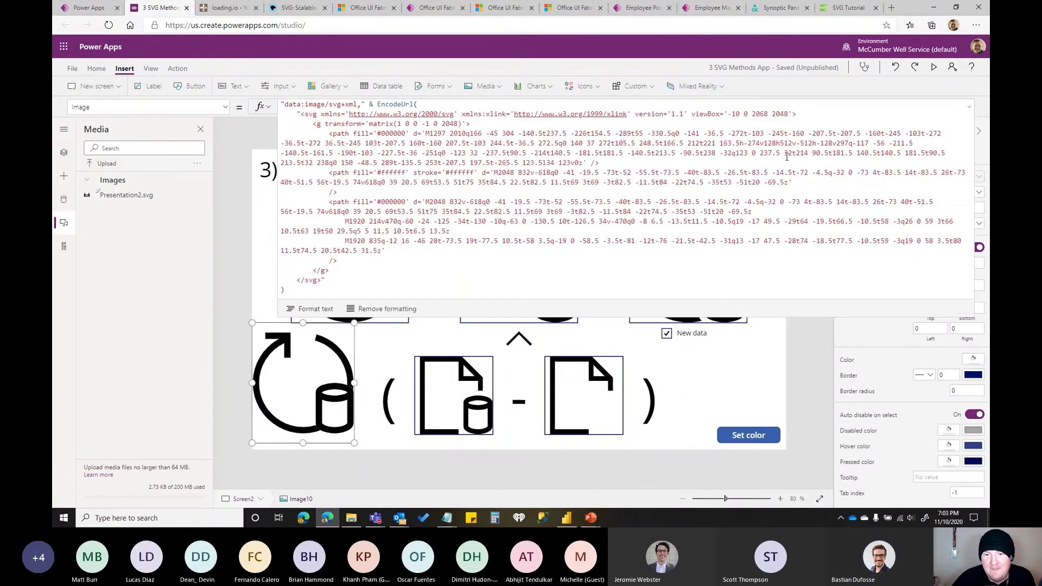
{"action": "left_click", "coordinate": [479, 172]}
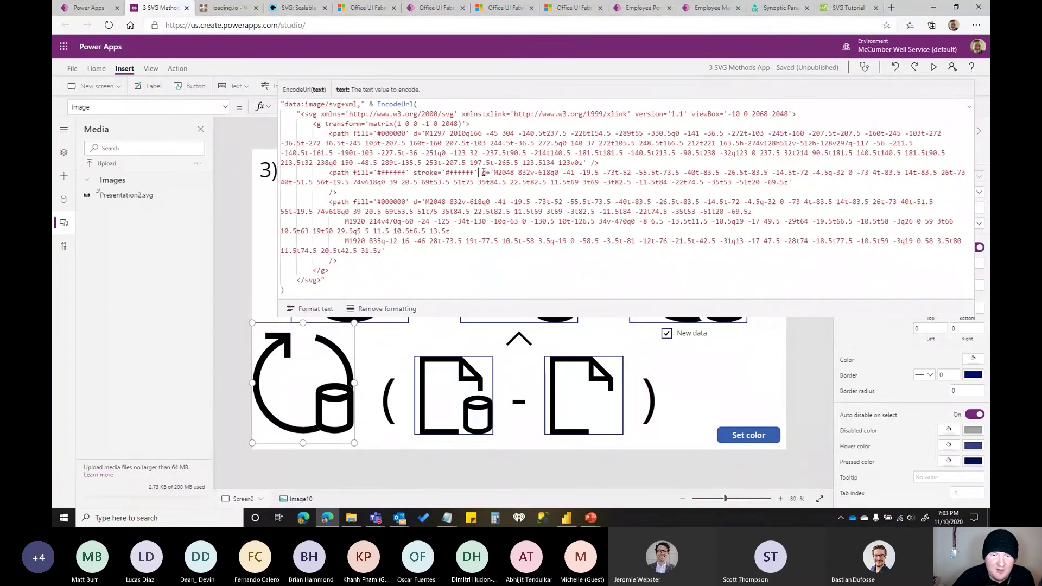
{"action": "type", "text": "stroke"}
{"action": "type", "text": "-wi"}
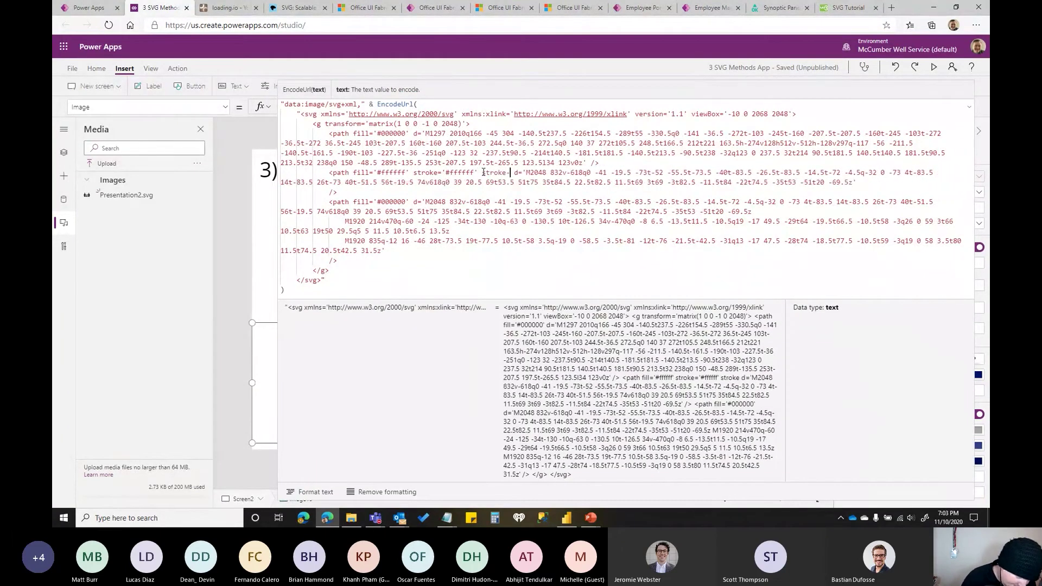
{"action": "type", "text": "dth"}
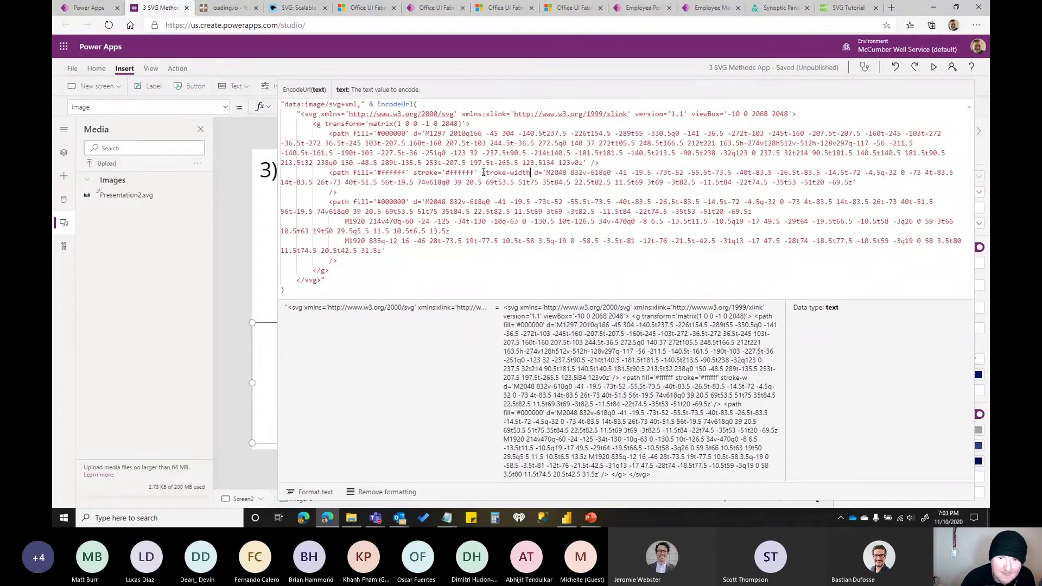
{"action": "type", "text": "="}
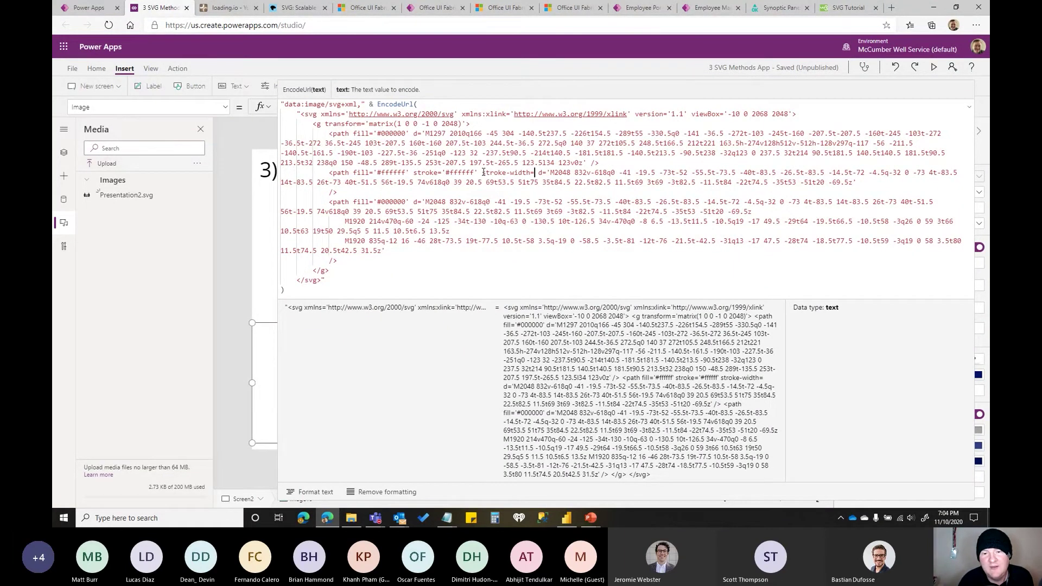
{"action": "type", "text": "''"}
{"action": "key", "text": "BackSpace"}
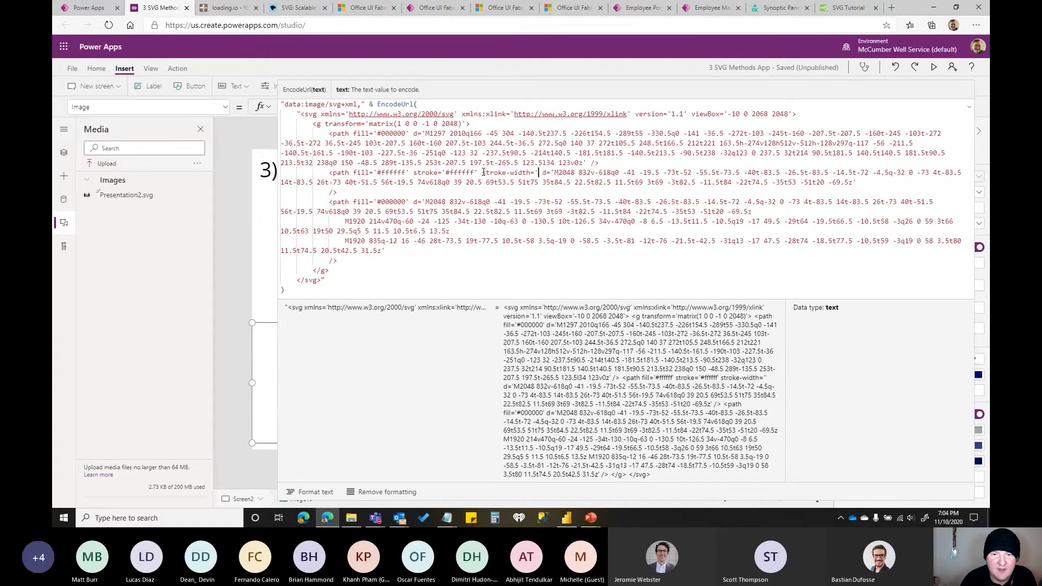
{"action": "type", "text": "'"}
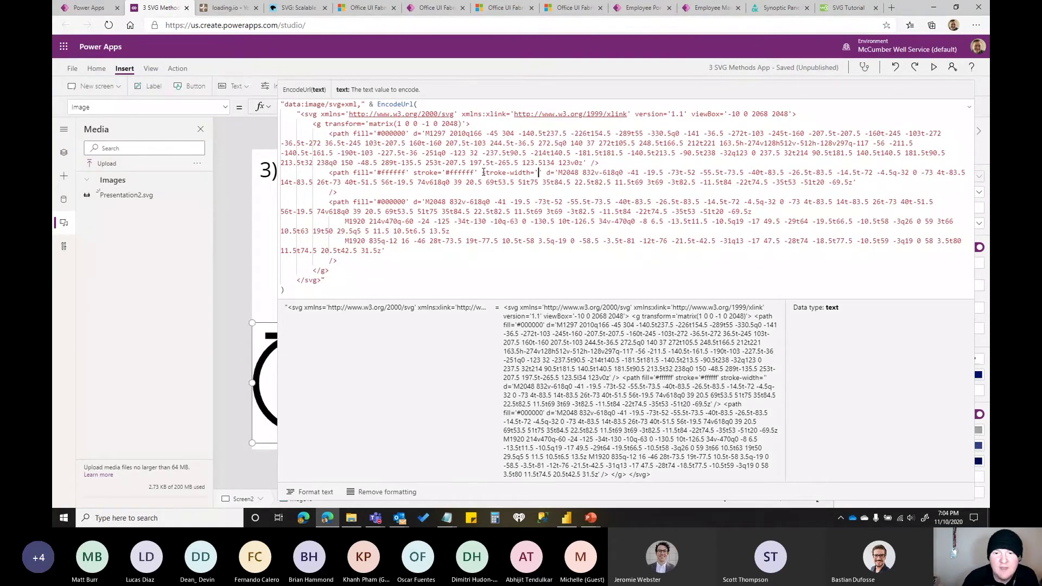
{"action": "type", "text": "50"}
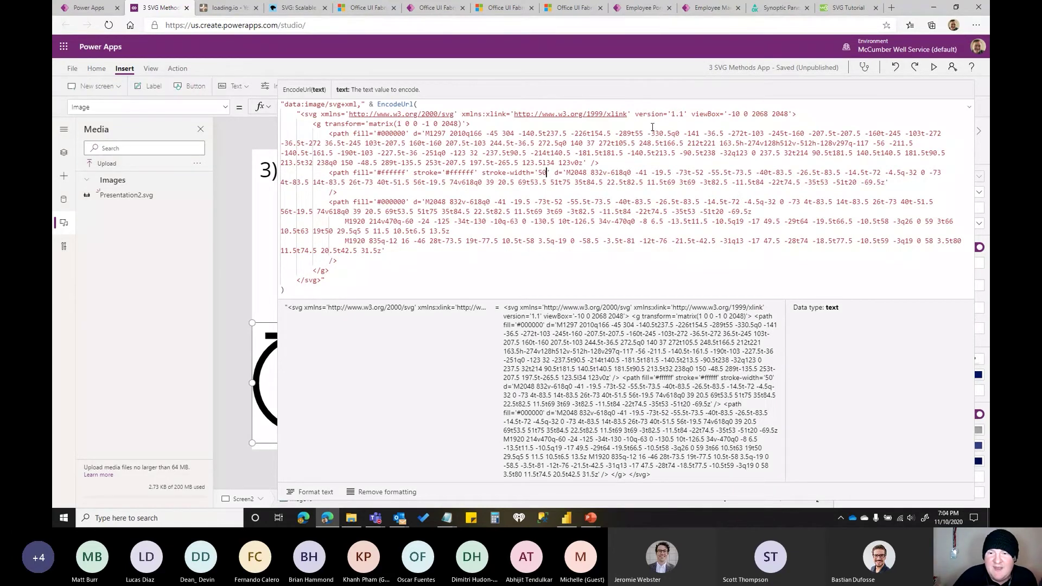
{"action": "left_click", "coordinate": [969, 107]}
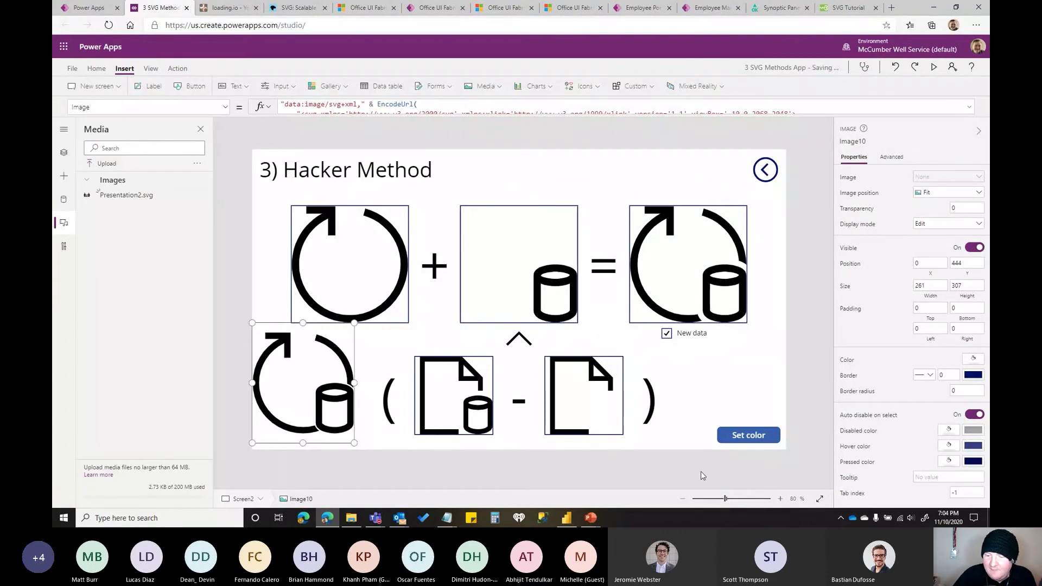
Compare the gap around the new icon's cylinder with the one in the neighbouring document icon.
{"action": "left_click_drag", "start_coordinate": [726, 502], "coordinate": [759, 498]}
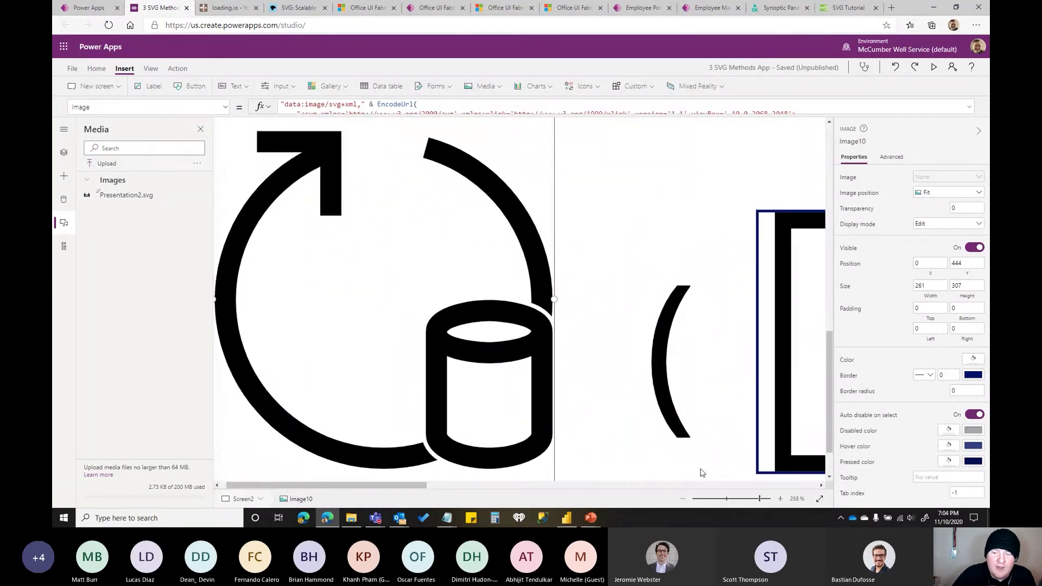
{"action": "left_click", "coordinate": [682, 499]}
{"action": "left_click", "coordinate": [682, 499]}
{"action": "left_click", "coordinate": [682, 499]}
{"action": "left_click", "coordinate": [682, 499]}
{"action": "left_click", "coordinate": [682, 502]}
{"action": "left_click", "coordinate": [682, 502]}
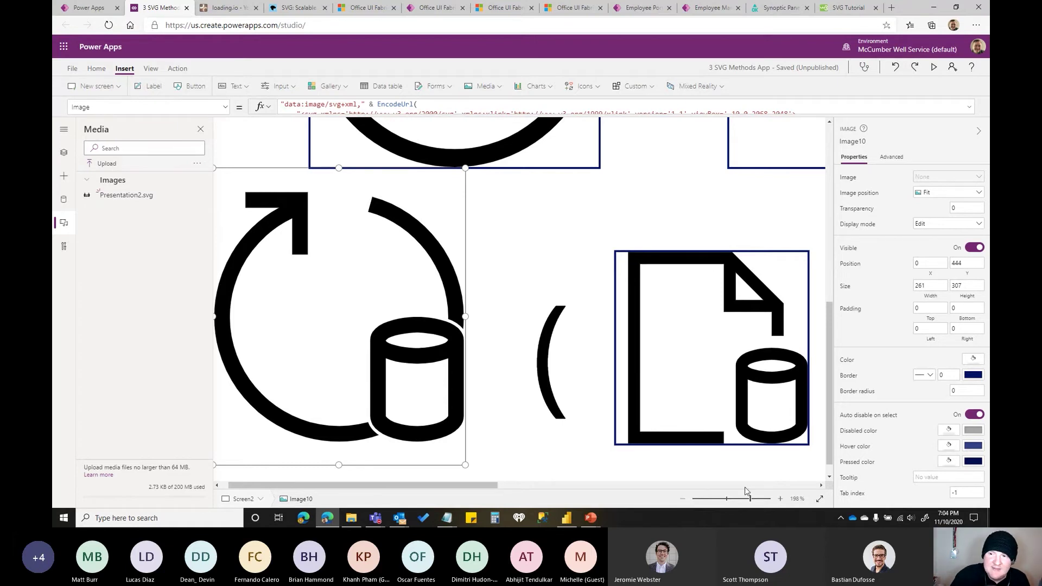
Set the stroke-width of the white cylinder path to 205 in the image's SVG formula.
{"action": "left_click", "coordinate": [969, 107]}
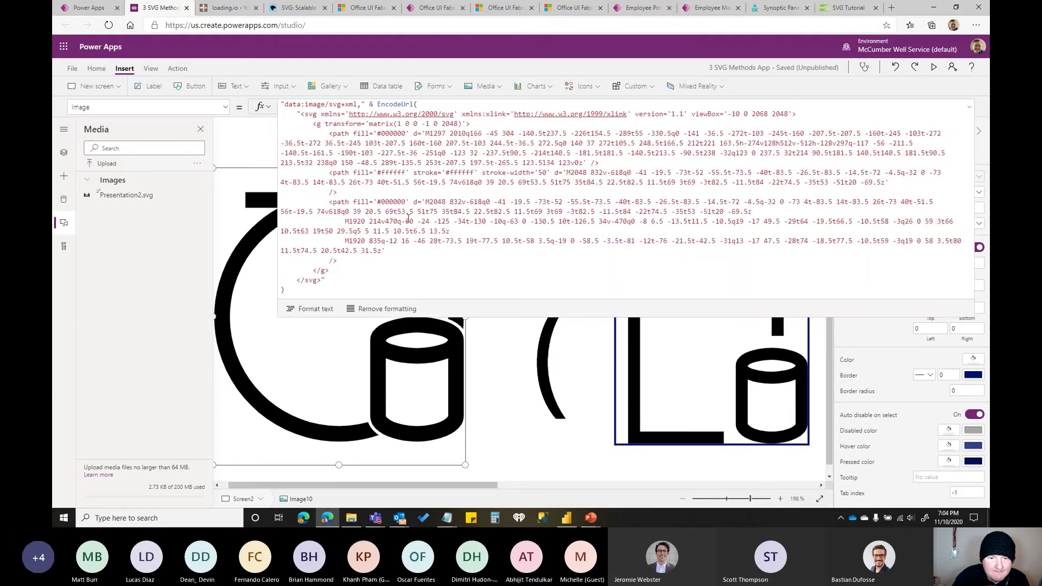
{"action": "double_click", "coordinate": [541, 172]}
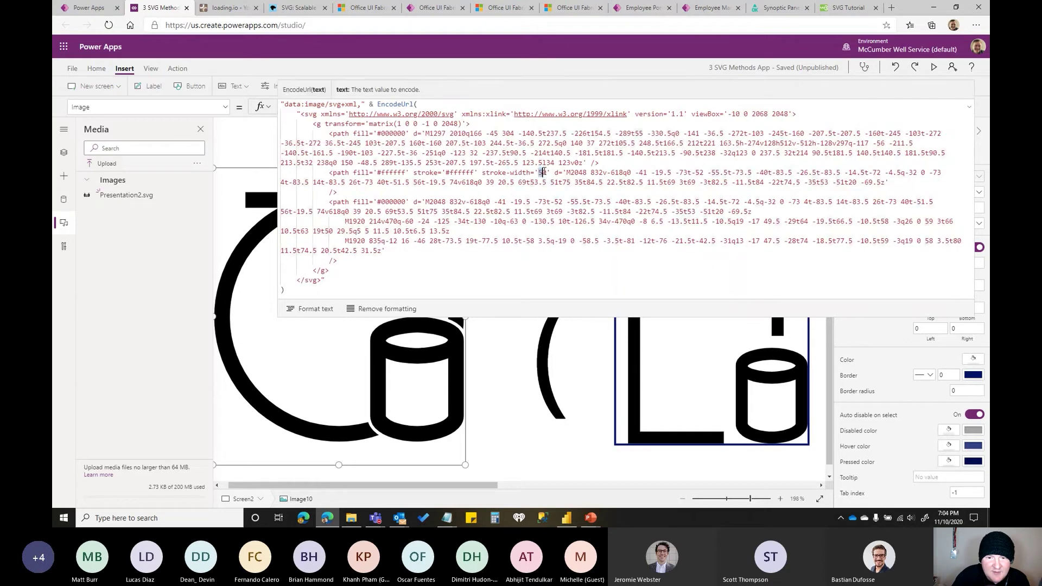
{"action": "type", "text": "205"}
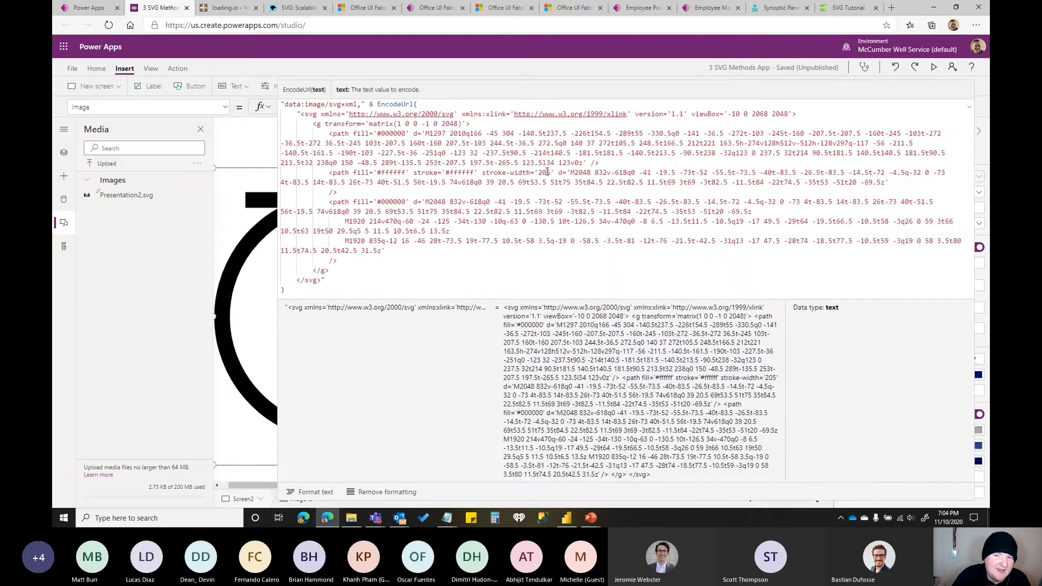
{"action": "left_click", "coordinate": [969, 107]}
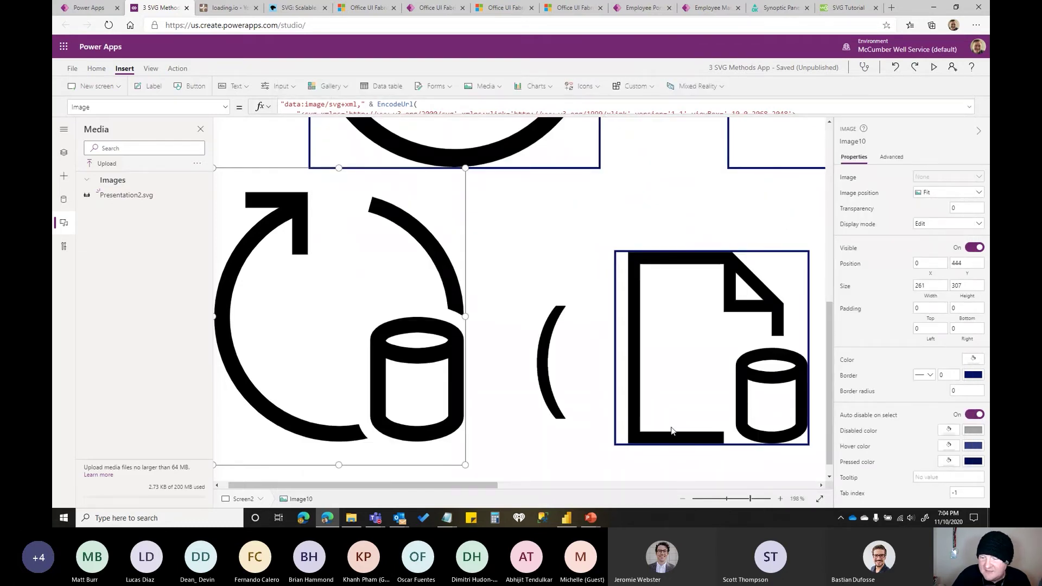
Preview the app, toggle the New data checkbox off and on, and select the combined icon after the equals sign.
{"action": "left_click_drag", "start_coordinate": [749, 501], "coordinate": [721, 499]}
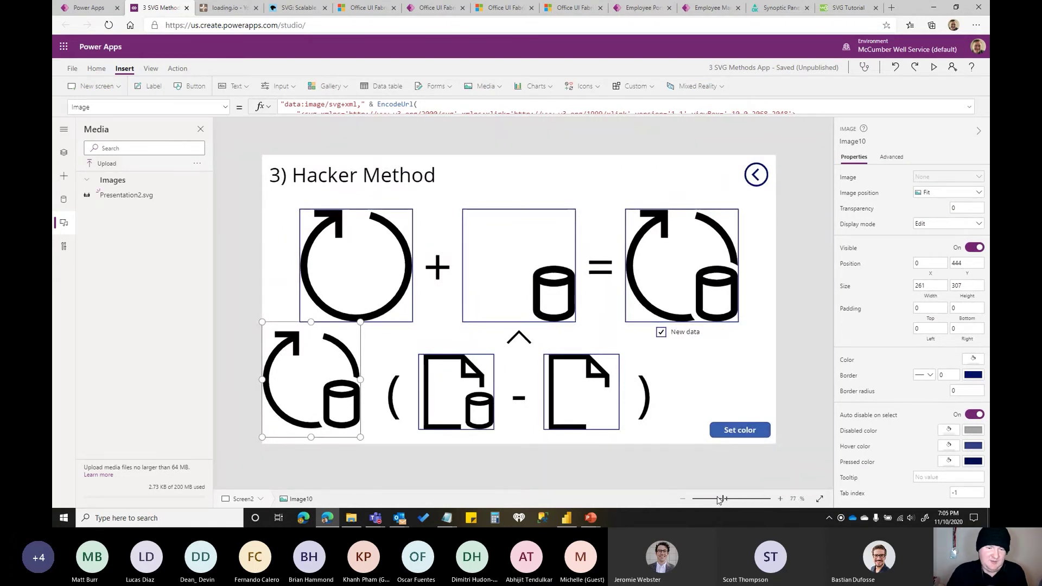
{"action": "left_click", "coordinate": [661, 331]}
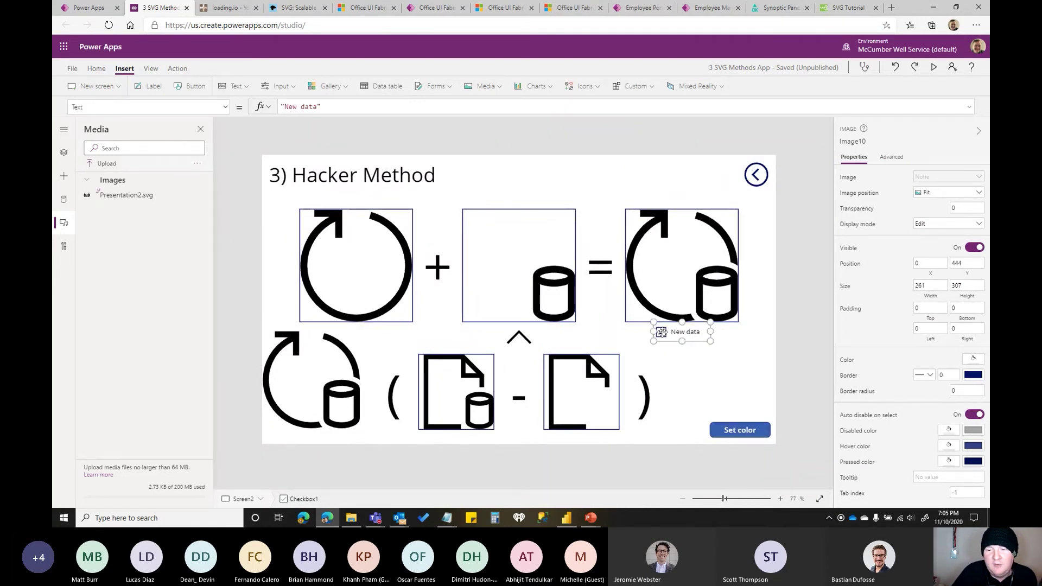
{"action": "left_click", "coordinate": [933, 67]}
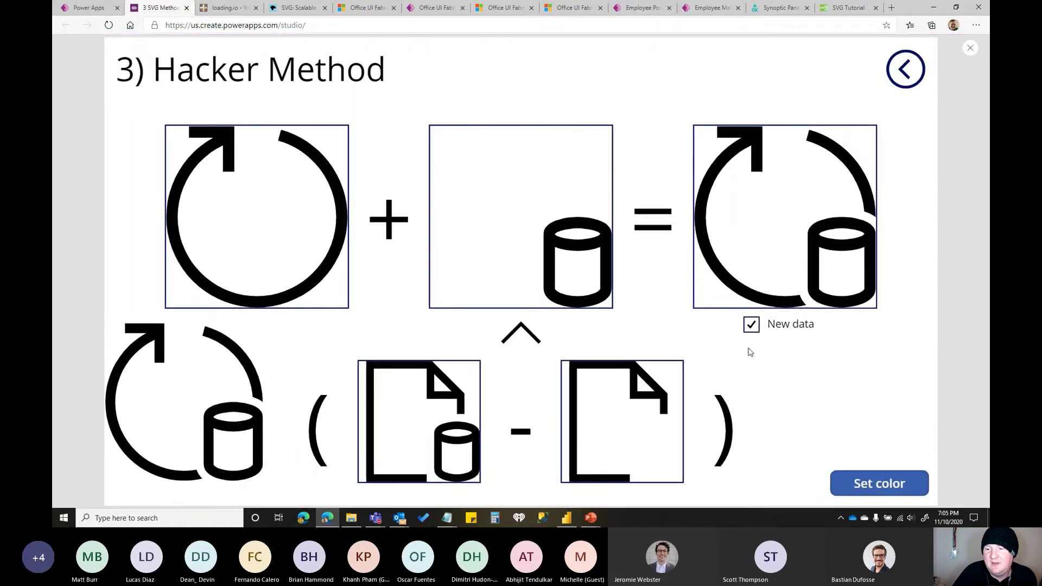
{"action": "left_click", "coordinate": [751, 329]}
{"action": "left_click", "coordinate": [751, 329]}
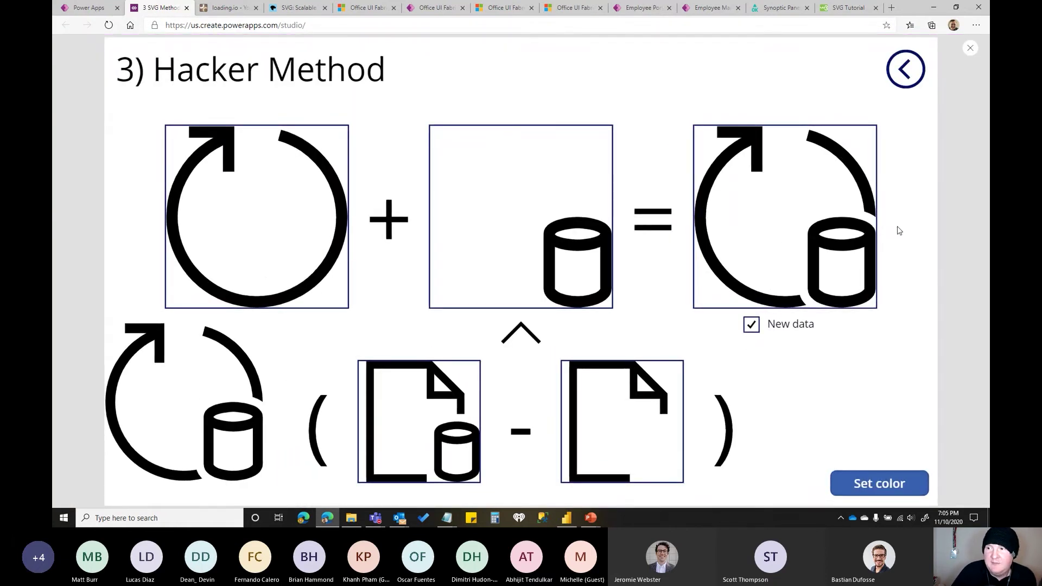
{"action": "left_click", "coordinate": [970, 49]}
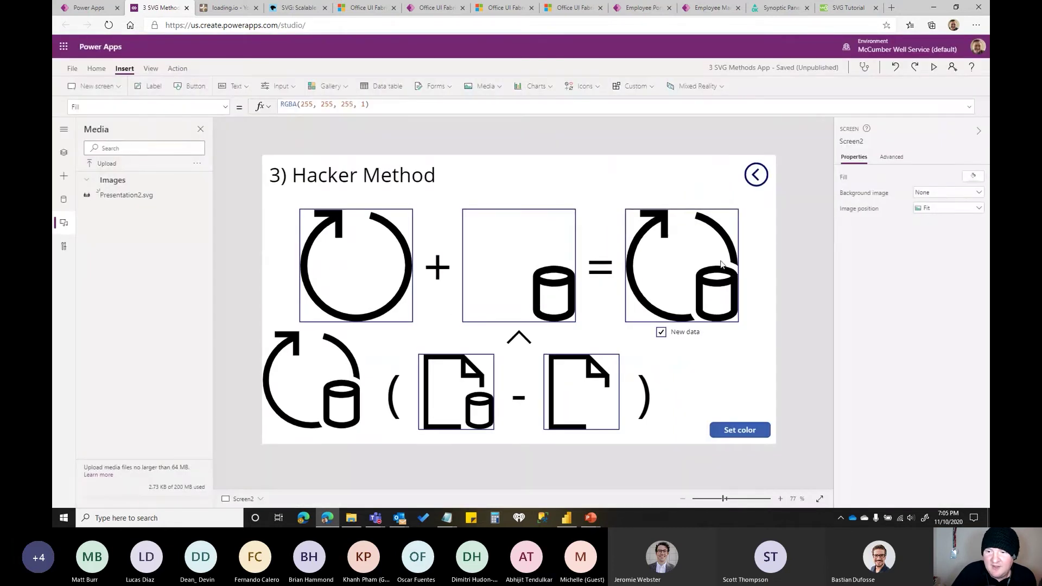
{"action": "left_click", "coordinate": [726, 265]}
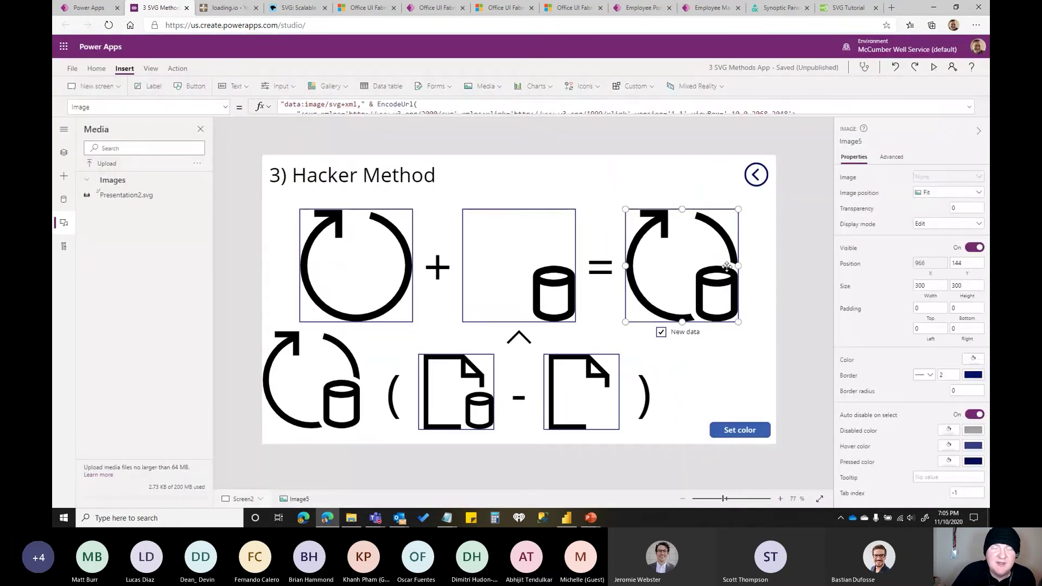
In the combined icon's image formula, extend the If condition to read Checkbox1.Value = true.
{"action": "left_click", "coordinate": [969, 107]}
{"action": "left_click_drag", "start_coordinate": [596, 319], "coordinate": [583, 393]}
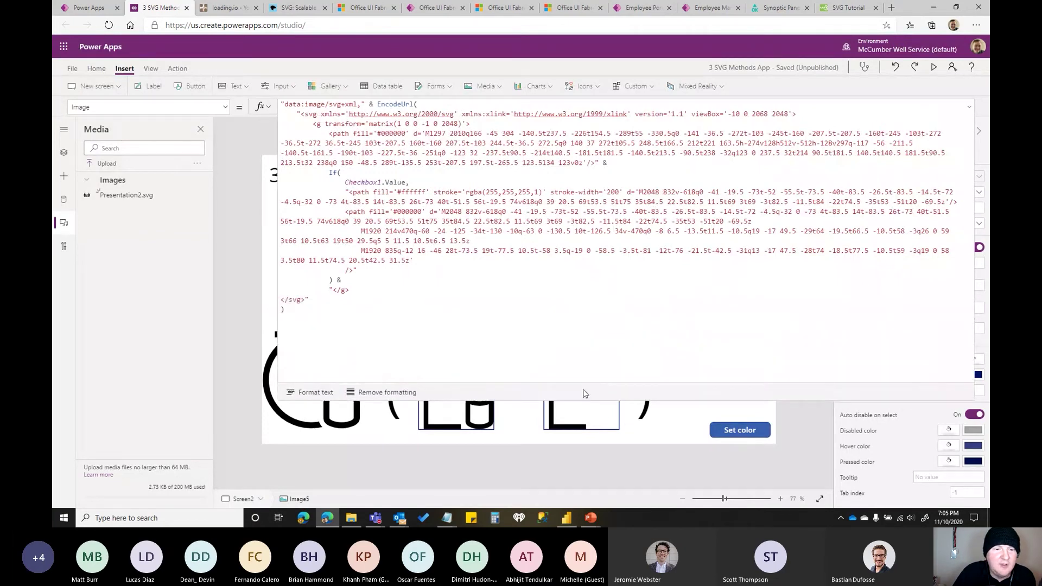
{"action": "left_click", "coordinate": [598, 163]}
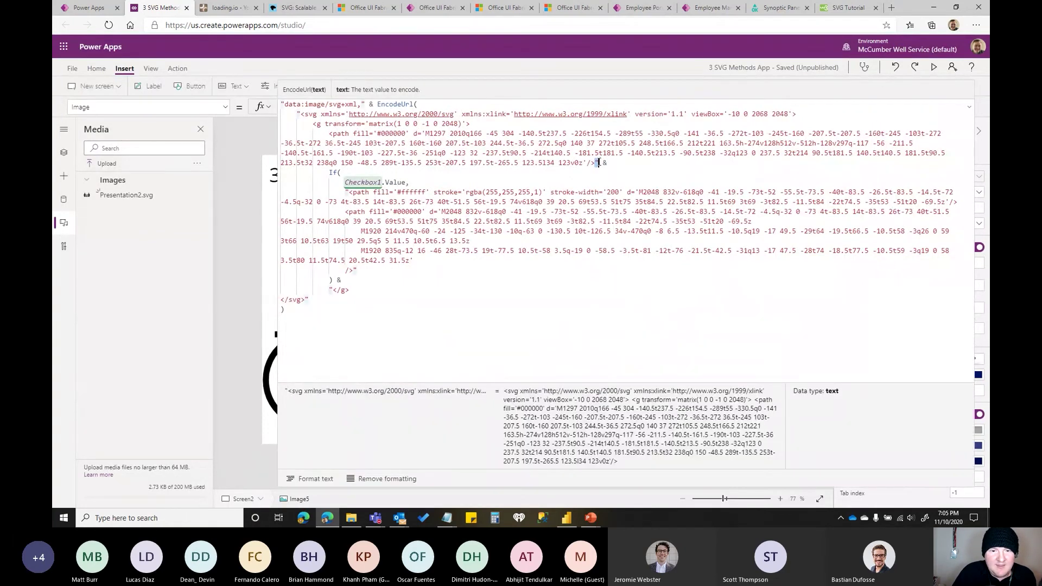
{"action": "left_click_drag", "start_coordinate": [598, 163], "coordinate": [297, 114]}
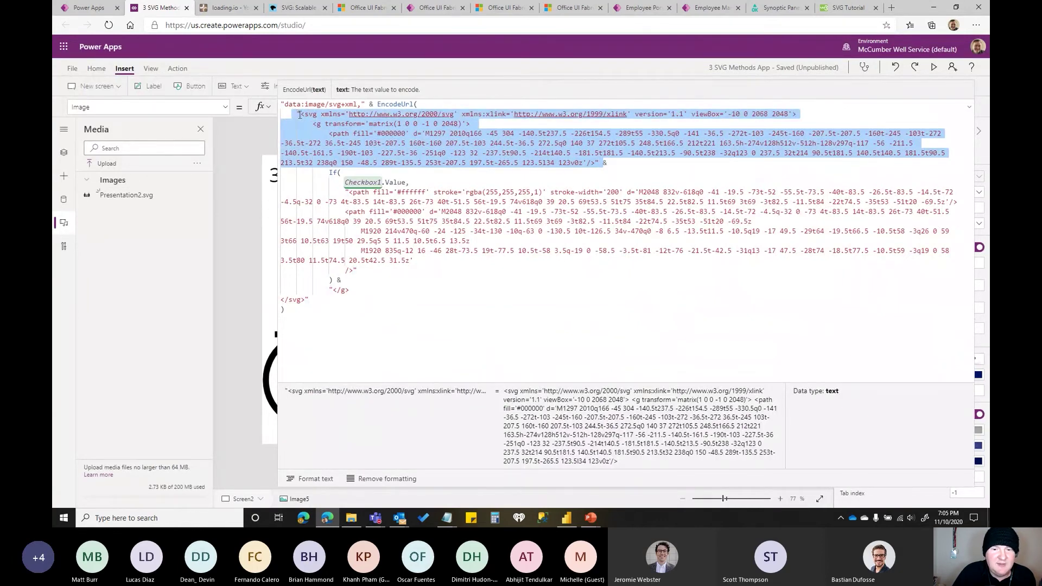
{"action": "left_click", "coordinate": [607, 163]}
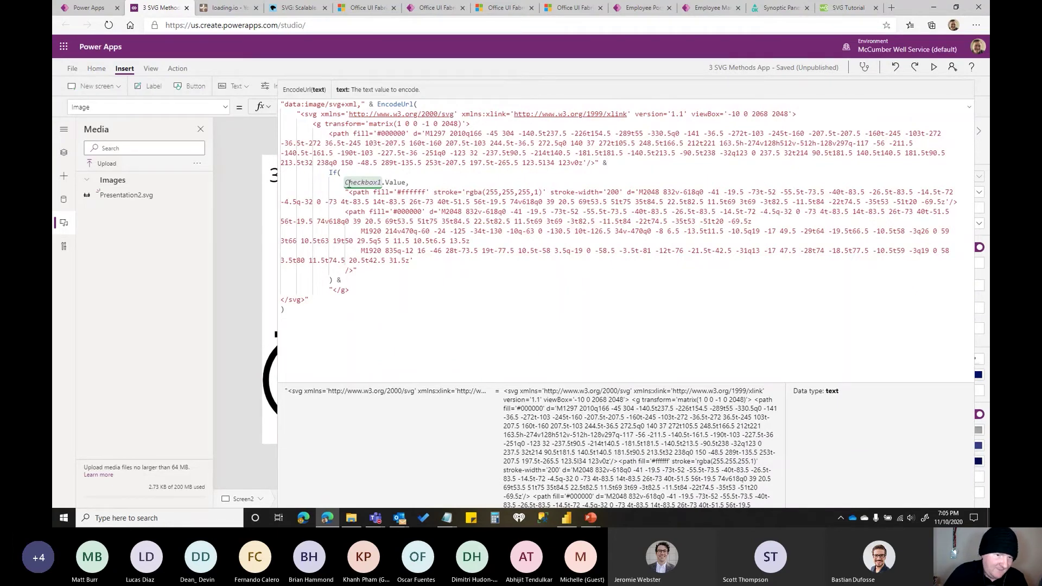
{"action": "left_click", "coordinate": [406, 183]}
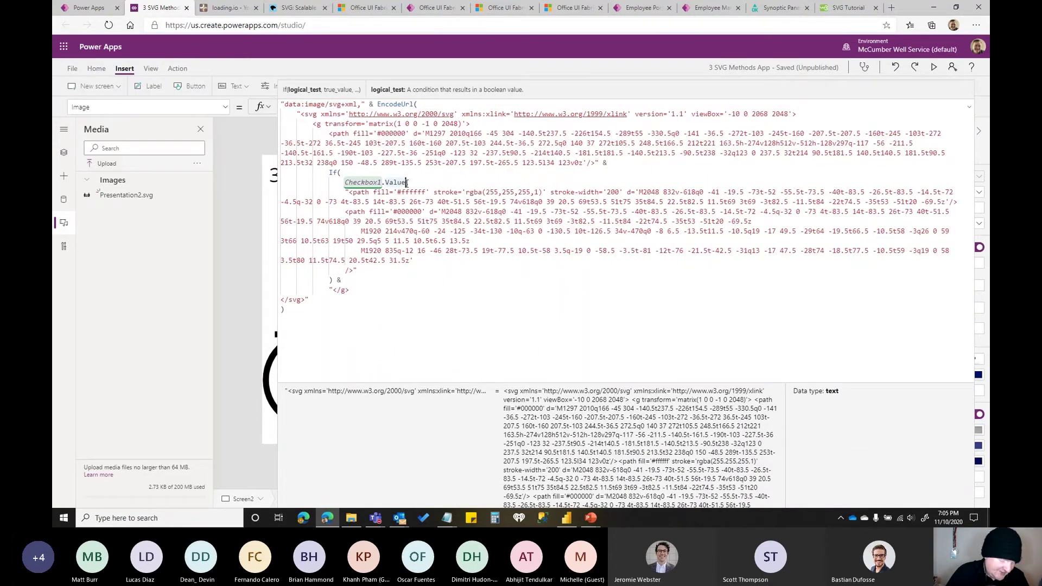
{"action": "type", "text": "= true,"}
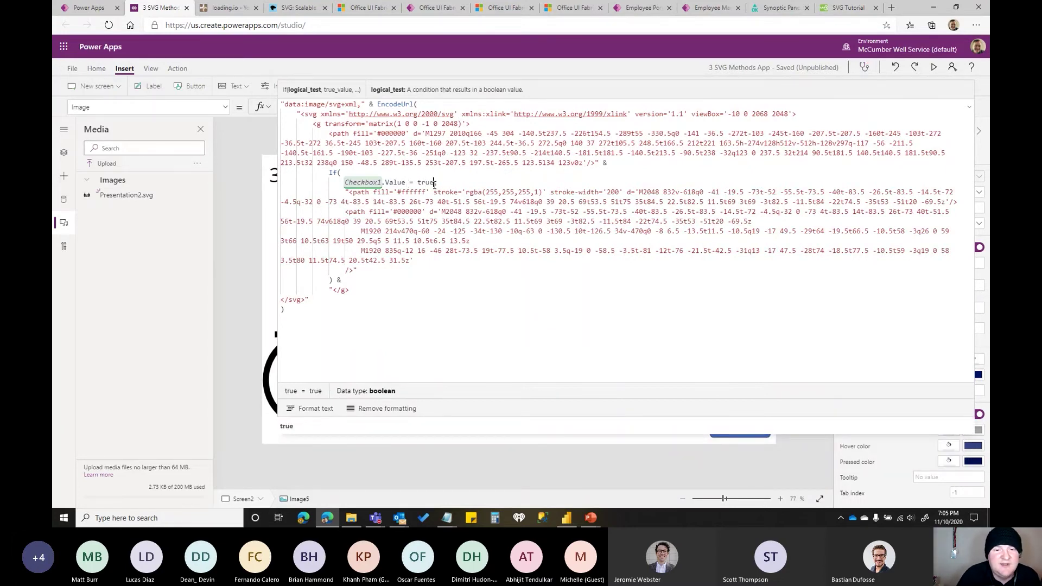
Examine the formula's If function, its checkbox condition, the white and black cylinder paths, and the closing SVG tags.
{"action": "left_click", "coordinate": [438, 201]}
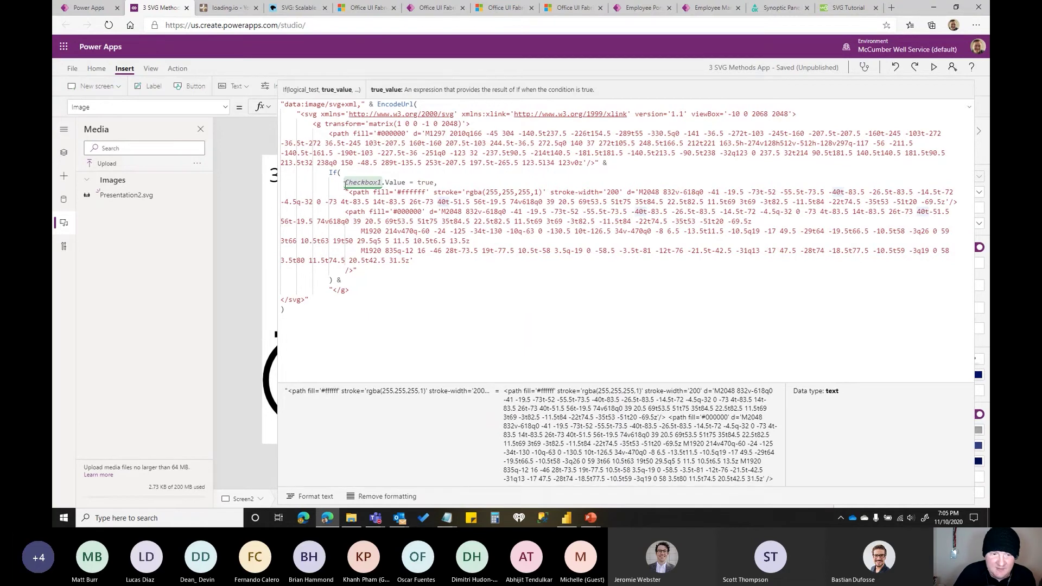
{"action": "left_click", "coordinate": [345, 192], "text": "shift"}
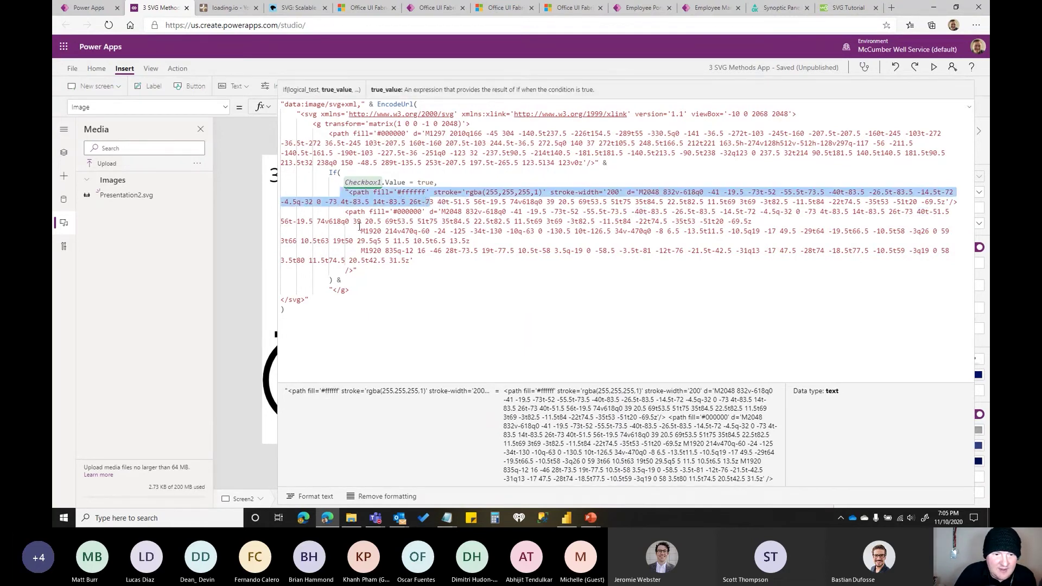
{"action": "left_click_drag", "start_coordinate": [346, 211], "coordinate": [358, 270]}
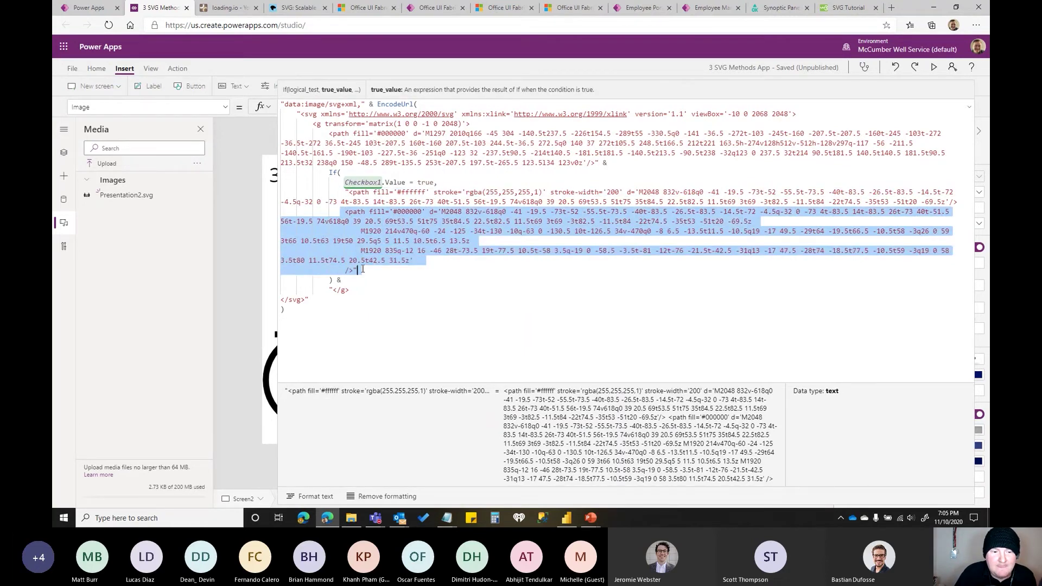
{"action": "left_click", "coordinate": [346, 280]}
{"action": "key", "text": "BackSpace"}
{"action": "key", "text": "BackSpace"}
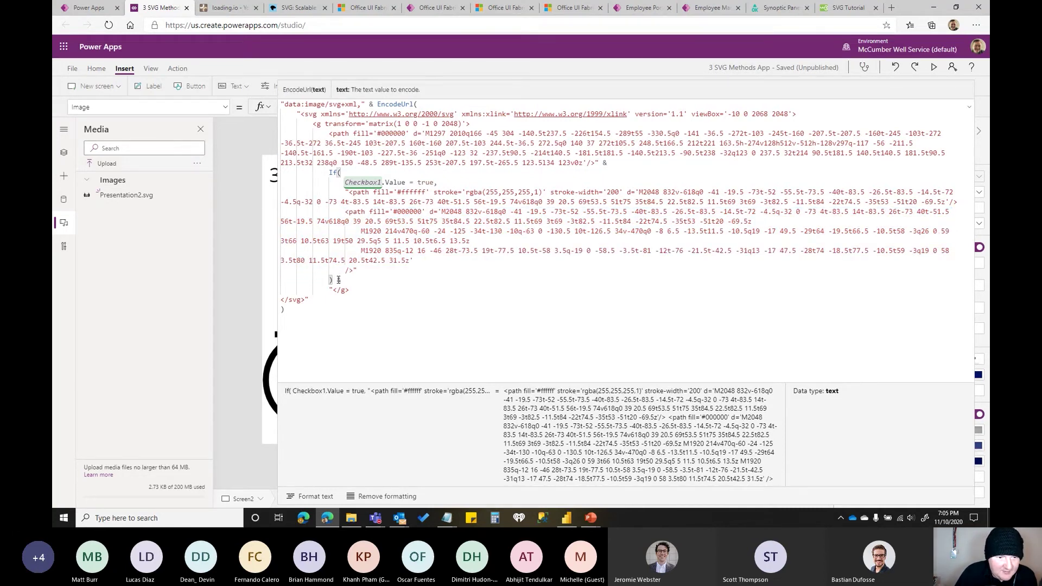
{"action": "left_click", "coordinate": [332, 290]}
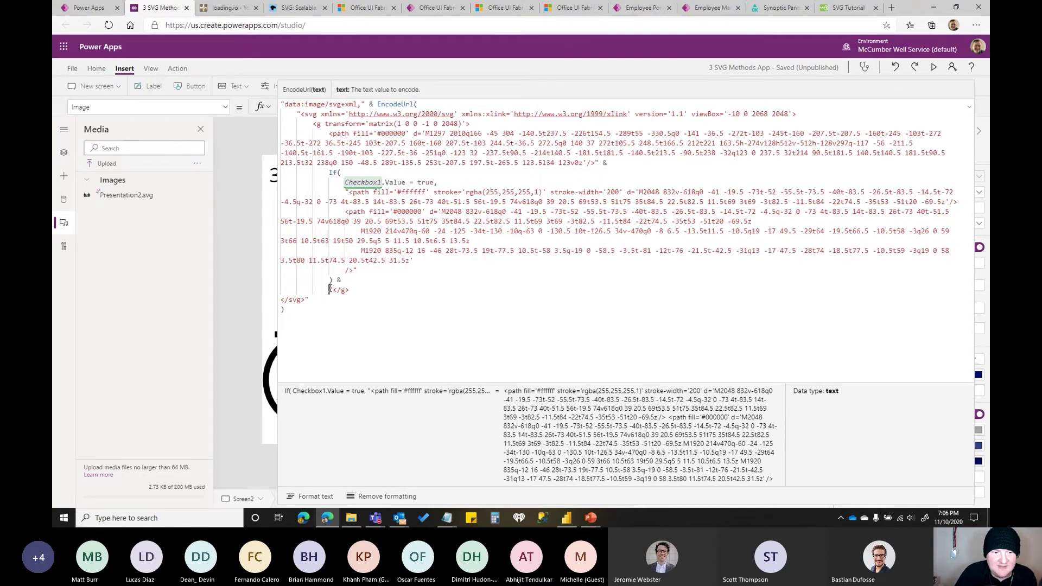
{"action": "left_click", "coordinate": [305, 300]}
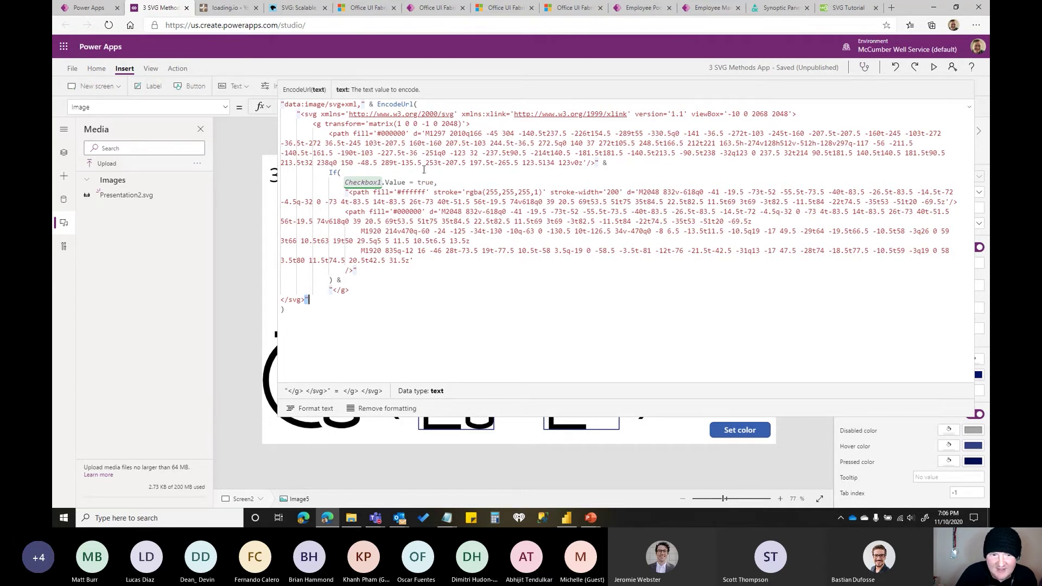
{"action": "left_click_drag", "start_coordinate": [434, 183], "coordinate": [345, 183]}
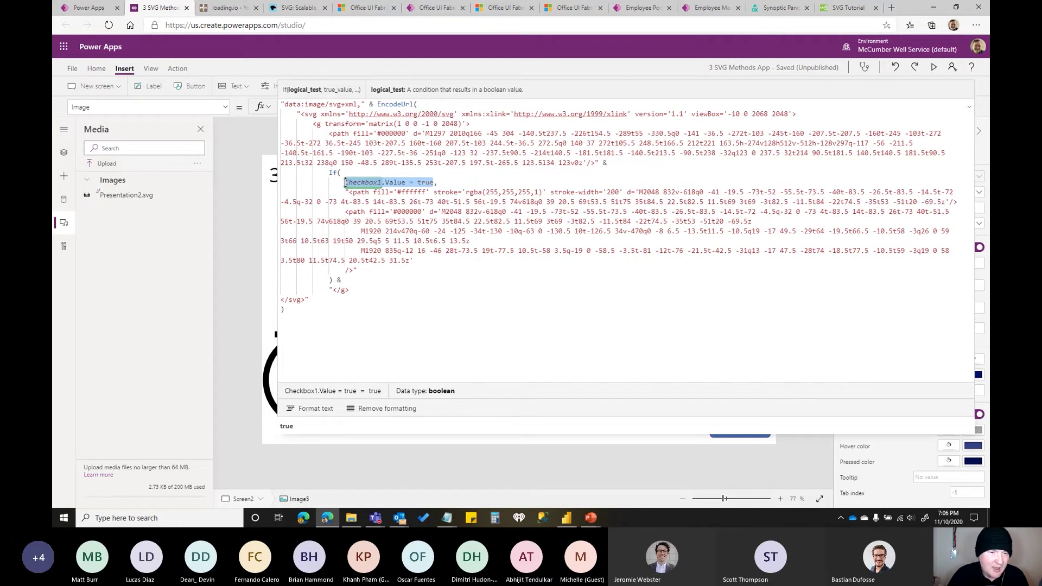
{"action": "double_click", "coordinate": [333, 172]}
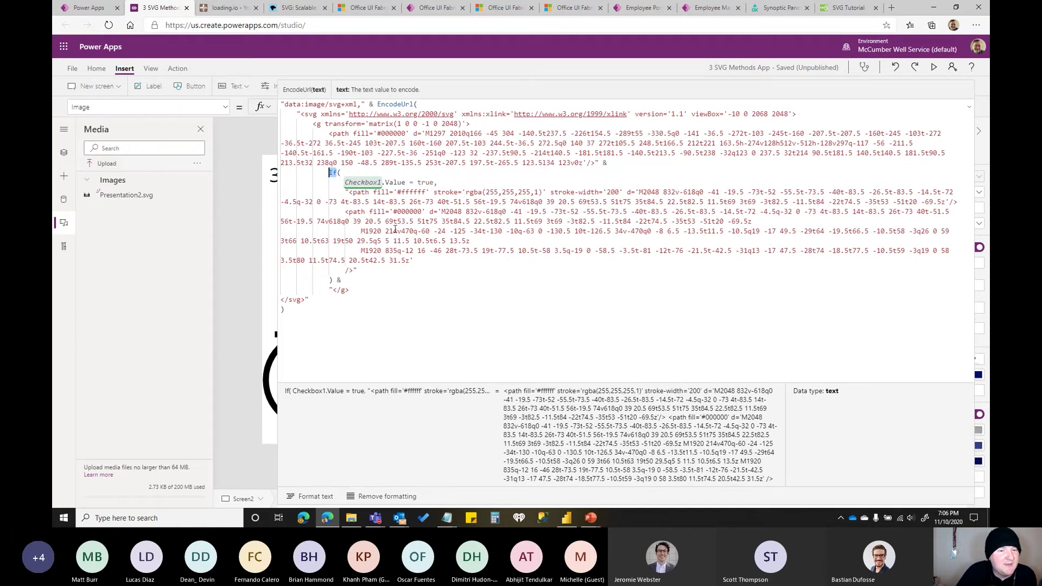
{"action": "left_click", "coordinate": [391, 183]}
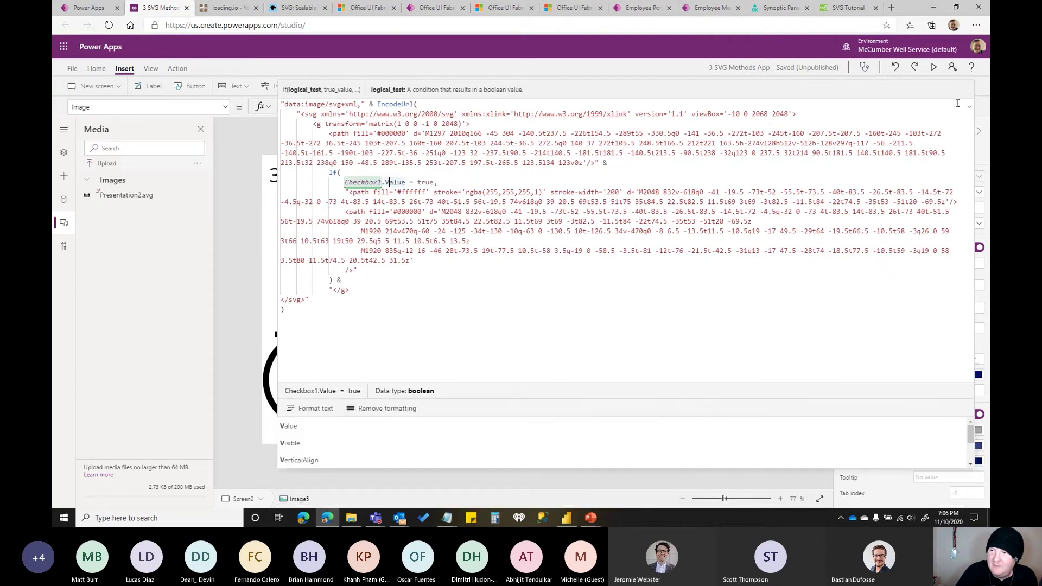
Preview the app, toggle the New data checkbox off and back on, and collapse the row of document icons.
{"action": "left_click", "coordinate": [968, 106]}
{"action": "left_click", "coordinate": [933, 66]}
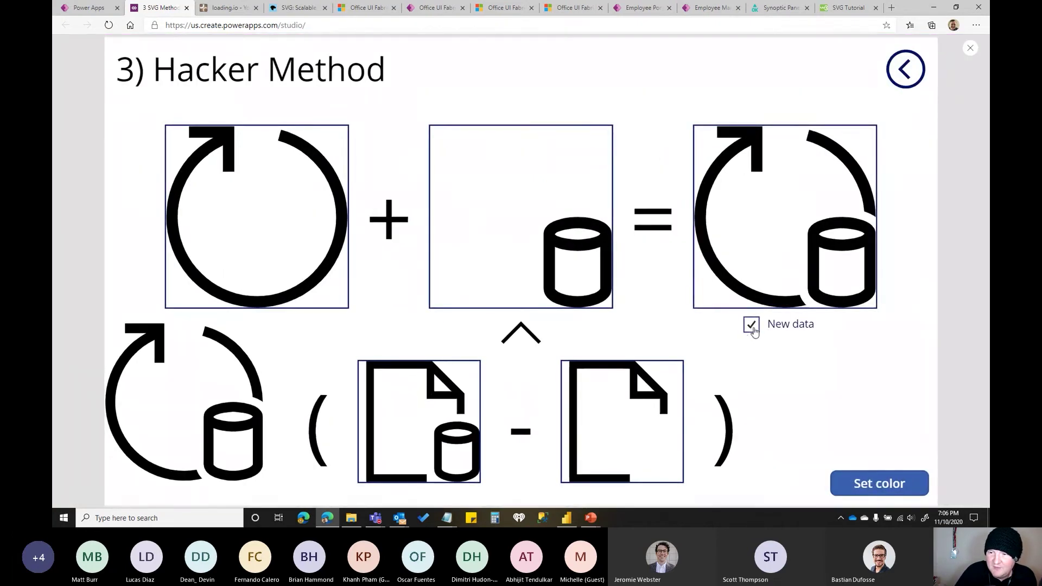
{"action": "left_click", "coordinate": [753, 328]}
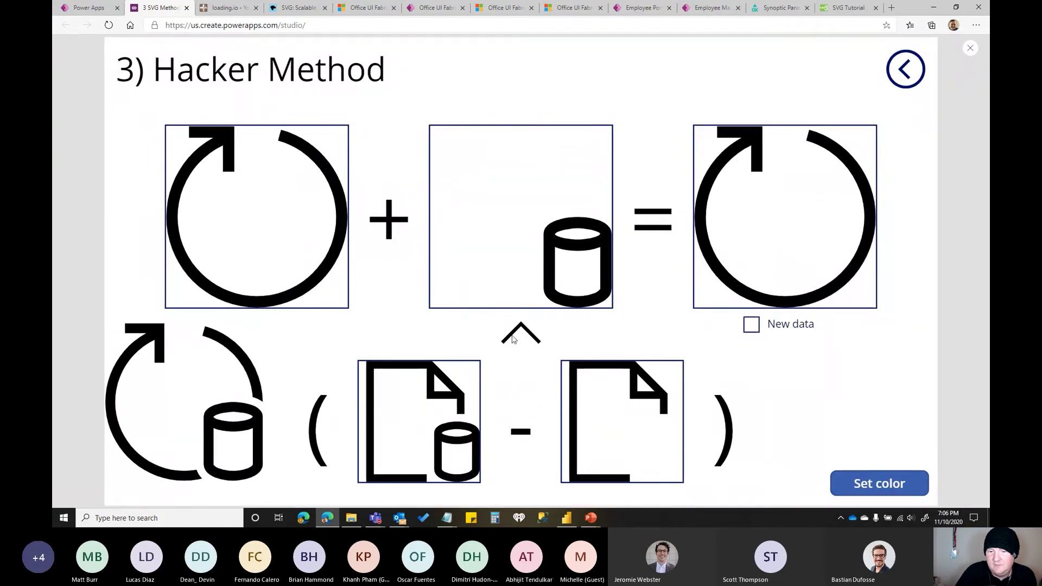
{"action": "left_click", "coordinate": [512, 339]}
{"action": "left_click", "coordinate": [752, 326]}
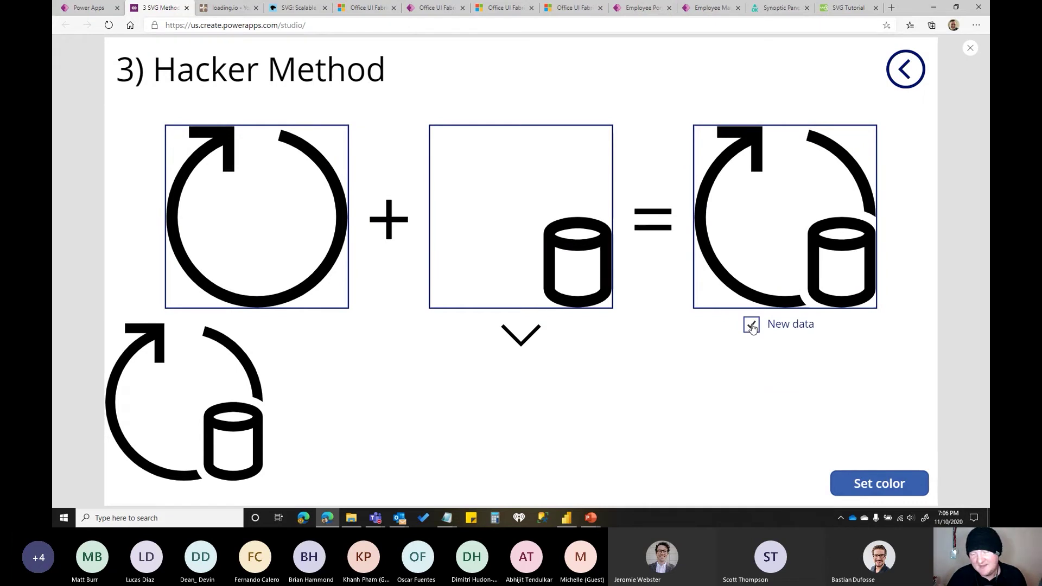
{"action": "left_click", "coordinate": [969, 49]}
Open the image formula of the combined icon below the first refresh icon and examine the #000000 and #ffffff path fills.
{"action": "left_click", "coordinate": [352, 374]}
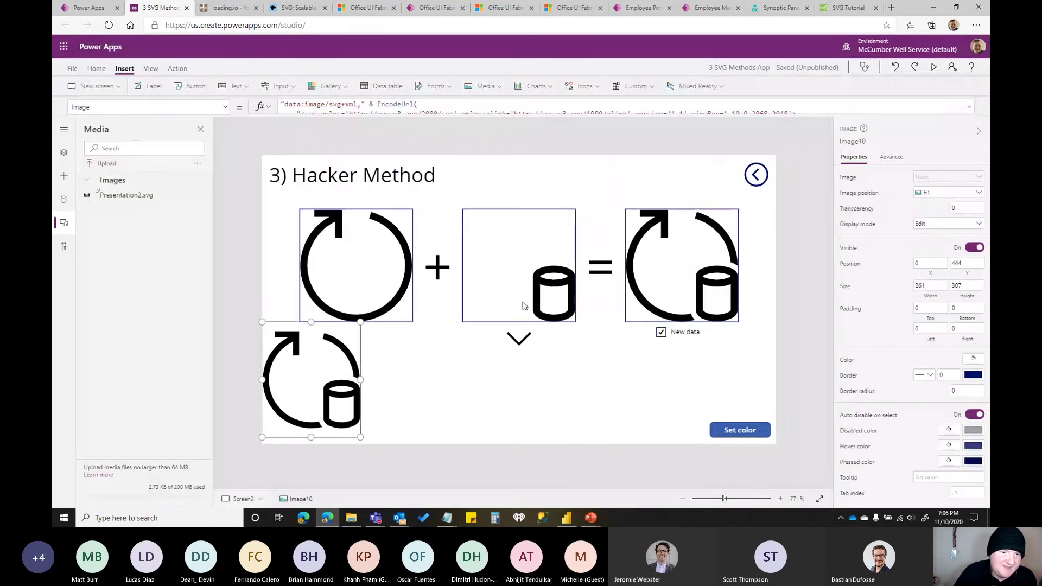
{"action": "left_click", "coordinate": [969, 107]}
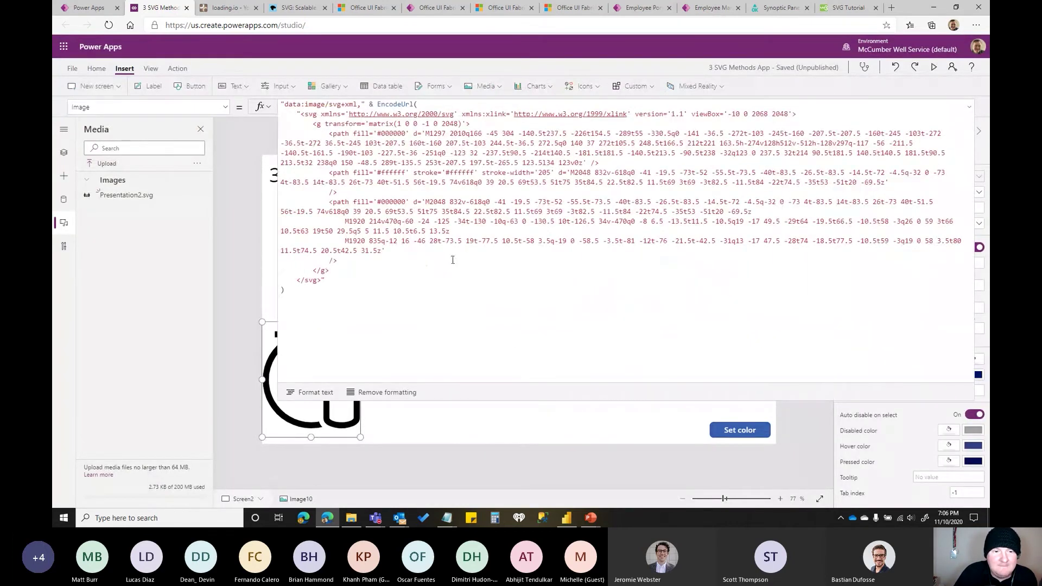
{"action": "left_click_drag", "start_coordinate": [380, 134], "coordinate": [406, 133]}
{"action": "left_click_drag", "start_coordinate": [380, 202], "coordinate": [407, 202]}
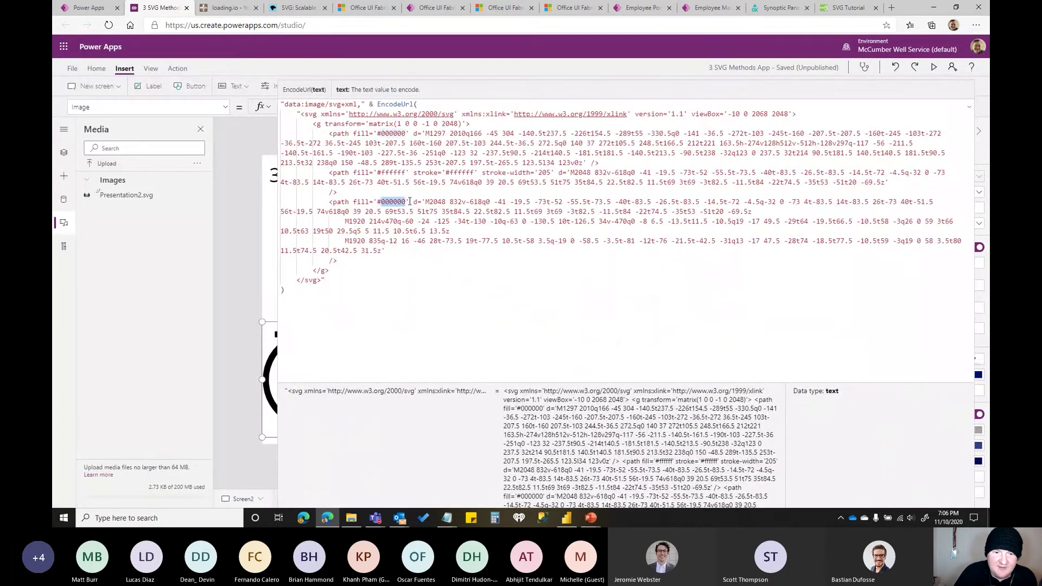
{"action": "left_click", "coordinate": [381, 172]}
{"action": "left_click_drag", "start_coordinate": [388, 171], "coordinate": [406, 171]}
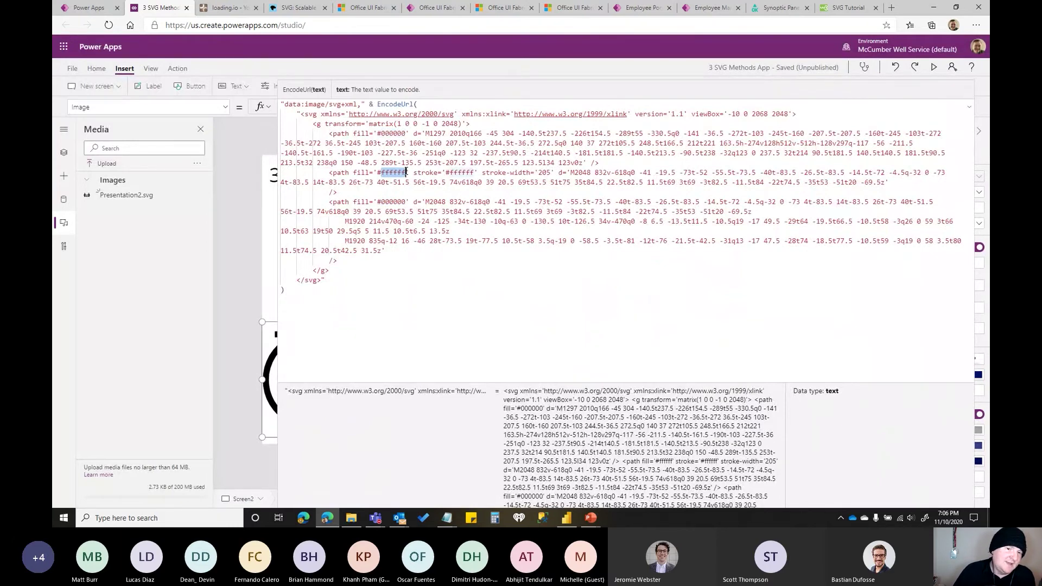
{"action": "left_click", "coordinate": [418, 104]}
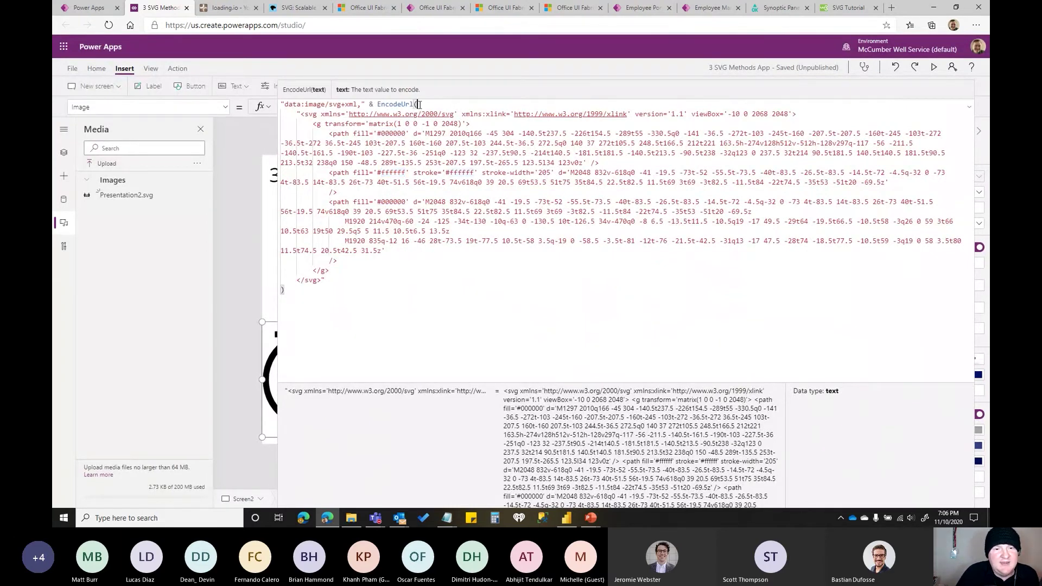
{"action": "left_click_drag", "start_coordinate": [377, 133], "coordinate": [405, 133]}
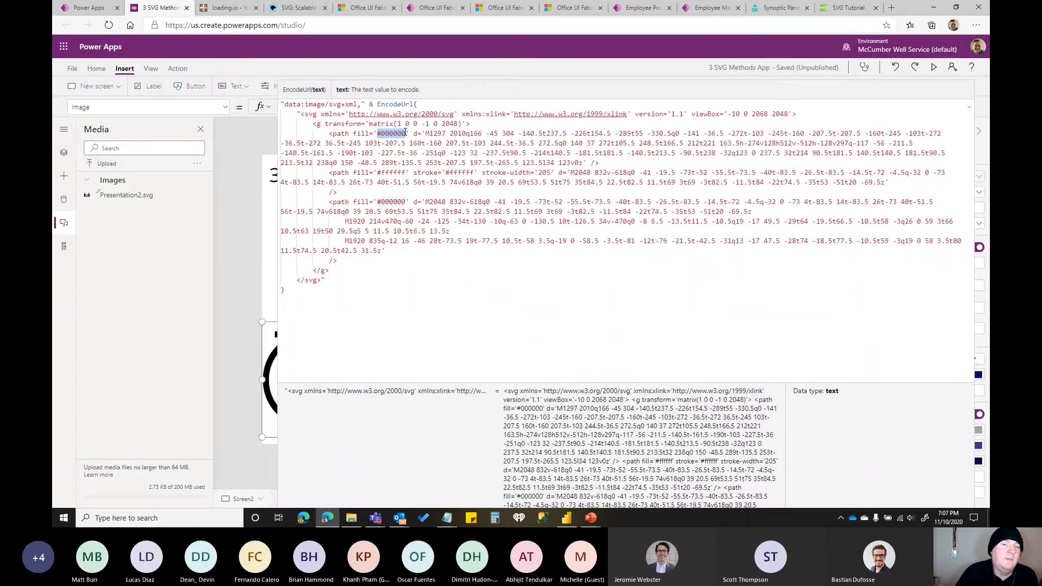
Insert an opening Substitute( call on a new line inside EncodeUrl, directly before the SVG string.
{"action": "left_click", "coordinate": [418, 104]}
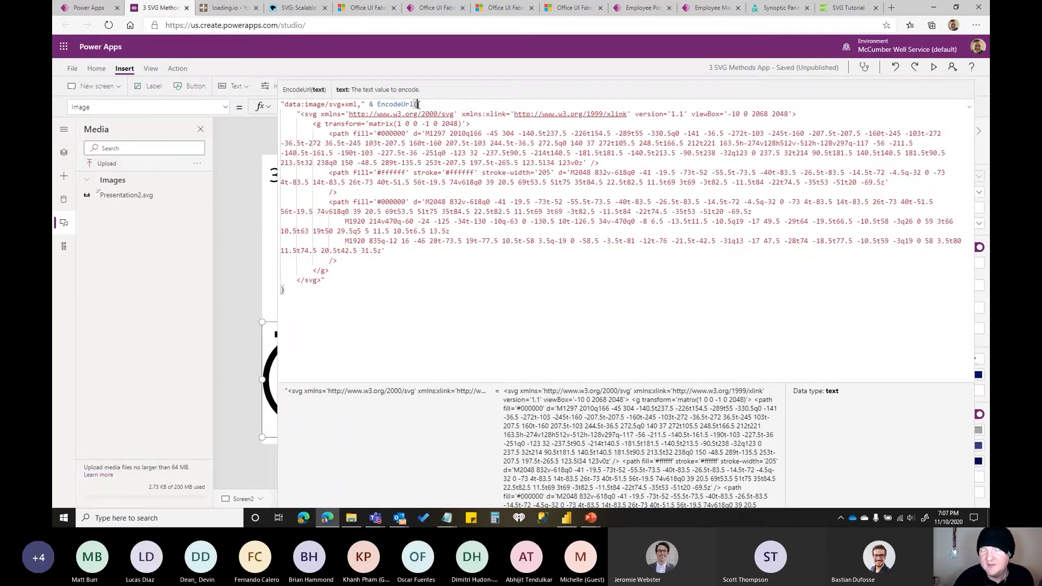
{"action": "key", "text": "shift+Return"}
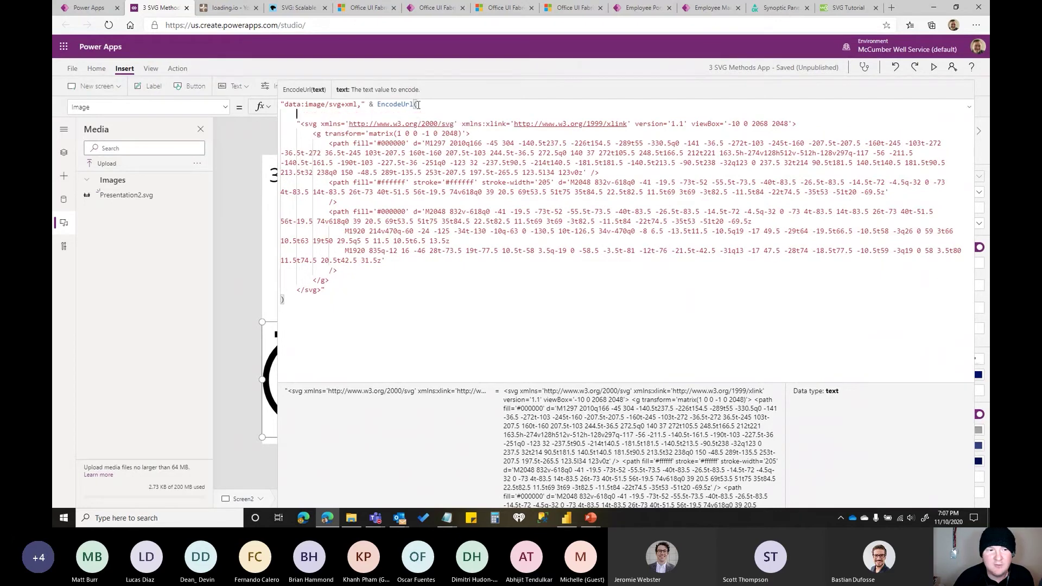
{"action": "type", "text": "Substitit"}
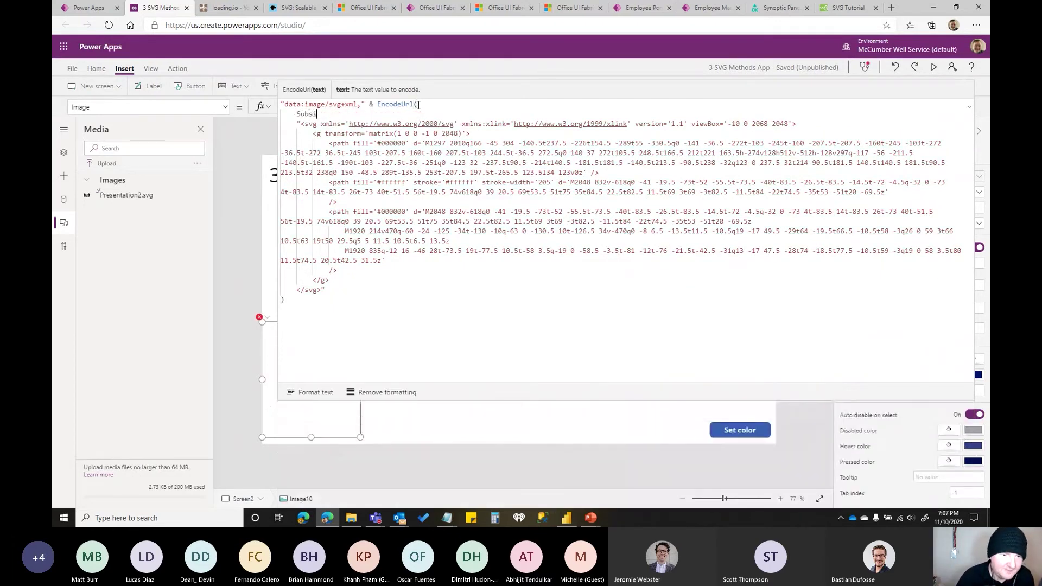
{"action": "key", "text": "BackSpace"}
{"action": "key", "text": "BackSpace"}
{"action": "type", "text": "u"}
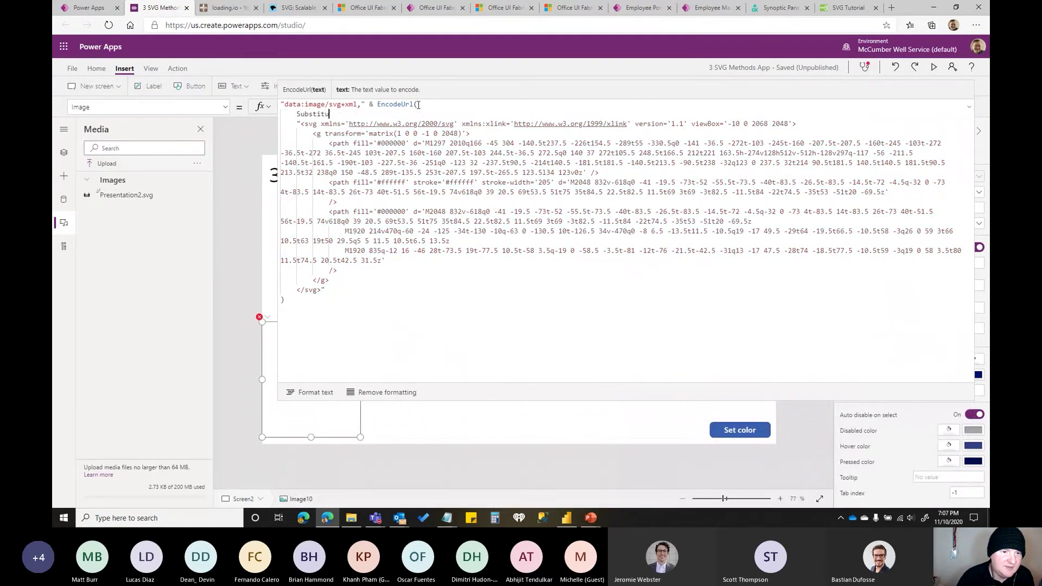
{"action": "type", "text": "te("}
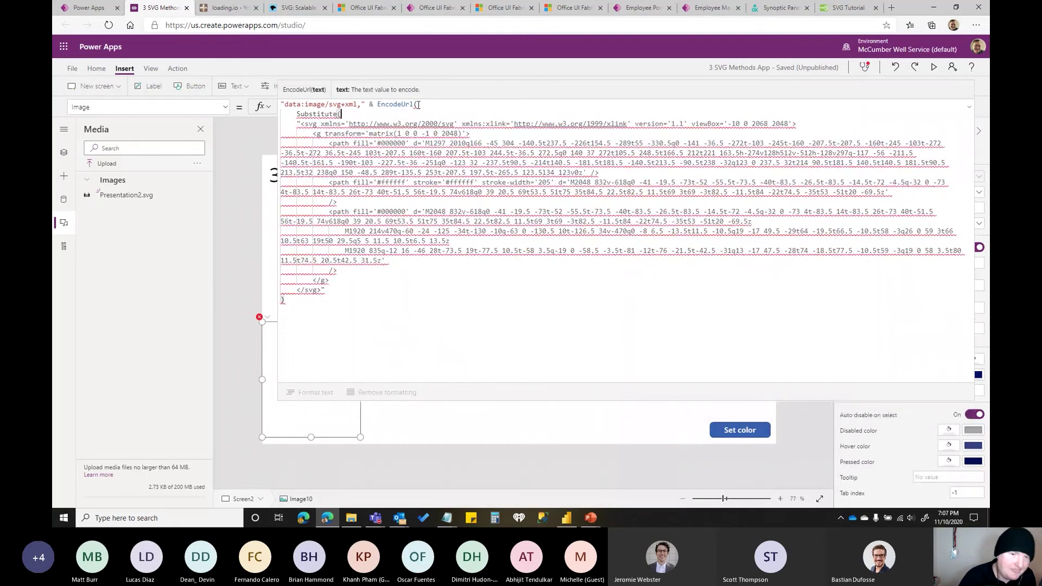
Indent the whole SVG string one level and end it with a comma as Substitute's first argument.
{"action": "left_click_drag", "start_coordinate": [297, 120], "coordinate": [347, 291]}
{"action": "key", "text": "Tab"}
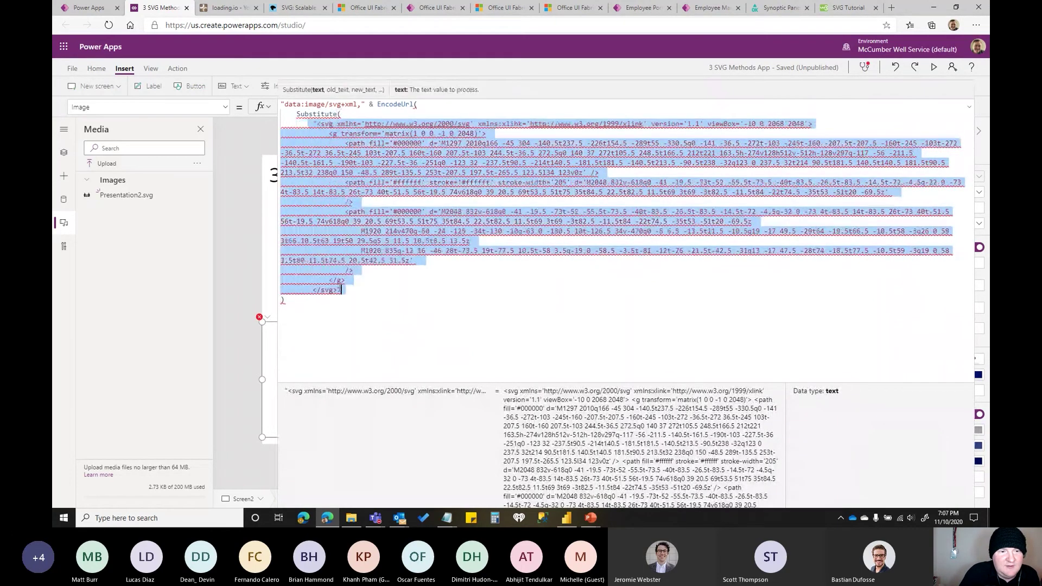
{"action": "left_click", "coordinate": [353, 291]}
{"action": "type", "text": ","}
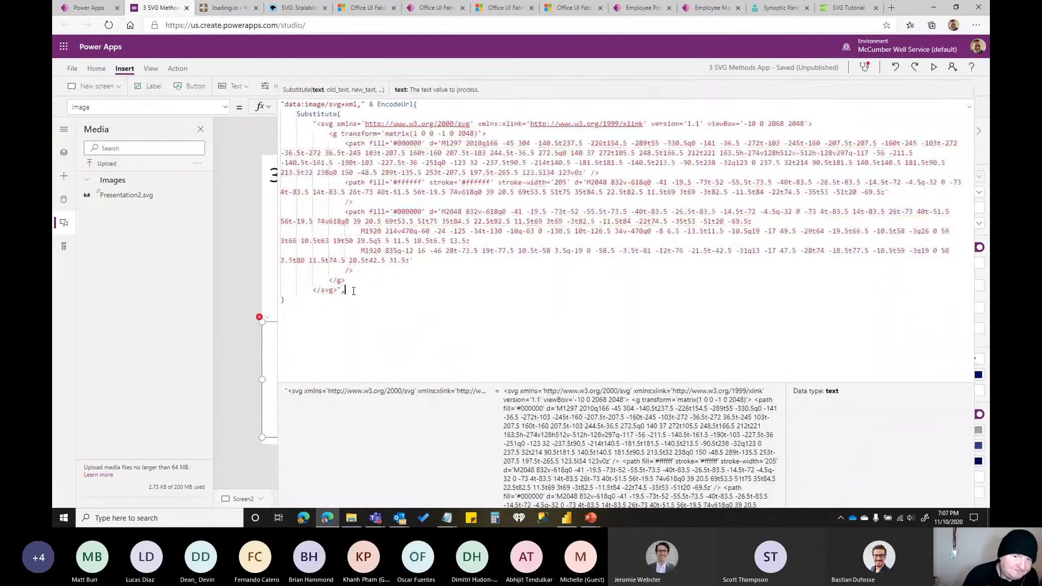
Add "#000000" as Substitute's old-text argument on its own line, followed by a comma and a new line.
{"action": "key", "text": "Return"}
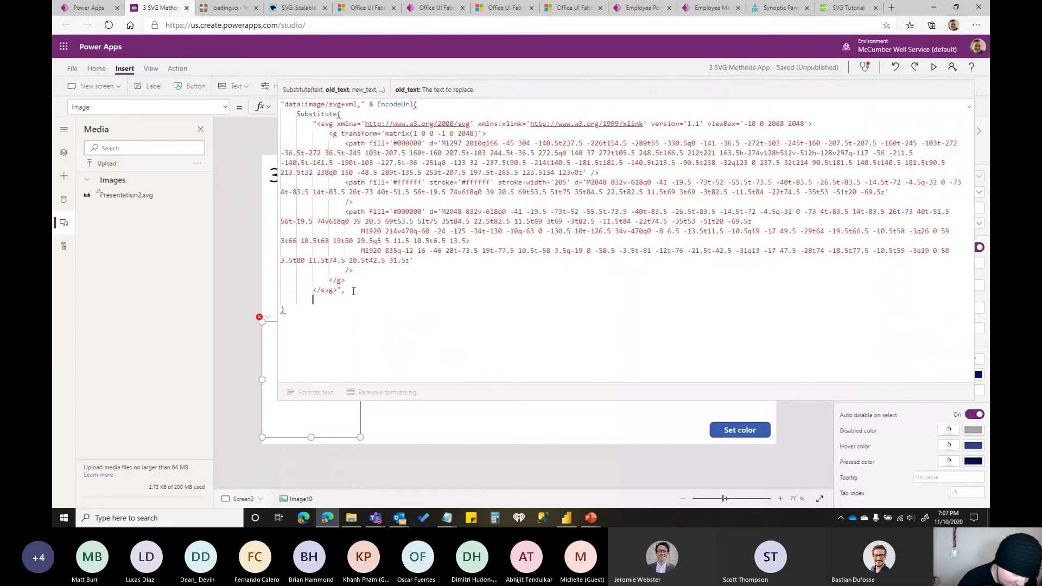
{"action": "type", "text": "\"#0"}
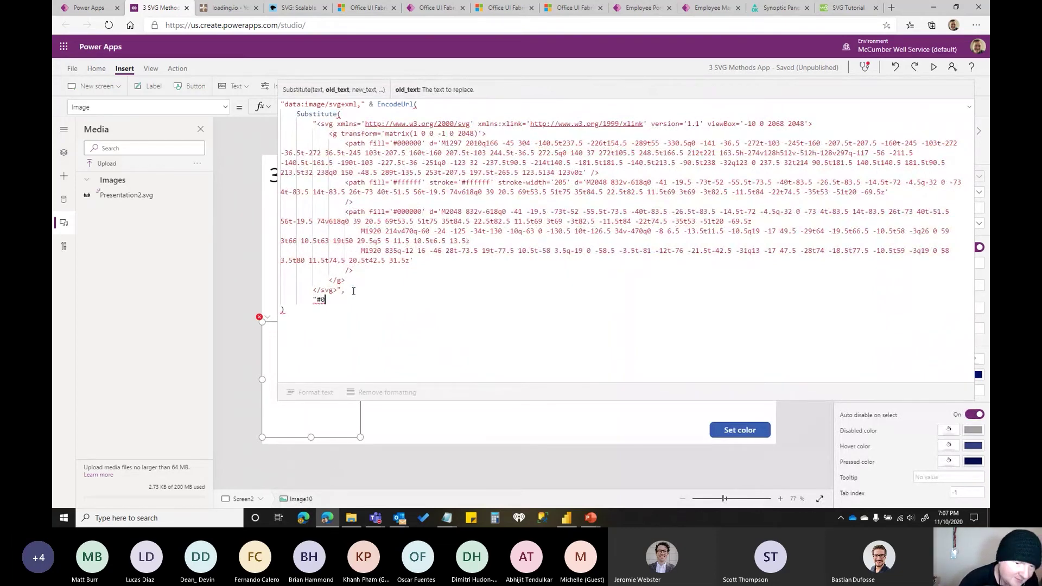
{"action": "type", "text": "00000"}
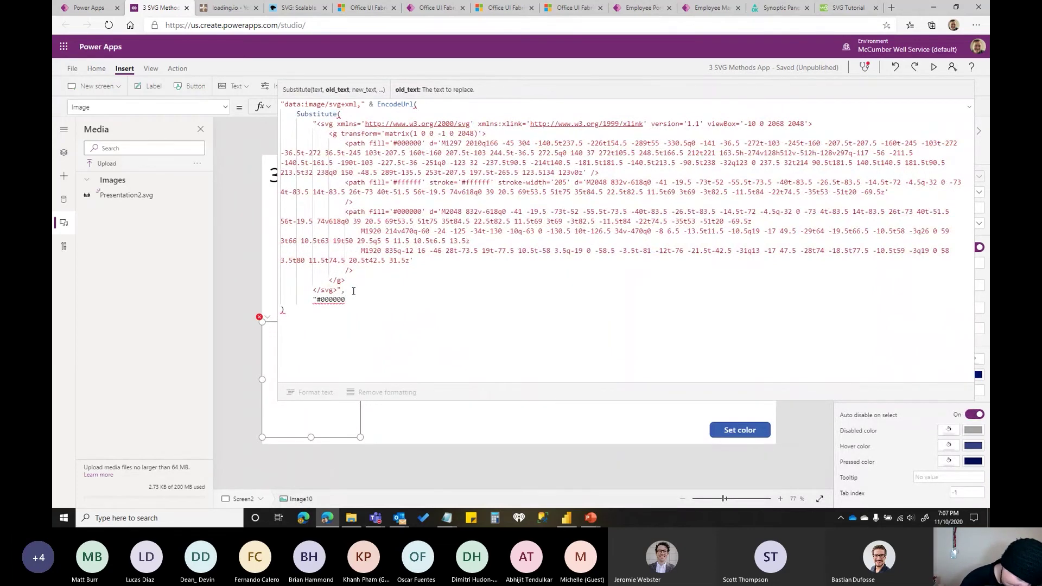
{"action": "type", "text": "\","}
{"action": "key", "text": "Return"}
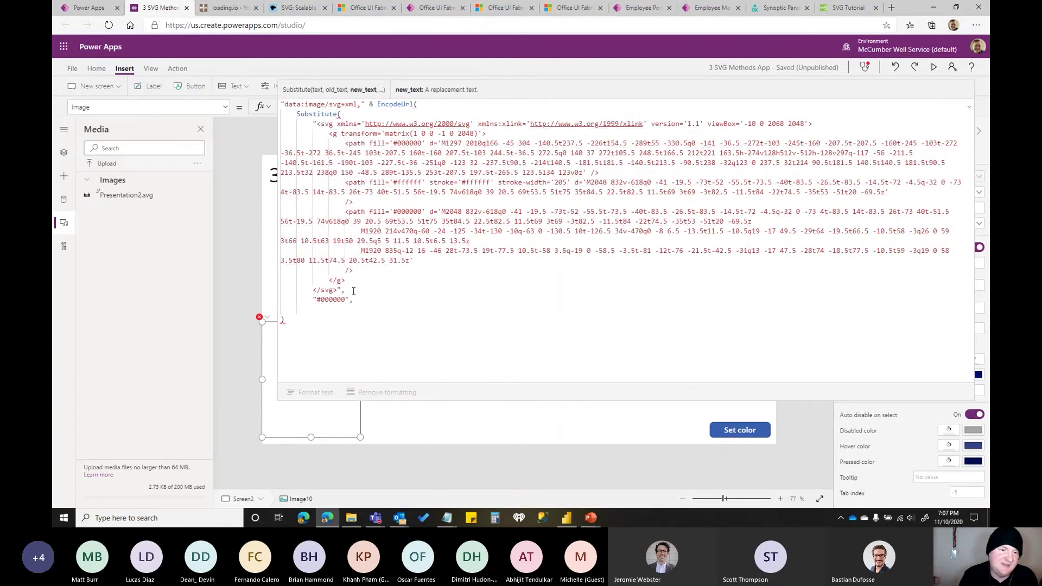
Copy the collection name colNewColor from the Set color button's formula and enter colNewColor.IconColor as Substitute's new-text argument in the lower icon's formula.
{"action": "left_click", "coordinate": [751, 431]}
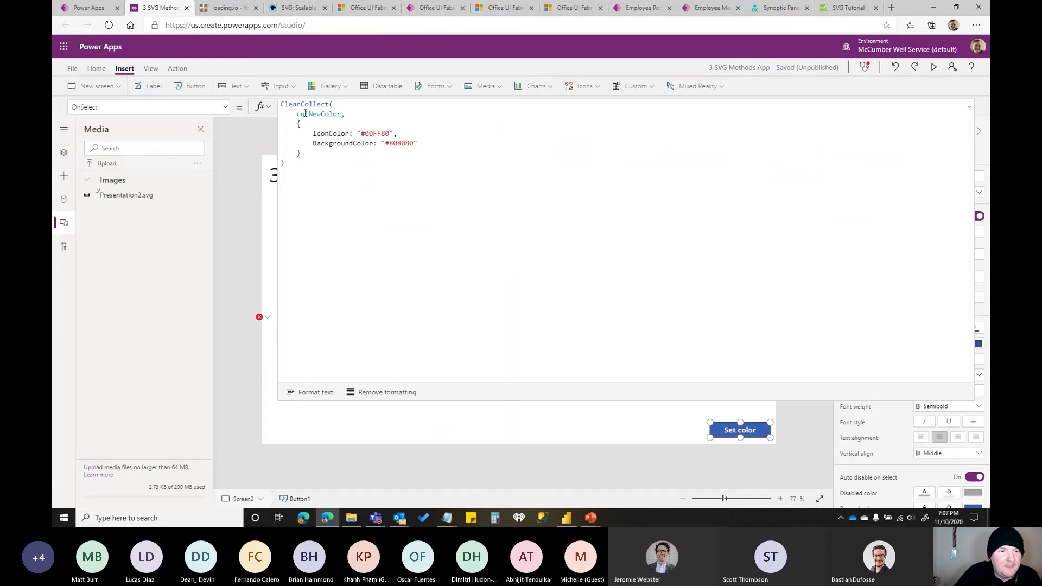
{"action": "left_click_drag", "start_coordinate": [297, 113], "coordinate": [342, 114]}
{"action": "key", "text": "ctrl+c"}
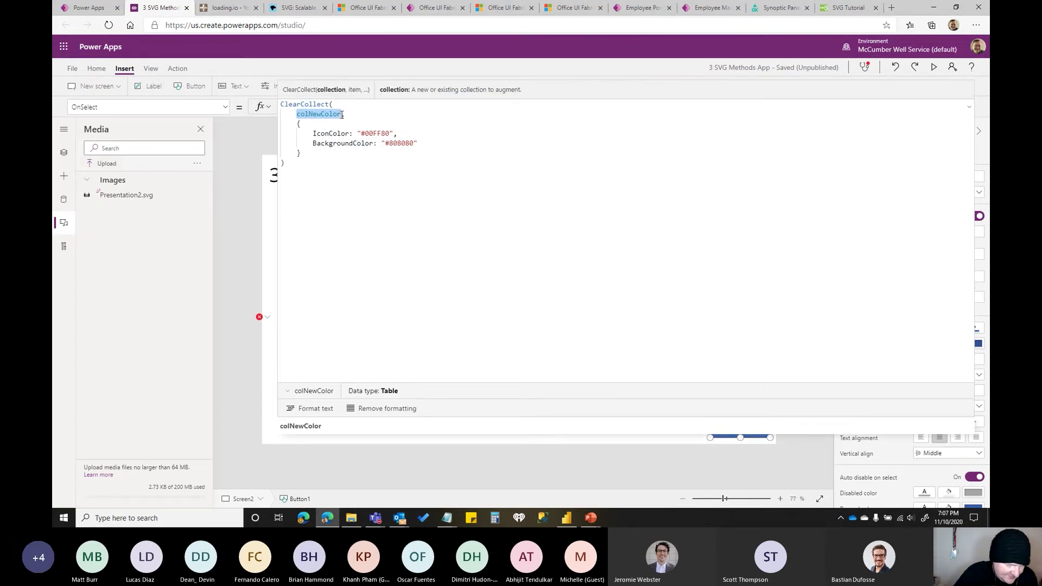
{"action": "left_click", "coordinate": [272, 366]}
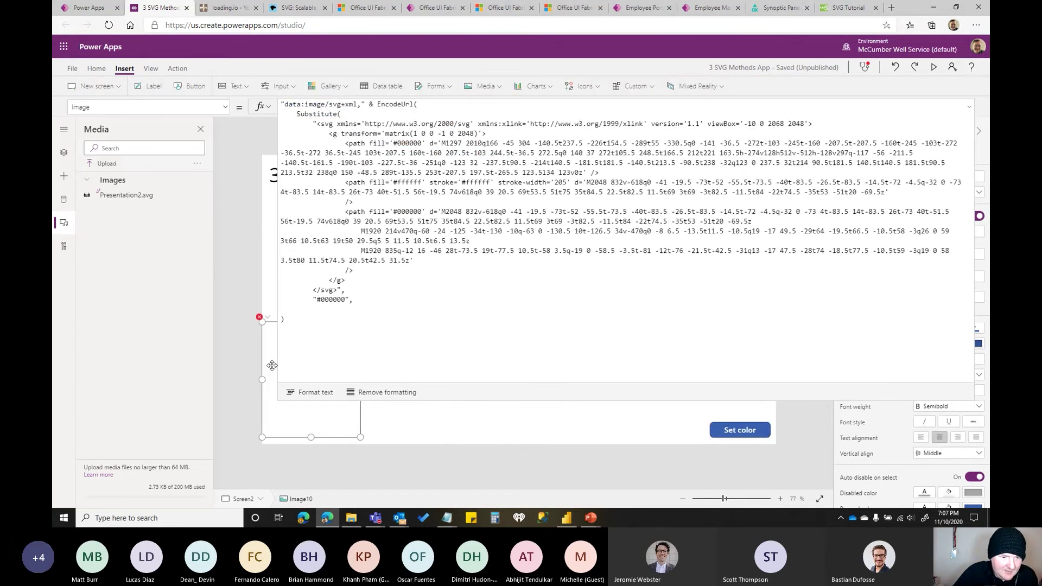
{"action": "left_click", "coordinate": [328, 309]}
{"action": "key", "text": "ctrl+v"}
{"action": "type", "text": ","}
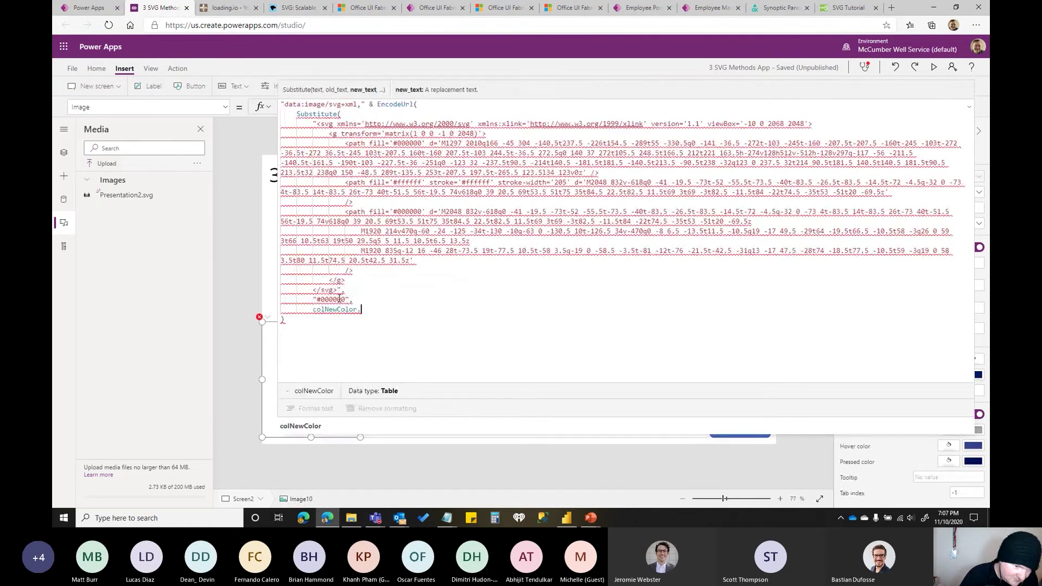
{"action": "key", "text": "Down"}
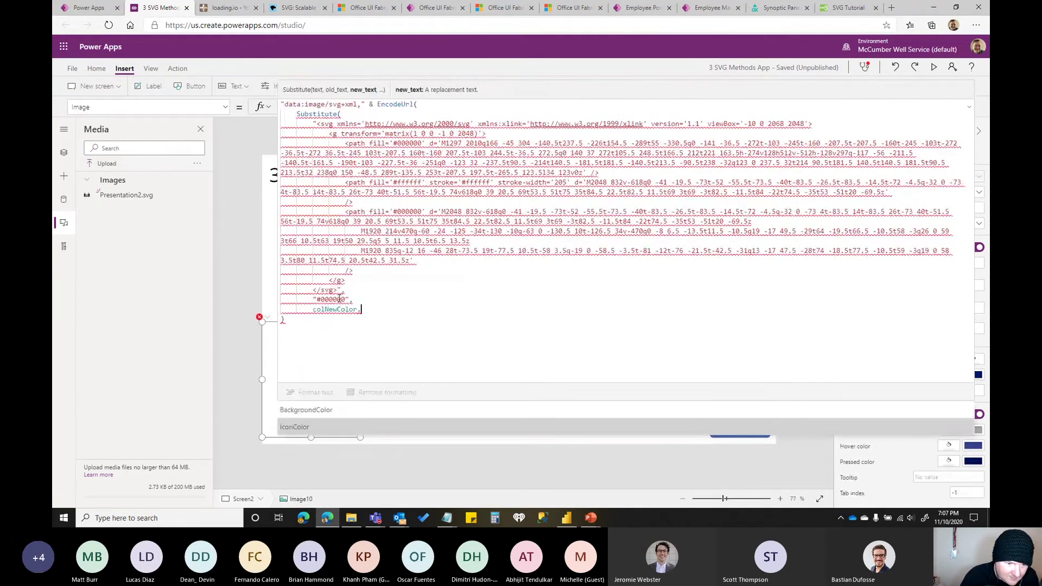
{"action": "key", "text": "Tab"}
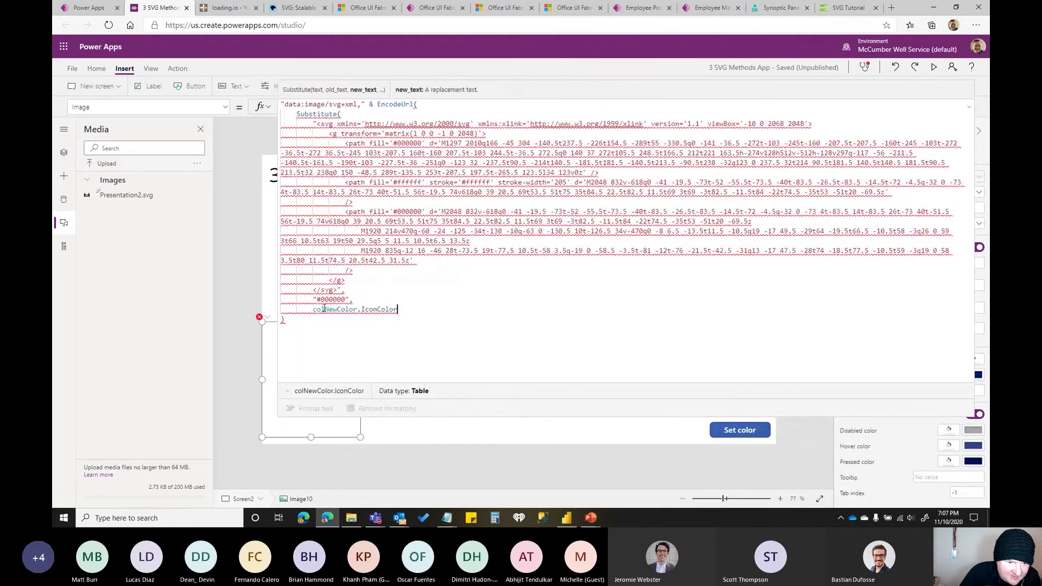
Wrap colNewColor in First() so the argument reads First(colNewColor).IconColor, and close Substitute with a parenthesis on its own line.
{"action": "type", "text": "First("}
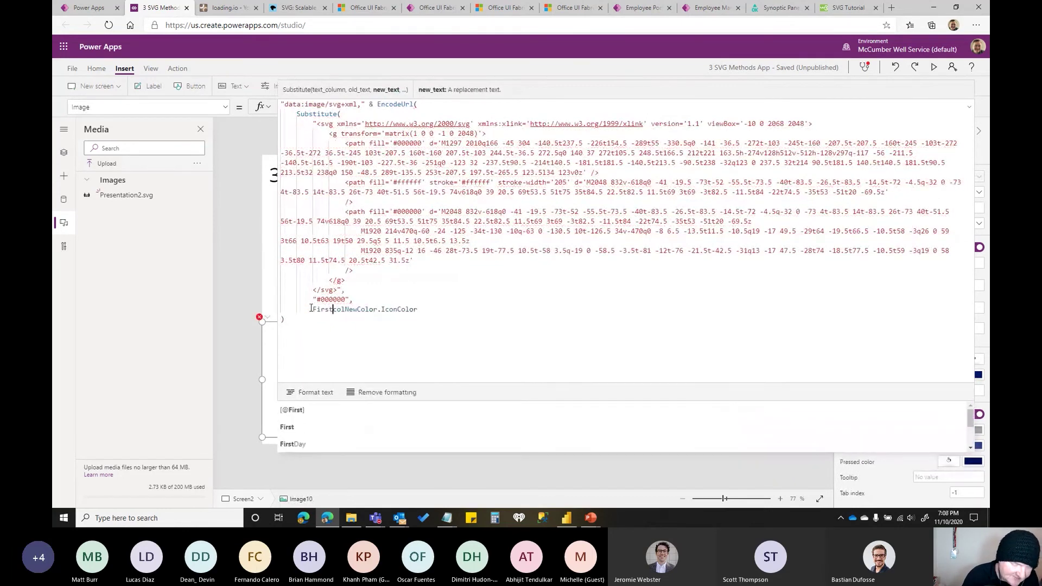
{"action": "left_click", "coordinate": [378, 309]}
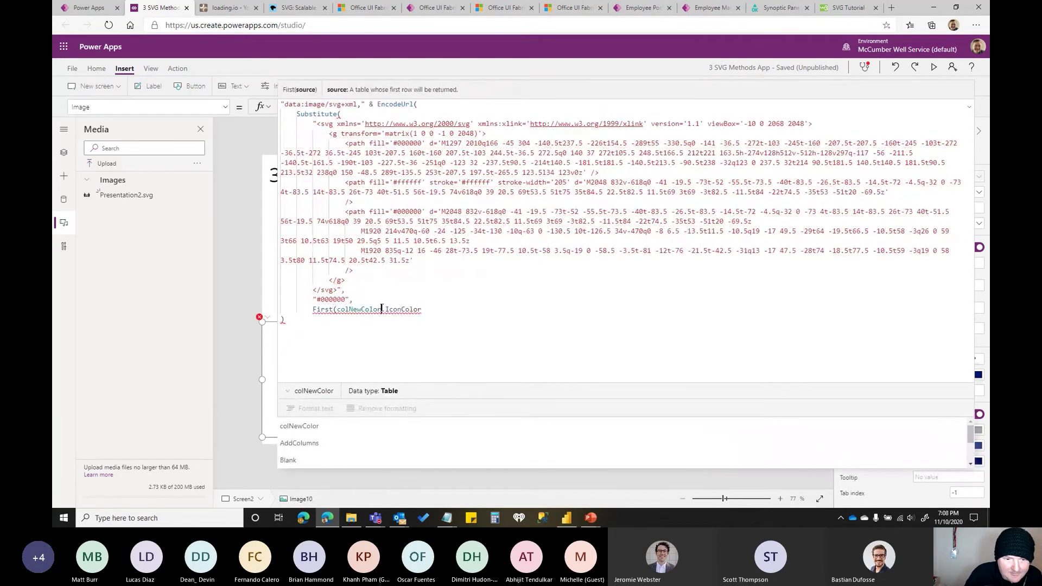
{"action": "type", "text": ")"}
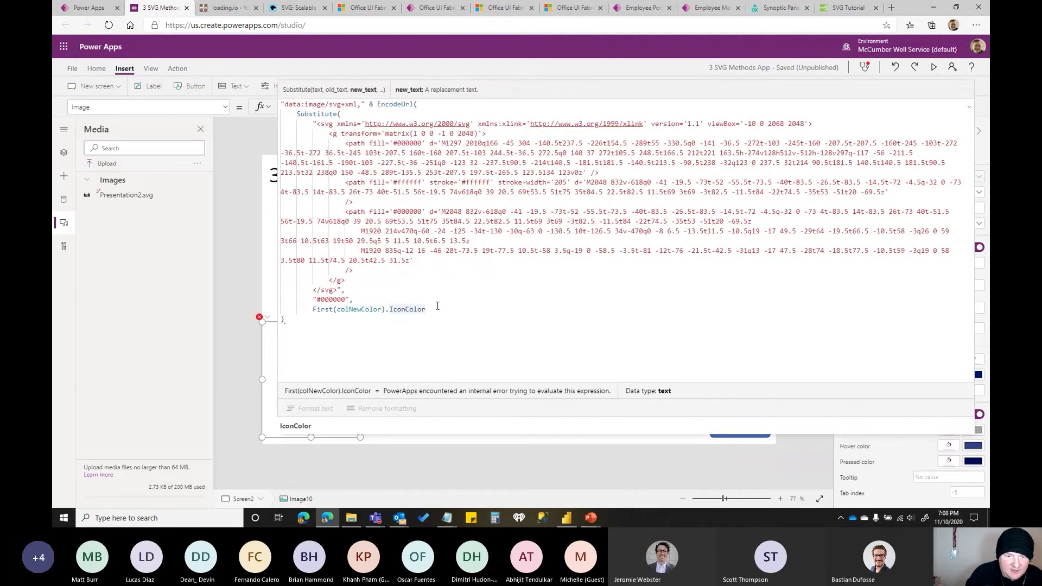
{"action": "key", "text": "shift+Return"}
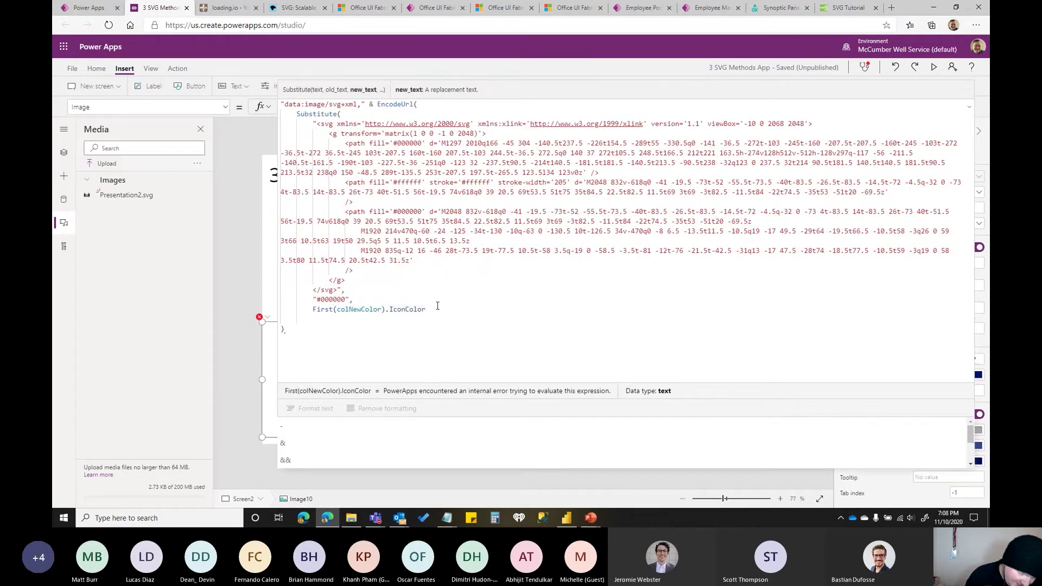
{"action": "type", "text": ")"}
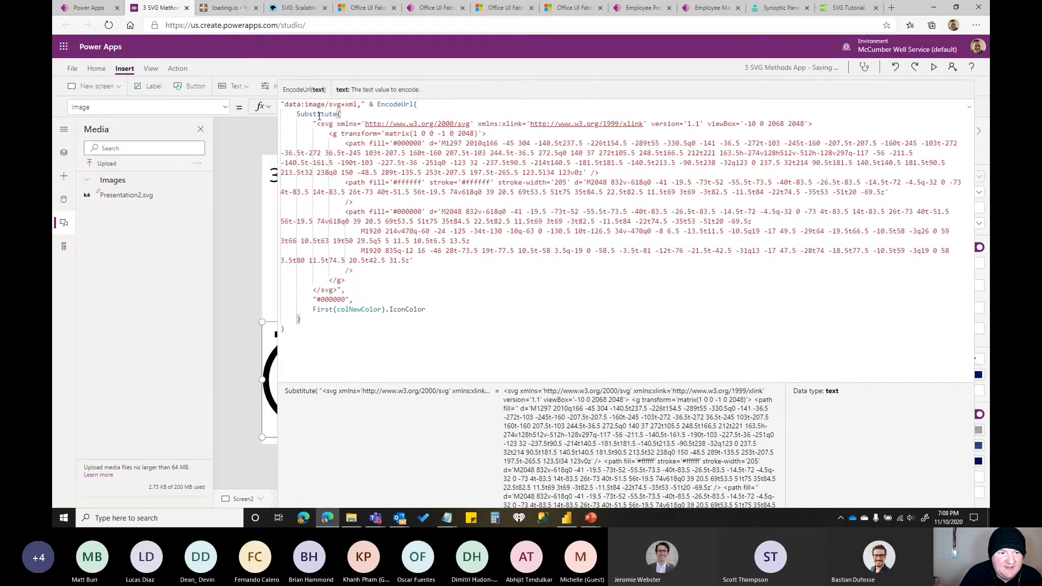
Review Substitute's three arguments: the SVG string, "#000000" and First(colNewColor).IconColor.
{"action": "left_click_drag", "start_coordinate": [312, 124], "coordinate": [350, 299]}
{"action": "left_click", "coordinate": [314, 309]}
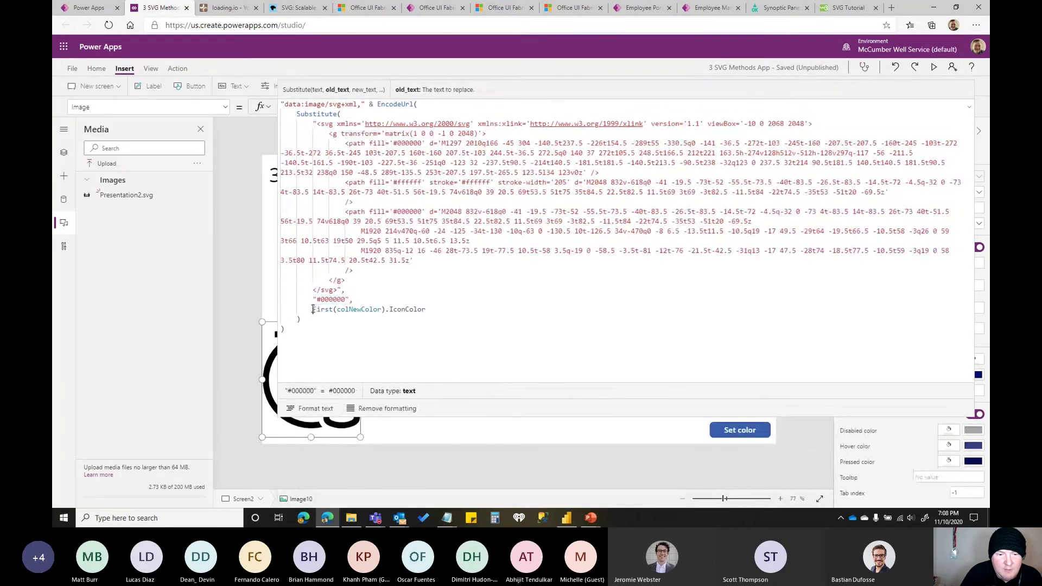
{"action": "left_click", "coordinate": [427, 309]}
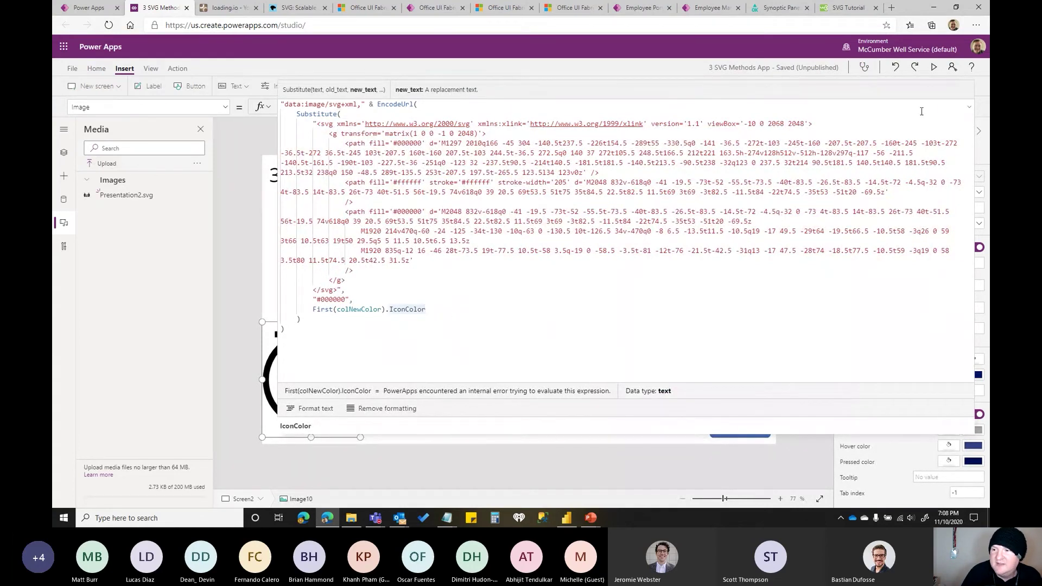
Collapse the formula, preview the app, run Set color to recolour the lower icon, and leave the preview.
{"action": "left_click", "coordinate": [968, 107]}
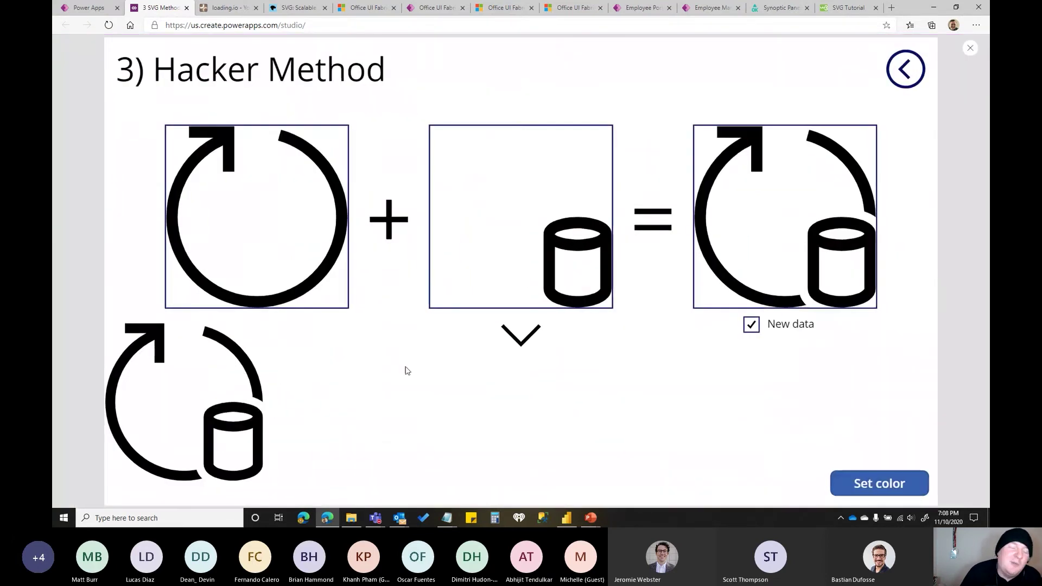
{"action": "left_click", "coordinate": [933, 67]}
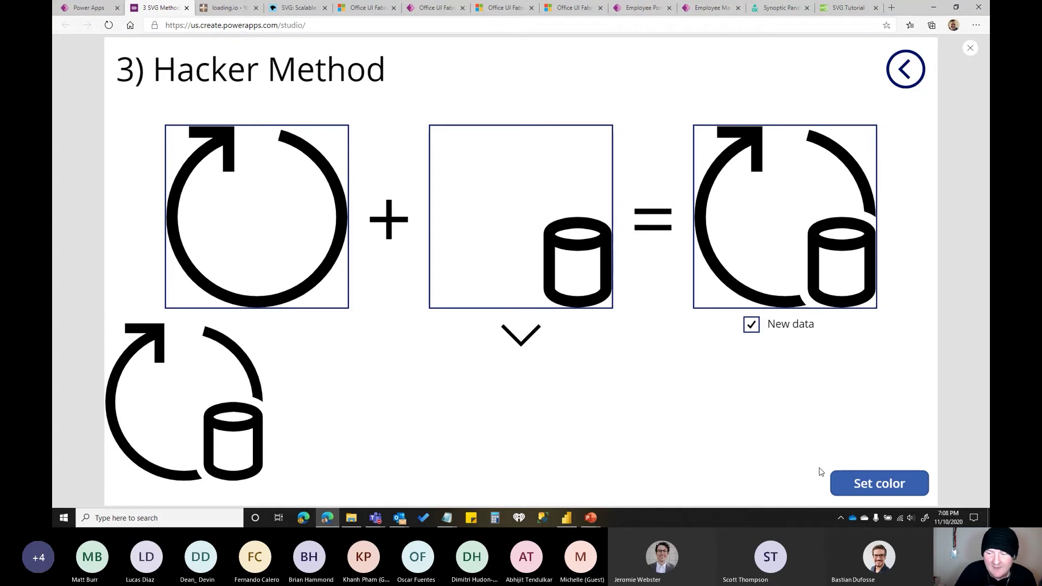
{"action": "left_click", "coordinate": [865, 480]}
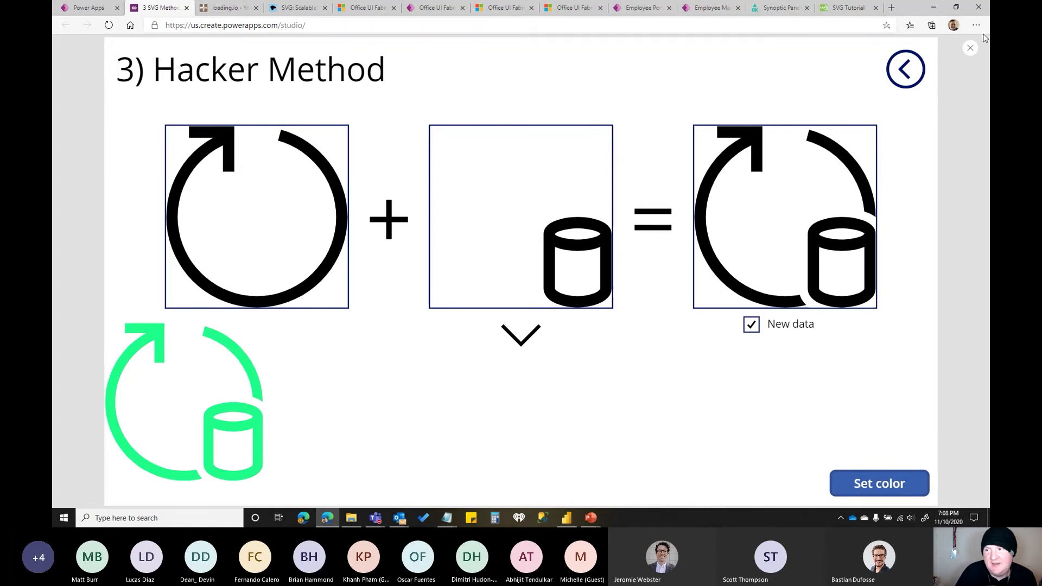
{"action": "left_click", "coordinate": [969, 47]}
Examine how First(colNewColor).IconColor evaluates in the recoloured icon's image formula, and collapse the formula.
{"action": "left_click", "coordinate": [302, 398]}
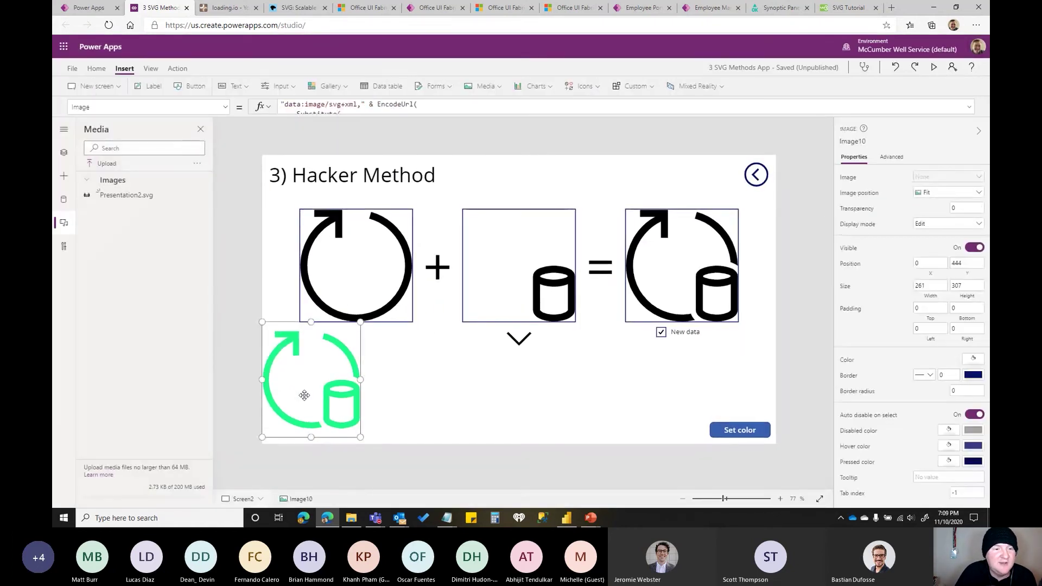
{"action": "left_click", "coordinate": [966, 107]}
{"action": "left_click", "coordinate": [428, 308]}
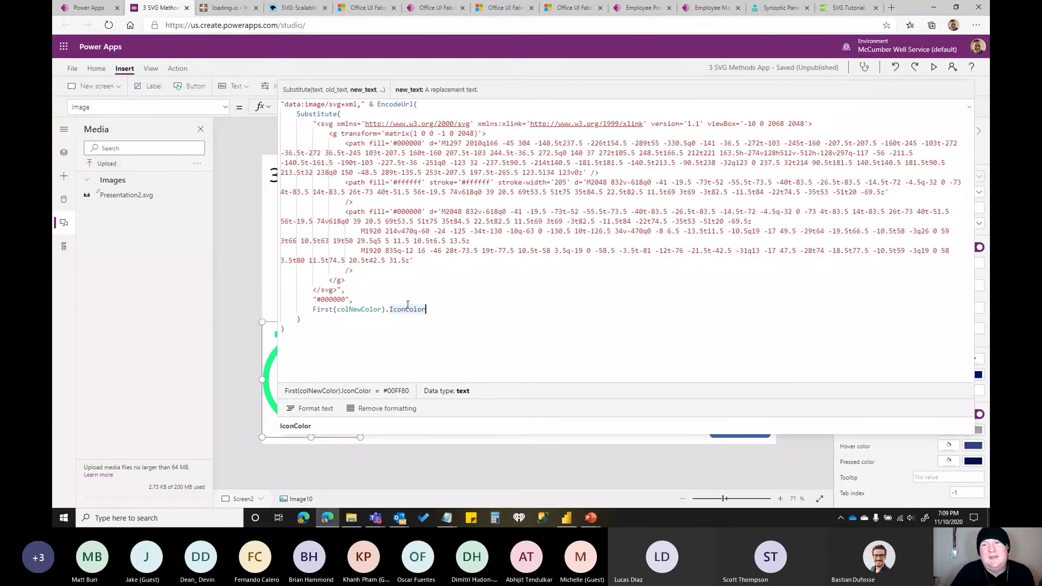
{"action": "left_click", "coordinate": [968, 106]}
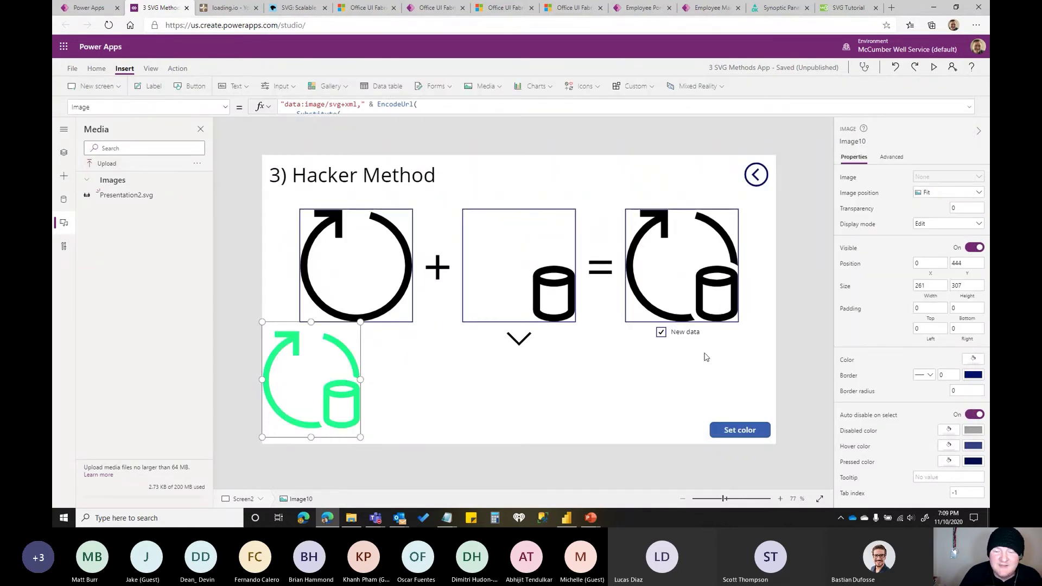
Switch to the PowerPoint presentation and run the slide show from the Hacker slide through to the Example Time! slide.
{"action": "left_click", "coordinate": [567, 518]}
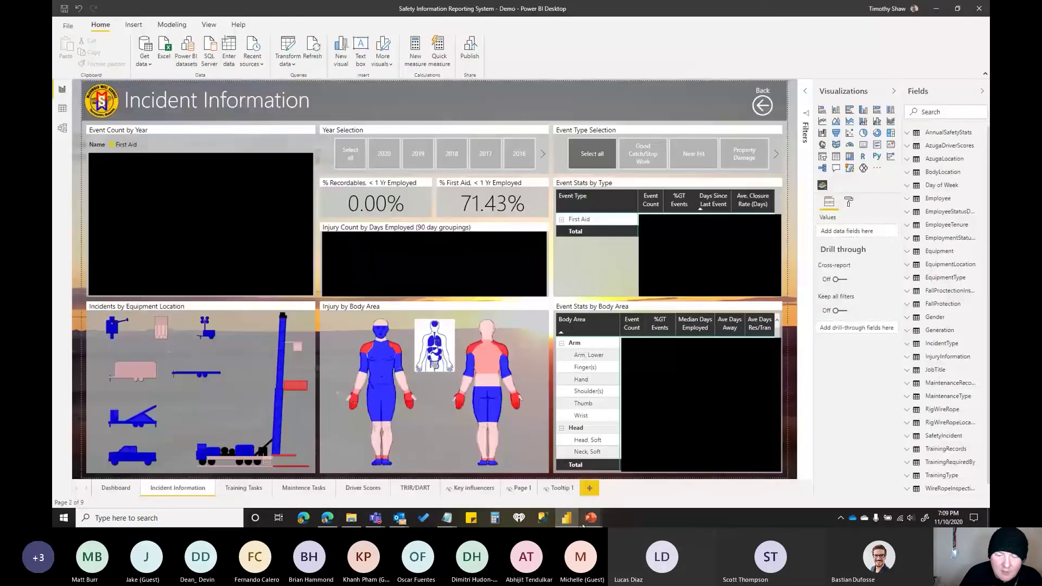
{"action": "mouse_move", "coordinate": [589, 520]}
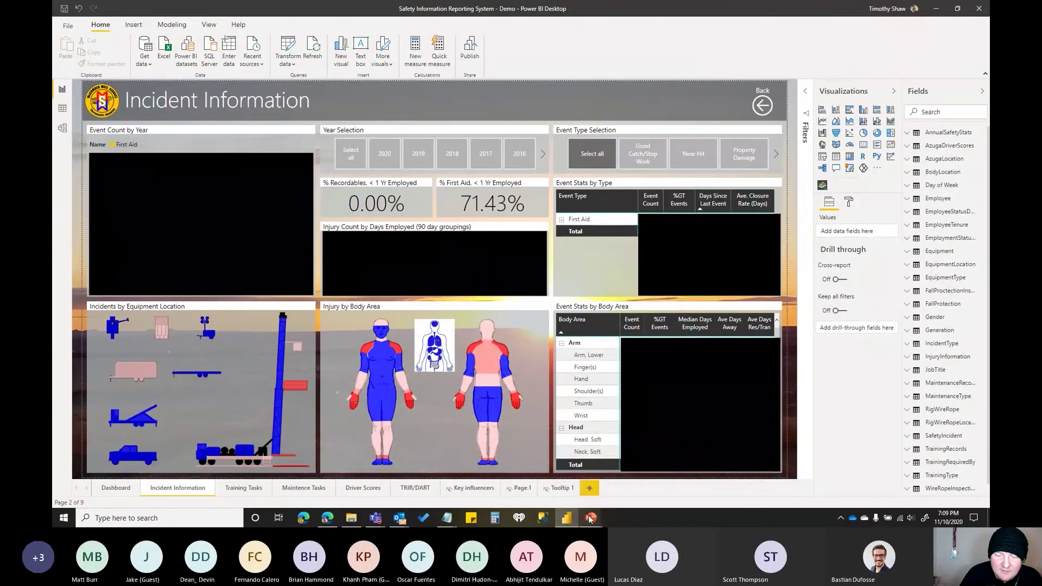
{"action": "left_click", "coordinate": [563, 481]}
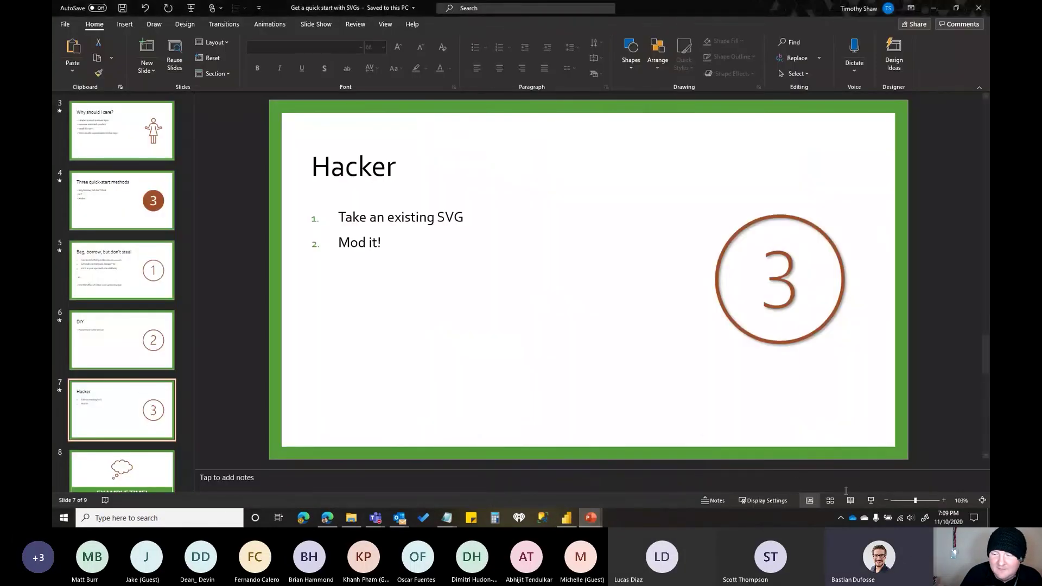
{"action": "left_click", "coordinate": [872, 500]}
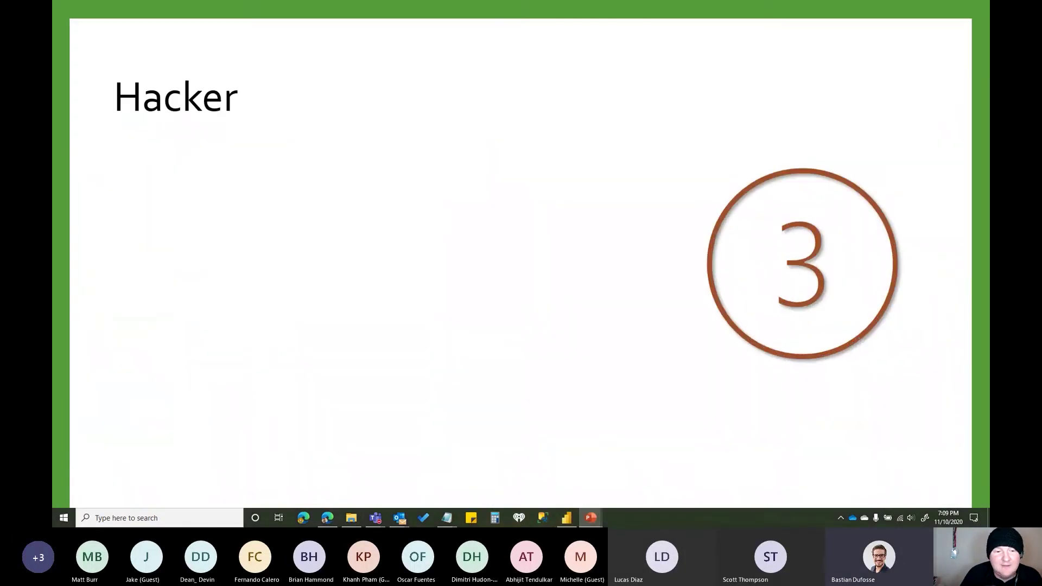
{"action": "left_click", "coordinate": [561, 336]}
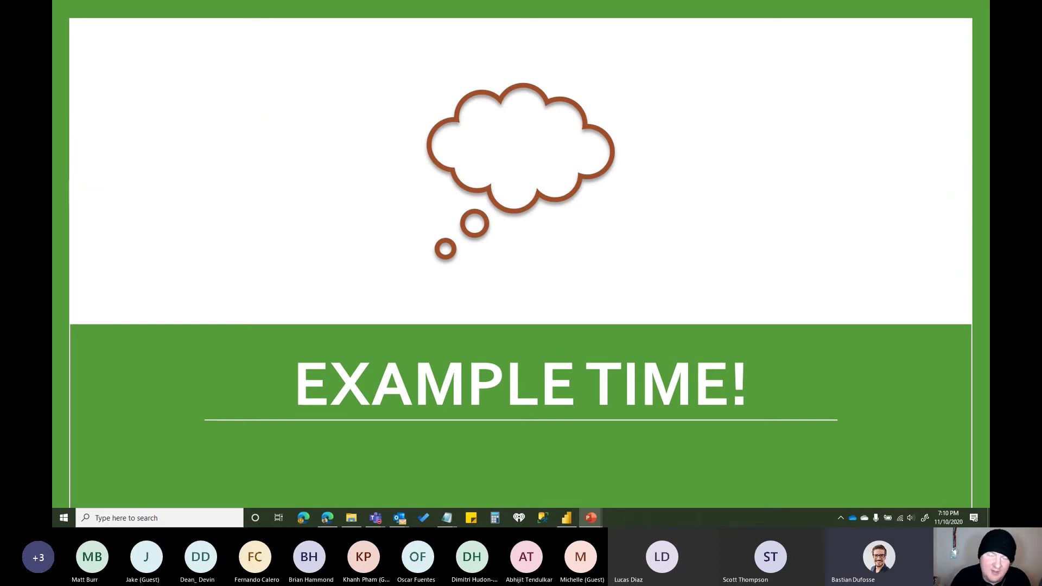
End the slide show and minimise PowerPoint and Power BI Desktop to return to the Power Apps editor.
{"action": "key", "text": "alt+Tab"}
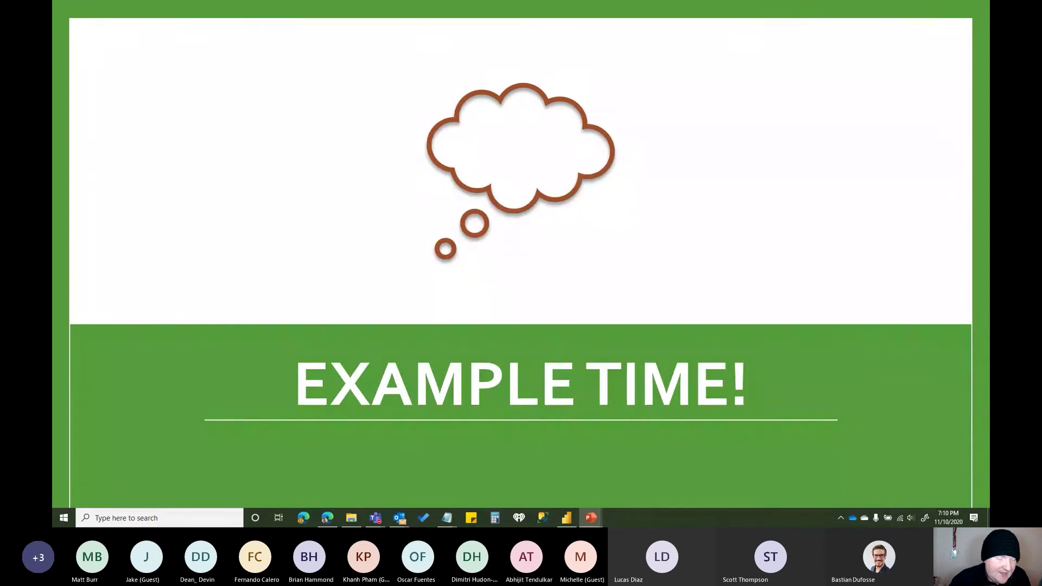
{"action": "key", "text": "Escape"}
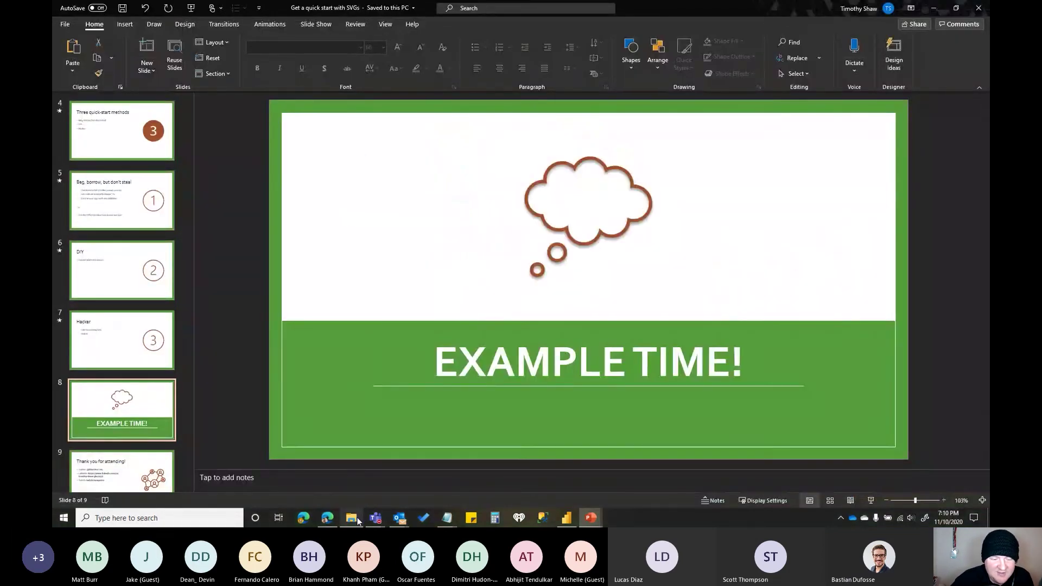
{"action": "mouse_move", "coordinate": [358, 520]}
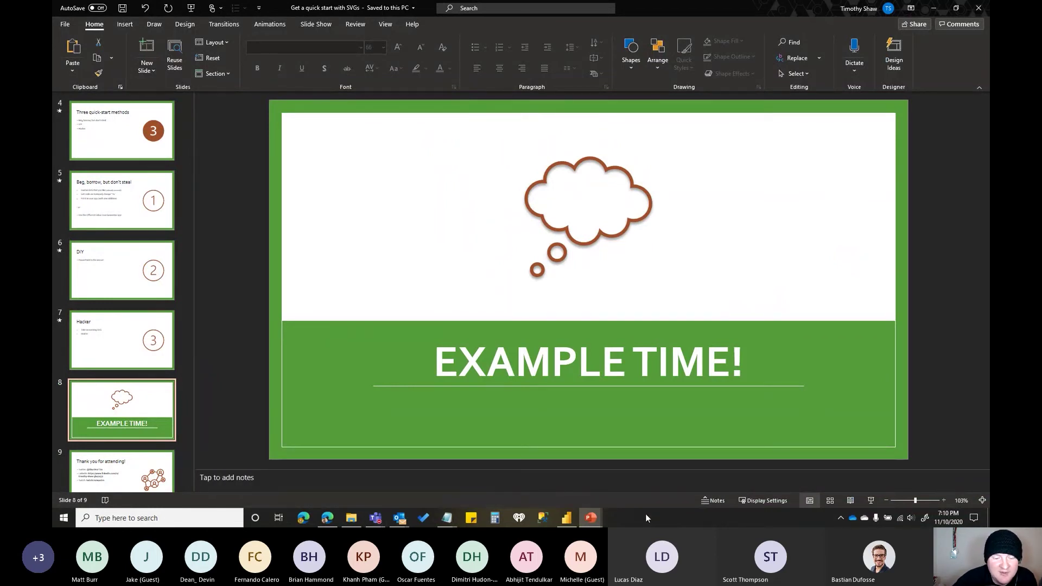
{"action": "left_click", "coordinate": [932, 8]}
{"action": "left_click", "coordinate": [935, 9]}
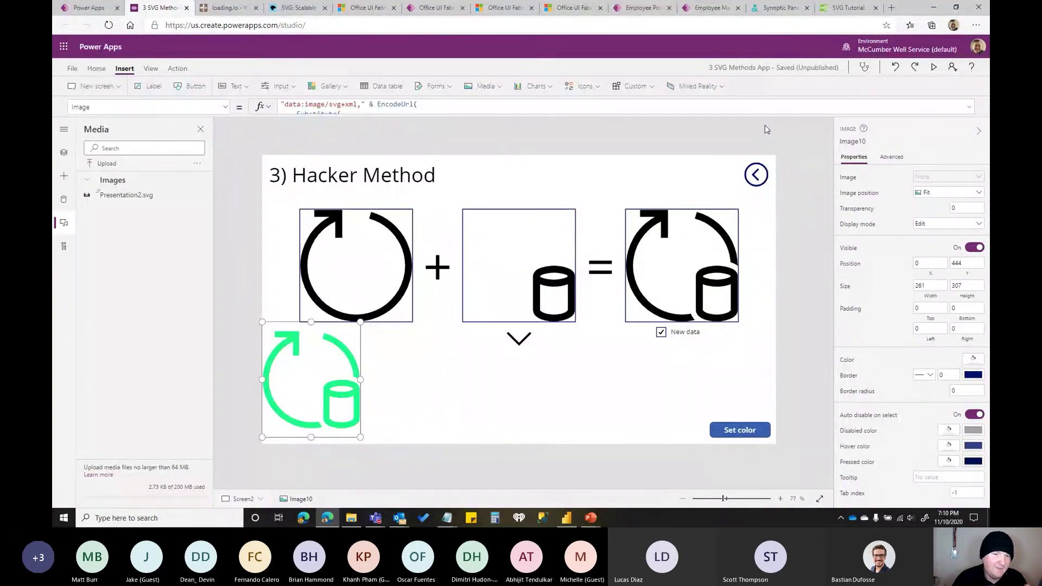
Examine the complete SVG string passed to Substitute in the green icon's image formula, and collapse the formula.
{"action": "left_click", "coordinate": [969, 107]}
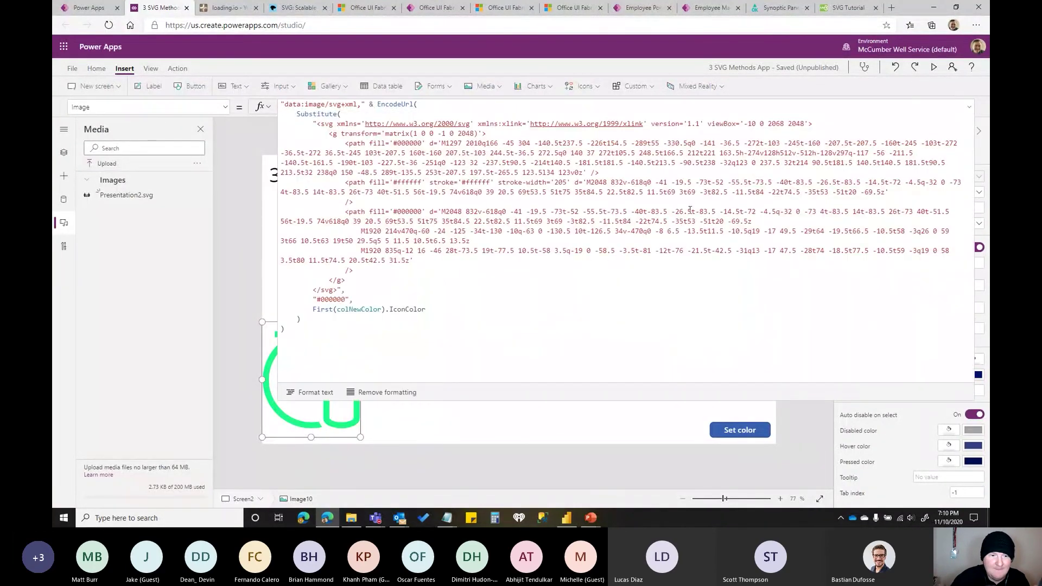
{"action": "left_click_drag", "start_coordinate": [313, 123], "coordinate": [338, 291]}
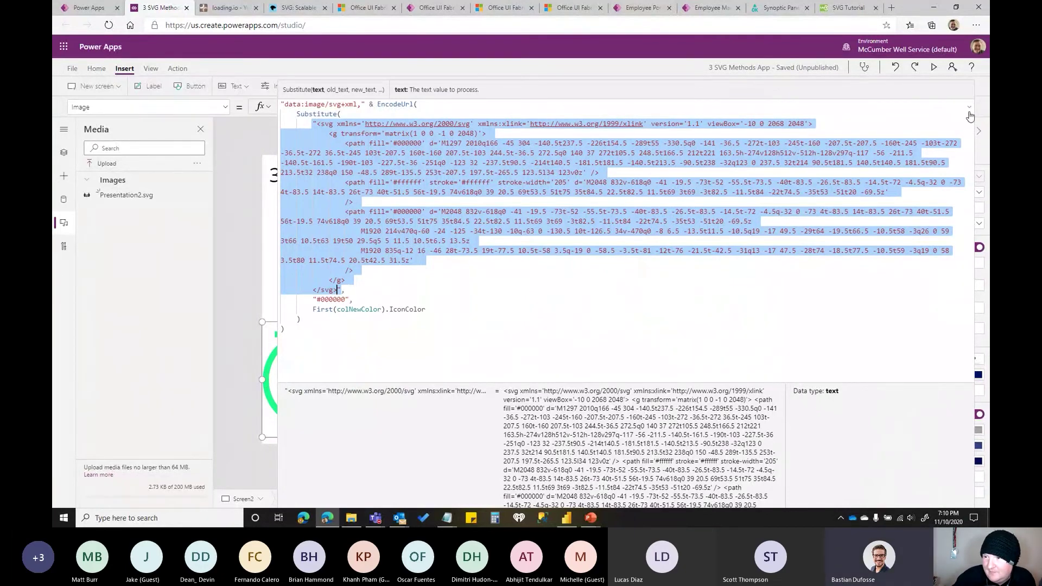
{"action": "left_click", "coordinate": [969, 107]}
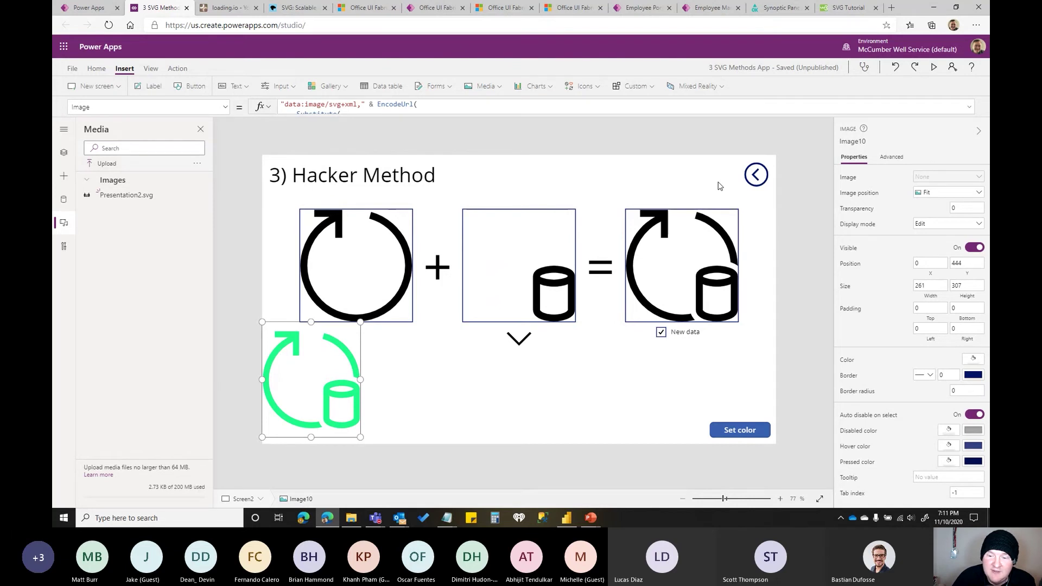
Switch to the running Employee Portal app, open the weekly schedule in My Info, and examine the Day Off, WFH and Office icons.
{"action": "left_click", "coordinate": [644, 9]}
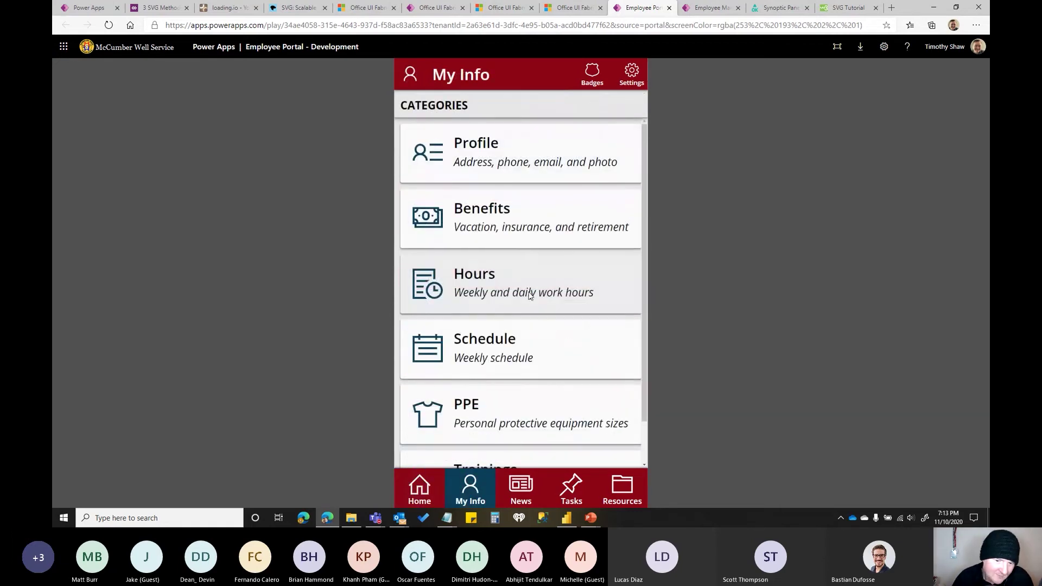
{"action": "left_click", "coordinate": [501, 353]}
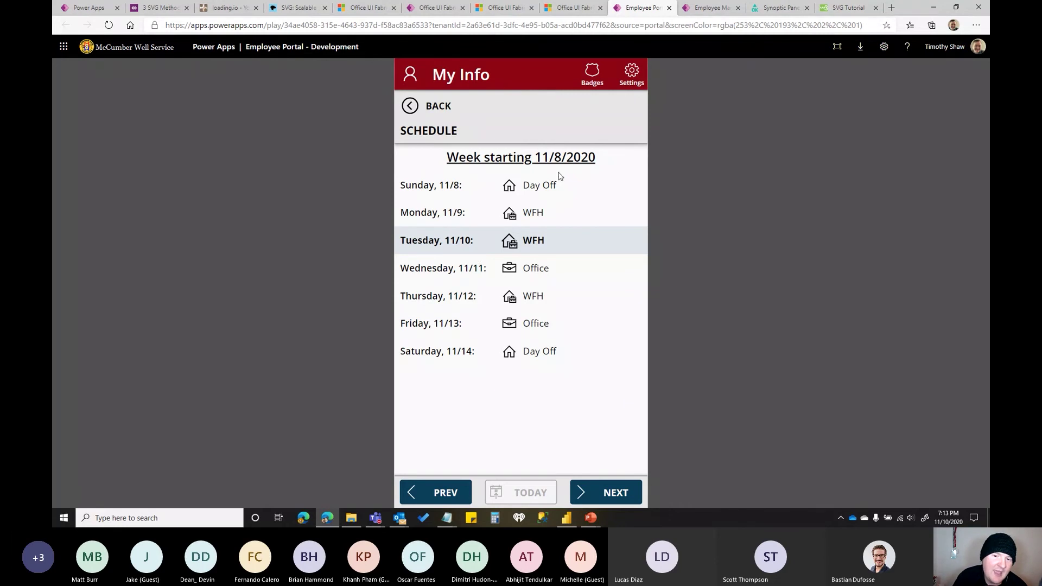
{"action": "left_click_drag", "start_coordinate": [524, 185], "coordinate": [567, 186]}
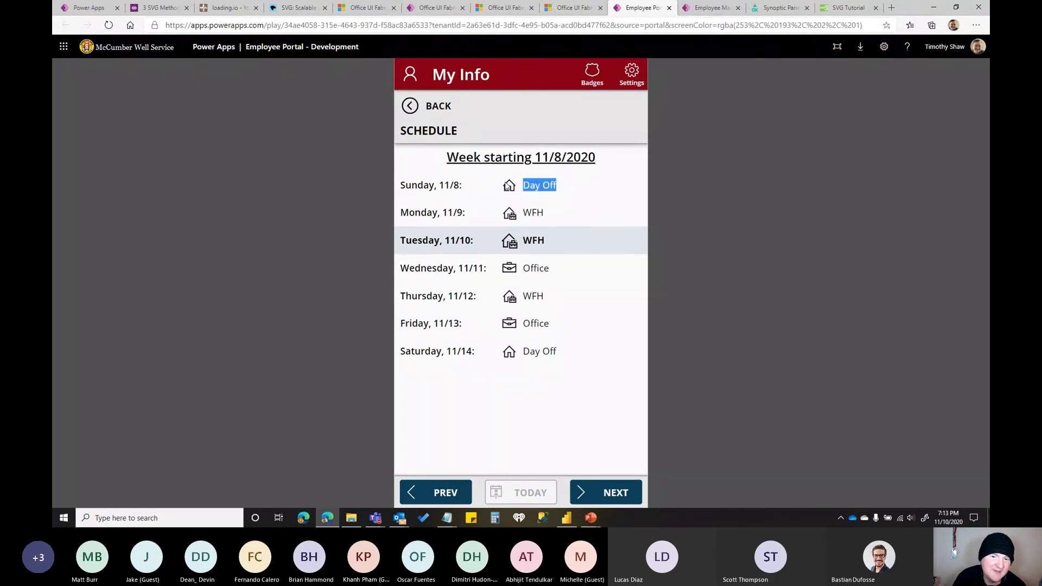
{"action": "left_click", "coordinate": [544, 184]}
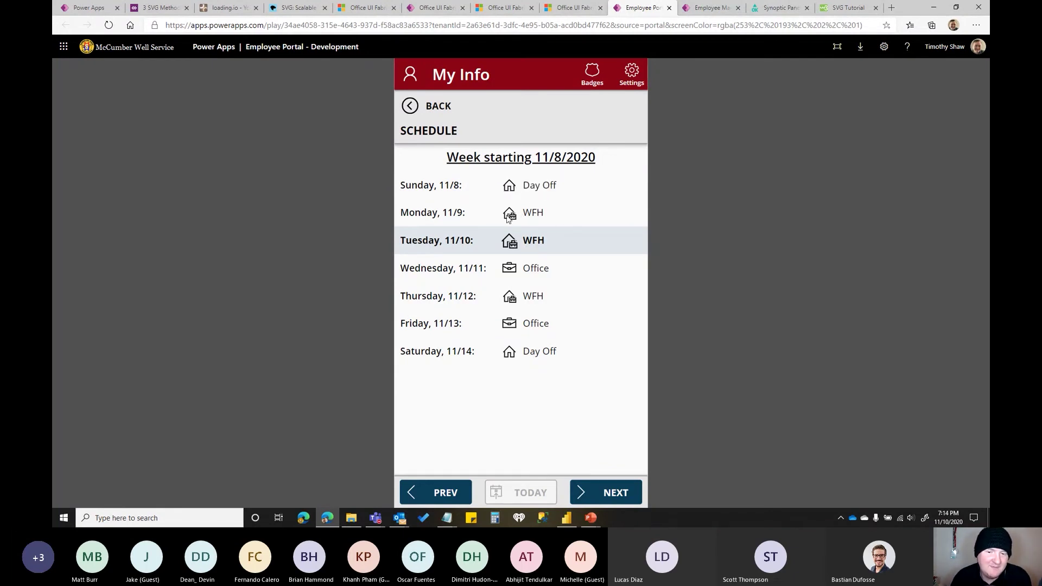
Examine the Vacation icon in the following week's schedule, return to the current week, and go back to the My Info categories.
{"action": "left_click", "coordinate": [596, 477]}
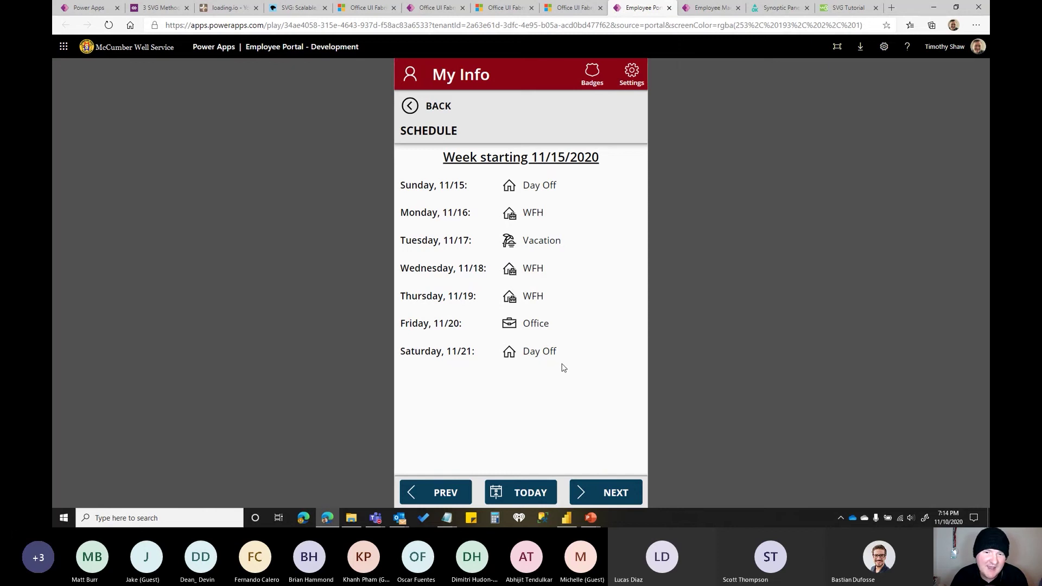
{"action": "left_click", "coordinate": [522, 492]}
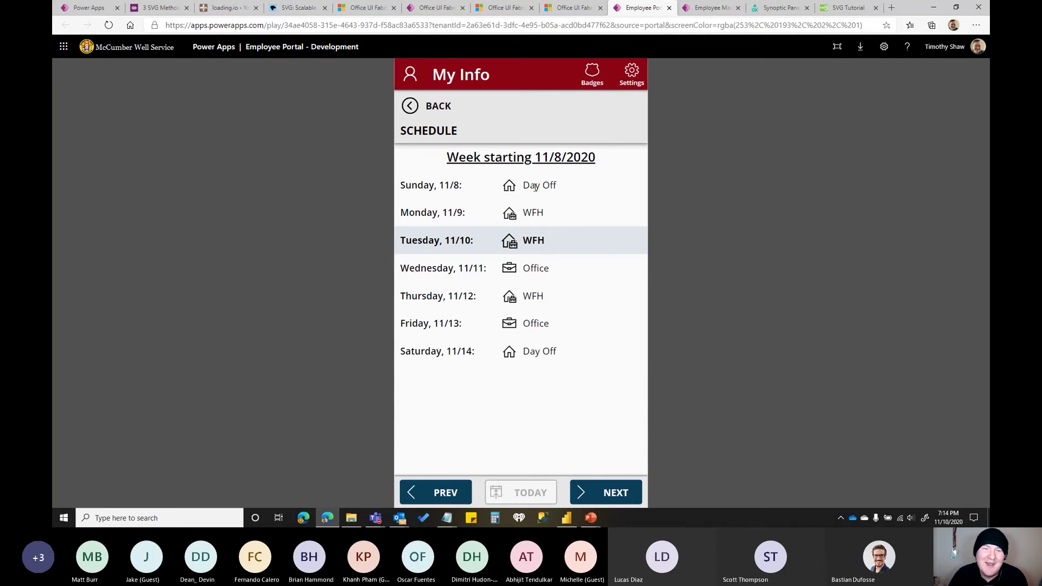
{"action": "left_click", "coordinate": [448, 106]}
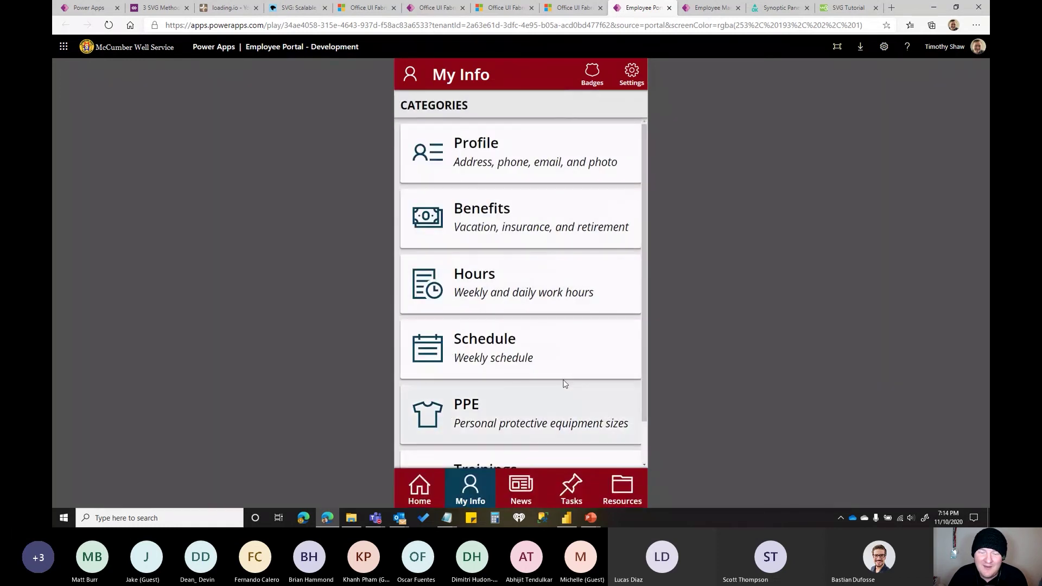
Reopen the completed New Task Test in Tasks, hide completed tasks again, and view the Tasks alert badge from the Home and Tasks screens.
{"action": "left_click", "coordinate": [572, 484]}
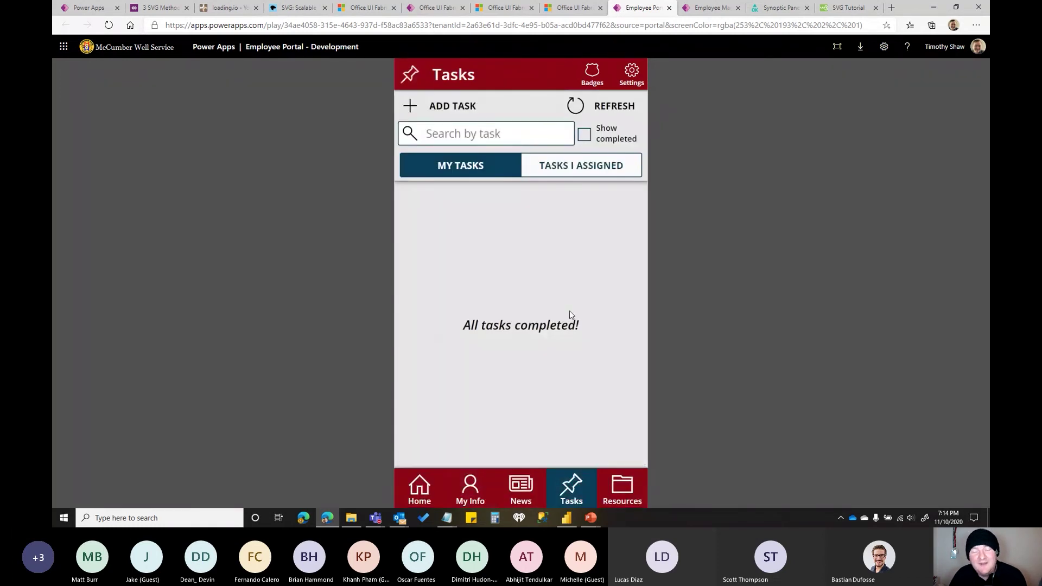
{"action": "left_click", "coordinate": [585, 135]}
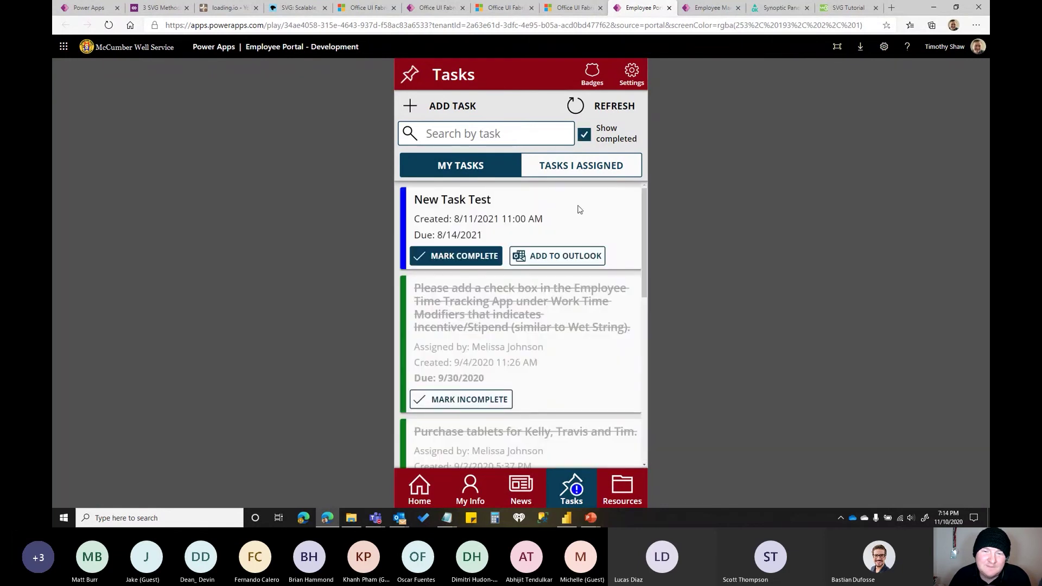
{"action": "left_click", "coordinate": [584, 135]}
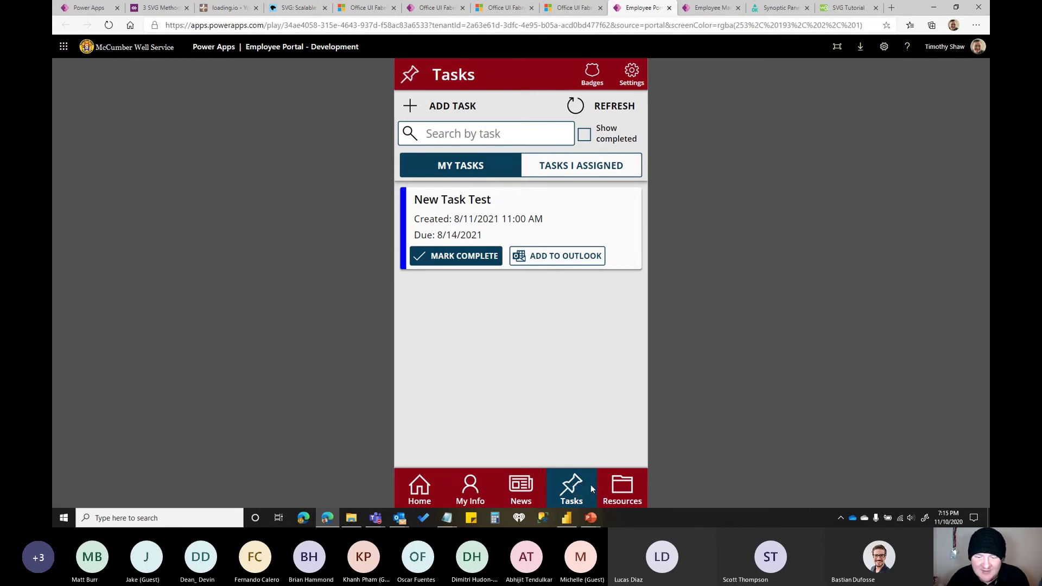
{"action": "left_click", "coordinate": [428, 488]}
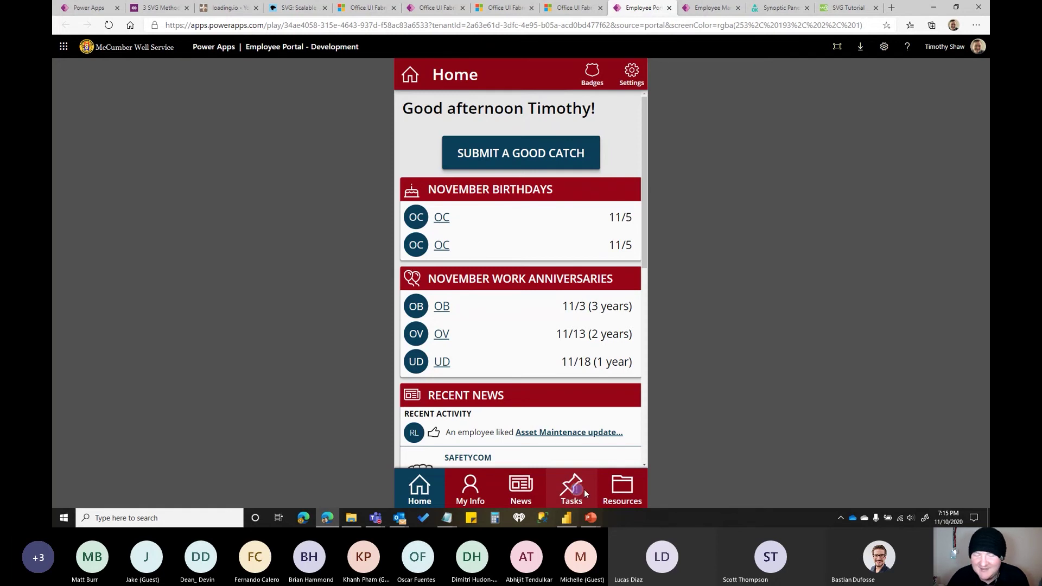
{"action": "left_click", "coordinate": [577, 491]}
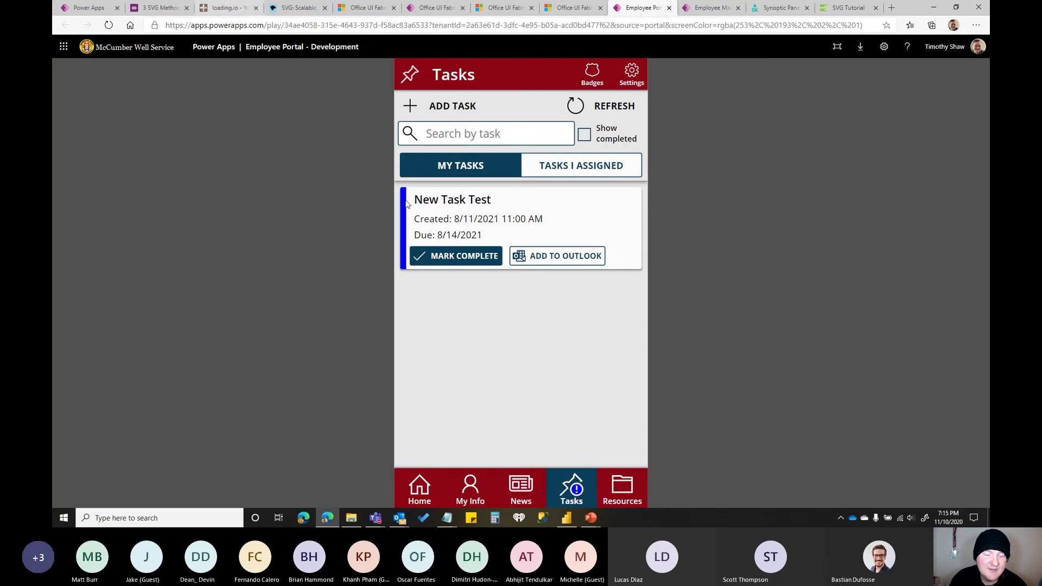
Switch to the Spinner-1s-200px file in Notepad, examine the animate tag's opacity, values, keyTimes, dur and begin attributes, and minimise Notepad.
{"action": "left_click", "coordinate": [445, 518]}
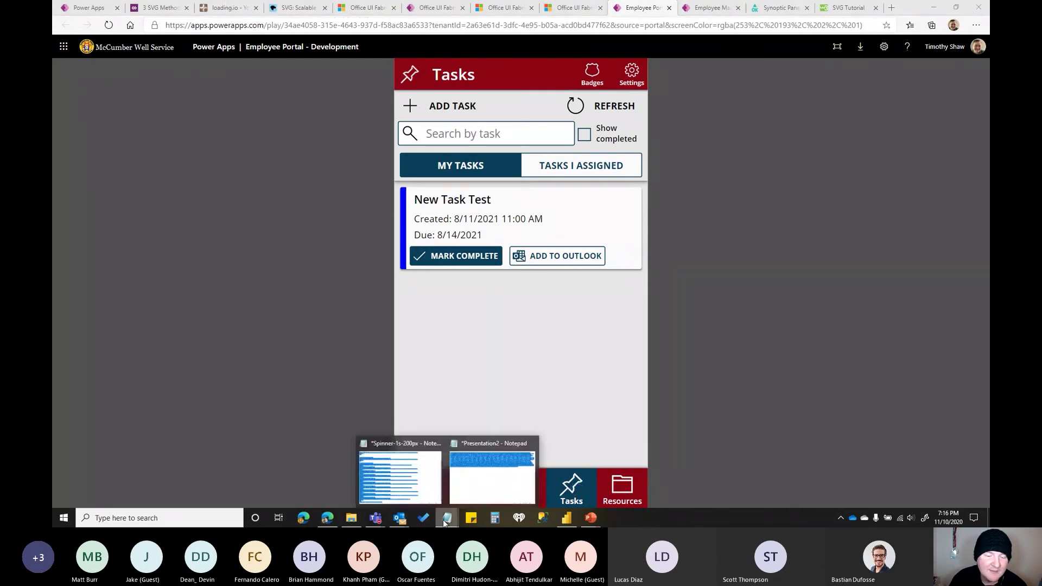
{"action": "left_click", "coordinate": [426, 495]}
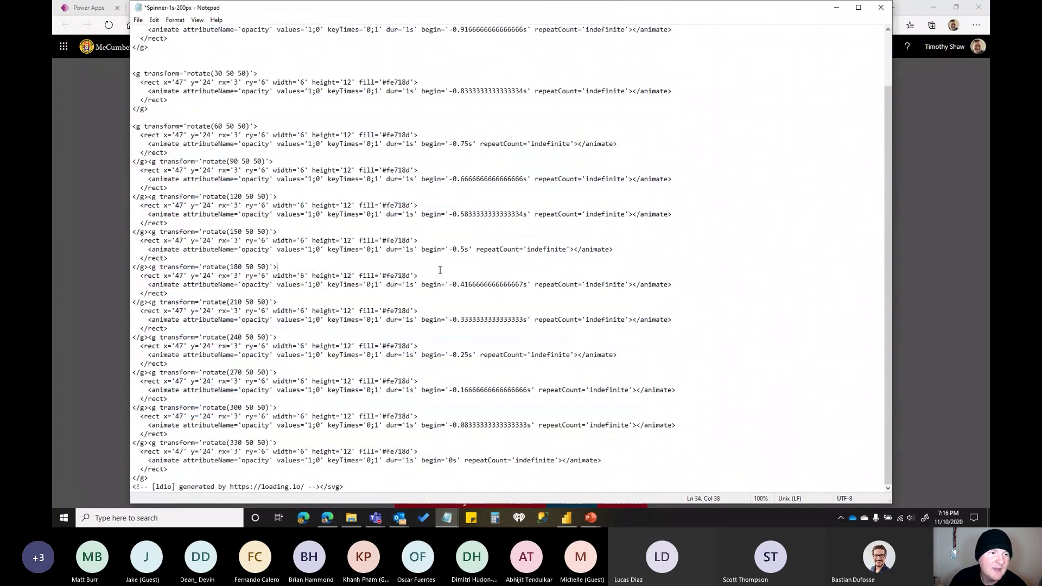
{"action": "left_click_drag", "start_coordinate": [147, 91], "coordinate": [631, 91]}
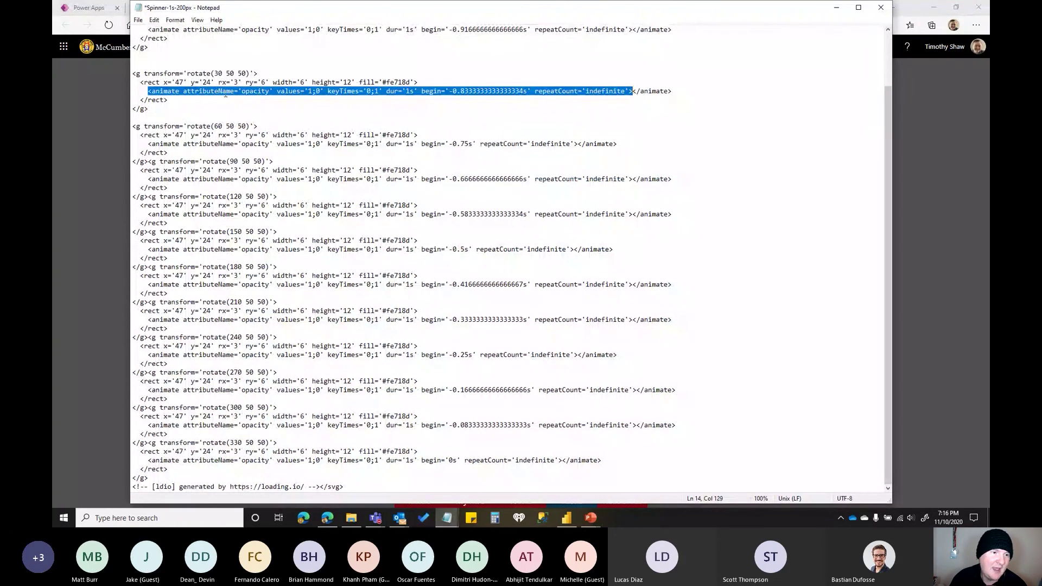
{"action": "left_click", "coordinate": [243, 92]}
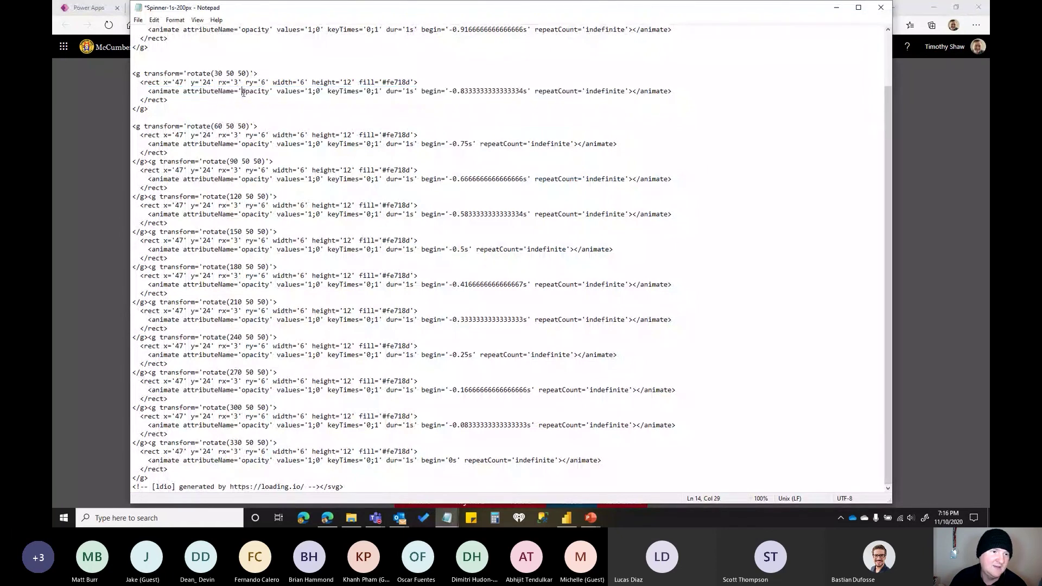
{"action": "left_click_drag", "start_coordinate": [243, 92], "coordinate": [270, 91]}
{"action": "left_click", "coordinate": [310, 91]}
{"action": "left_click_drag", "start_coordinate": [311, 91], "coordinate": [321, 91]}
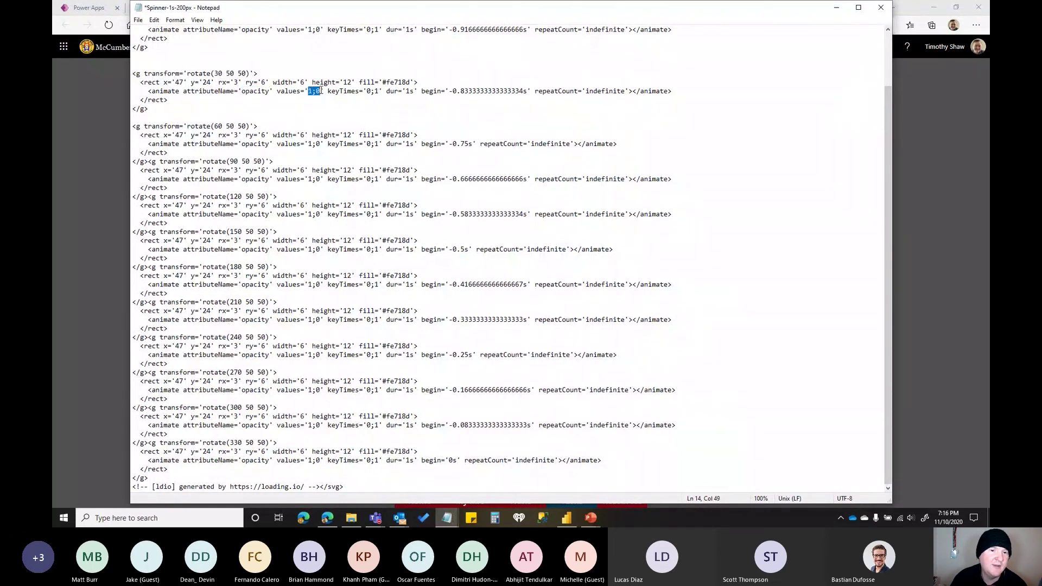
{"action": "left_click_drag", "start_coordinate": [426, 91], "coordinate": [504, 91]}
{"action": "left_click_drag", "start_coordinate": [387, 91], "coordinate": [439, 91]}
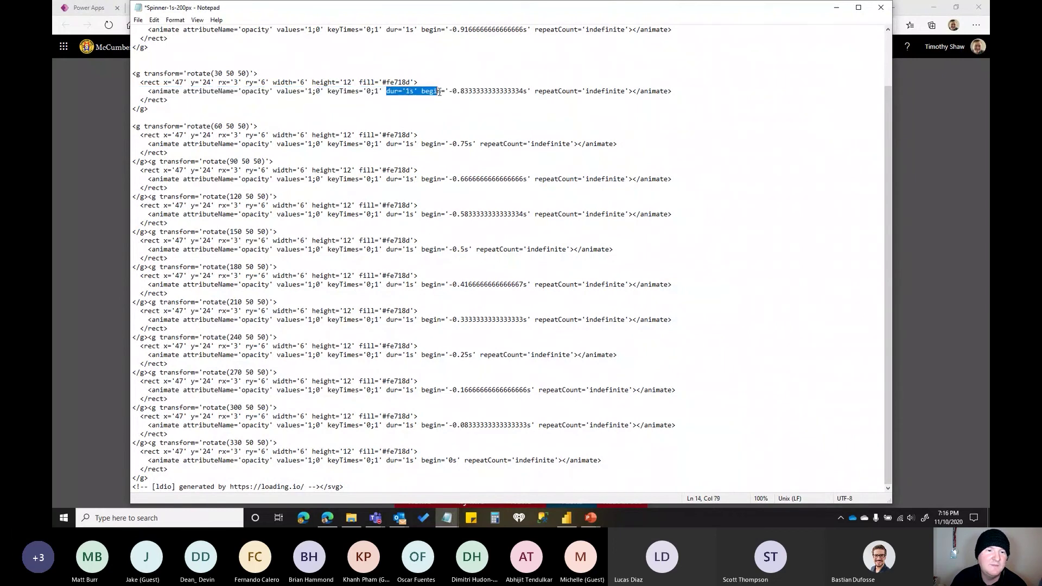
{"action": "left_click_drag", "start_coordinate": [328, 91], "coordinate": [386, 92]}
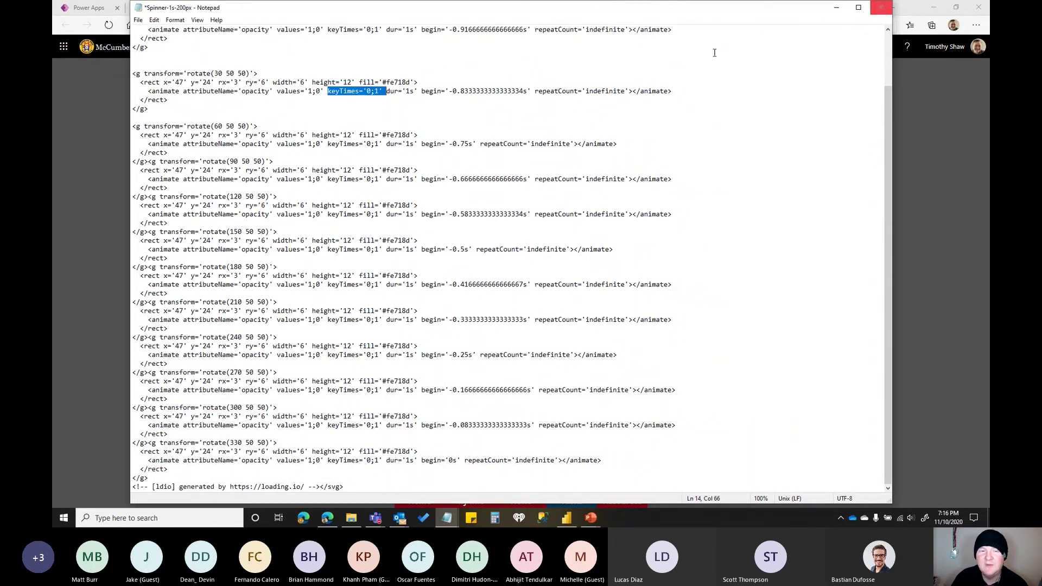
{"action": "left_click_drag", "start_coordinate": [242, 91], "coordinate": [270, 91]}
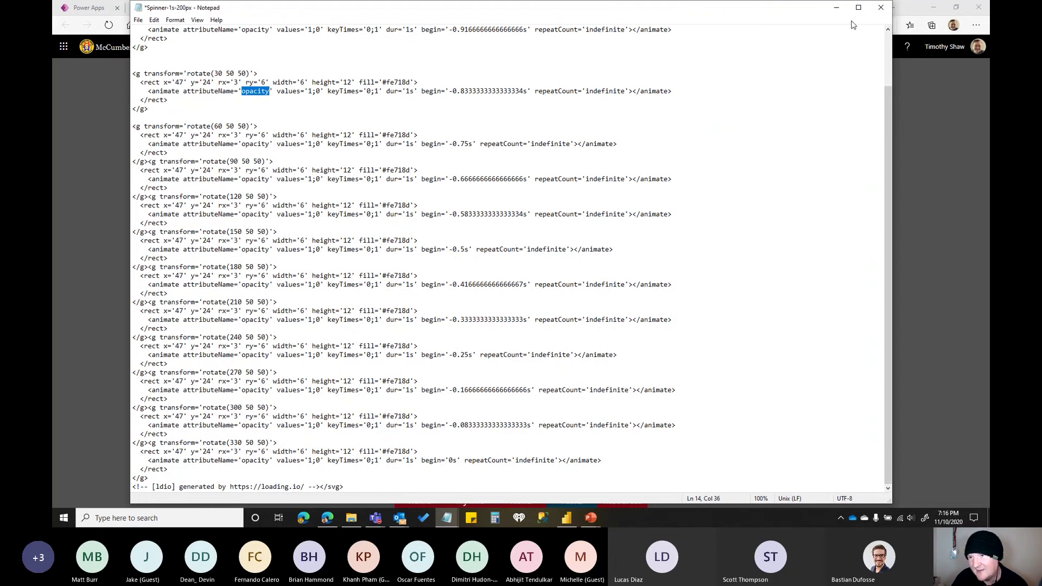
{"action": "left_click", "coordinate": [836, 7]}
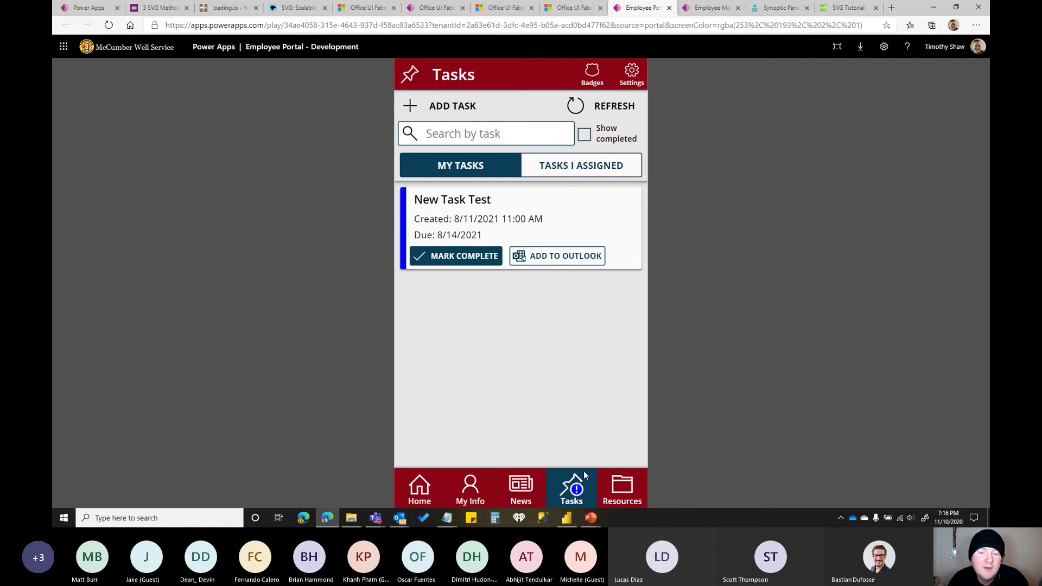
Mark New Task Test complete, then reopen Overdue Task Test from the completed tasks and mark it complete again with completed tasks hidden.
{"action": "left_click", "coordinate": [433, 265]}
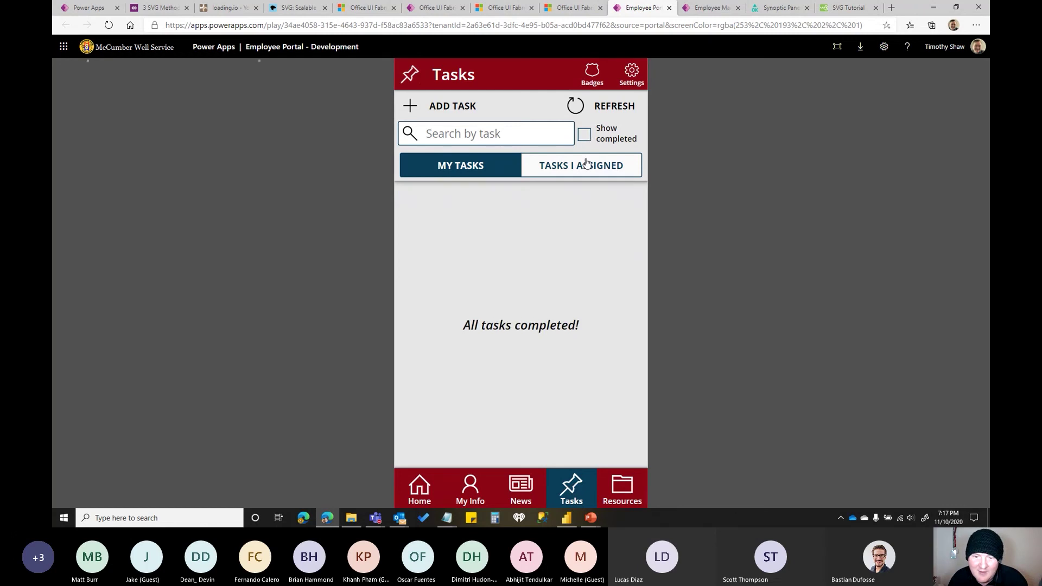
{"action": "left_click", "coordinate": [585, 135]}
{"action": "scroll", "coordinate": [557, 330], "scroll_direction": "down", "scroll_amount": 6}
{"action": "left_click", "coordinate": [451, 453]}
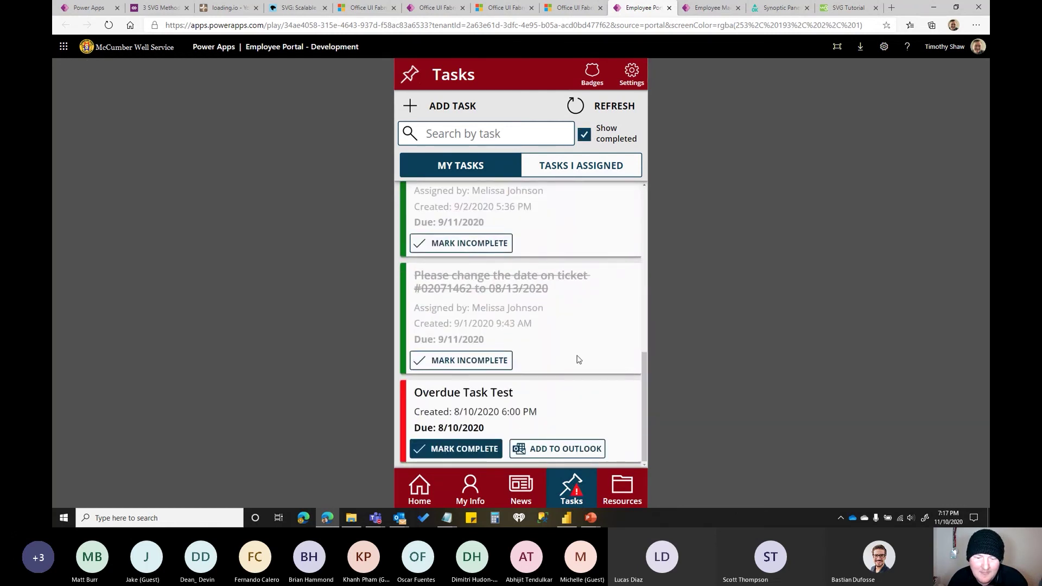
{"action": "left_click", "coordinate": [584, 135]}
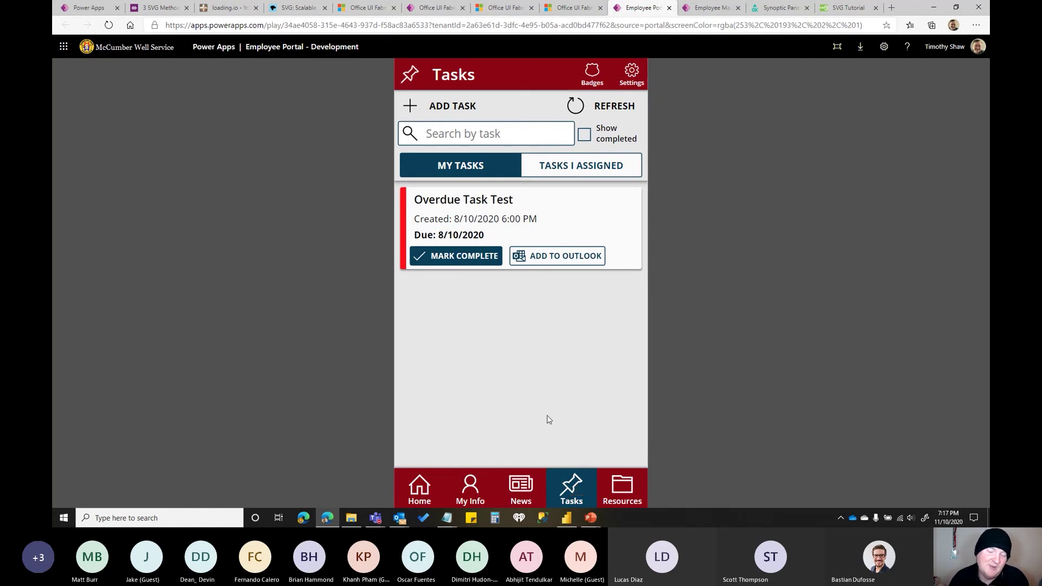
{"action": "left_click", "coordinate": [473, 266]}
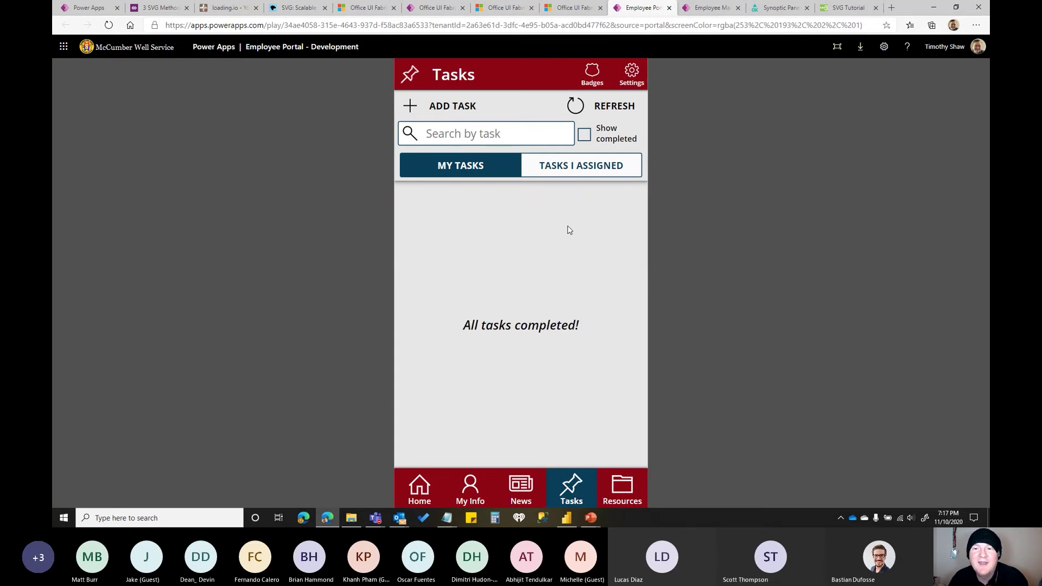
Open SDS Documents in the Resources document libraries, examine the folder, PDF and Word icons, and return to the Resources categories.
{"action": "left_click", "coordinate": [629, 488]}
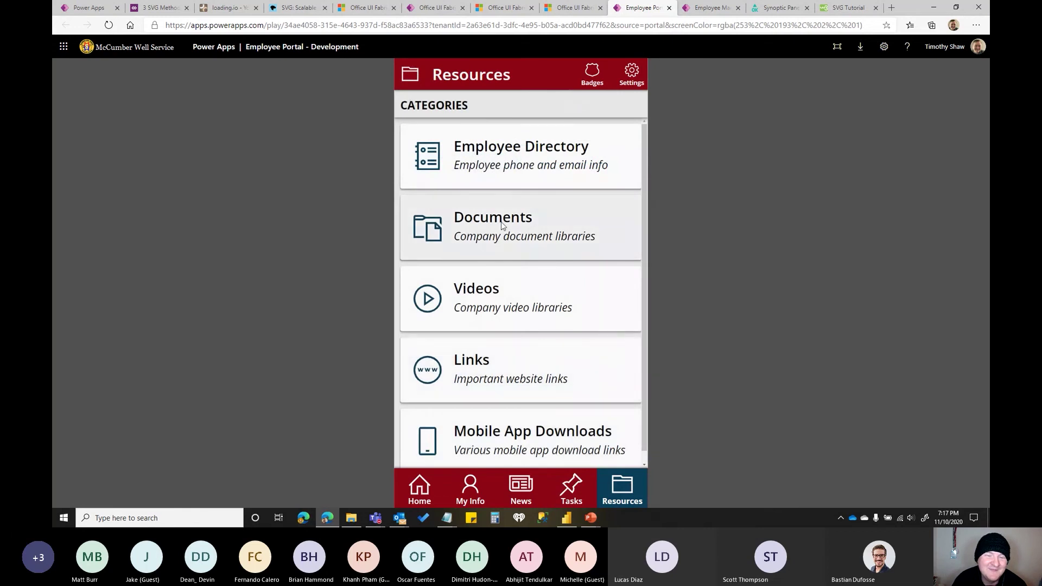
{"action": "left_click", "coordinate": [532, 229]}
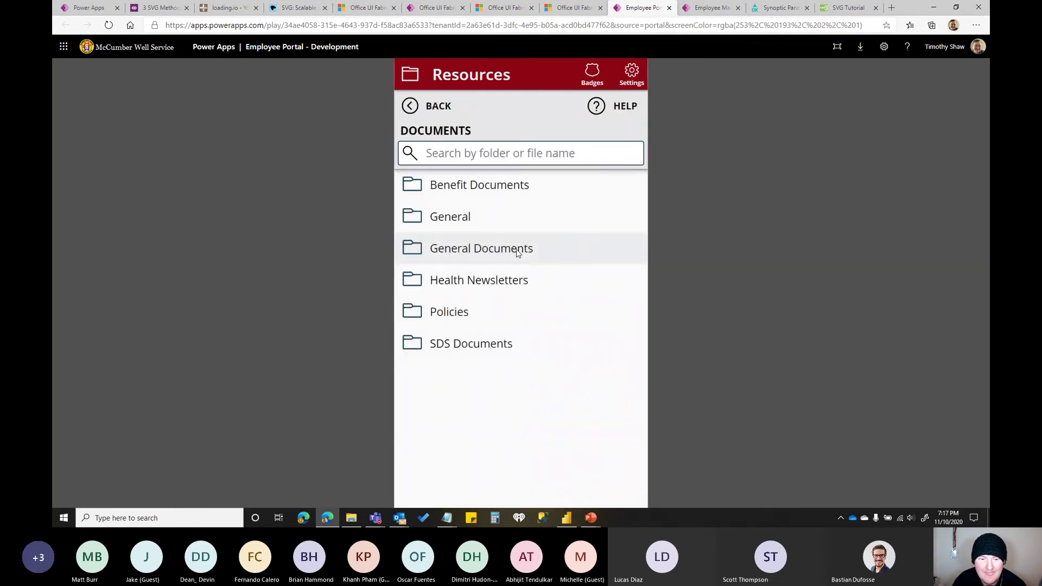
{"action": "left_click", "coordinate": [453, 347]}
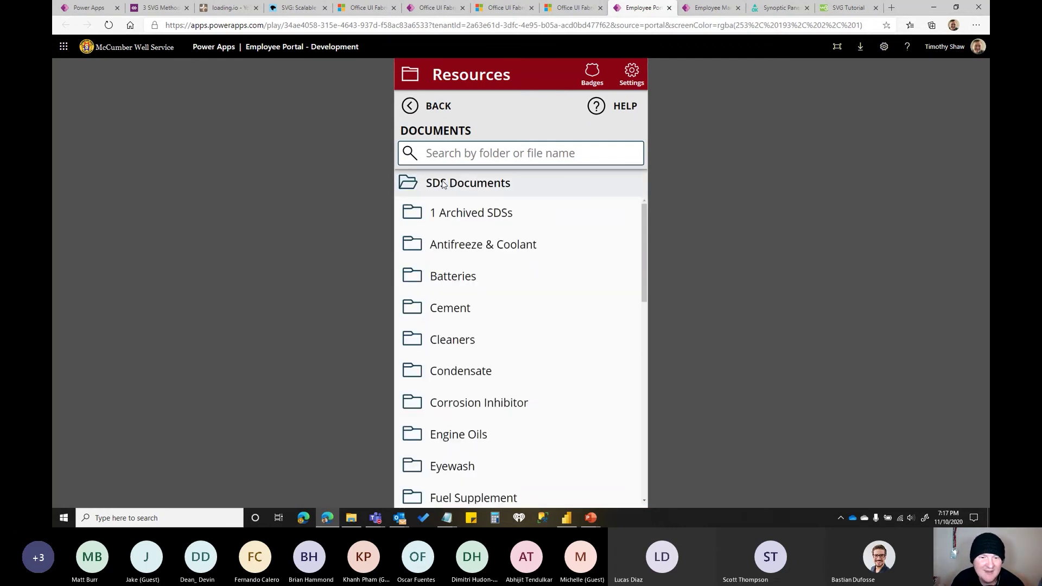
{"action": "scroll", "coordinate": [463, 347], "scroll_direction": "down", "scroll_amount": 9}
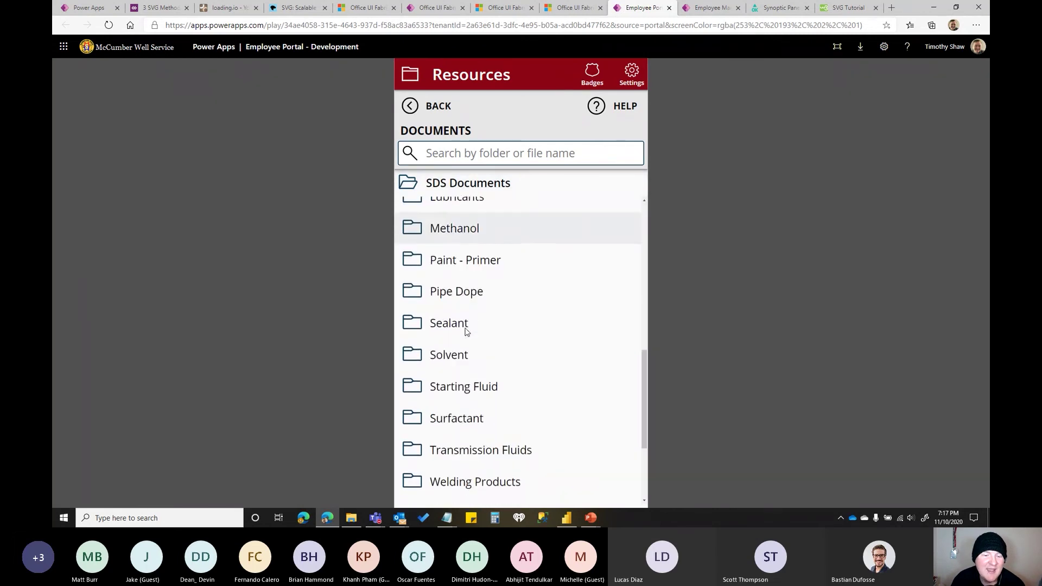
{"action": "scroll", "coordinate": [465, 331], "scroll_direction": "down", "scroll_amount": 3}
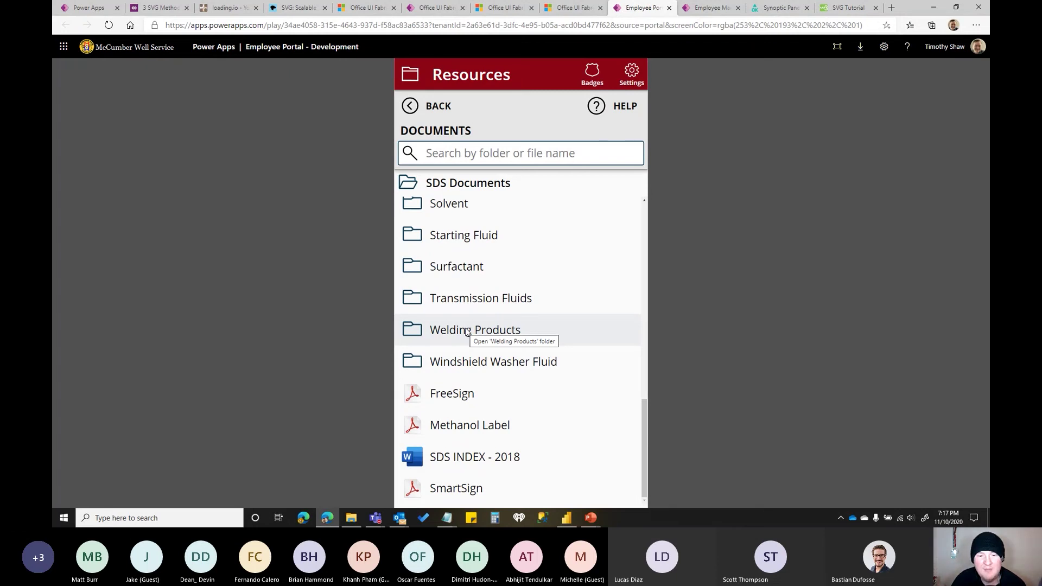
{"action": "scroll", "coordinate": [470, 326], "scroll_direction": "up", "scroll_amount": 10}
{"action": "scroll", "coordinate": [471, 256], "scroll_direction": "down", "scroll_amount": 3}
{"action": "scroll", "coordinate": [472, 257], "scroll_direction": "down", "scroll_amount": 3}
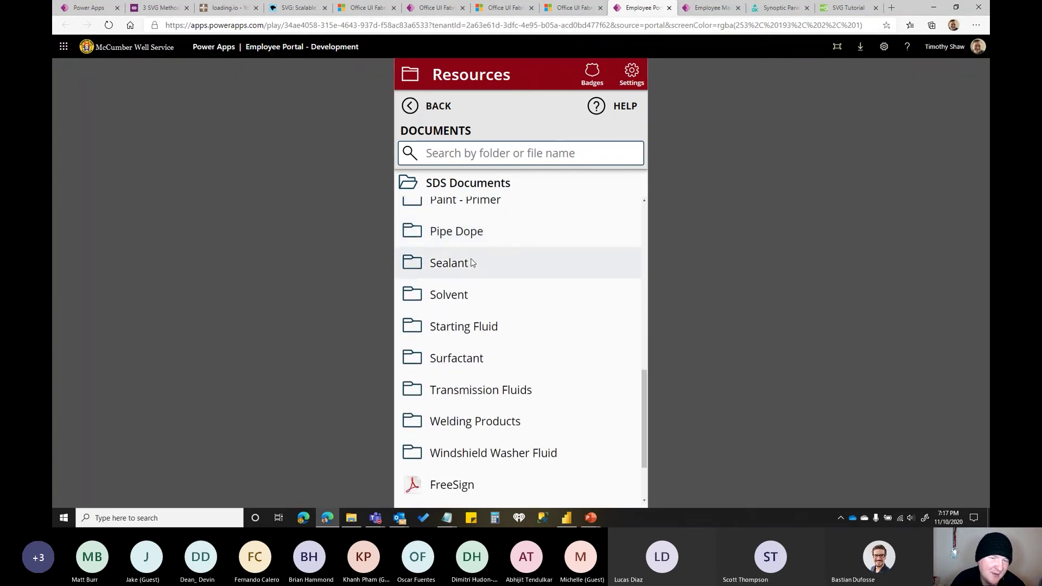
{"action": "scroll", "coordinate": [470, 258], "scroll_direction": "down", "scroll_amount": 2}
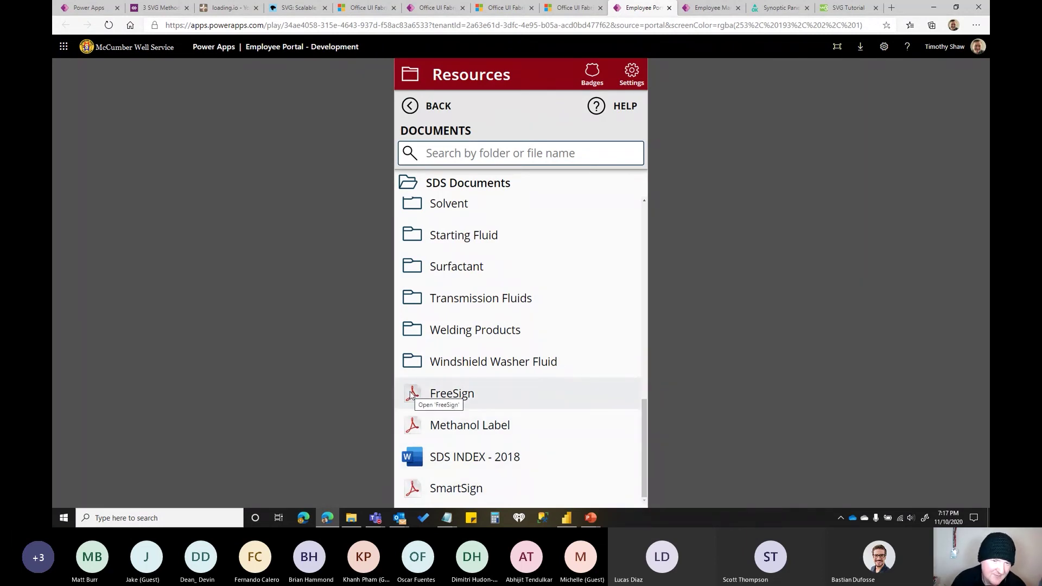
{"action": "scroll", "coordinate": [410, 395], "scroll_direction": "up", "scroll_amount": 10}
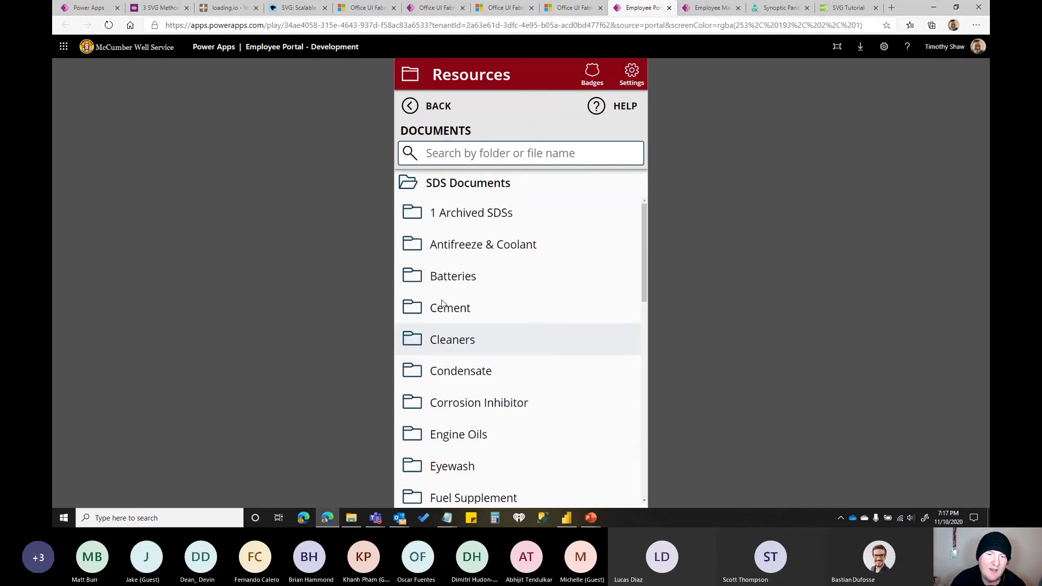
{"action": "left_click", "coordinate": [412, 183]}
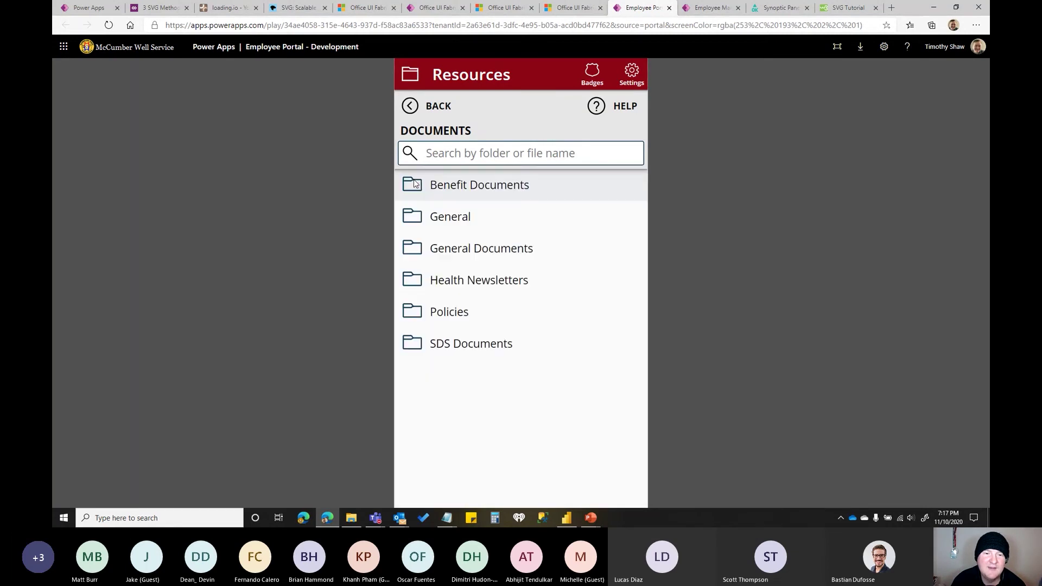
{"action": "left_click", "coordinate": [425, 107]}
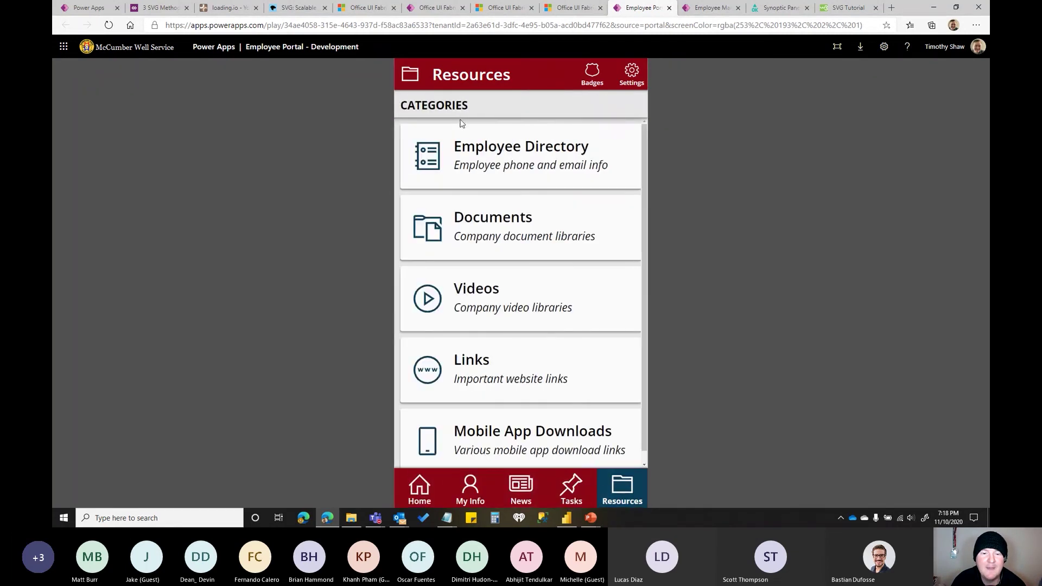
Examine the app, Android and iOS icons in the Mobile App Downloads list and return to the Resources categories.
{"action": "left_click", "coordinate": [494, 431]}
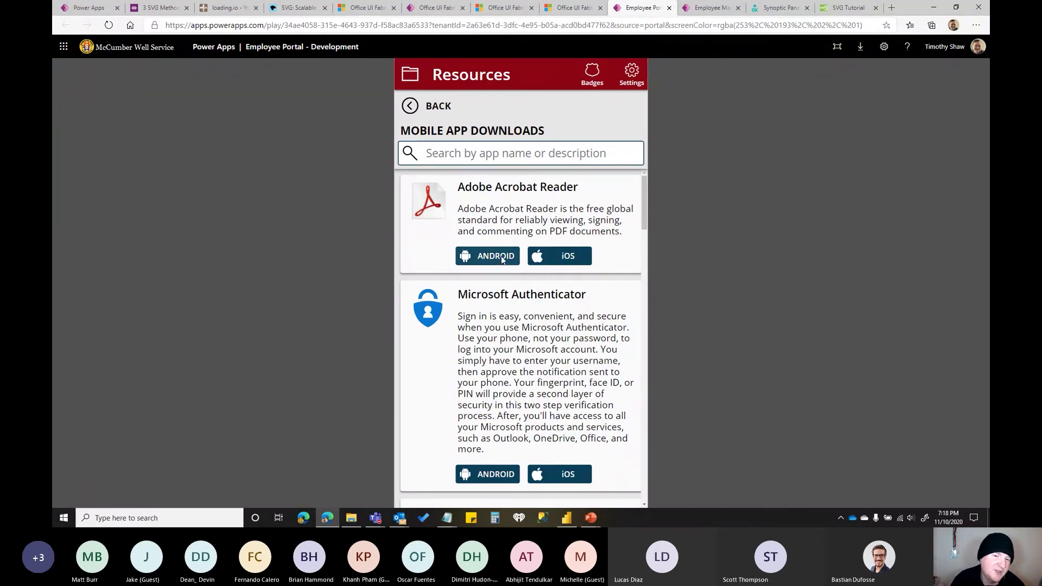
{"action": "scroll", "coordinate": [450, 289], "scroll_direction": "down", "scroll_amount": 5}
{"action": "scroll", "coordinate": [450, 289], "scroll_direction": "down", "scroll_amount": 8}
{"action": "scroll", "coordinate": [450, 289], "scroll_direction": "down", "scroll_amount": 3}
{"action": "scroll", "coordinate": [449, 281], "scroll_direction": "up", "scroll_amount": 12}
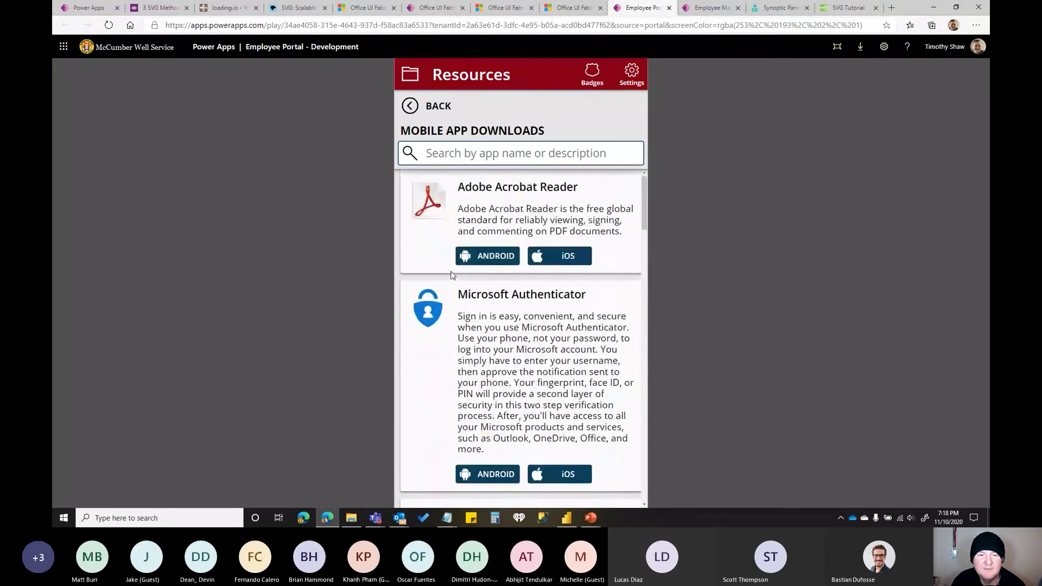
{"action": "left_click", "coordinate": [411, 106]}
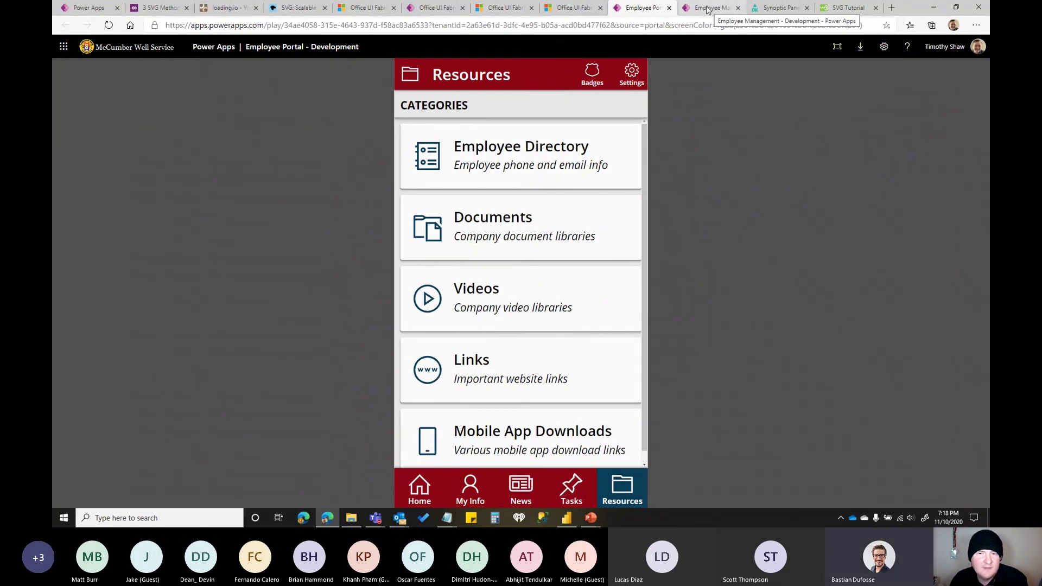
{"action": "scroll", "coordinate": [575, 256], "scroll_direction": "down", "scroll_amount": 1}
{"action": "scroll", "coordinate": [576, 258], "scroll_direction": "up", "scroll_amount": 1}
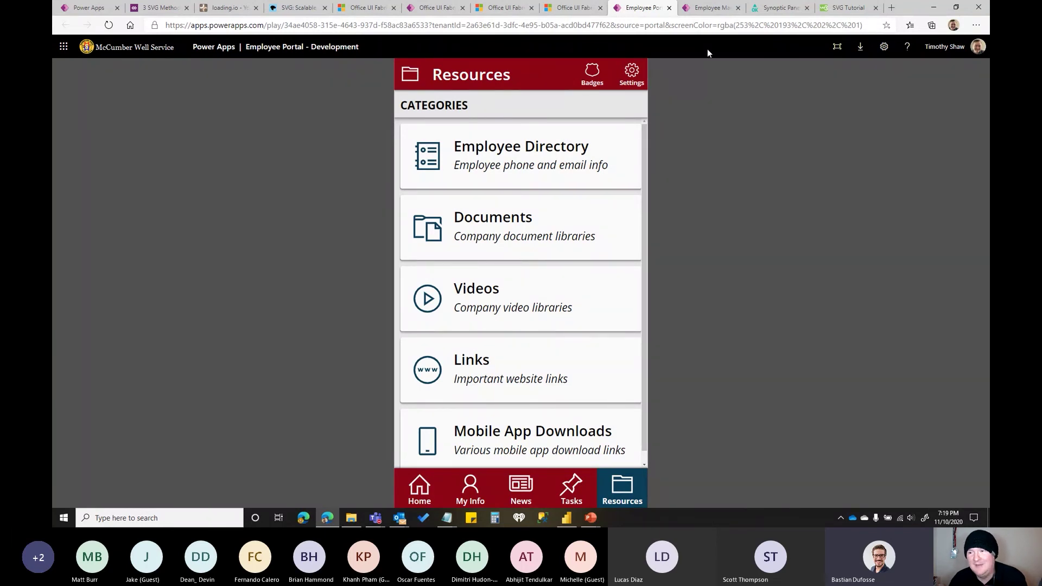
Switch to the Employee Management app and examine the time type icons in the employee's Time Off list on the Benefits page.
{"action": "left_click", "coordinate": [707, 8]}
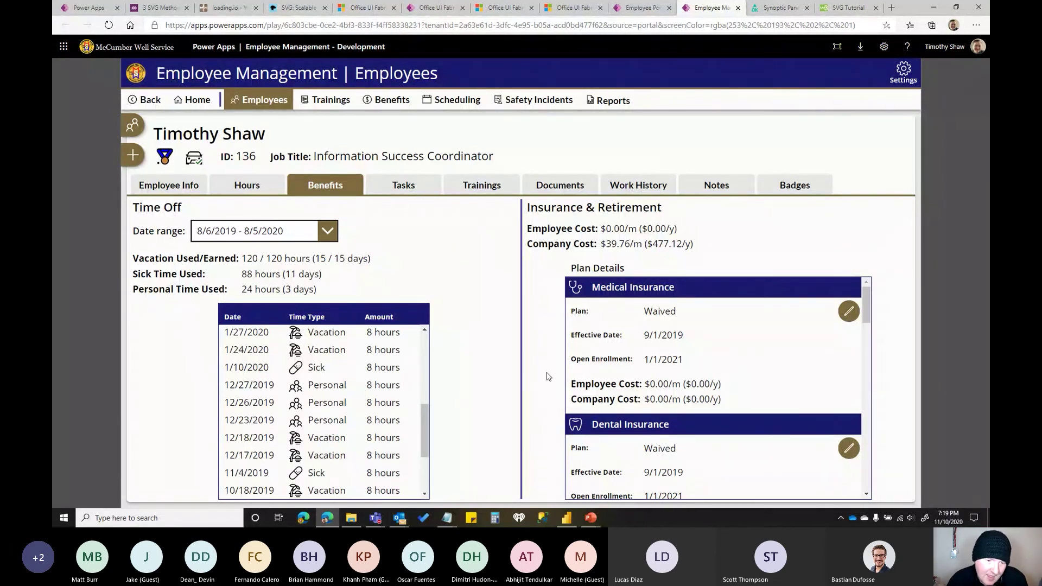
{"action": "scroll", "coordinate": [422, 412], "scroll_direction": "up", "scroll_amount": 5}
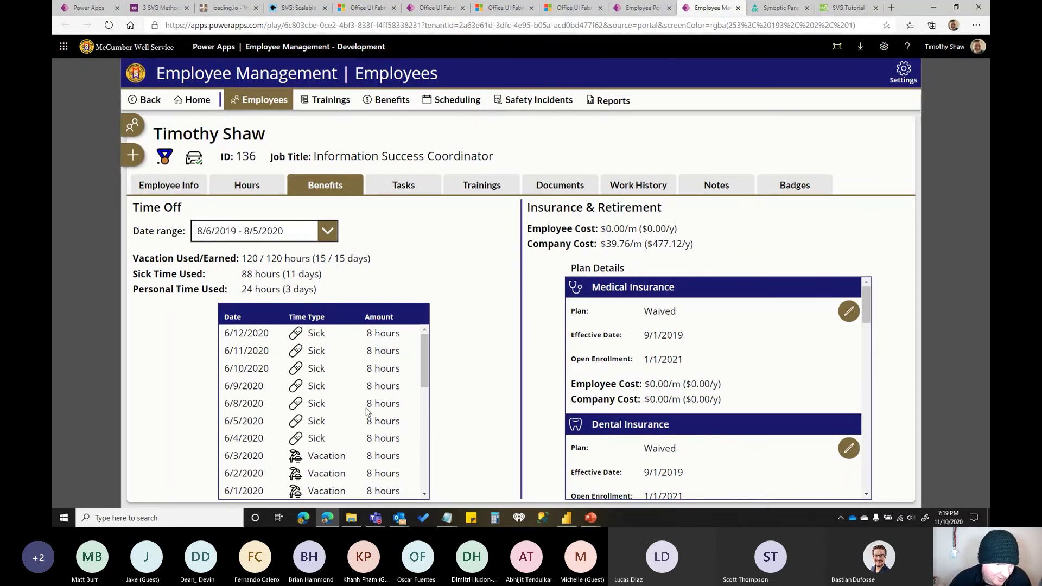
{"action": "left_click_drag", "start_coordinate": [426, 349], "coordinate": [425, 349]}
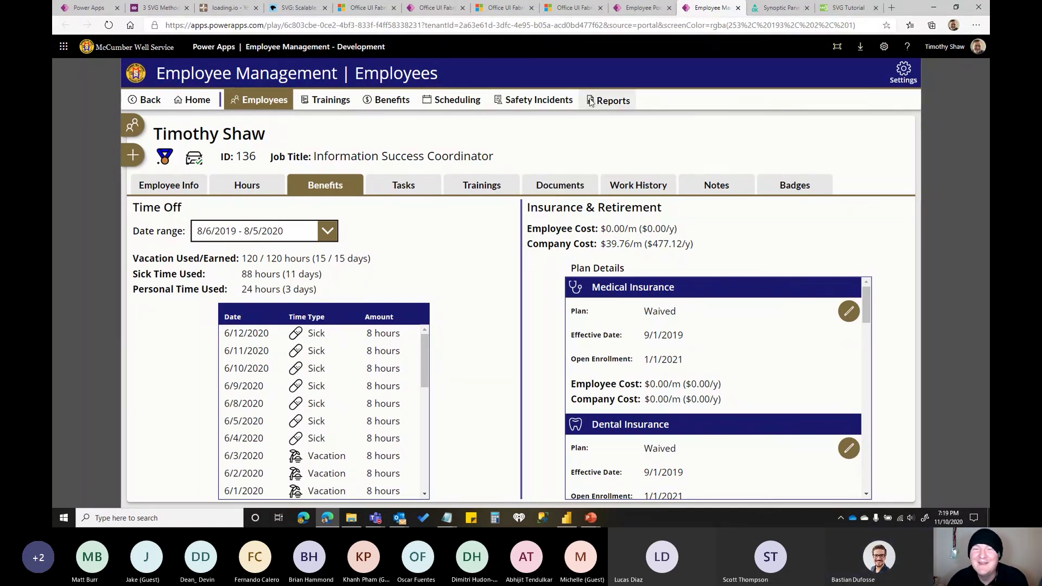
Open the First Aid incident of 7/18/2014 in Safety Incidents and examine the highlighted body areas and tooltips in the injury diagram.
{"action": "left_click", "coordinate": [540, 104]}
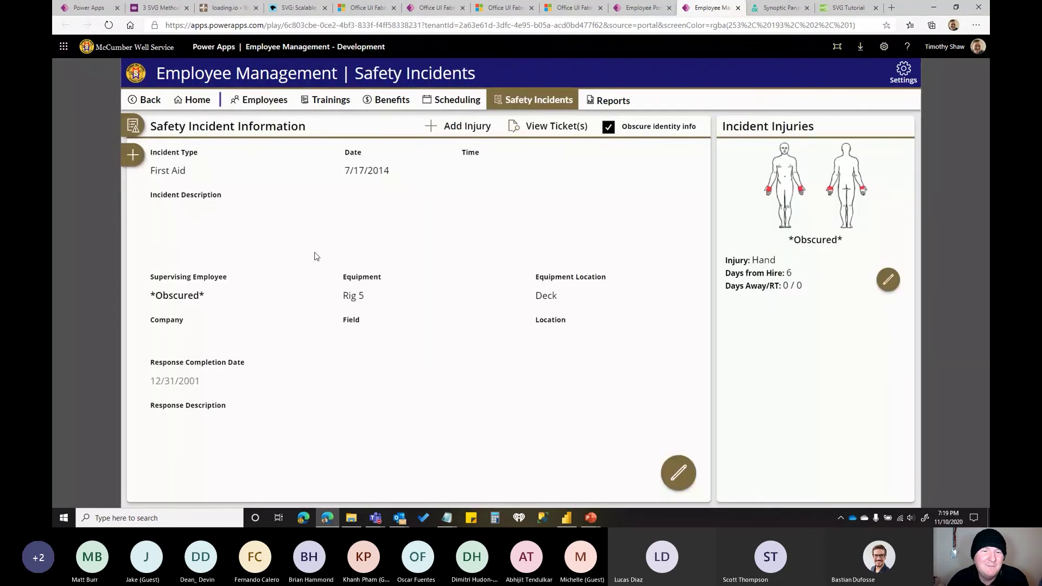
{"action": "left_click", "coordinate": [133, 126]}
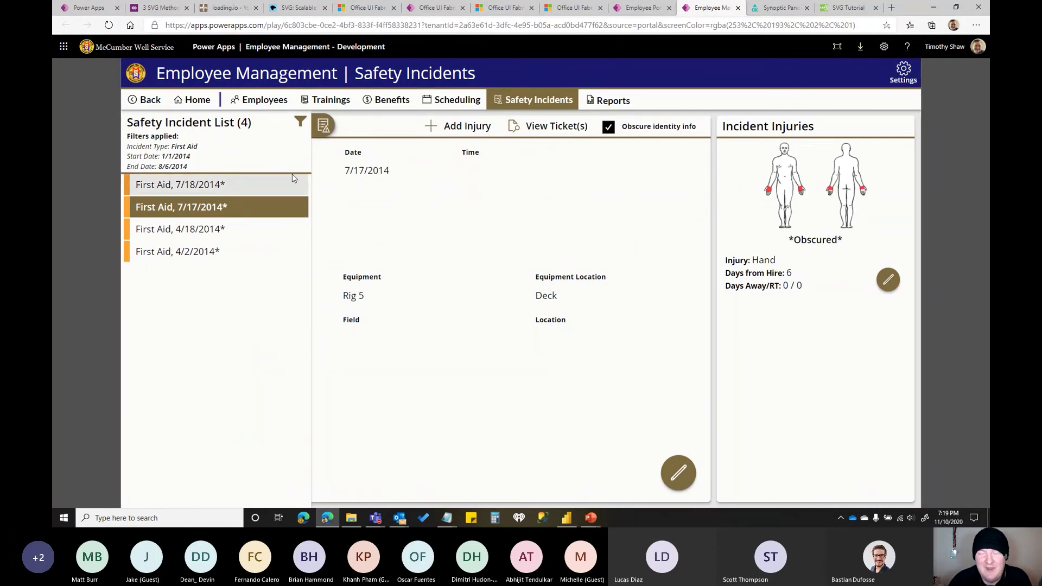
{"action": "left_click", "coordinate": [223, 184]}
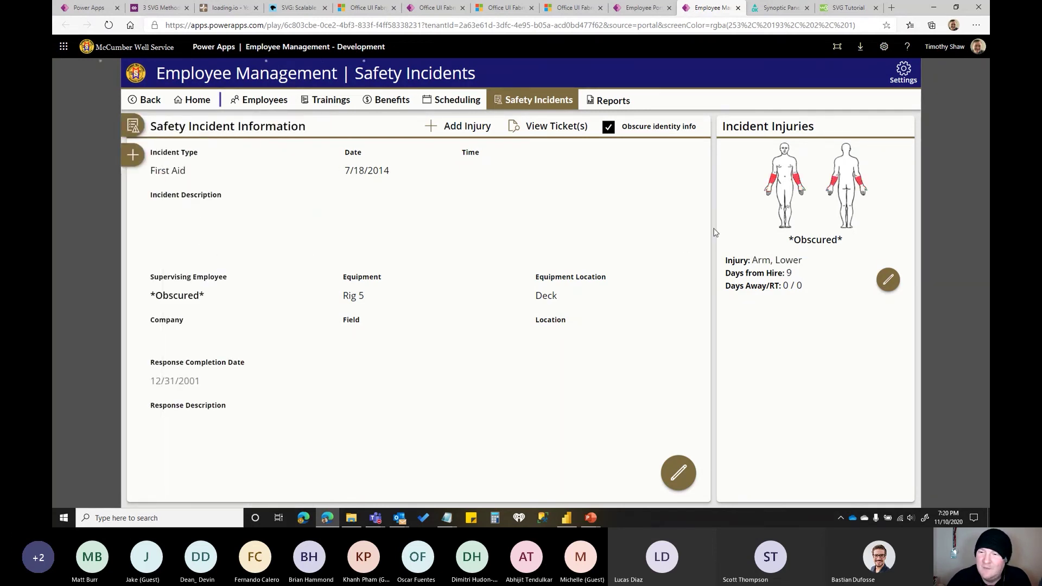
{"action": "mouse_move", "coordinate": [776, 184]}
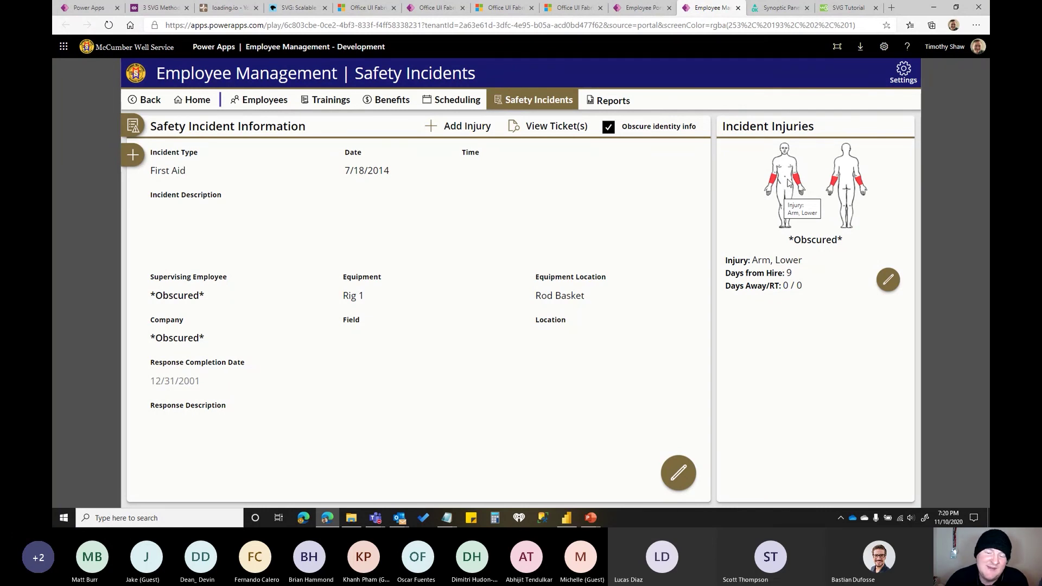
{"action": "mouse_move", "coordinate": [829, 179]}
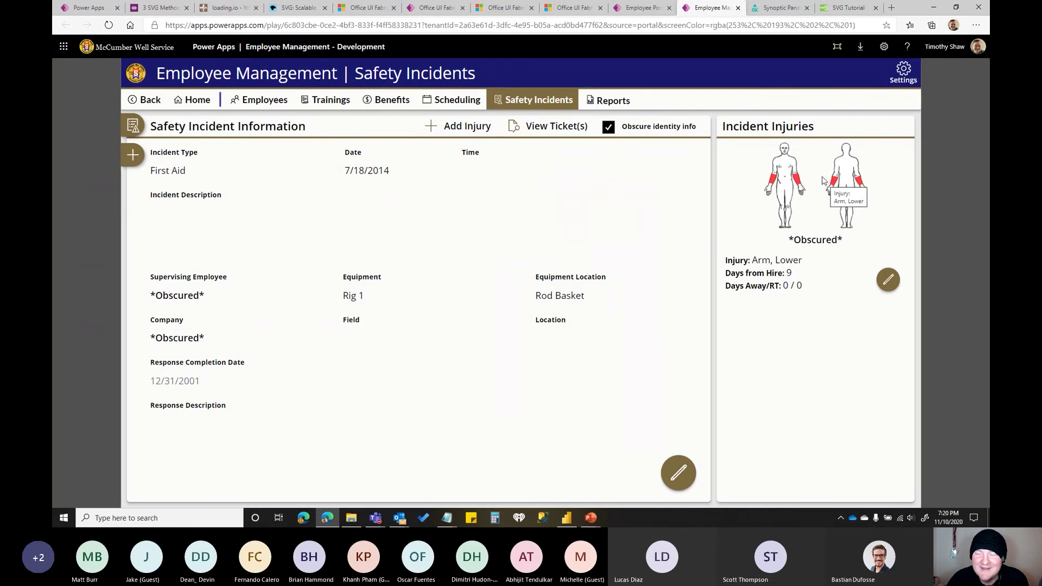
Switch to Power BI Desktop, filter the Incident Information report by the shoulder body area, examine the equipment locations, and clear the filter.
{"action": "left_click", "coordinate": [566, 520]}
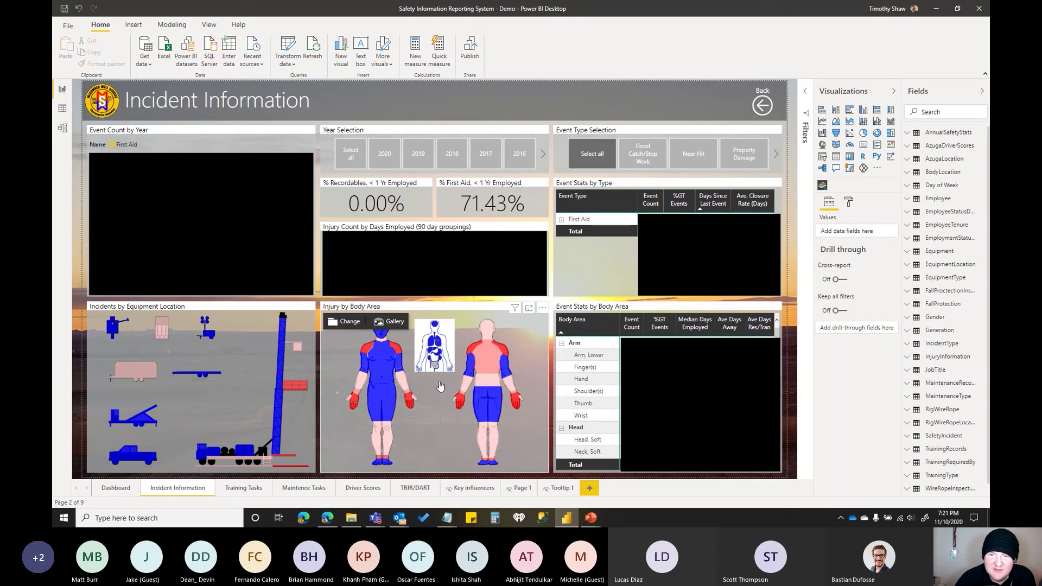
{"action": "left_click", "coordinate": [369, 347]}
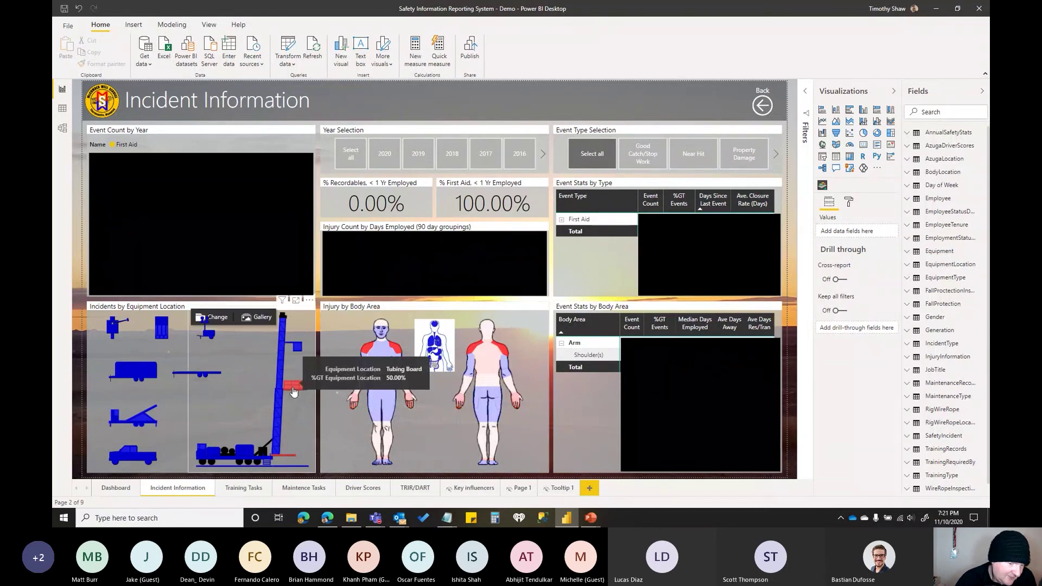
{"action": "mouse_move", "coordinate": [293, 459]}
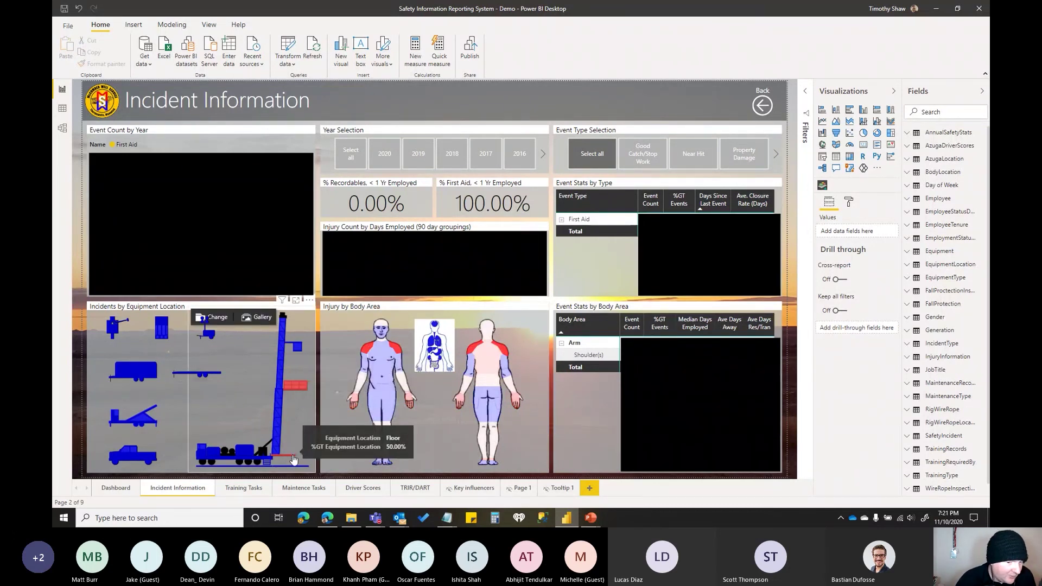
{"action": "left_click", "coordinate": [371, 350]}
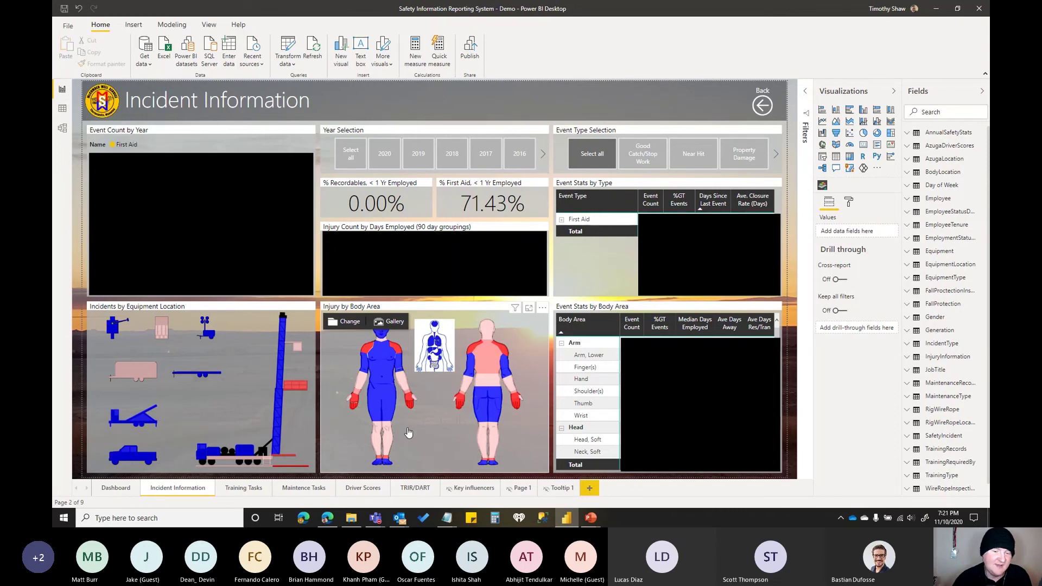
Return to Employee Management and compare the injury diagrams of the First Aid incidents dated 7/17/2014, 4/18/2014 and 4/2/2014.
{"action": "left_click", "coordinate": [328, 518]}
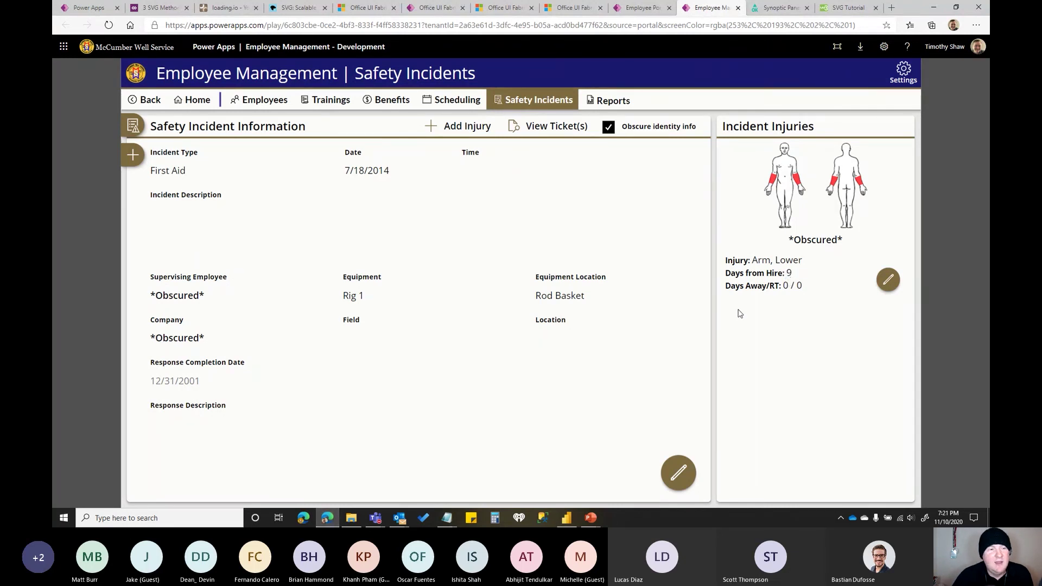
{"action": "left_click", "coordinate": [132, 126]}
{"action": "left_click", "coordinate": [187, 207]}
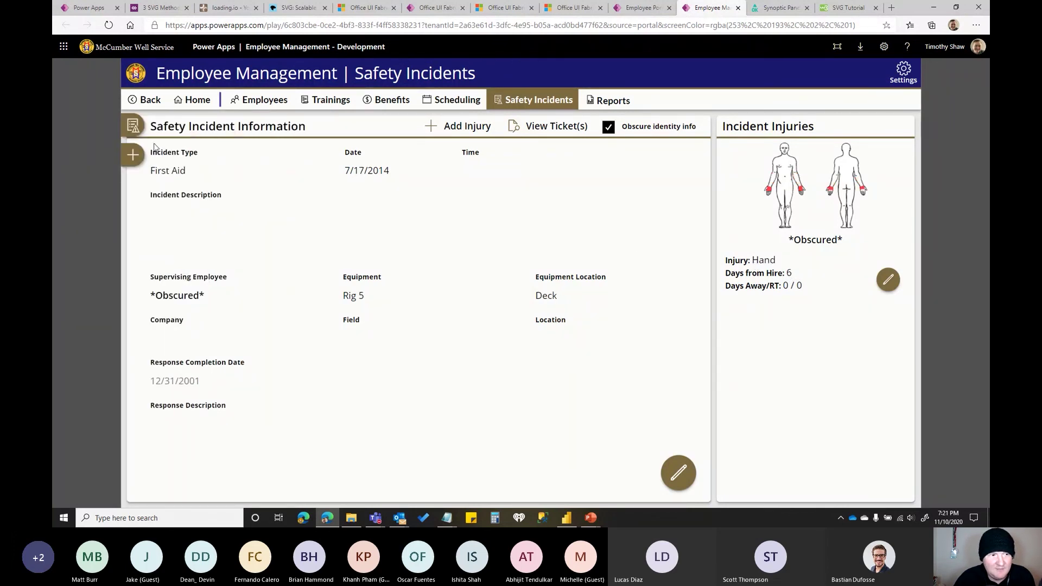
{"action": "left_click", "coordinate": [135, 129]}
{"action": "left_click", "coordinate": [187, 226]}
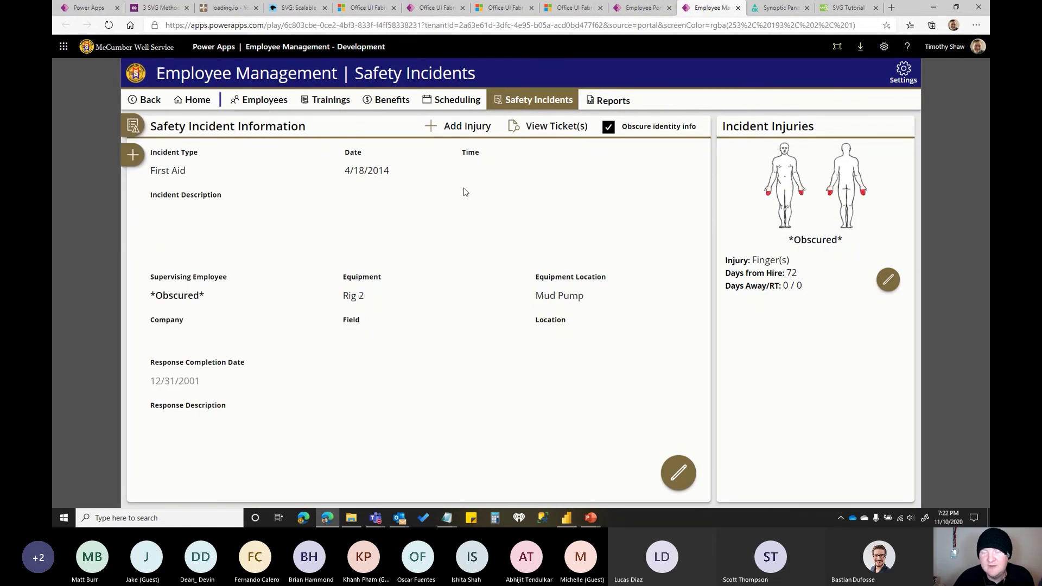
{"action": "left_click", "coordinate": [135, 128]}
{"action": "left_click", "coordinate": [183, 251]}
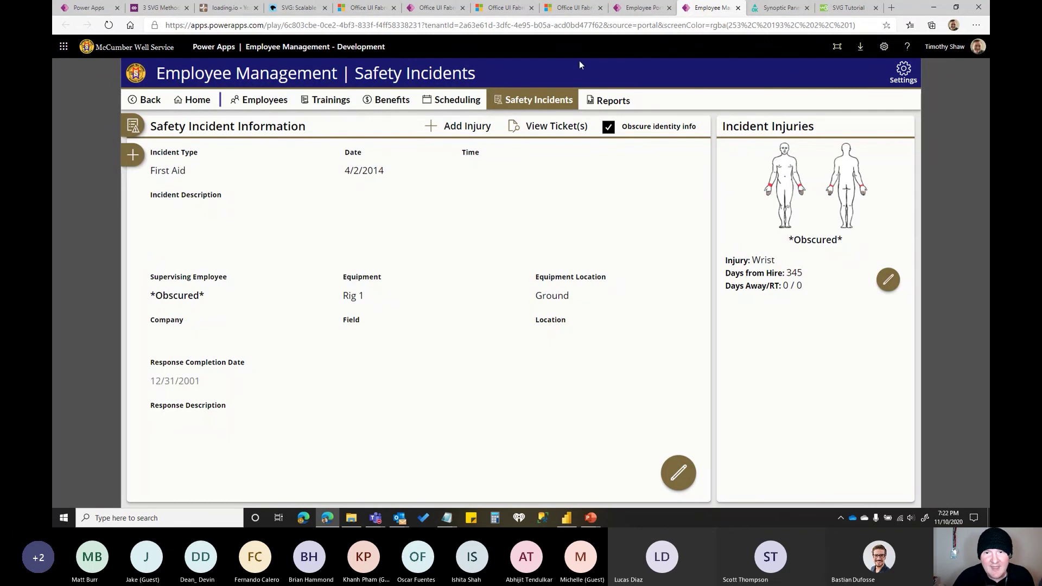
Compare the Injury by Body Area visual in Power BI Desktop with the OKViz Synoptic Panel web page.
{"action": "left_click", "coordinate": [566, 522]}
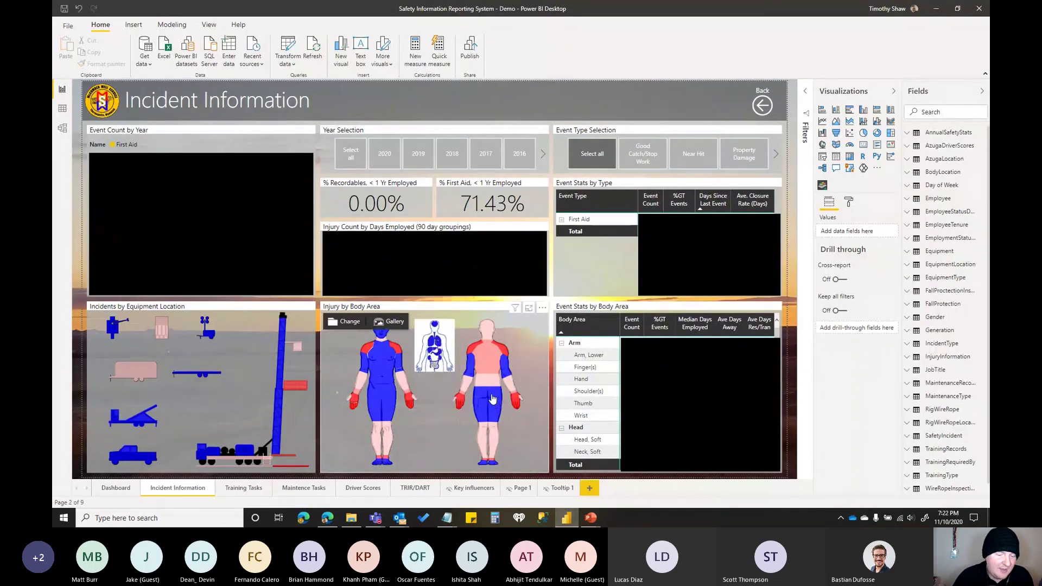
{"action": "key", "text": "alt+Tab"}
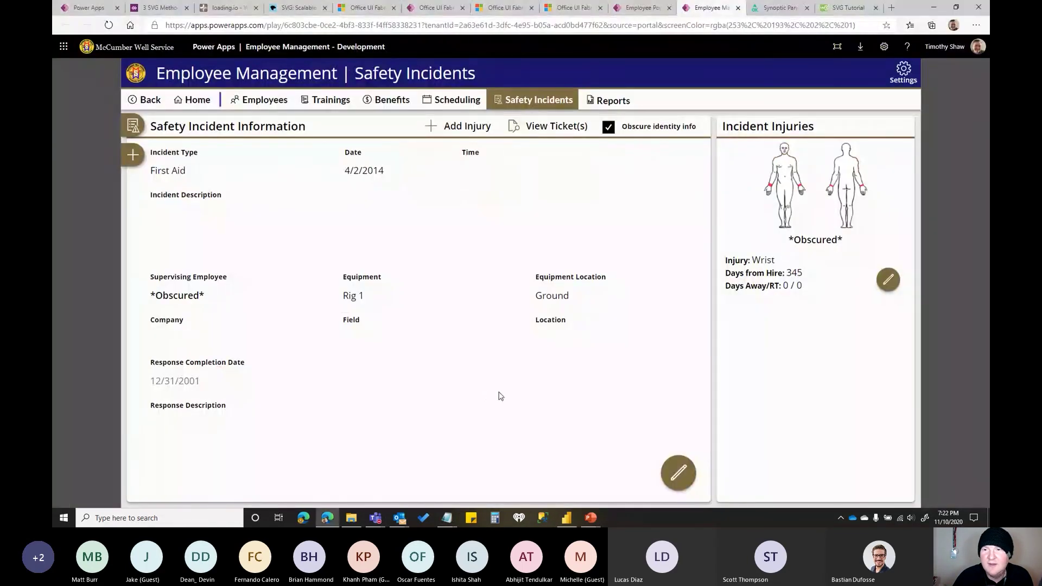
{"action": "left_click", "coordinate": [782, 10]}
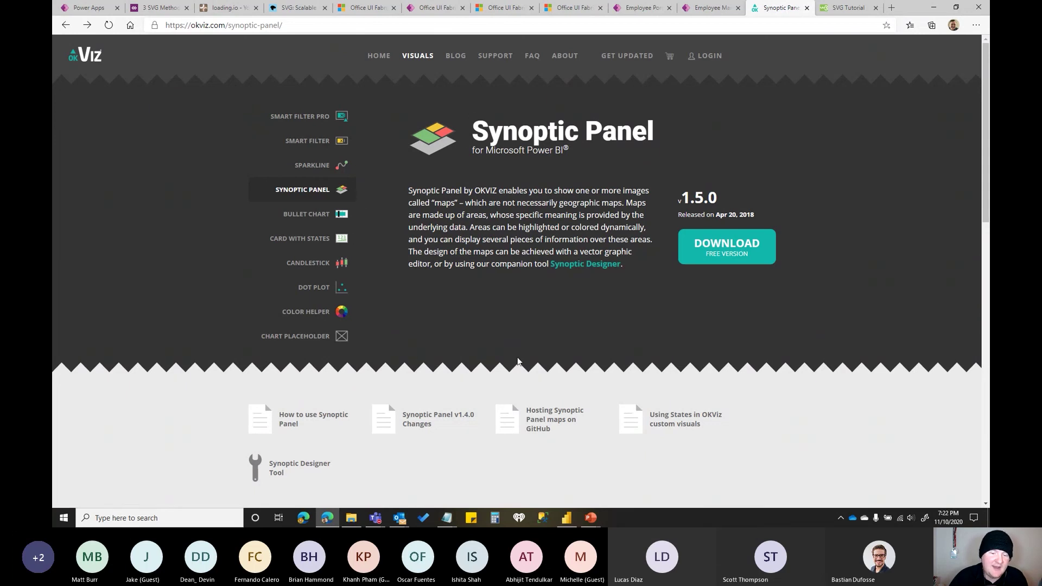
{"action": "left_click", "coordinate": [566, 517]}
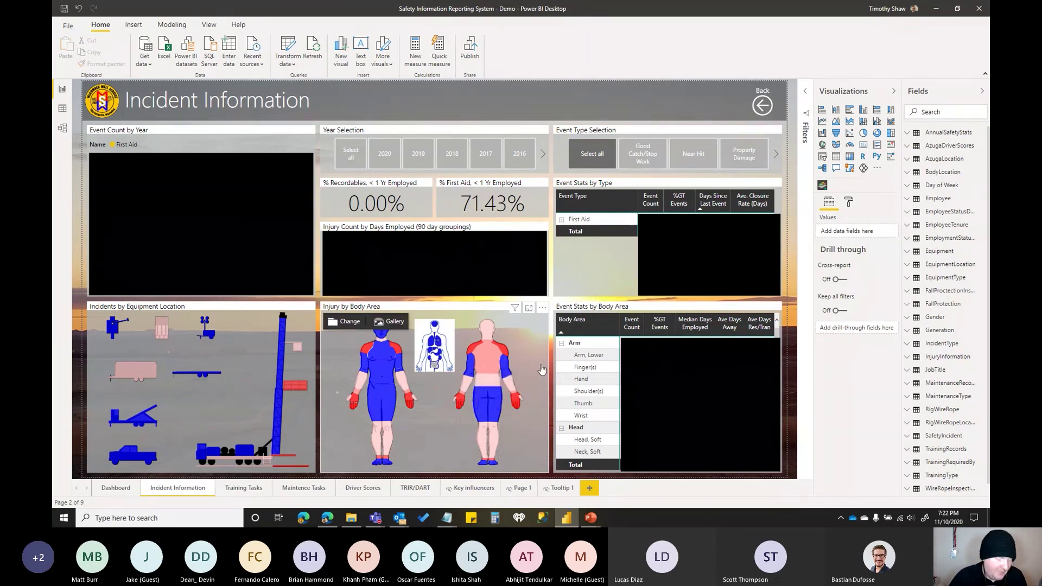
{"action": "key", "text": "alt+Tab"}
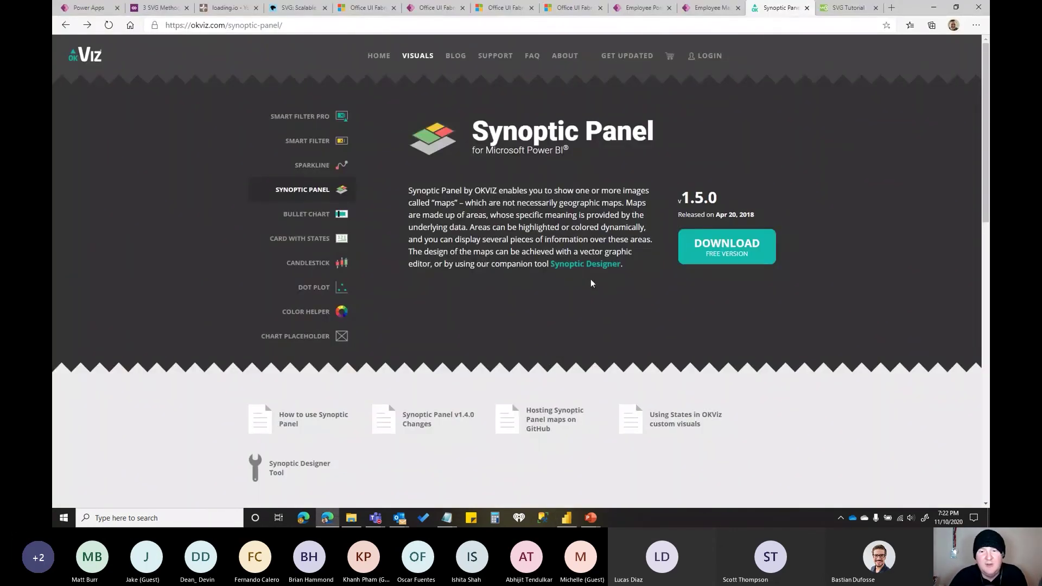
Open the Synoptic Designer gallery from the Synoptic Panel page, examine the front-and-back Human Body map, and close its preview.
{"action": "left_click", "coordinate": [589, 264]}
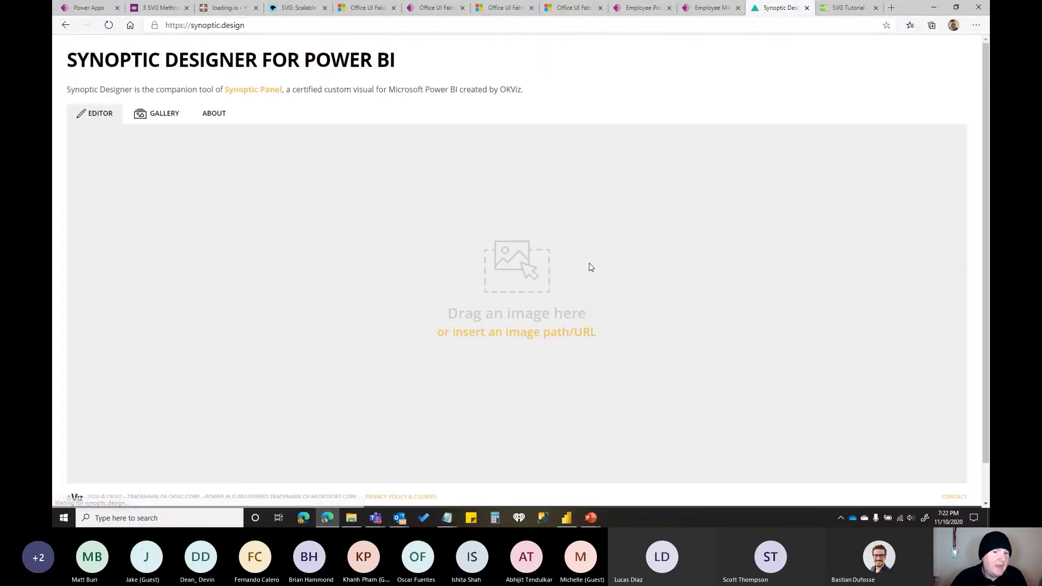
{"action": "left_click", "coordinate": [169, 123]}
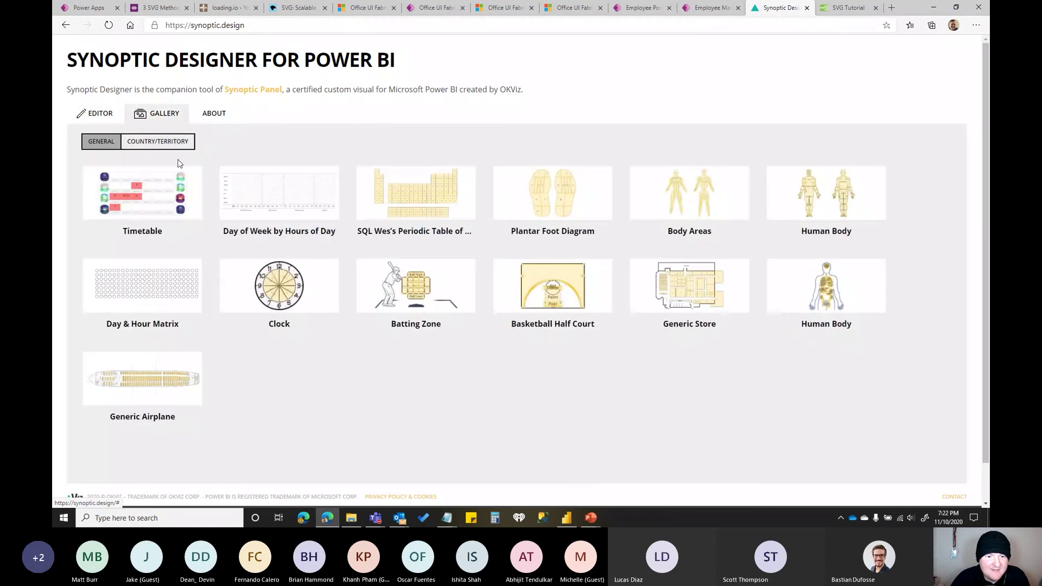
{"action": "left_click", "coordinate": [774, 213]}
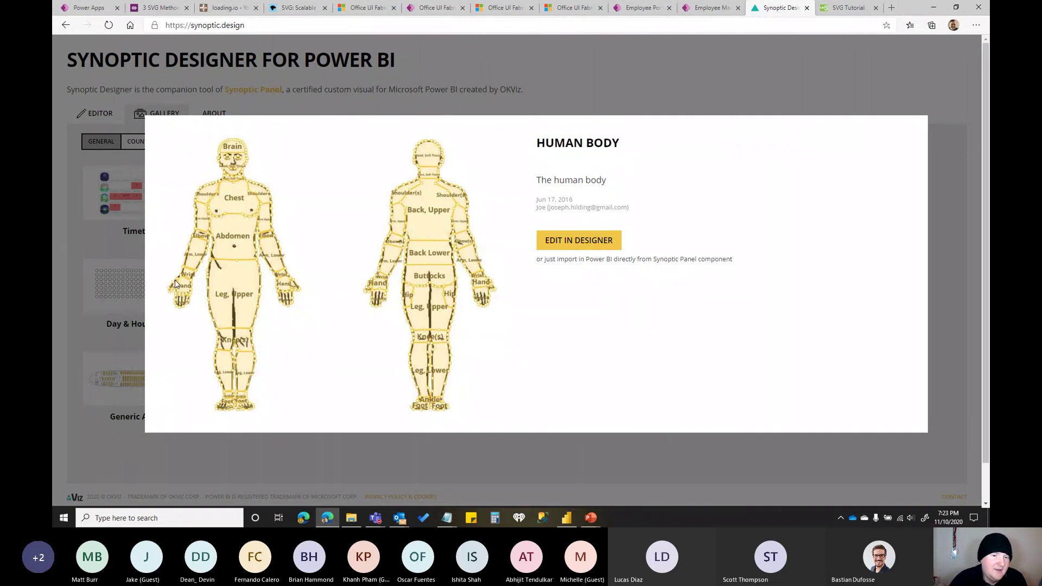
{"action": "left_click", "coordinate": [816, 82]}
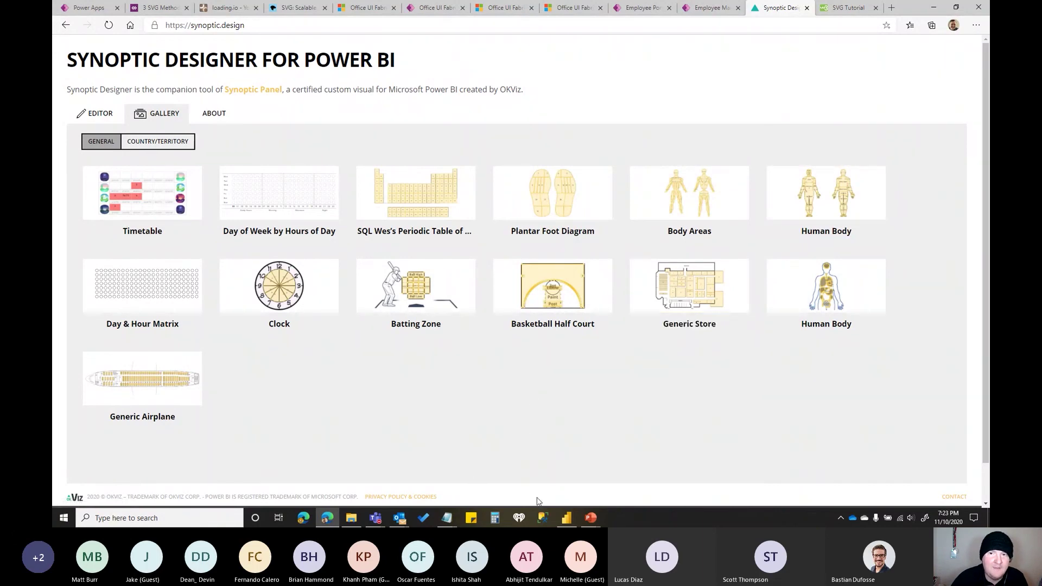
Review the body map in Power BI Desktop, then examine the wrist tooltips on the Employee Management injury diagram.
{"action": "left_click", "coordinate": [565, 518]}
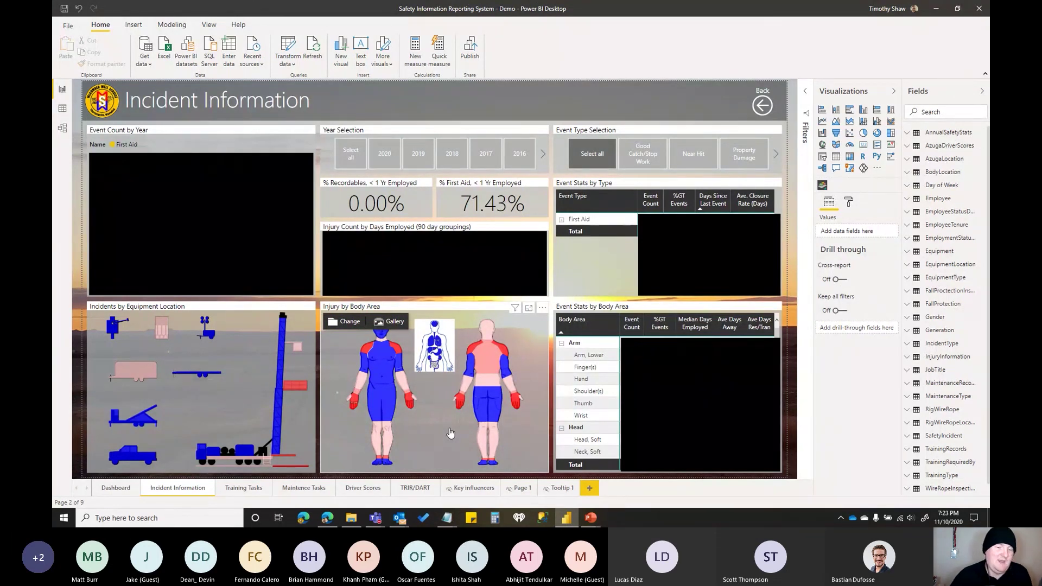
{"action": "left_click", "coordinate": [327, 518]}
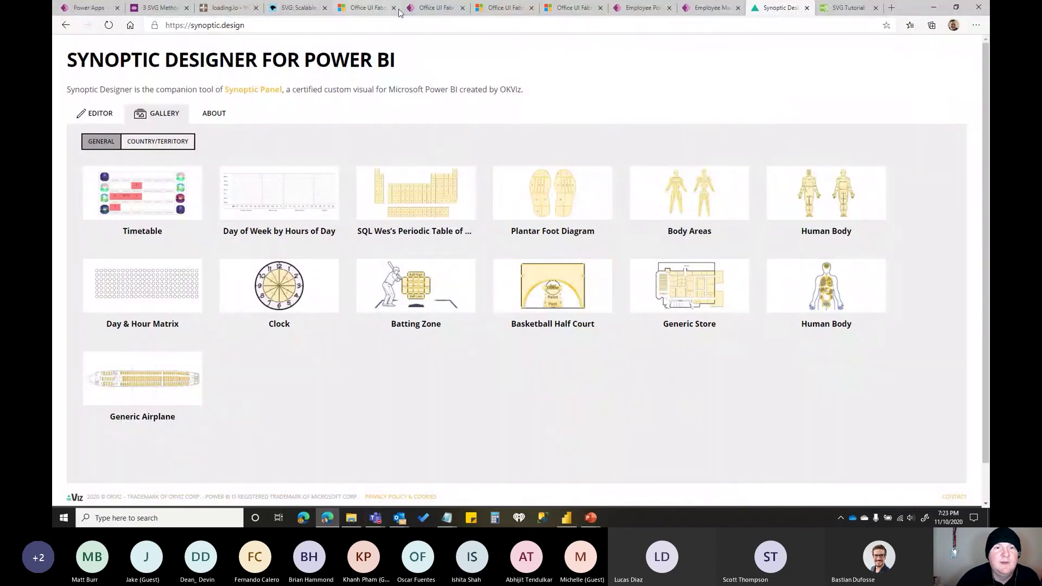
{"action": "left_click", "coordinate": [714, 9]}
{"action": "mouse_move", "coordinate": [815, 185]}
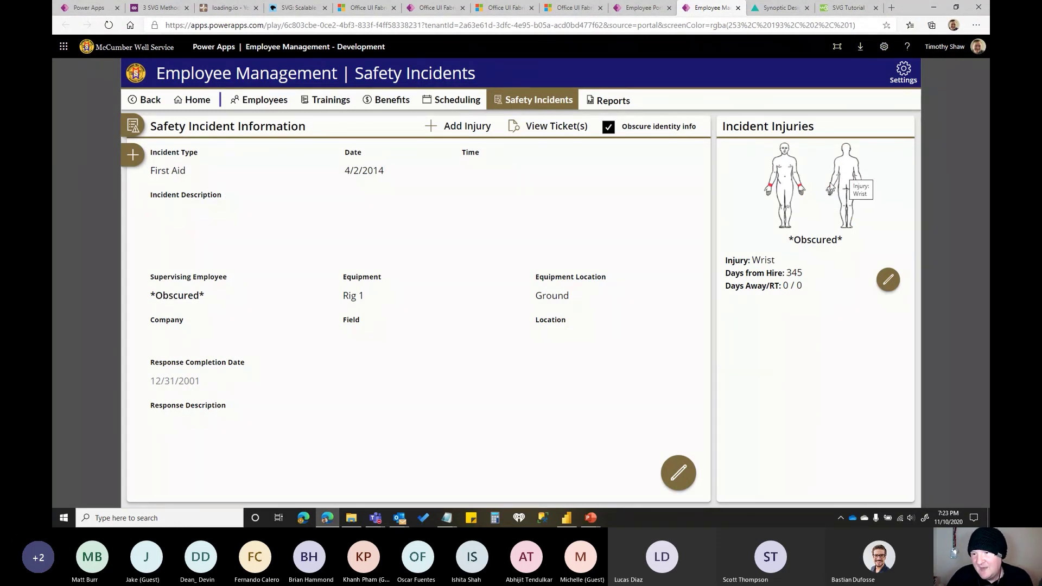
{"action": "mouse_move", "coordinate": [771, 184]}
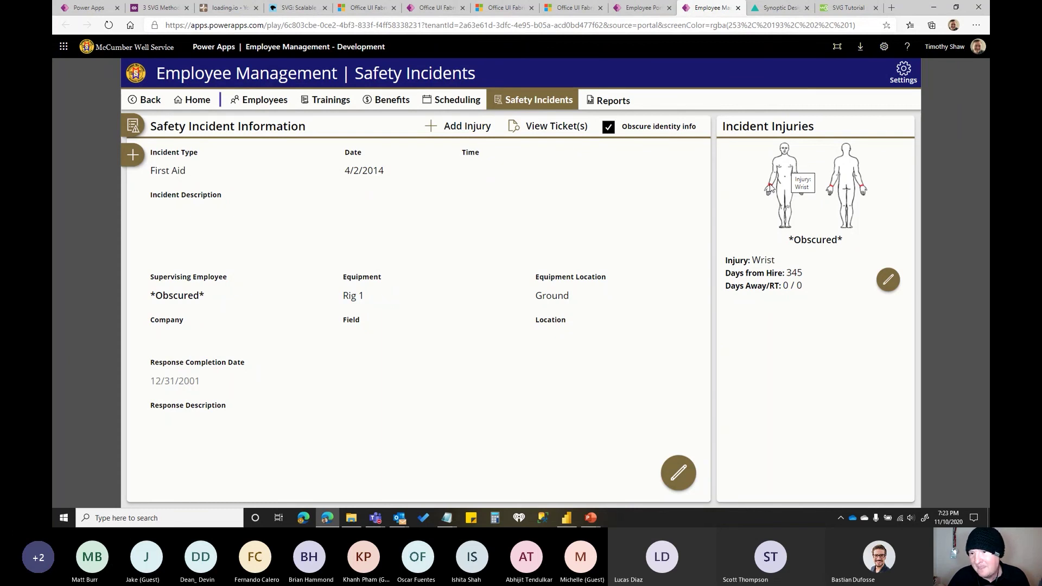
{"action": "mouse_move", "coordinate": [786, 212]}
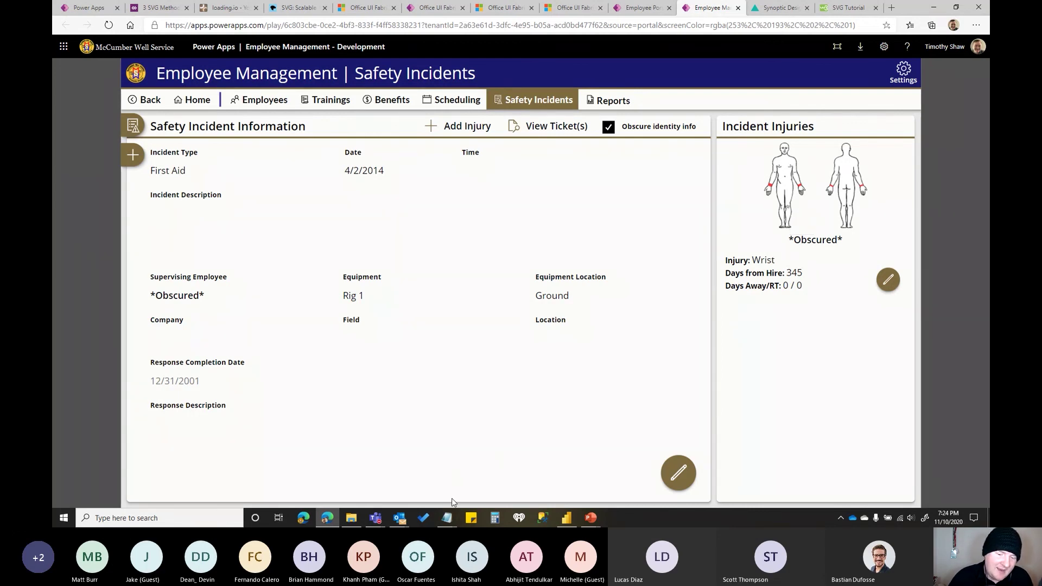
Minimise the open windows, open the Injury diagram code file from the desktop in Notepad, and reposition its window.
{"action": "left_click", "coordinate": [448, 516]}
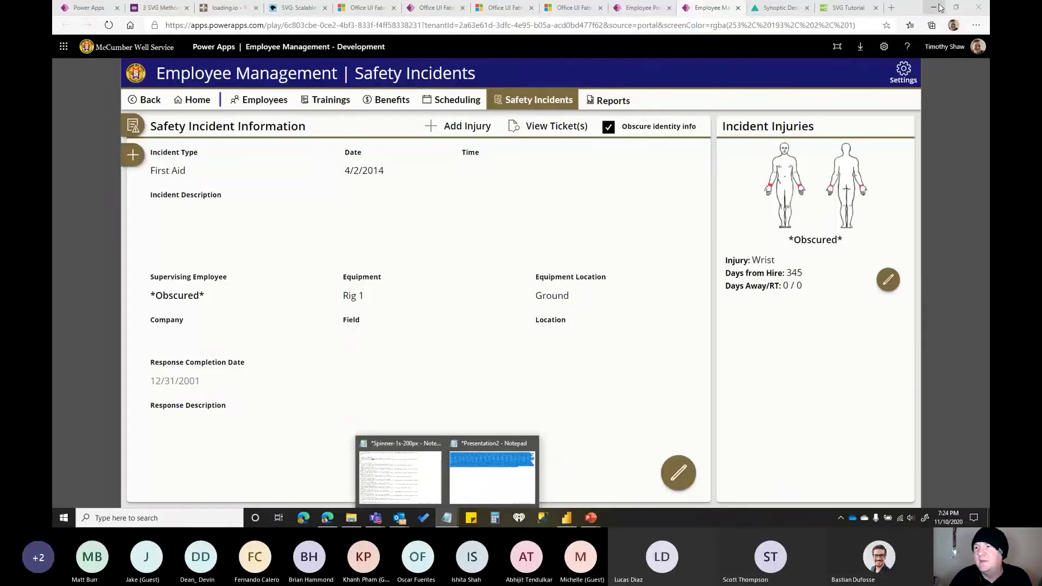
{"action": "left_click", "coordinate": [940, 8]}
{"action": "left_click", "coordinate": [935, 9]}
{"action": "left_click", "coordinate": [936, 8]}
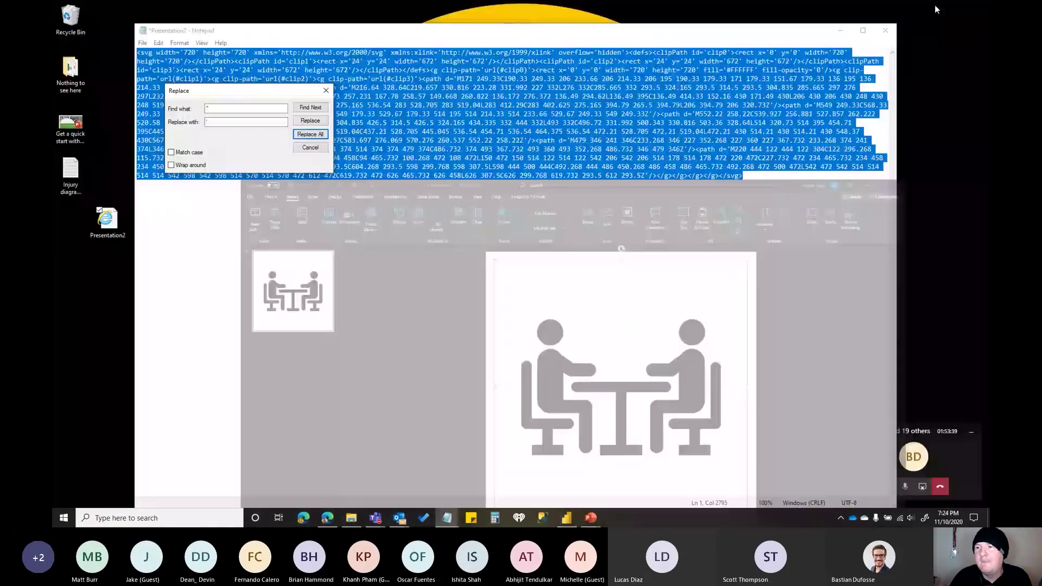
{"action": "left_click", "coordinate": [840, 30]}
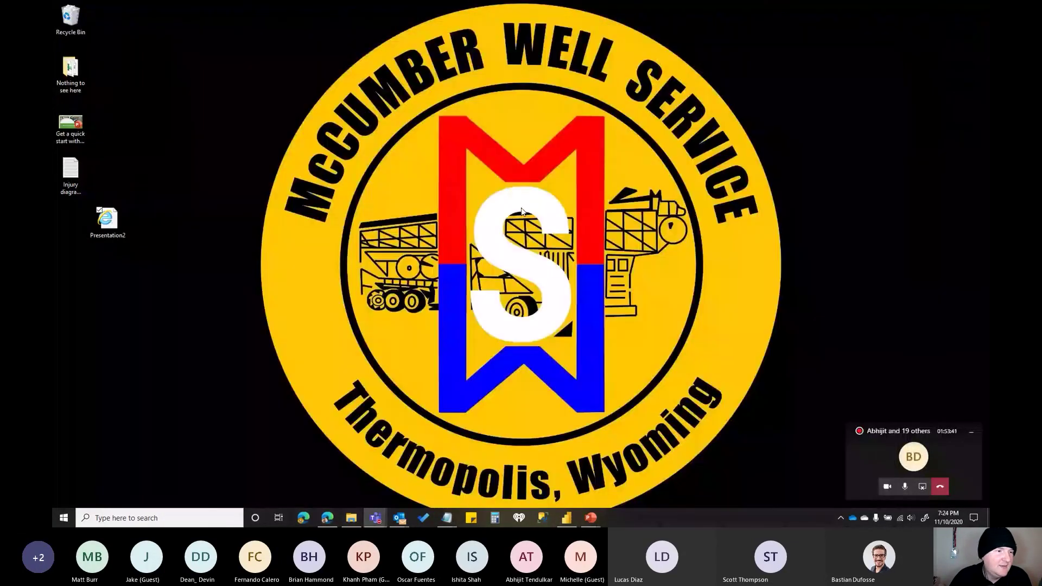
{"action": "double_click", "coordinate": [73, 182]}
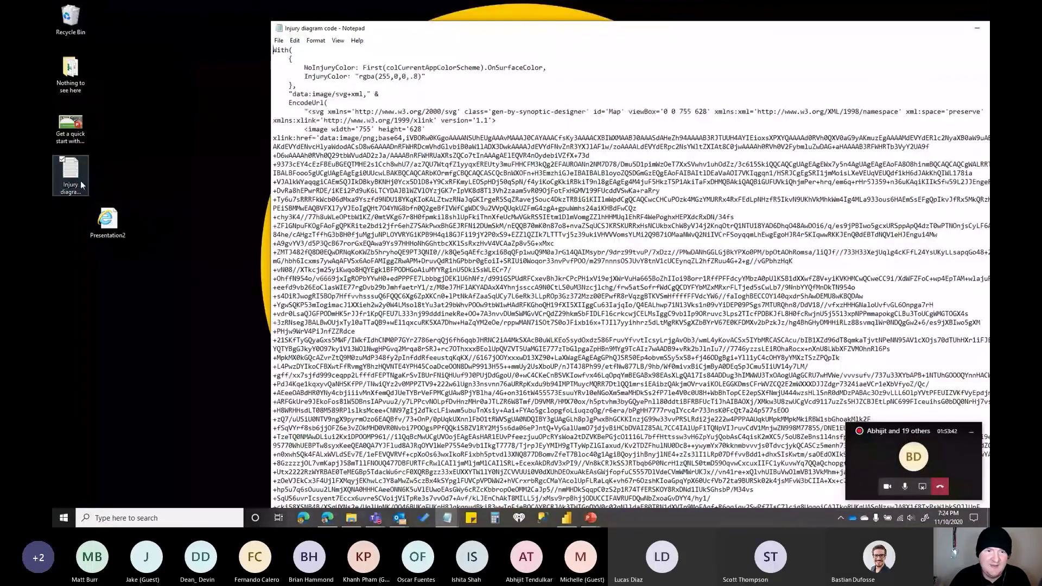
{"action": "left_click_drag", "start_coordinate": [434, 28], "coordinate": [327, 22]}
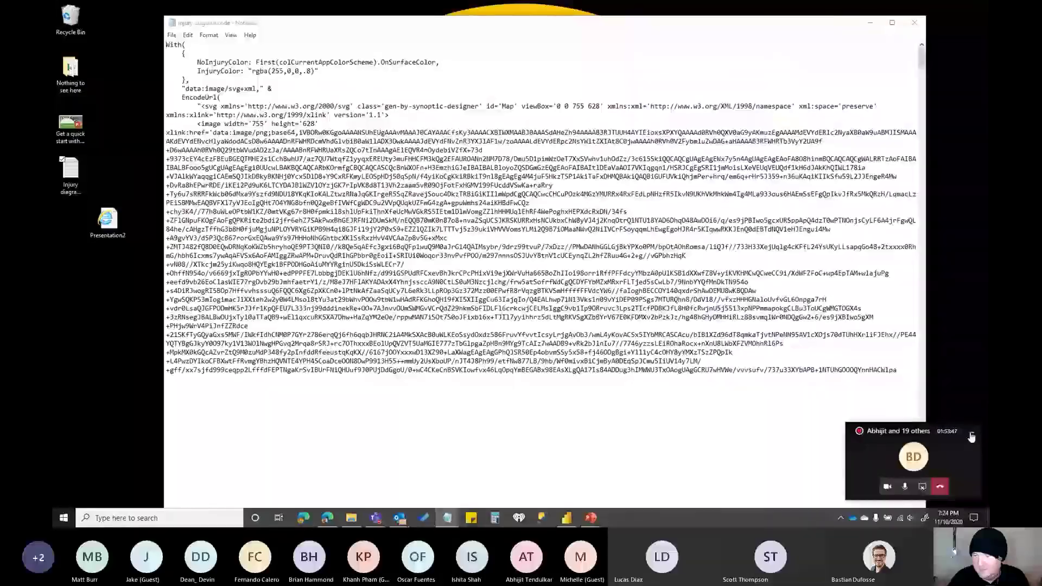
Examine the Injury diagram code from the embedded base64 body image down to the checks for head, face, eye and teeth injuries.
{"action": "left_click", "coordinate": [546, 259]}
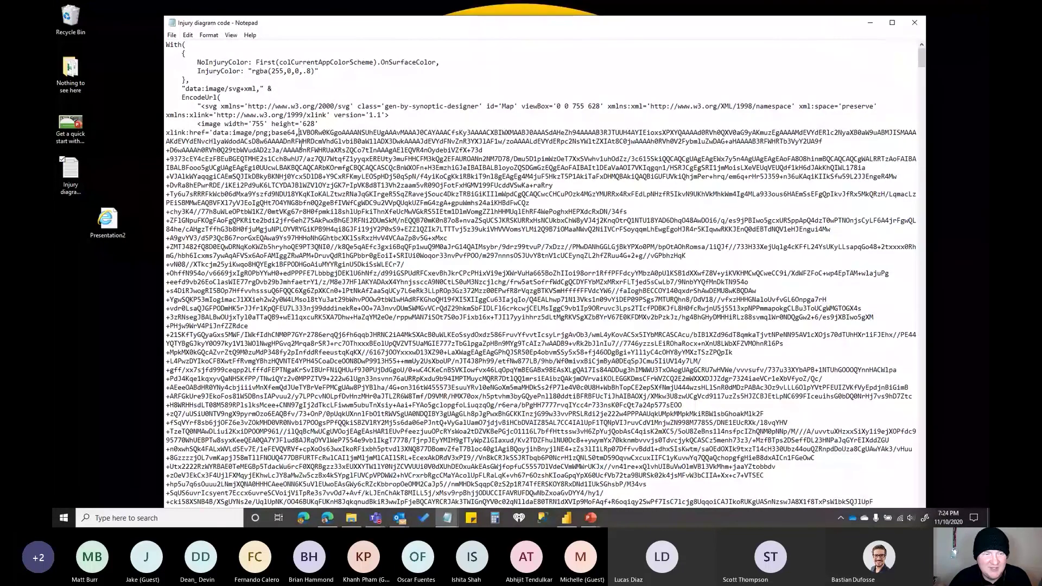
{"action": "scroll", "coordinate": [274, 156], "scroll_direction": "down", "scroll_amount": 14}
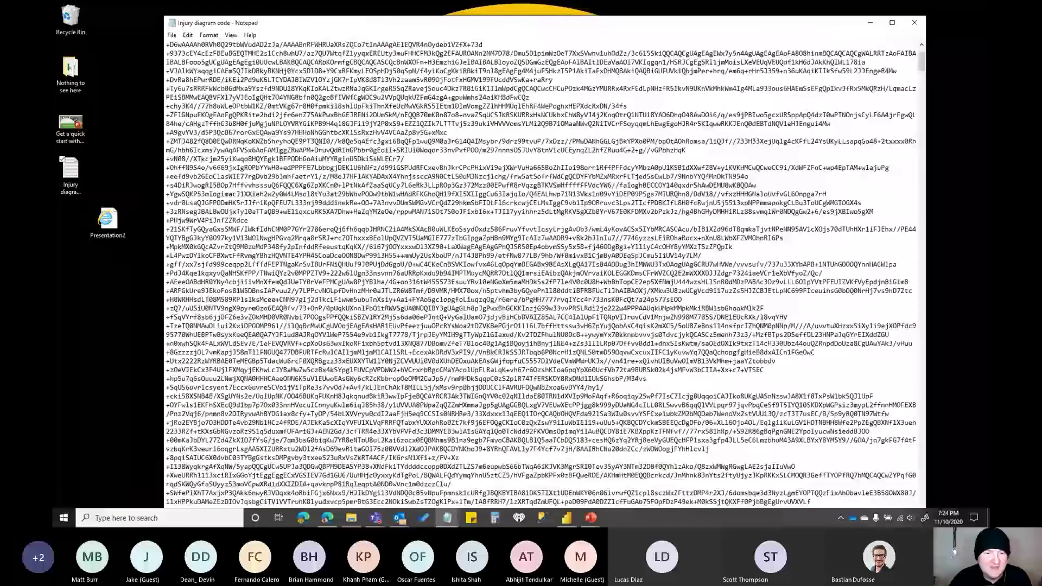
{"action": "scroll", "coordinate": [282, 155], "scroll_direction": "down", "scroll_amount": 12}
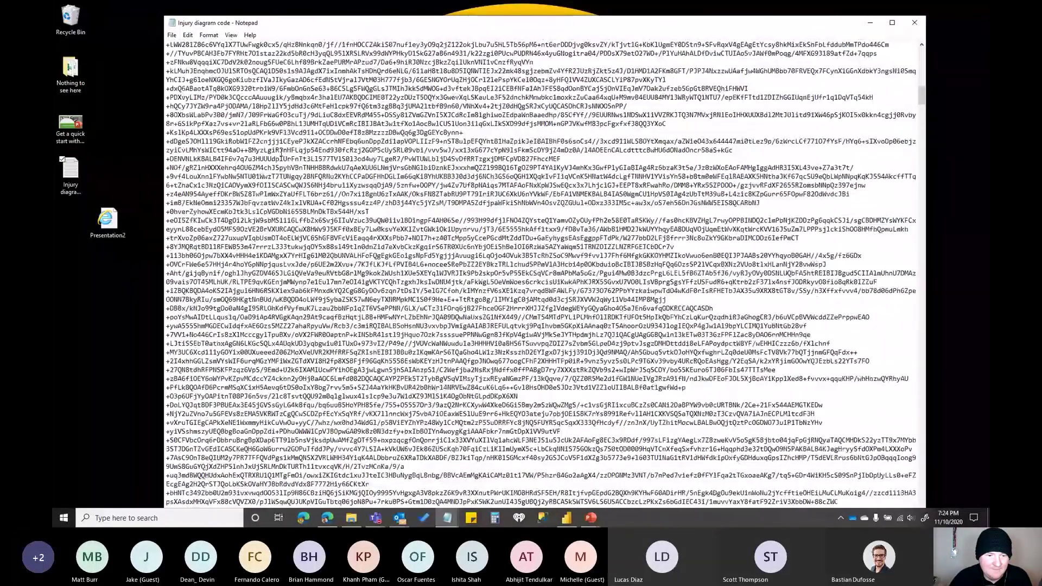
{"action": "scroll", "coordinate": [282, 158], "scroll_direction": "down", "scroll_amount": 10}
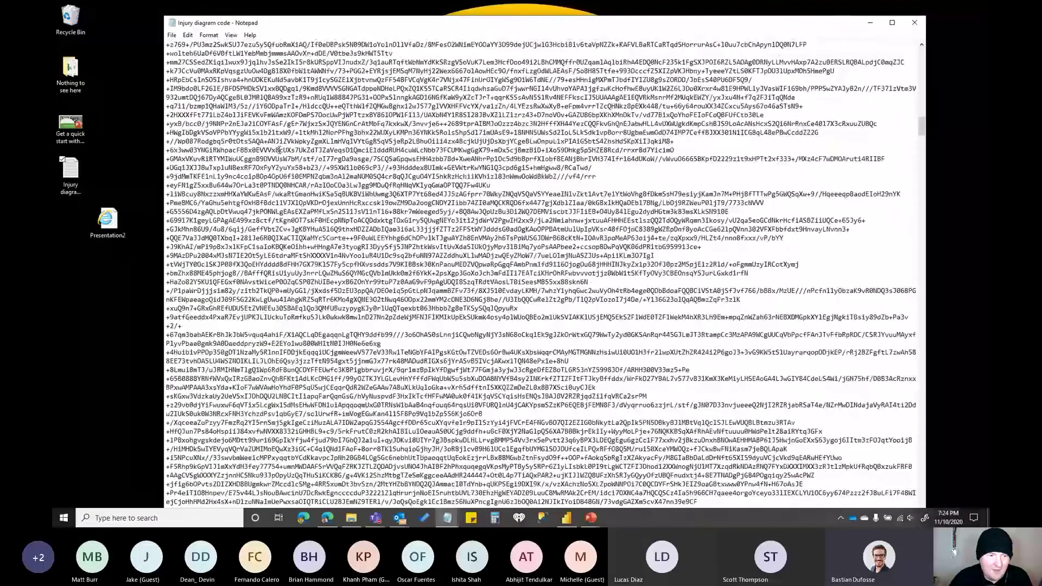
{"action": "scroll", "coordinate": [280, 150], "scroll_direction": "down", "scroll_amount": 8}
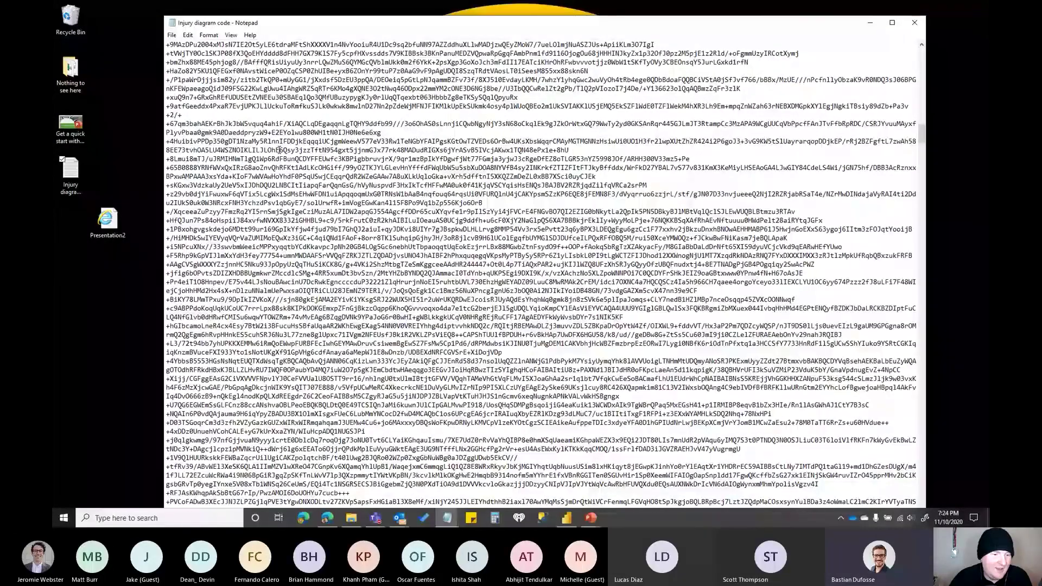
{"action": "scroll", "coordinate": [280, 150], "scroll_direction": "down", "scroll_amount": 8}
{"action": "scroll", "coordinate": [280, 150], "scroll_direction": "down", "scroll_amount": 8}
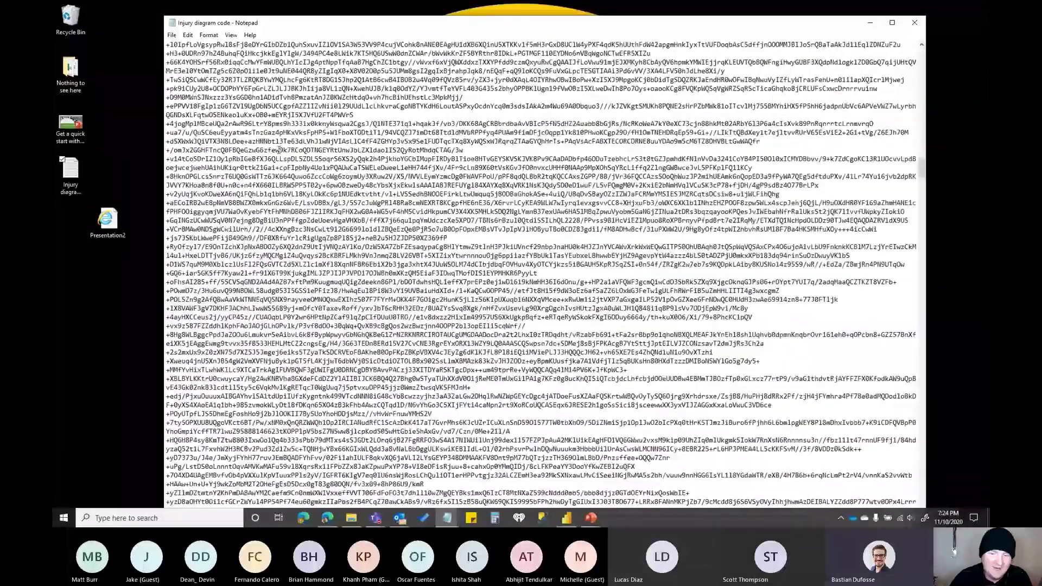
{"action": "scroll", "coordinate": [280, 150], "scroll_direction": "down", "scroll_amount": 8}
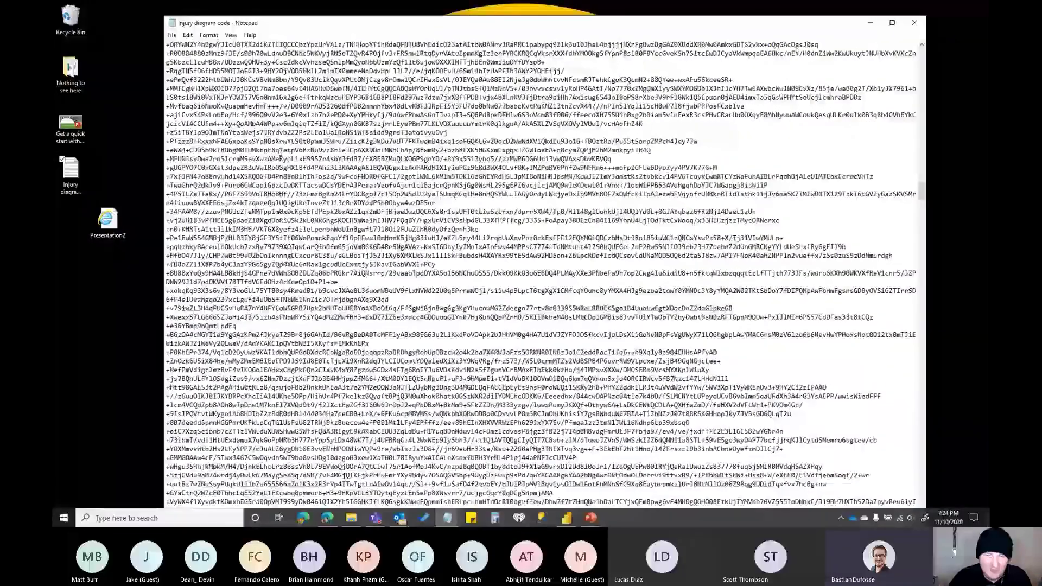
{"action": "scroll", "coordinate": [306, 158], "scroll_direction": "down", "scroll_amount": 8}
{"action": "scroll", "coordinate": [297, 161], "scroll_direction": "down", "scroll_amount": 8}
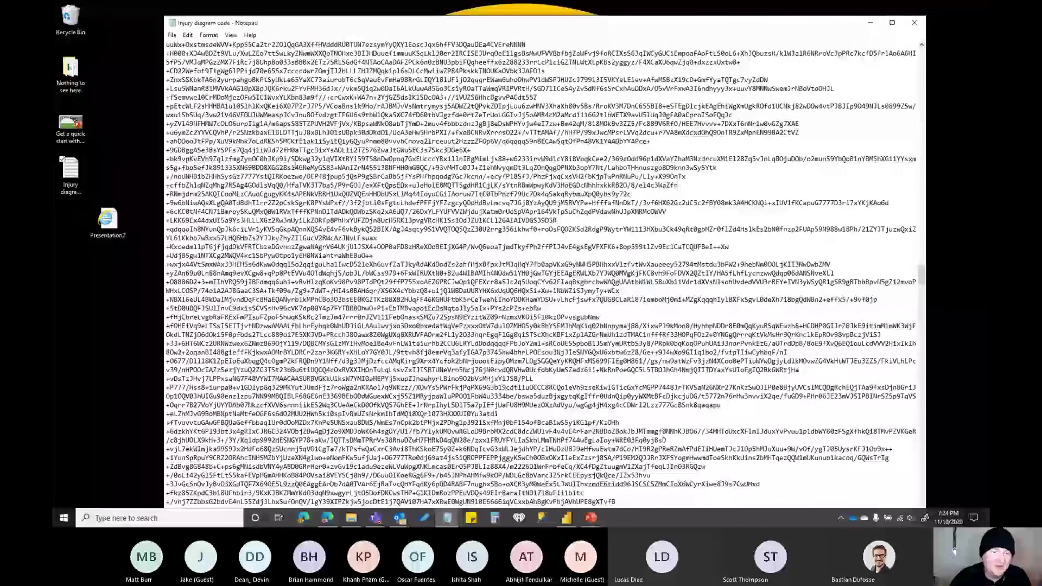
{"action": "scroll", "coordinate": [294, 163], "scroll_direction": "down", "scroll_amount": 20}
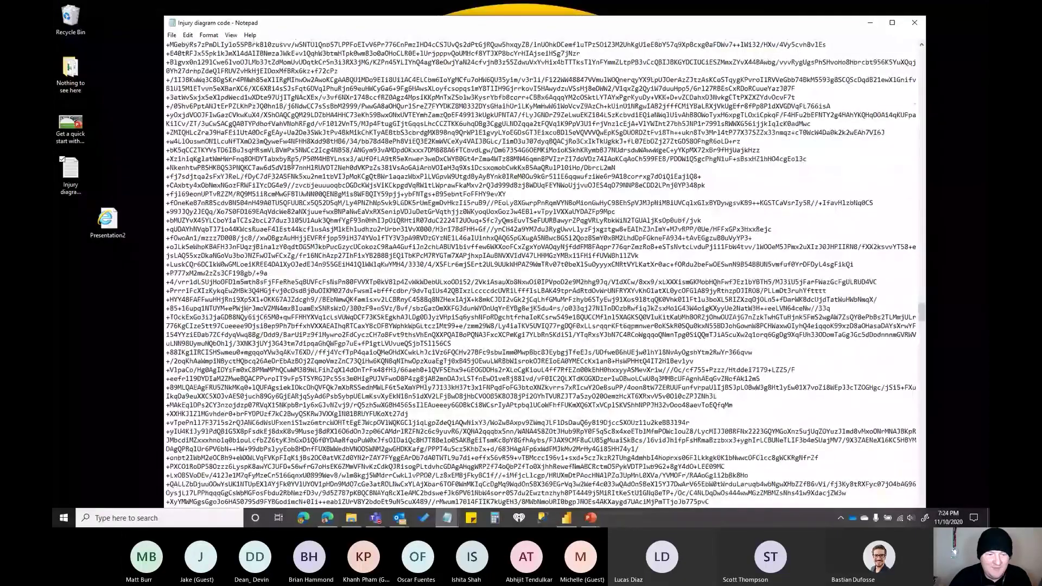
{"action": "scroll", "coordinate": [293, 166], "scroll_direction": "down", "scroll_amount": 18}
{"action": "scroll", "coordinate": [295, 167], "scroll_direction": "down", "scroll_amount": 18}
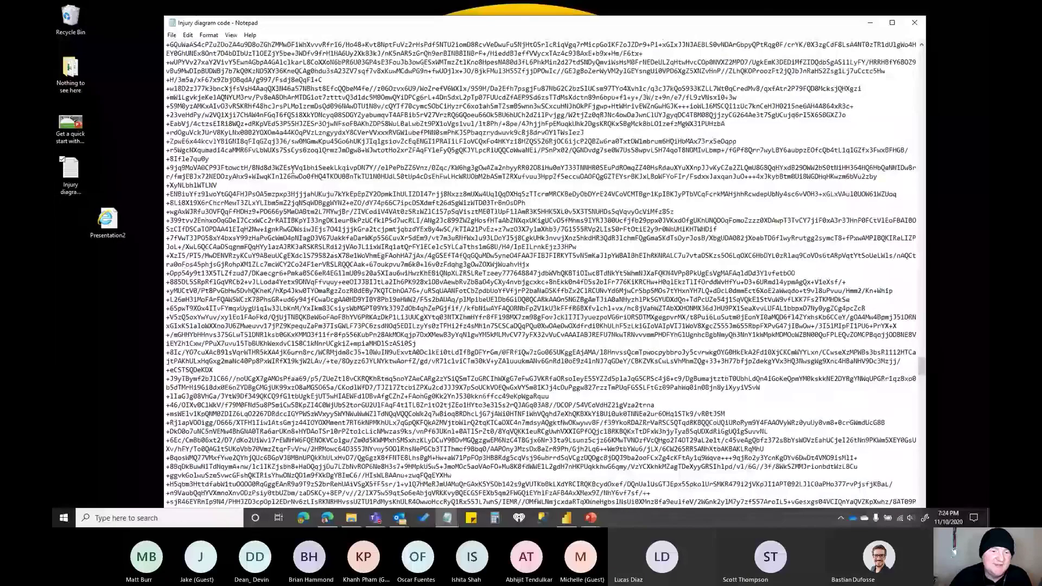
{"action": "scroll", "coordinate": [293, 169], "scroll_direction": "down", "scroll_amount": 18}
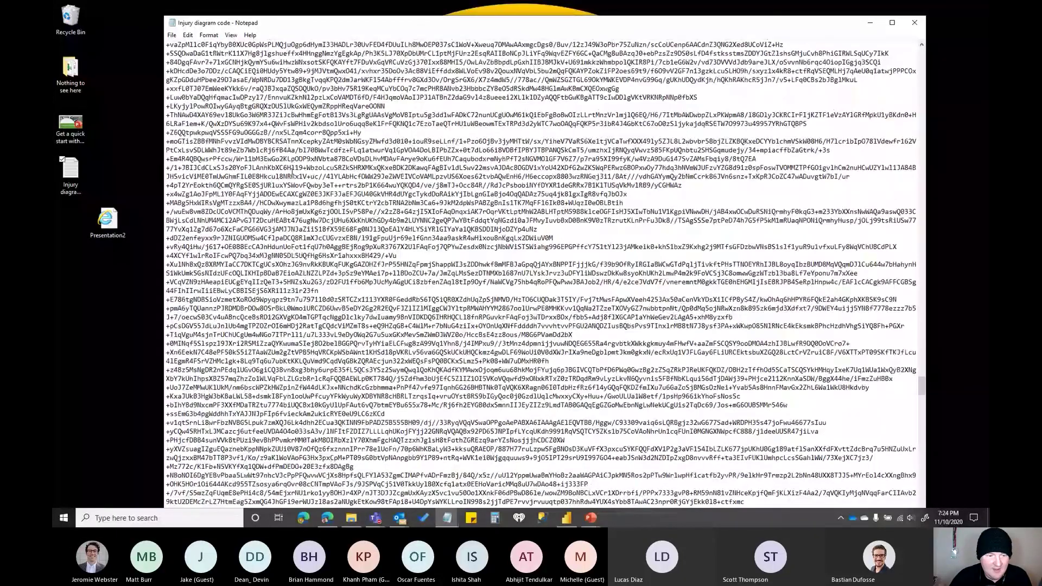
{"action": "scroll", "coordinate": [293, 173], "scroll_direction": "down", "scroll_amount": 18}
{"action": "scroll", "coordinate": [293, 175], "scroll_direction": "down", "scroll_amount": 18}
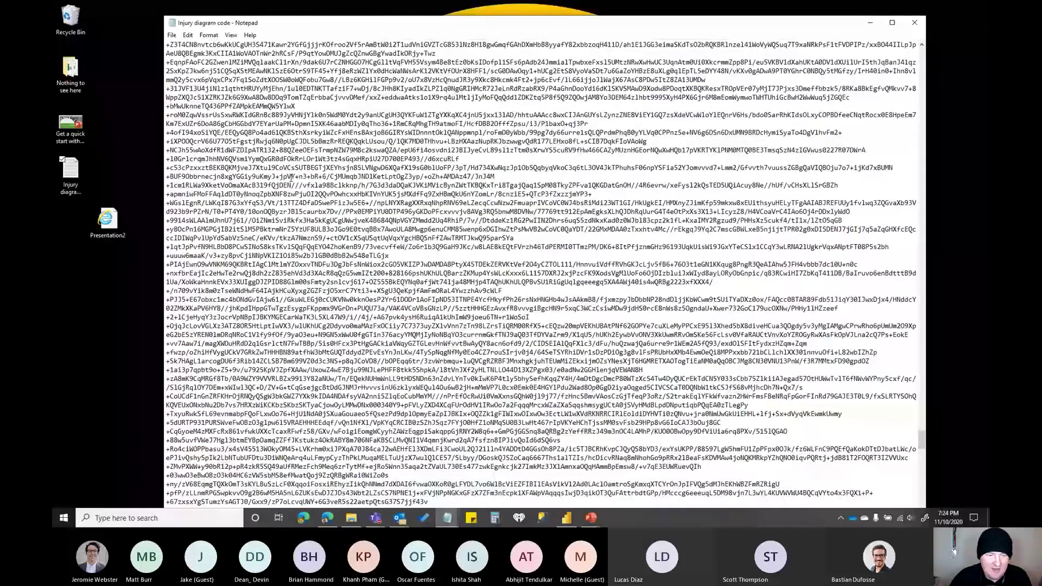
{"action": "scroll", "coordinate": [271, 173], "scroll_direction": "down", "scroll_amount": 18}
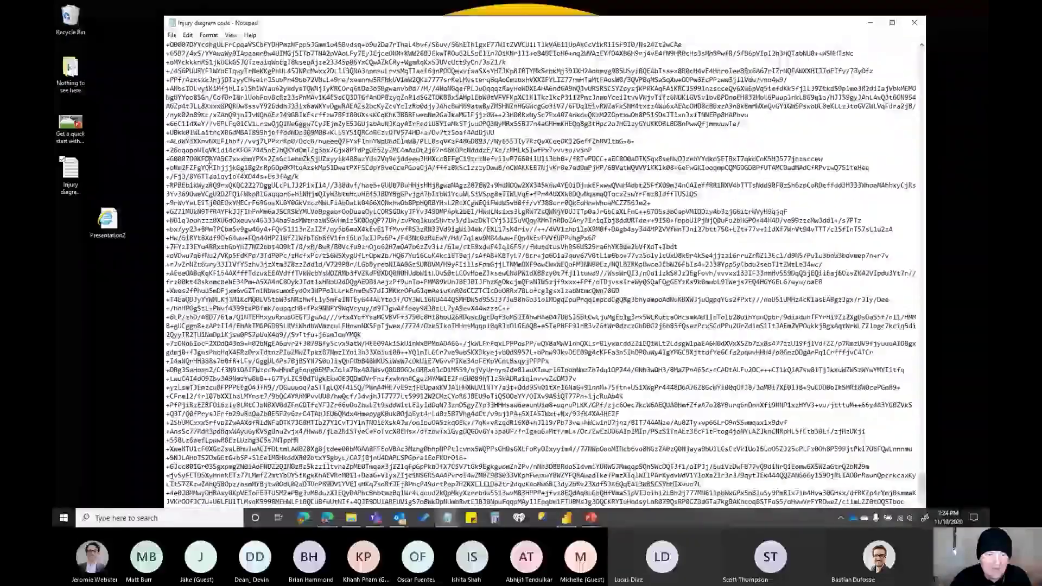
{"action": "scroll", "coordinate": [212, 168], "scroll_direction": "down", "scroll_amount": 18}
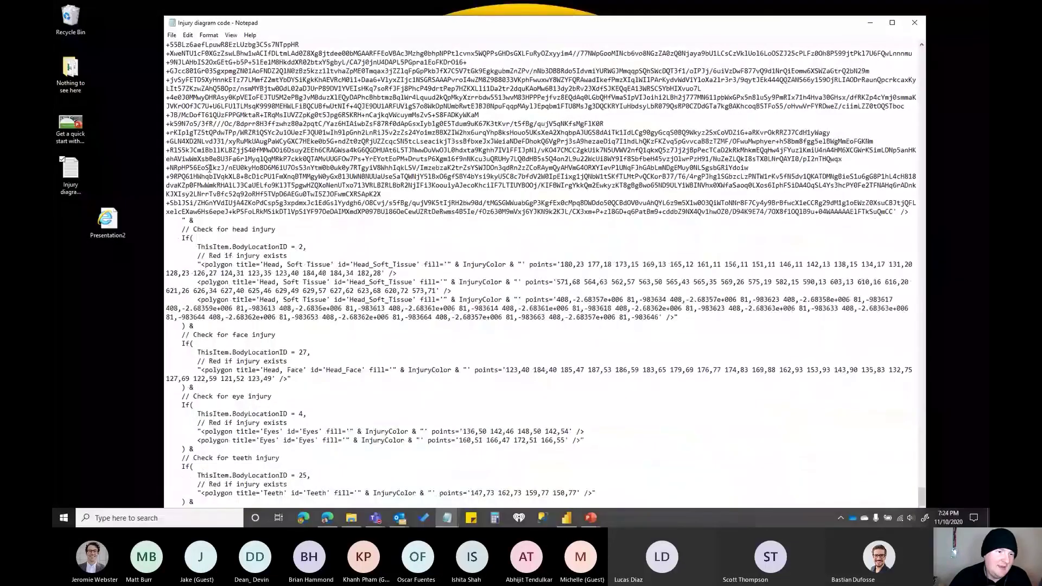
{"action": "scroll", "coordinate": [197, 159], "scroll_direction": "down", "scroll_amount": 4}
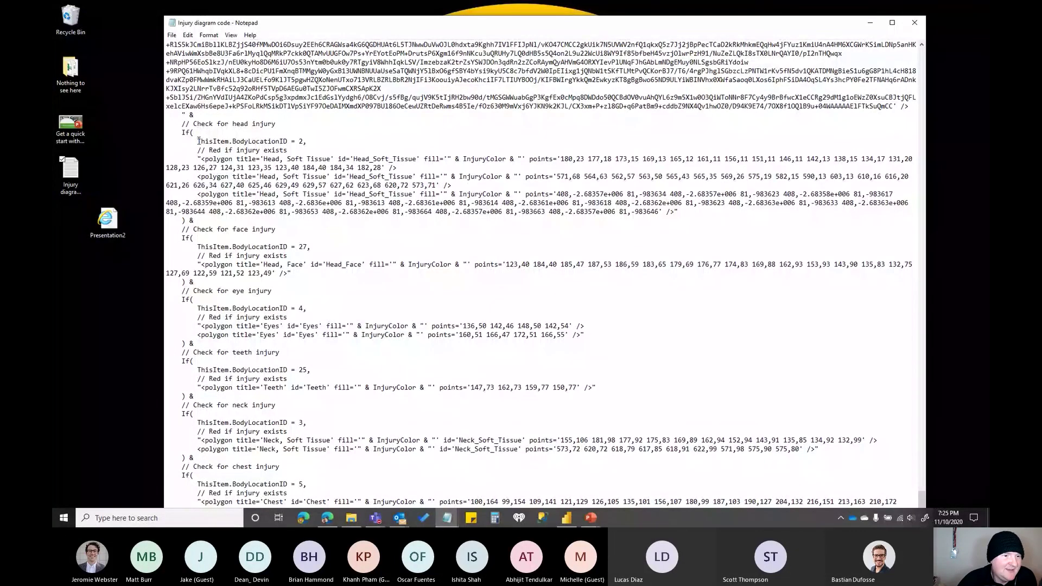
Highlight the ThisItem.BodyLocationID = 2 condition in the head injury check, and the Head, Soft Tissue polygon code beneath it.
{"action": "left_click_drag", "start_coordinate": [198, 141], "coordinate": [304, 141]}
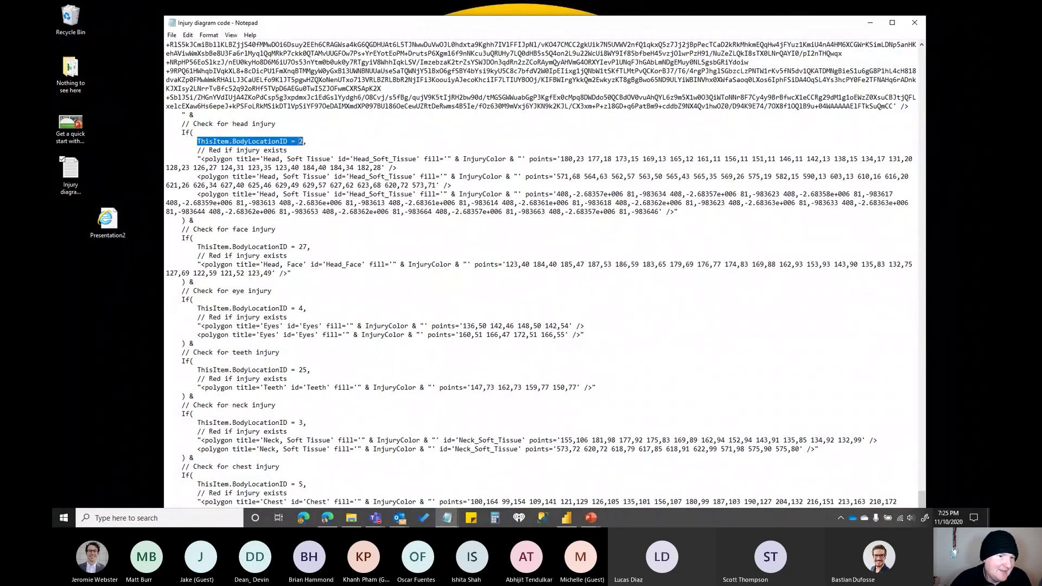
{"action": "left_click", "coordinate": [300, 141]}
{"action": "left_click_drag", "start_coordinate": [197, 159], "coordinate": [190, 220]}
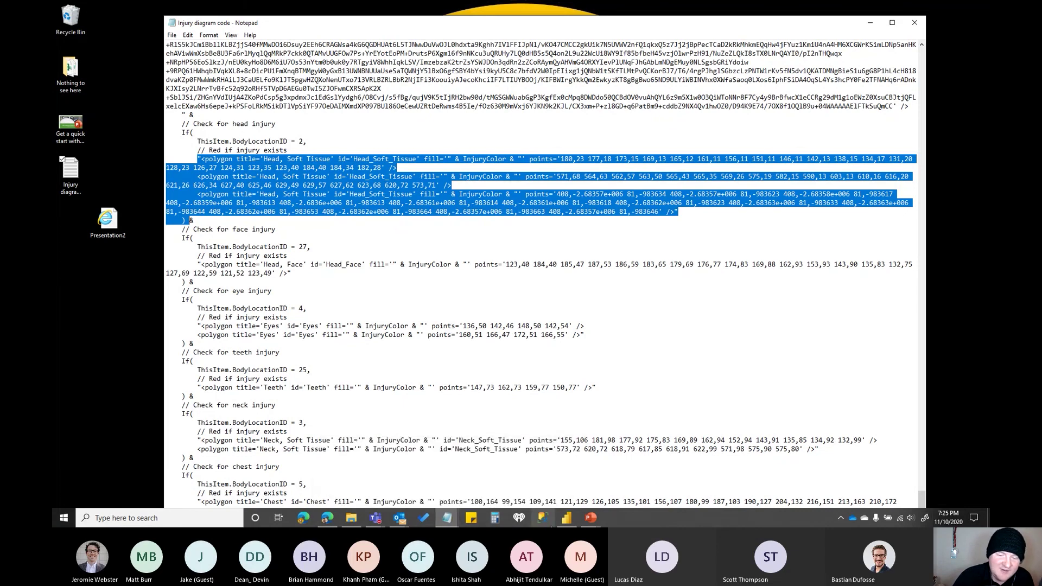
Switch to the Employee Management app in the browser and examine the wrist tooltip on the Incident Injuries body diagram.
{"action": "left_click", "coordinate": [332, 517]}
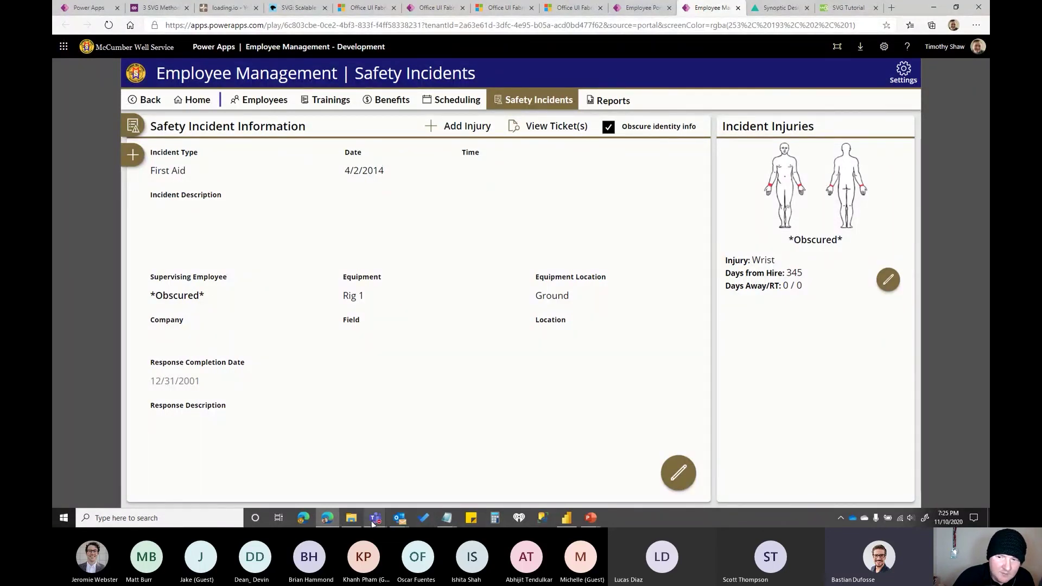
{"action": "mouse_move", "coordinate": [376, 518]}
{"action": "mouse_move", "coordinate": [771, 189]}
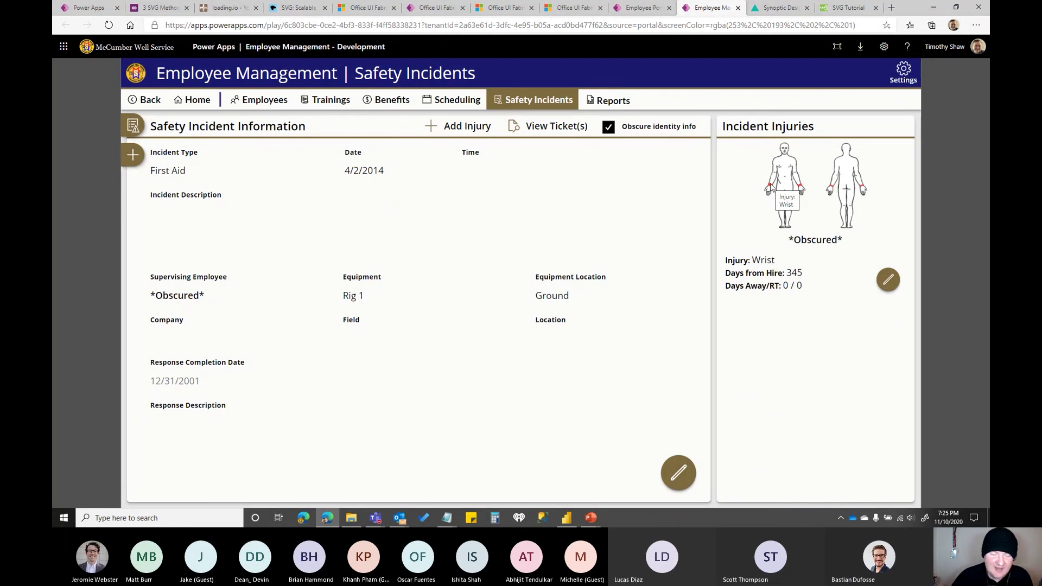
Return to the Injury diagram code in Notepad, highlight the face polygon's Head_Face id and Head, Face title, and minimise the window.
{"action": "left_click", "coordinate": [455, 517]}
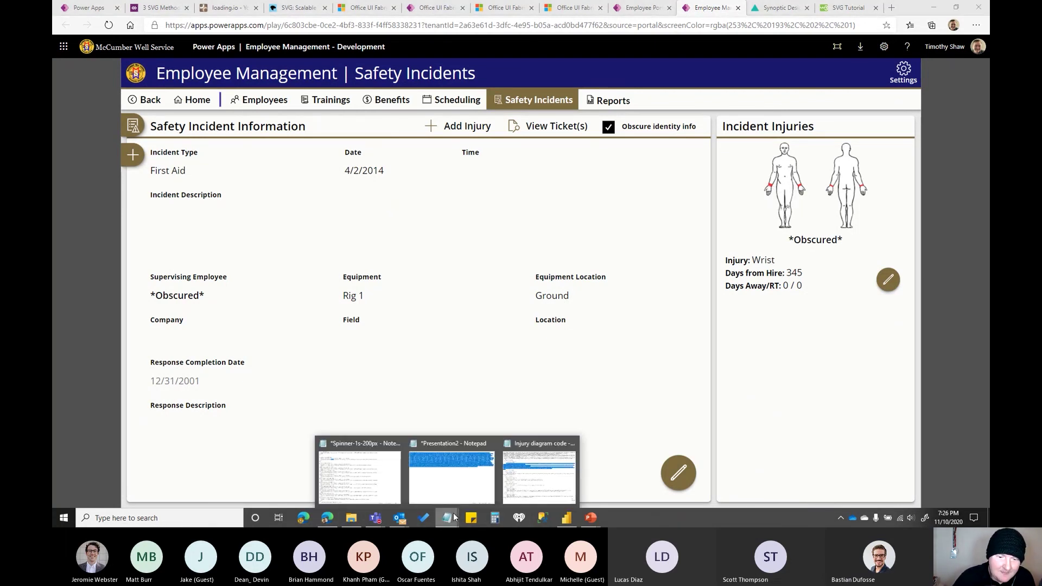
{"action": "left_click", "coordinate": [531, 478]}
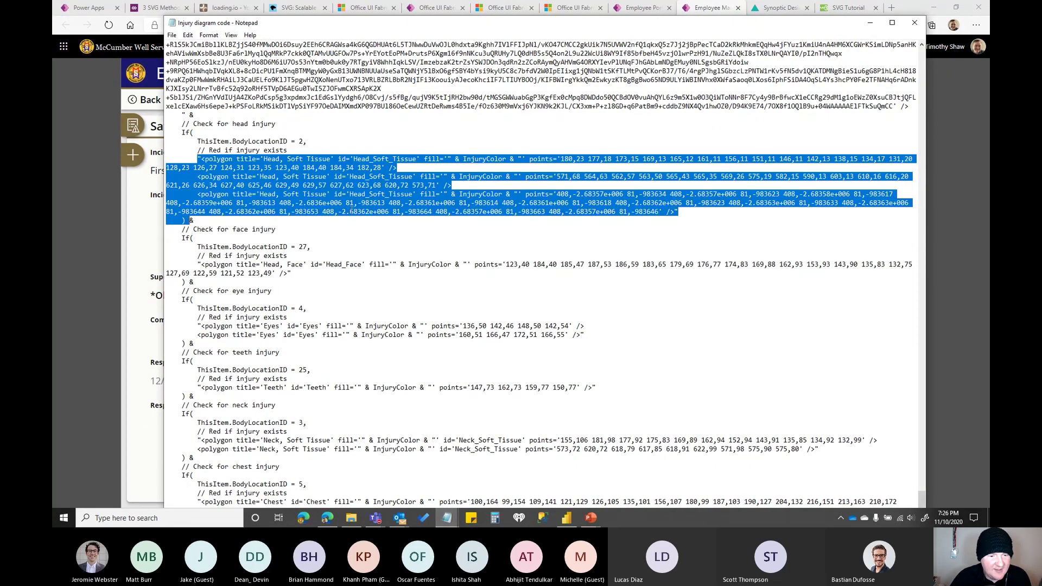
{"action": "scroll", "coordinate": [351, 209], "scroll_direction": "down", "scroll_amount": 1}
{"action": "left_click_drag", "start_coordinate": [325, 239], "coordinate": [361, 240]}
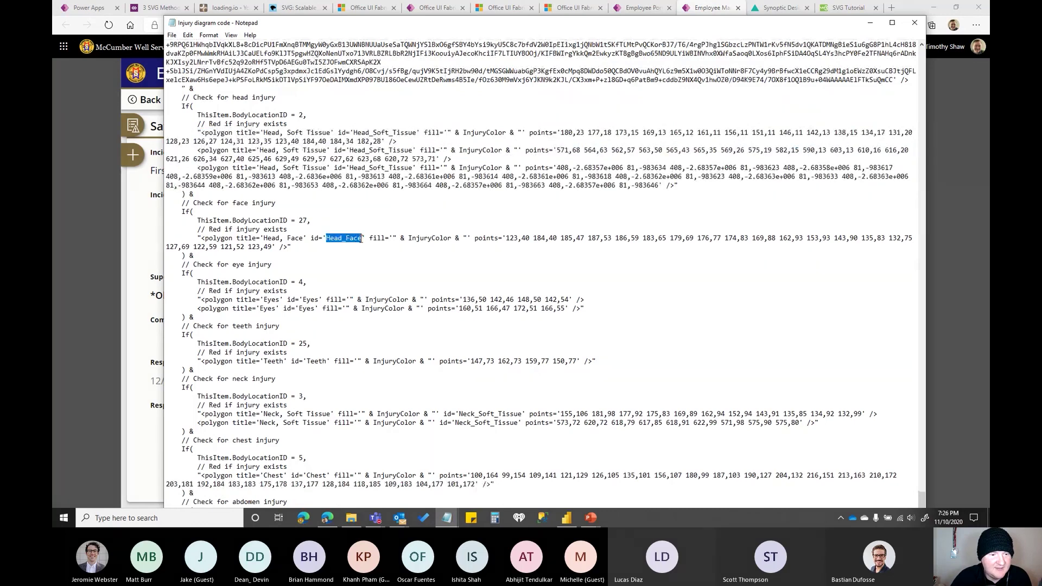
{"action": "left_click_drag", "start_coordinate": [264, 238], "coordinate": [305, 237]}
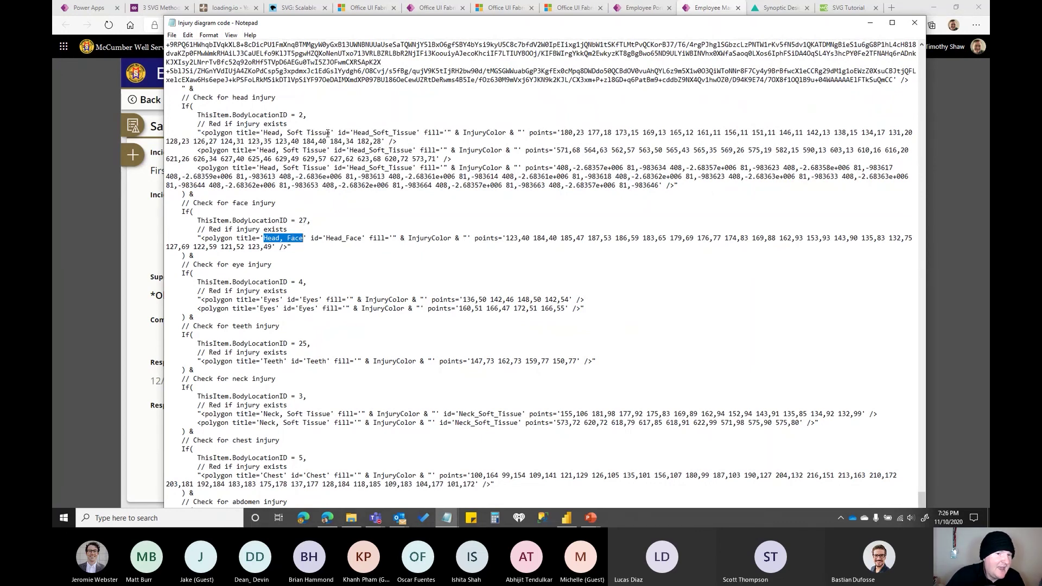
{"action": "left_click", "coordinate": [868, 26]}
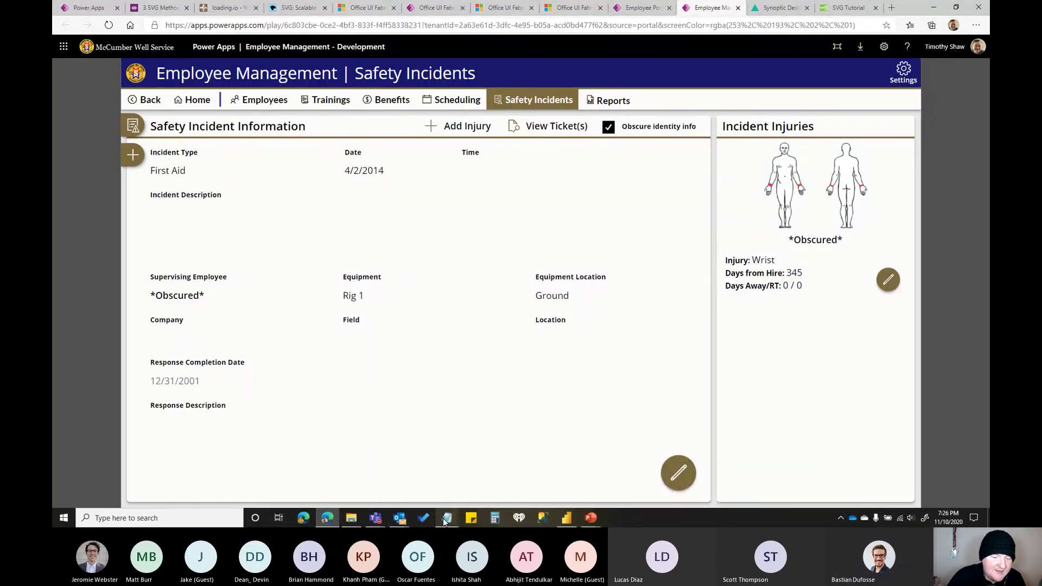
Reopen the Injury diagram code, review the injury checks from face down to lower arm, and minimise the window.
{"action": "mouse_move", "coordinate": [447, 518]}
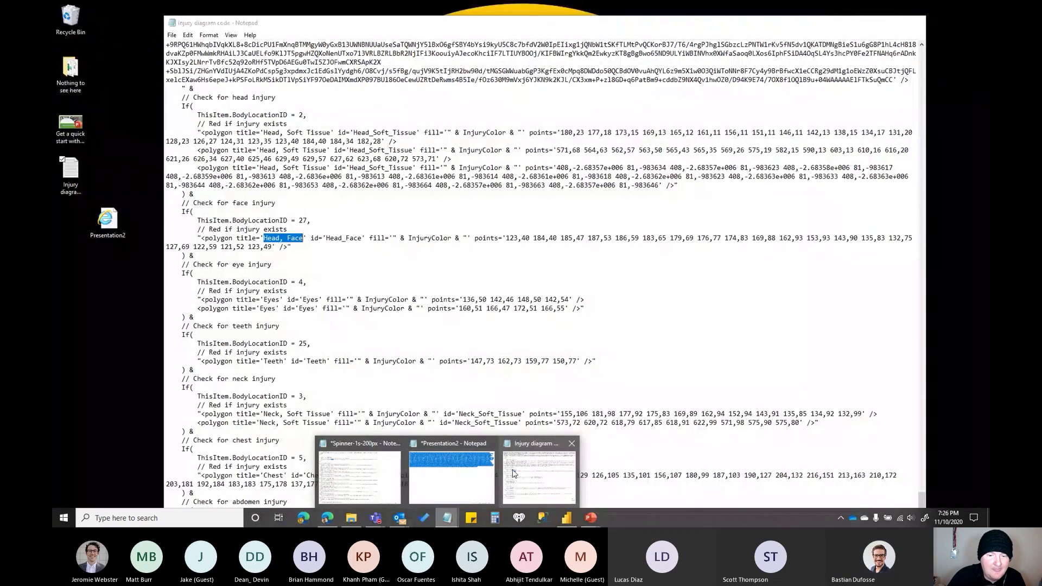
{"action": "left_click", "coordinate": [513, 473]}
{"action": "scroll", "coordinate": [340, 276], "scroll_direction": "down", "scroll_amount": 11}
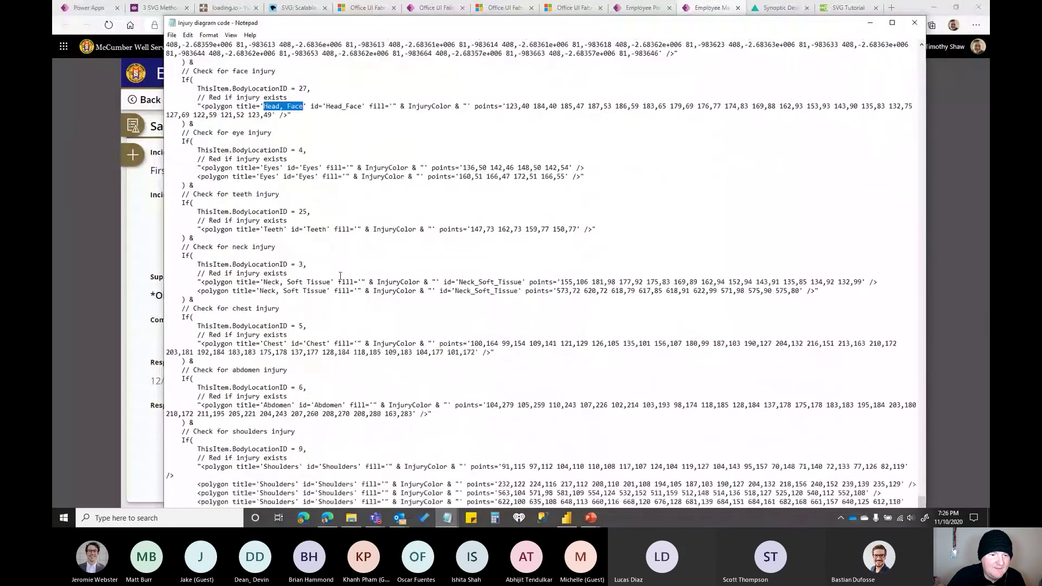
{"action": "scroll", "coordinate": [340, 281], "scroll_direction": "down", "scroll_amount": 5}
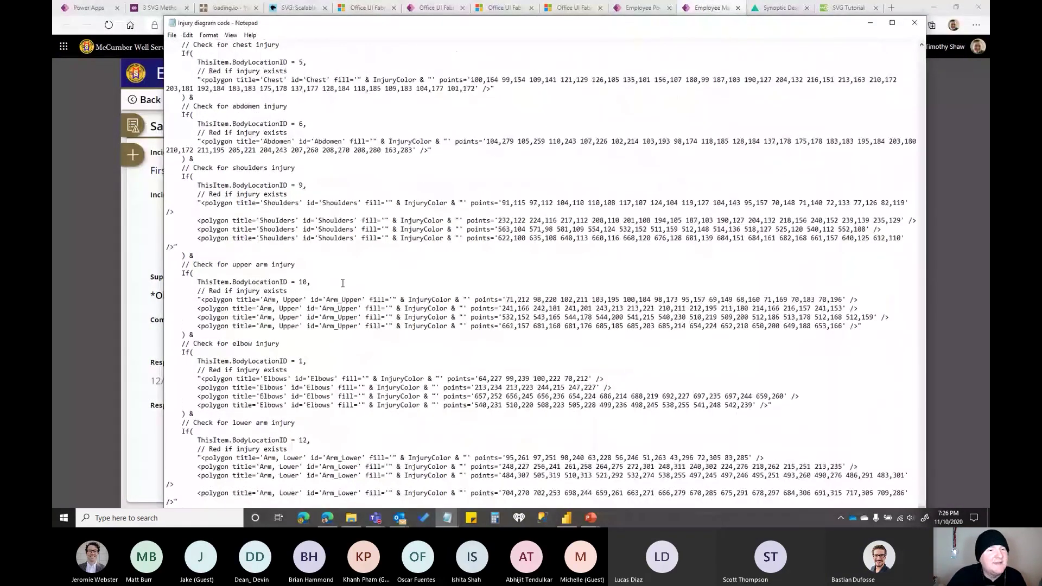
{"action": "left_click", "coordinate": [871, 24]}
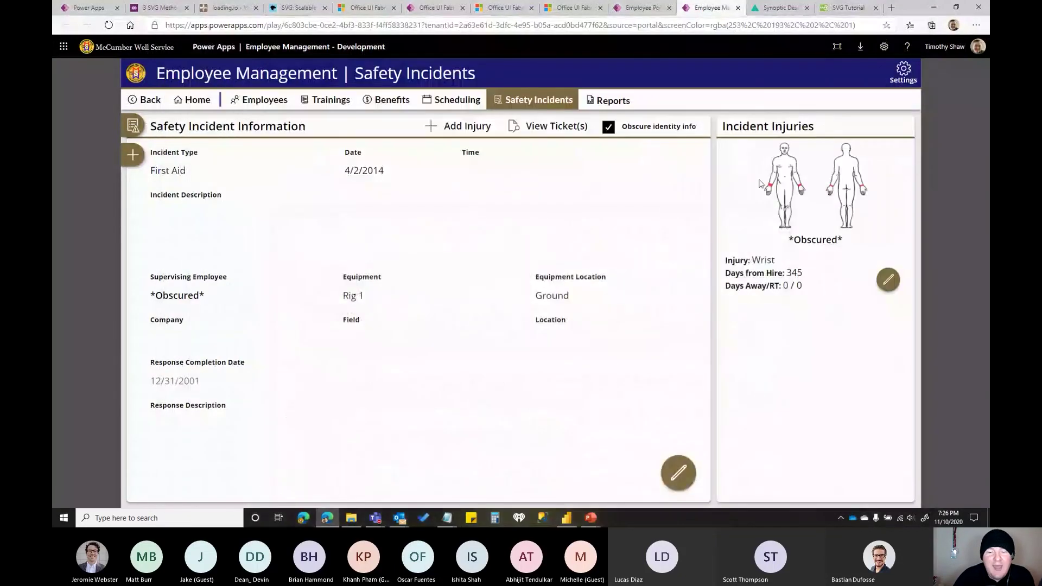
Switch to the SVG quick-start presentation in PowerPoint and start the slide show from the Example Time! slide.
{"action": "mouse_move", "coordinate": [590, 517]}
{"action": "left_click", "coordinate": [564, 480]}
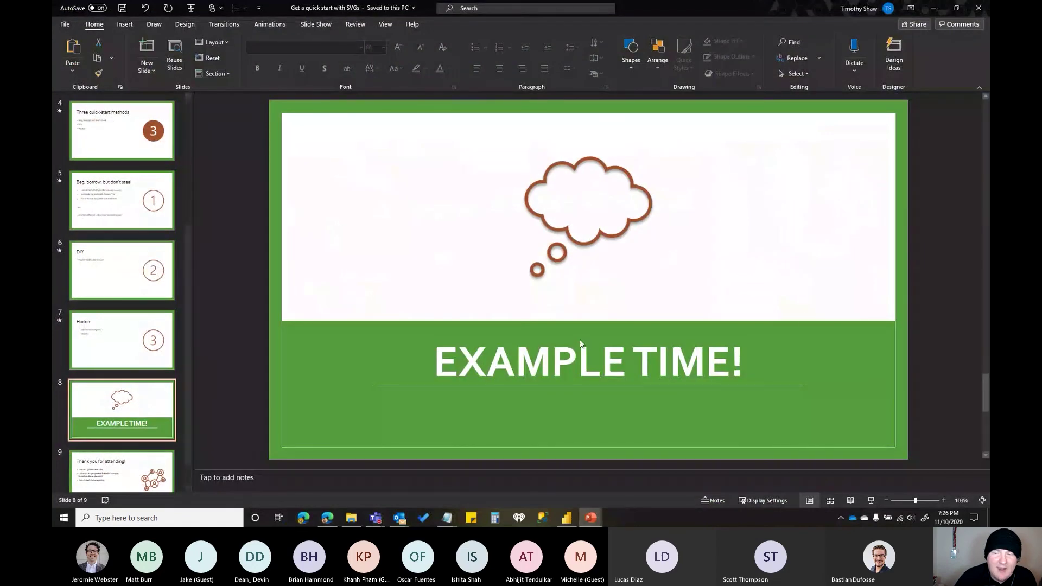
{"action": "left_click", "coordinate": [870, 499]}
{"action": "left_click", "coordinate": [790, 361]}
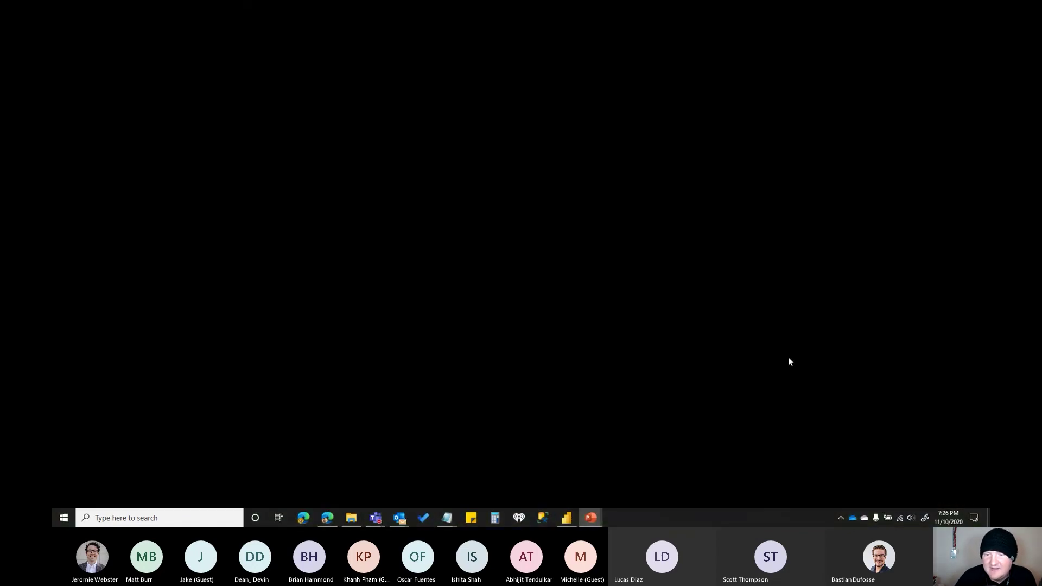